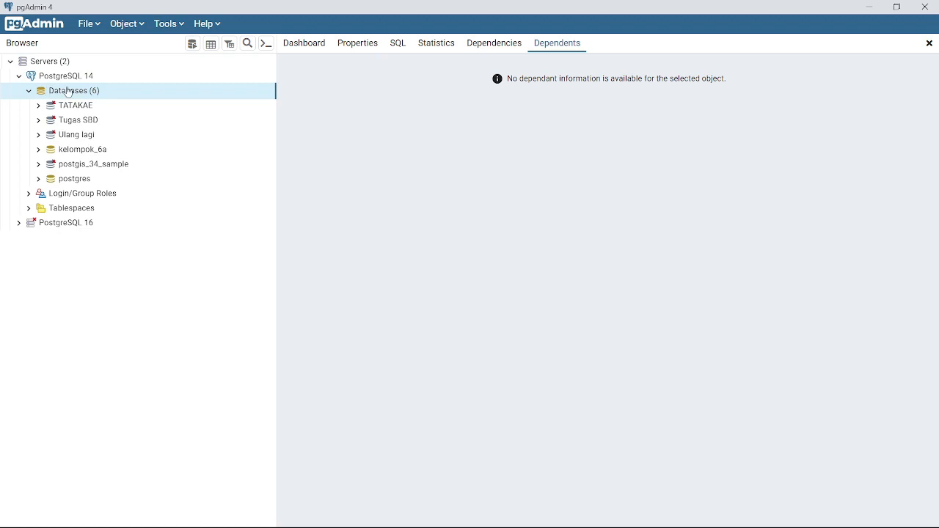
Add a new database named kel_6a, owned by postgres, on the PostgreSQL 14 server
right_click(68, 93)
mouse_move(109, 99)
left_click(200, 100)
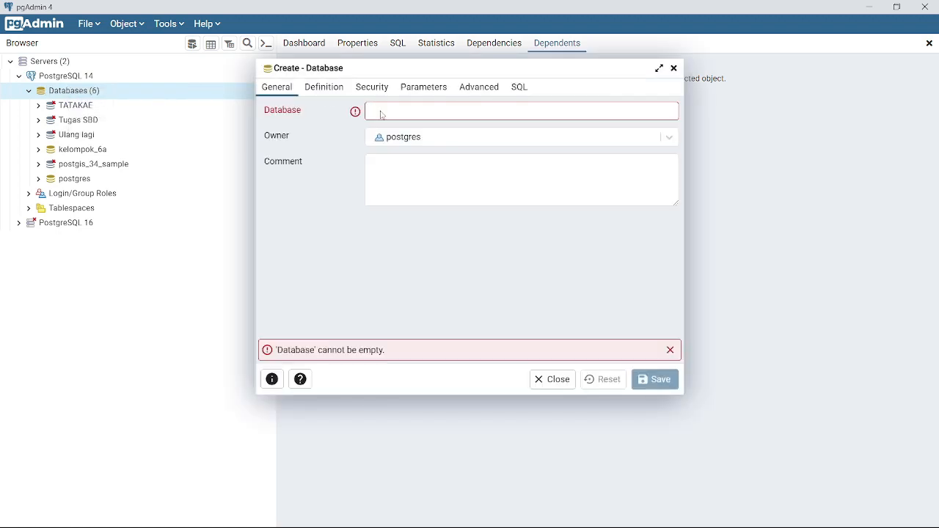
left_click(405, 114)
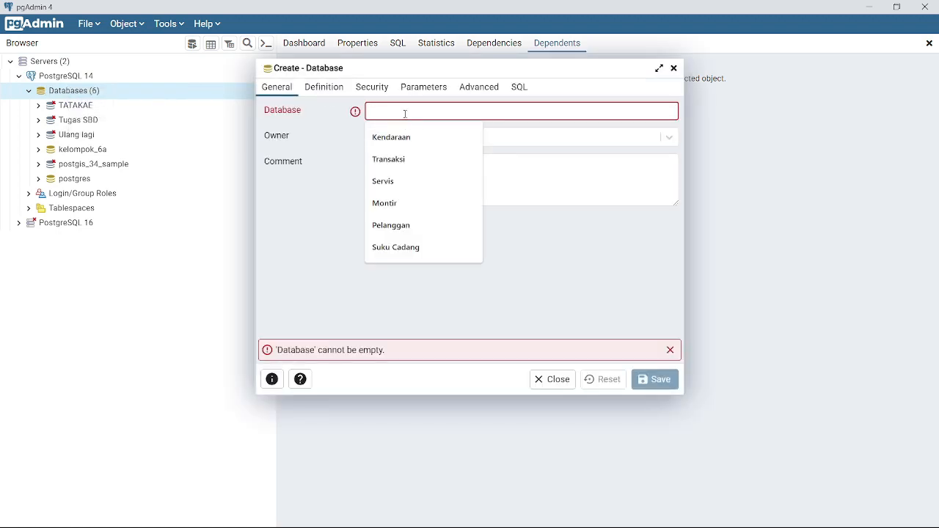
type("kel_6a")
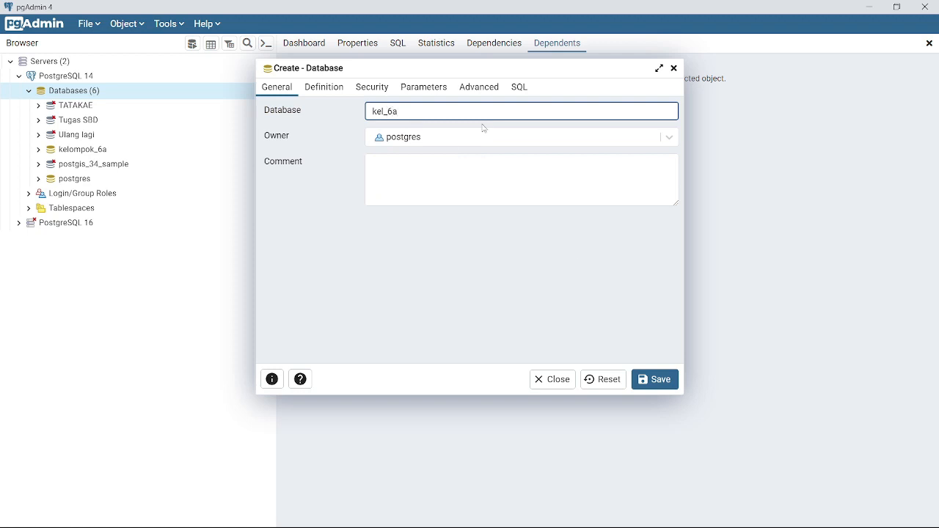
left_click(655, 380)
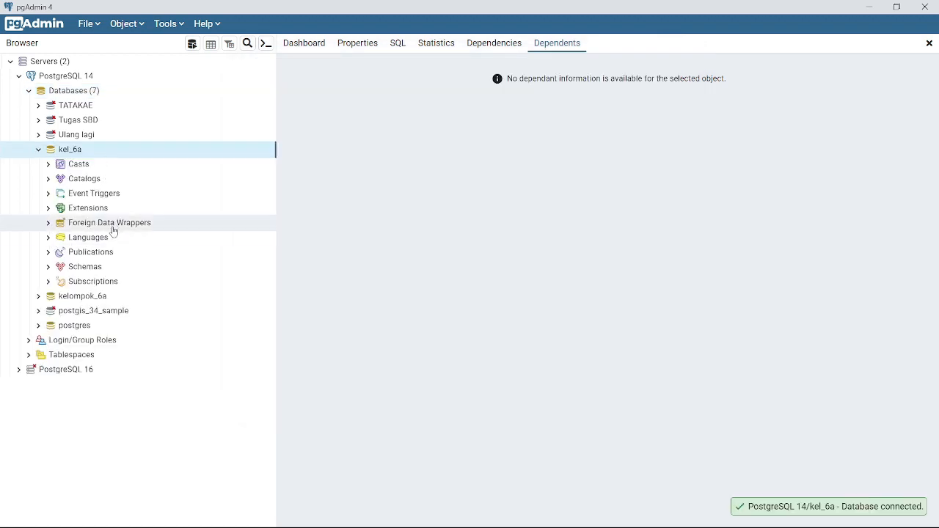
left_click(50, 209)
Add the postgis extension to the kel_6a database
right_click(115, 210)
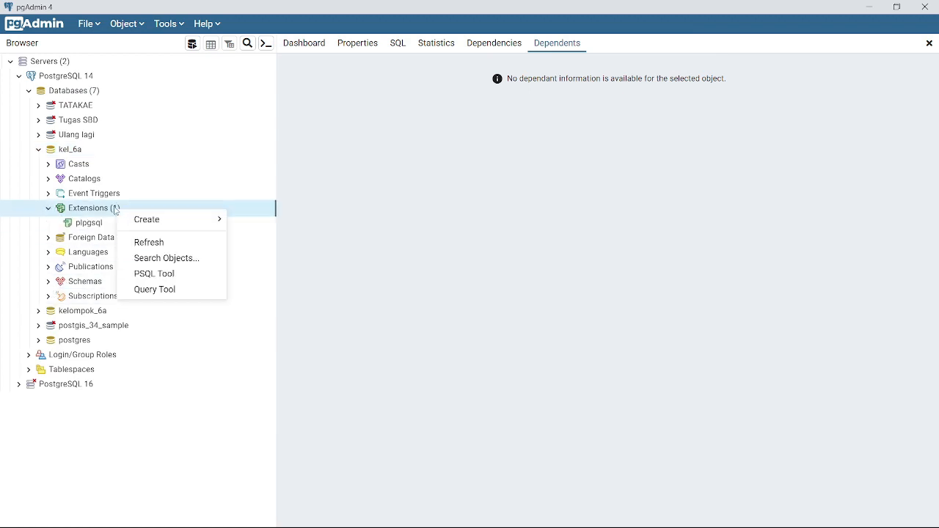
mouse_move(204, 217)
left_click(242, 221)
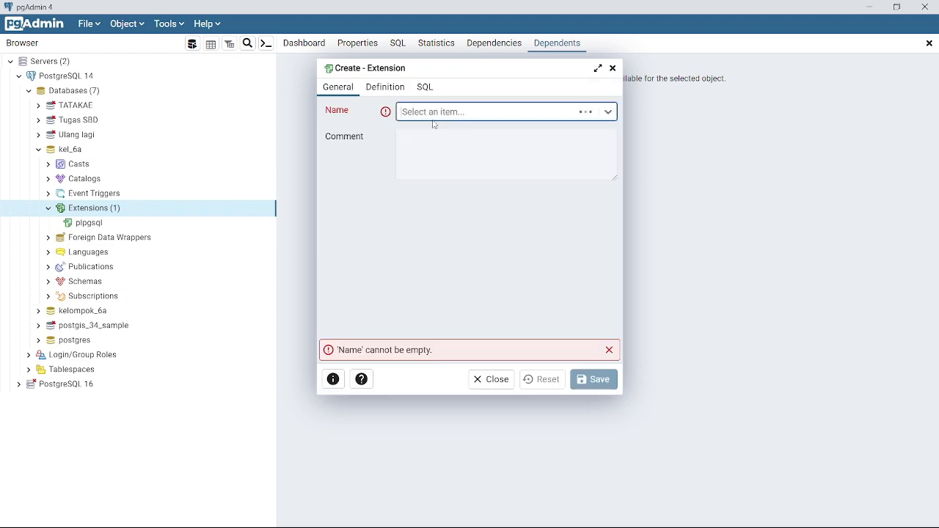
left_click(450, 115)
type("post")
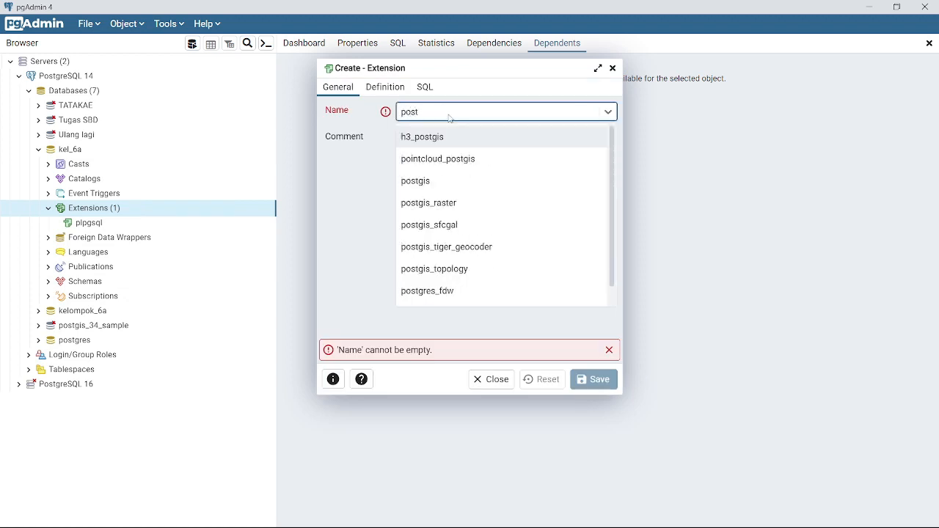
left_click(455, 181)
left_click(594, 380)
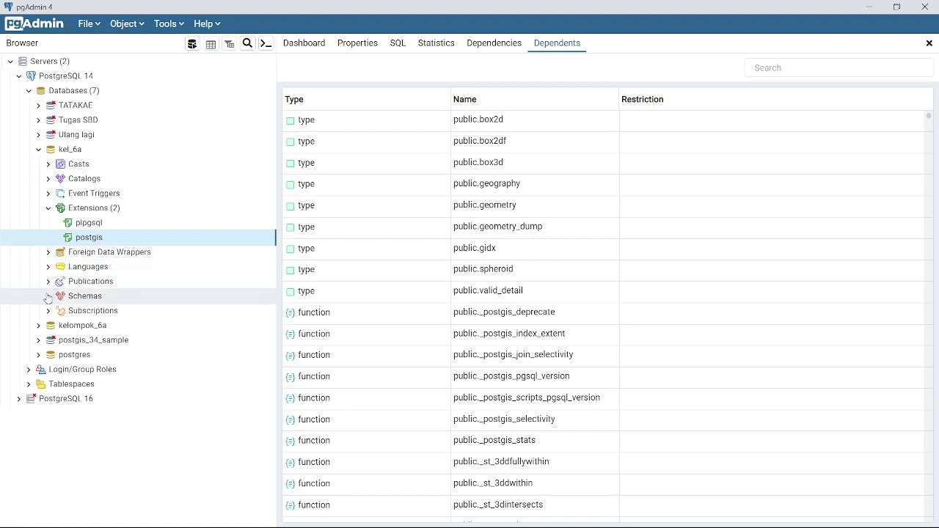
Expand kel_6a's Schemas to review it, then bring the QGIS project to the front
left_click(97, 297)
scroll(164, 308, "down", 1)
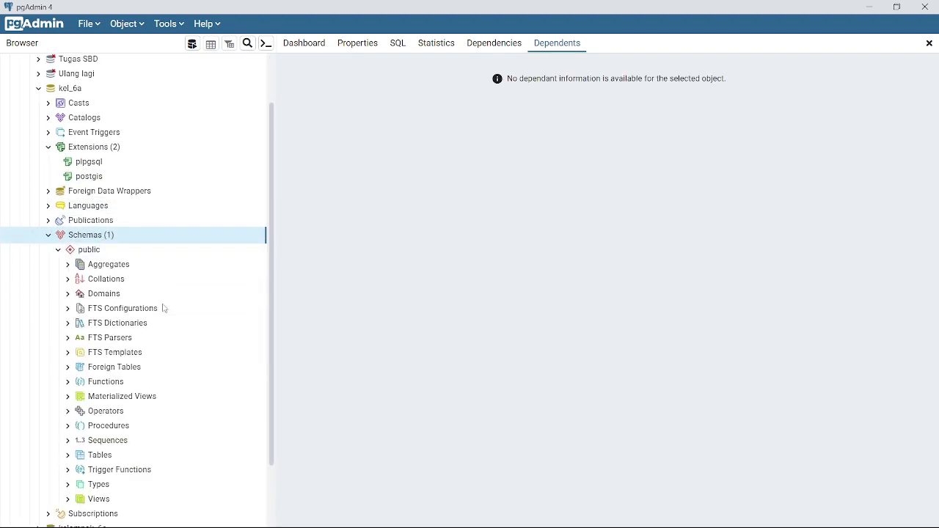
scroll(163, 308, "up", 1)
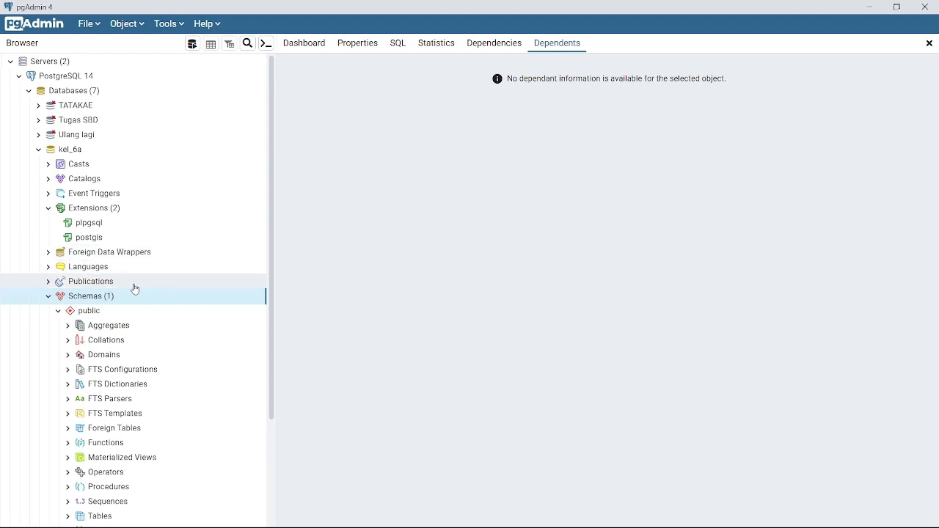
scroll(24, 360, "down", 3)
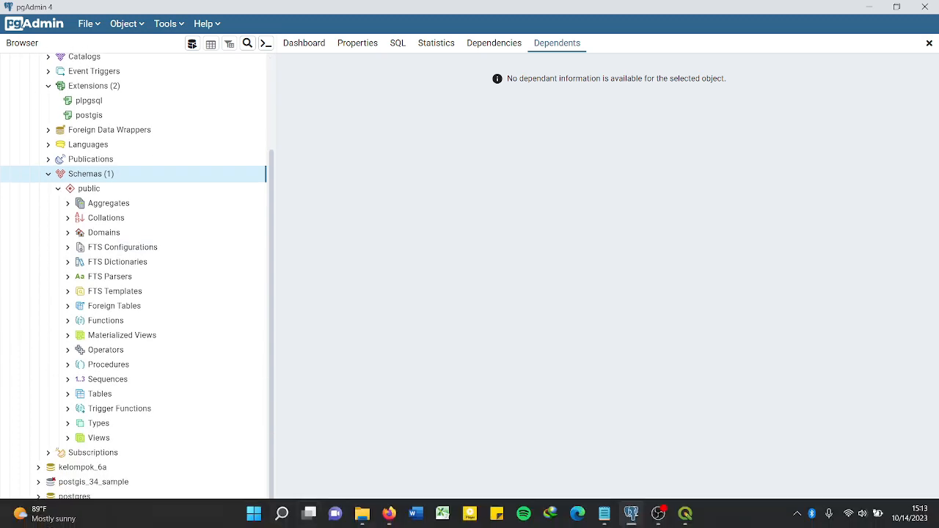
scroll(210, 367, "up", 3)
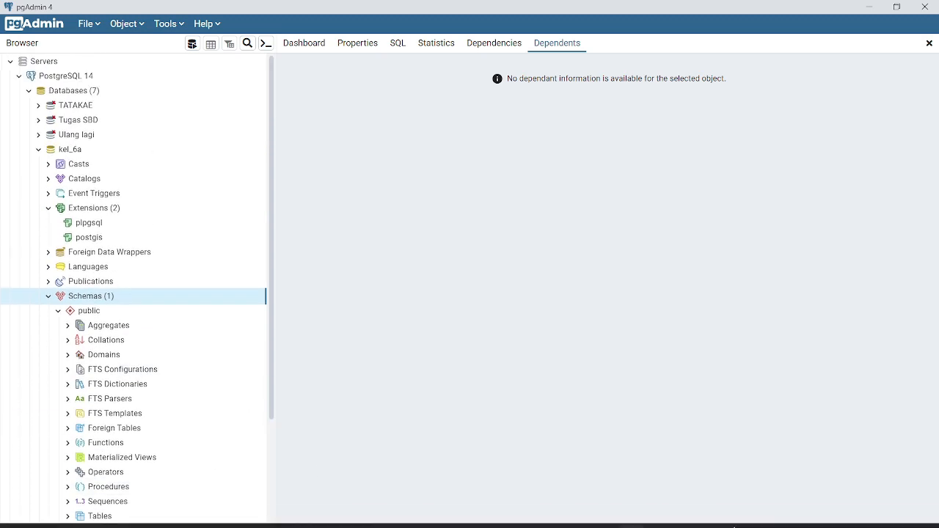
left_click(686, 513)
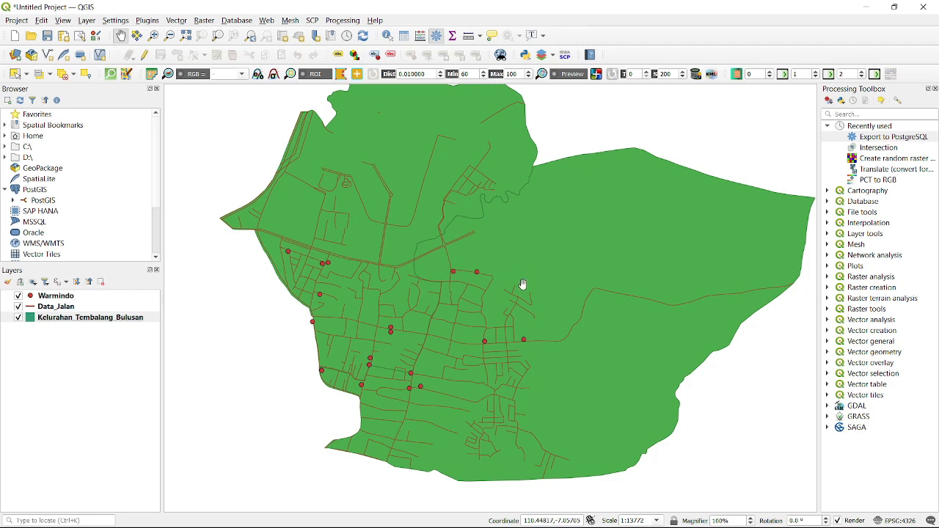
left_click(92, 297)
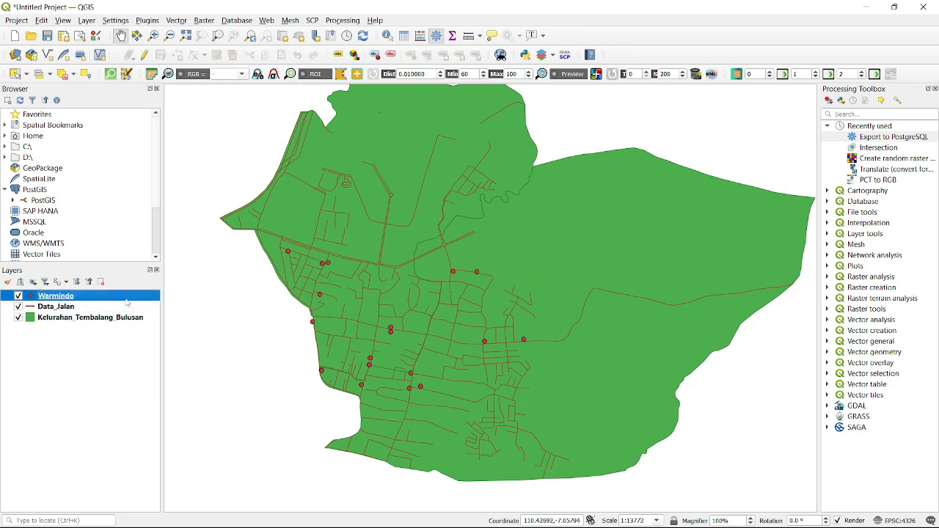
left_click(102, 344)
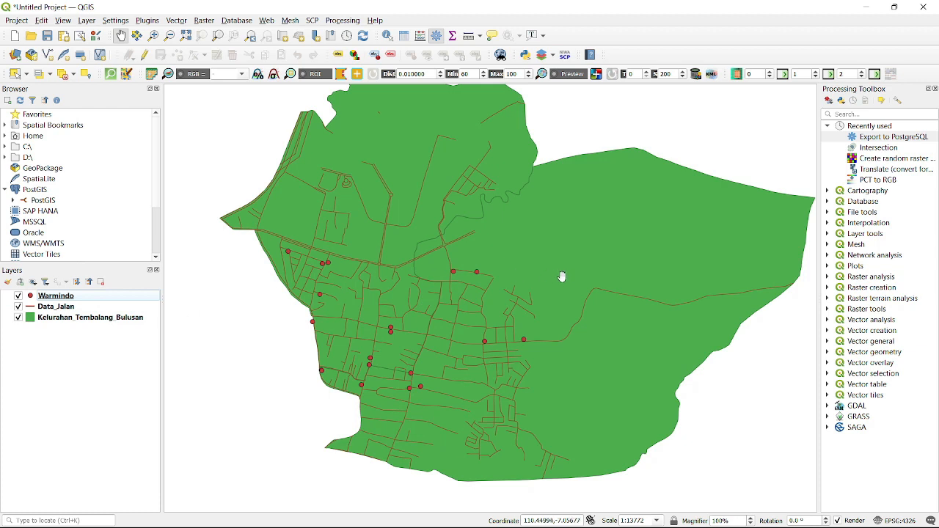
left_click_drag(603, 290, 570, 302)
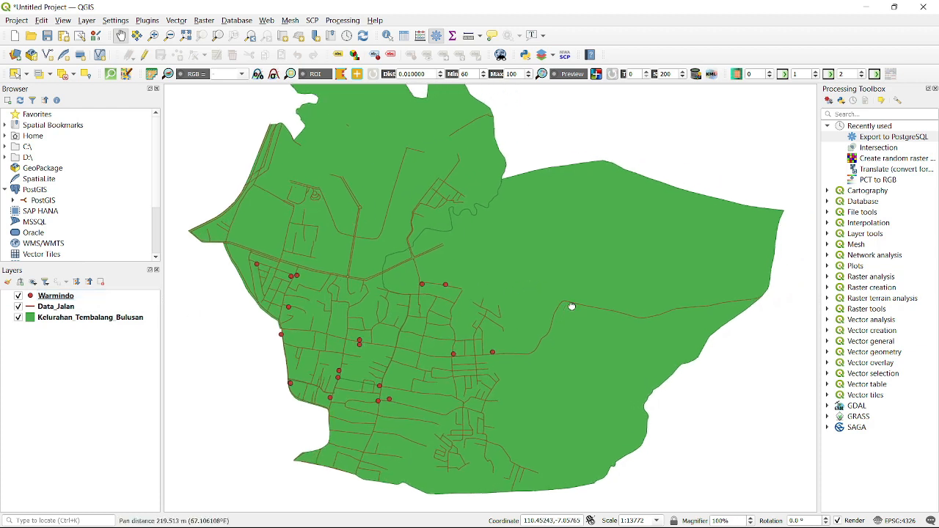
left_click(75, 317)
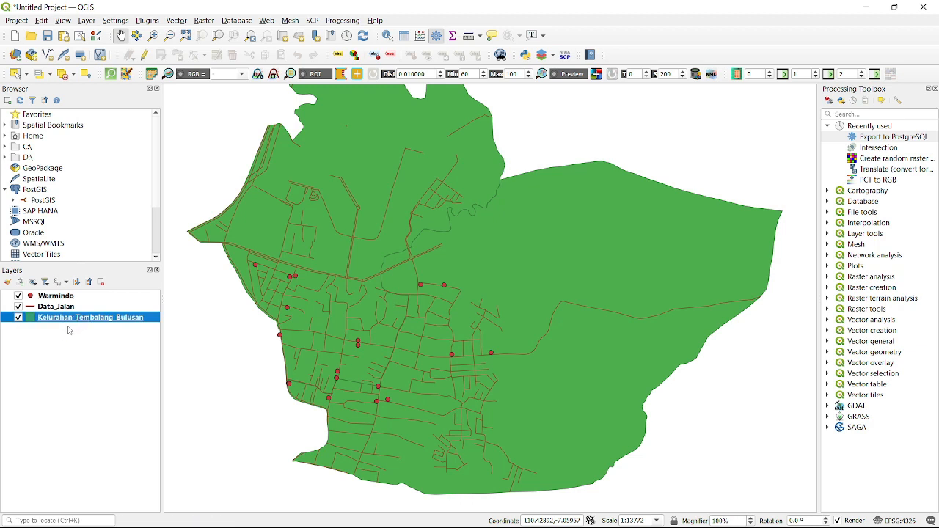
left_click(118, 308)
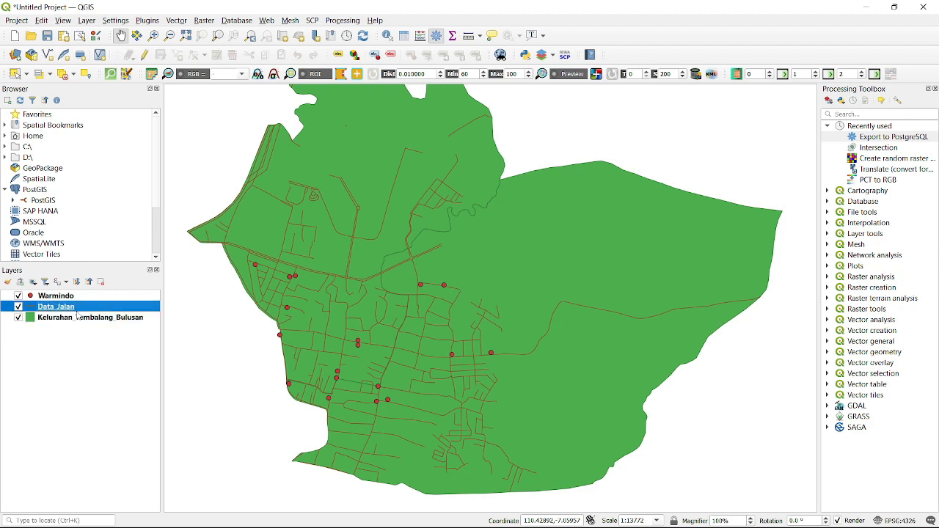
left_click(98, 297)
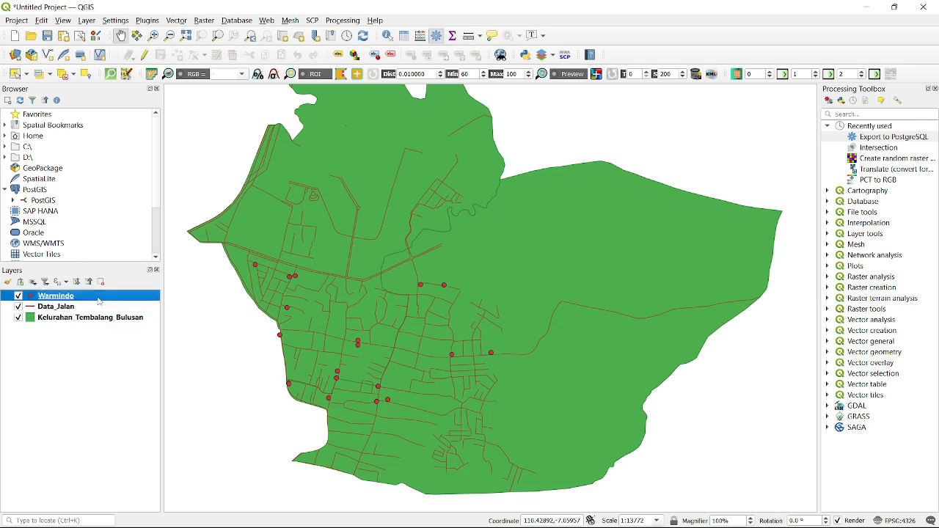
right_click(99, 299)
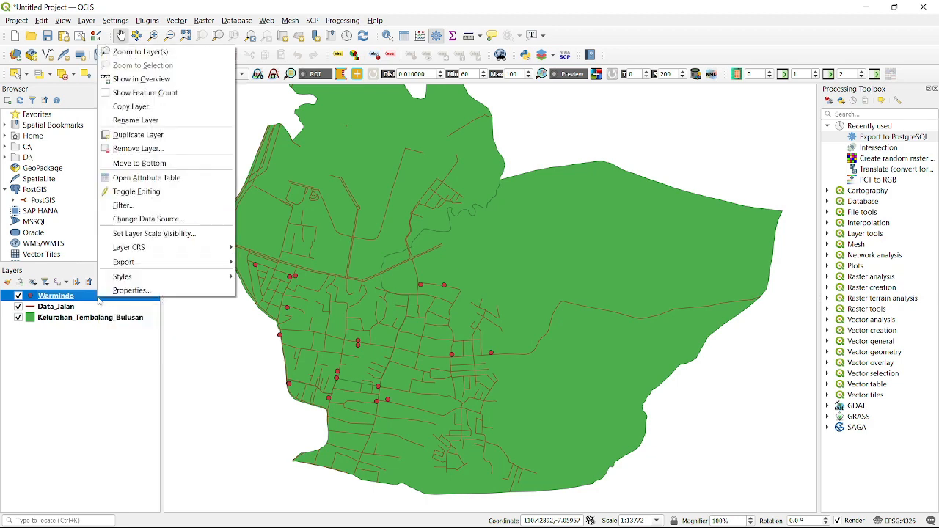
left_click(177, 179)
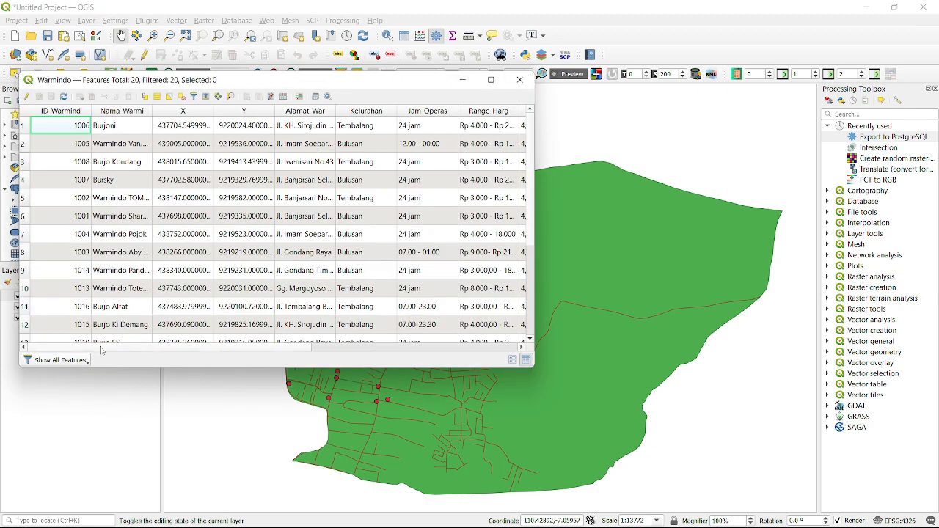
left_click_drag(101, 350, 314, 352)
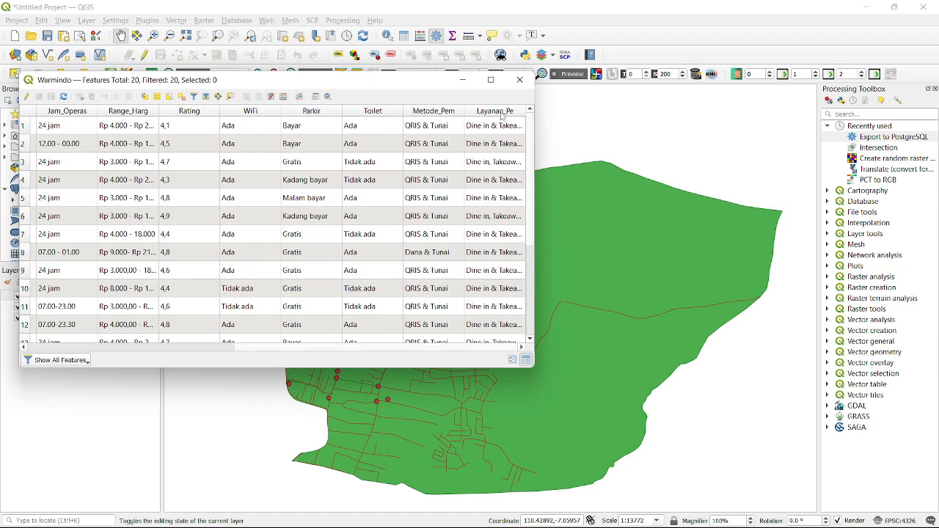
left_click(519, 80)
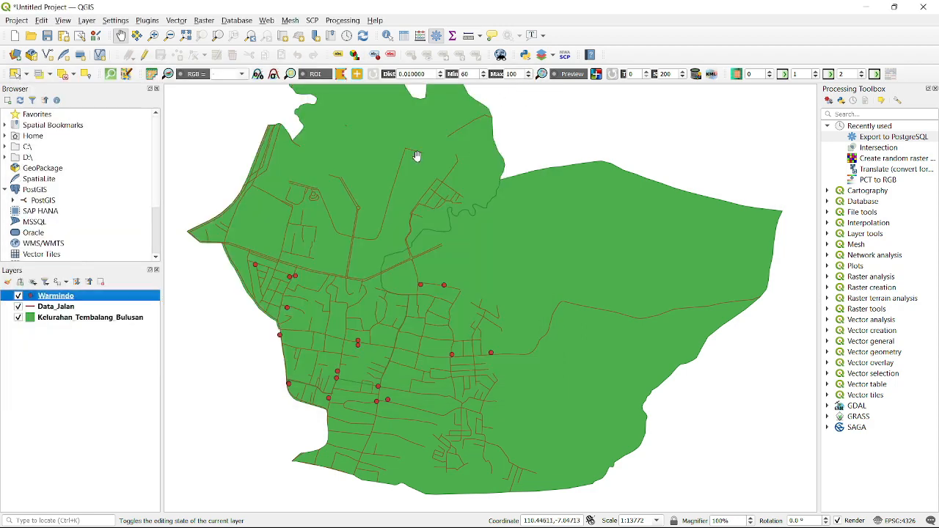
left_click(91, 358)
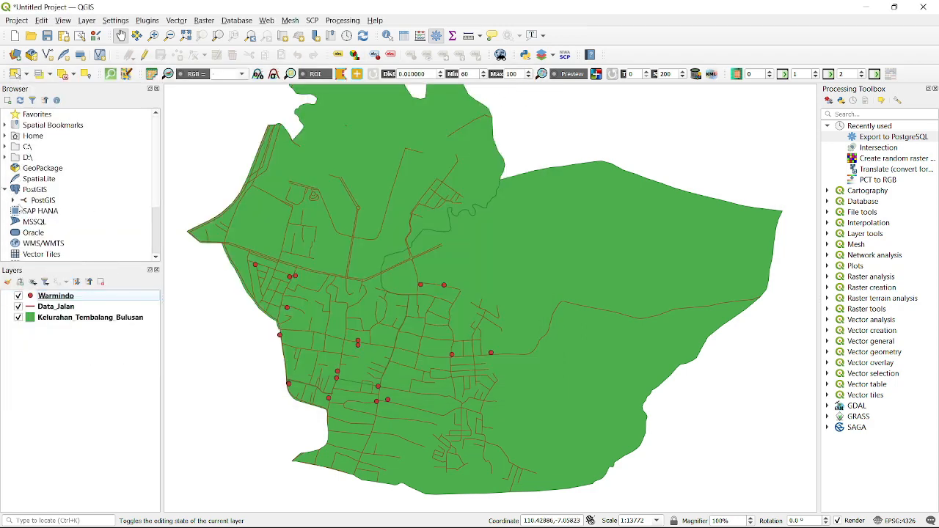
Create a PostGIS connection to database kel_6a using user postgres and its password
right_click(40, 190)
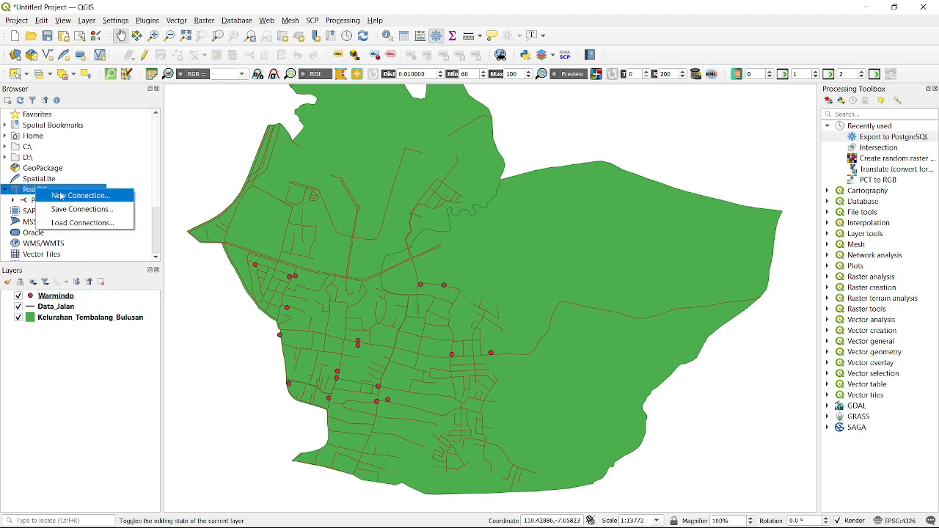
left_click(80, 196)
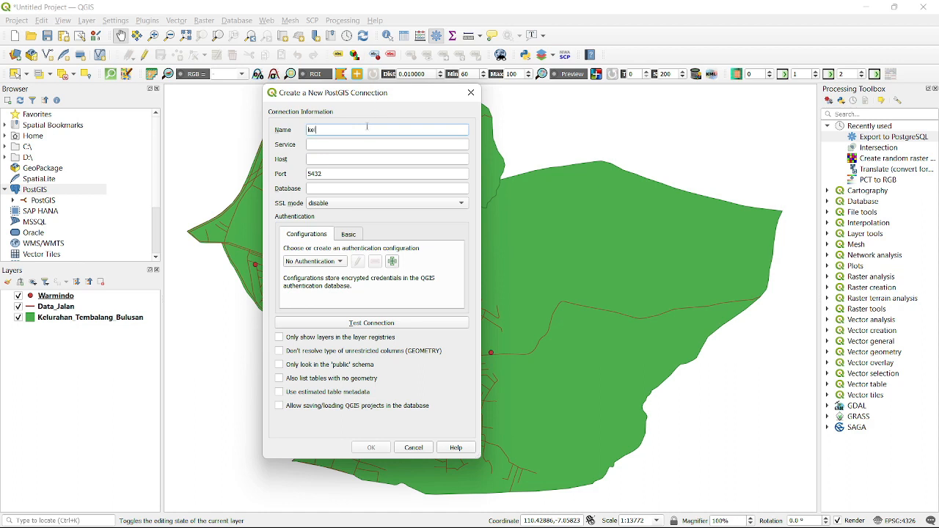
left_click(366, 160)
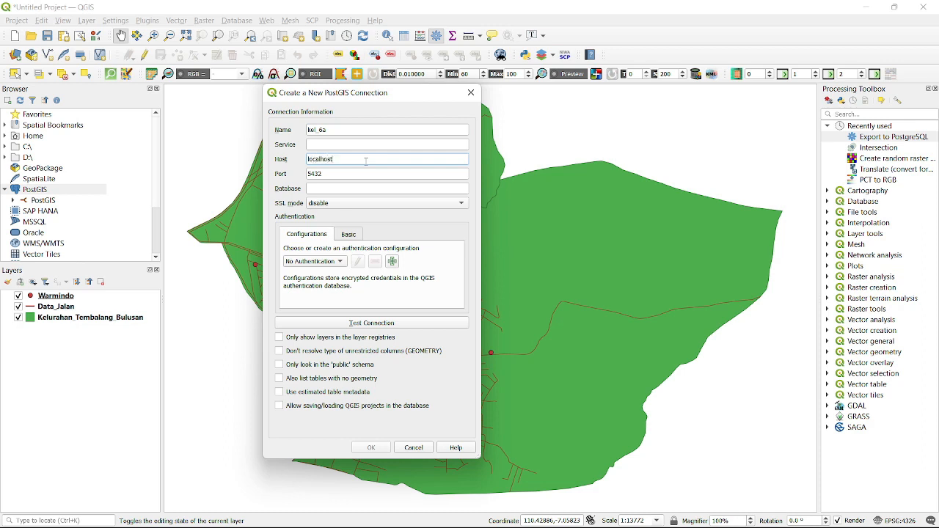
left_click(375, 187)
type("kel_6a")
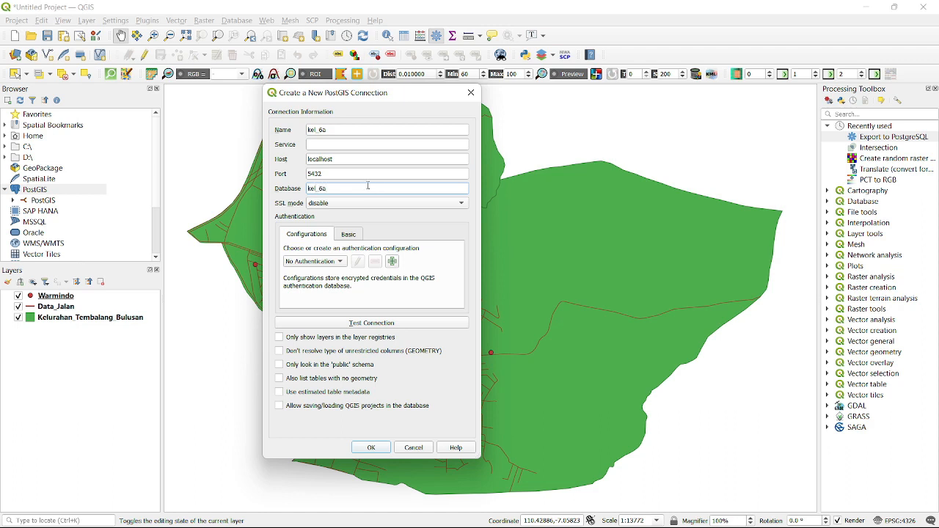
left_click(349, 236)
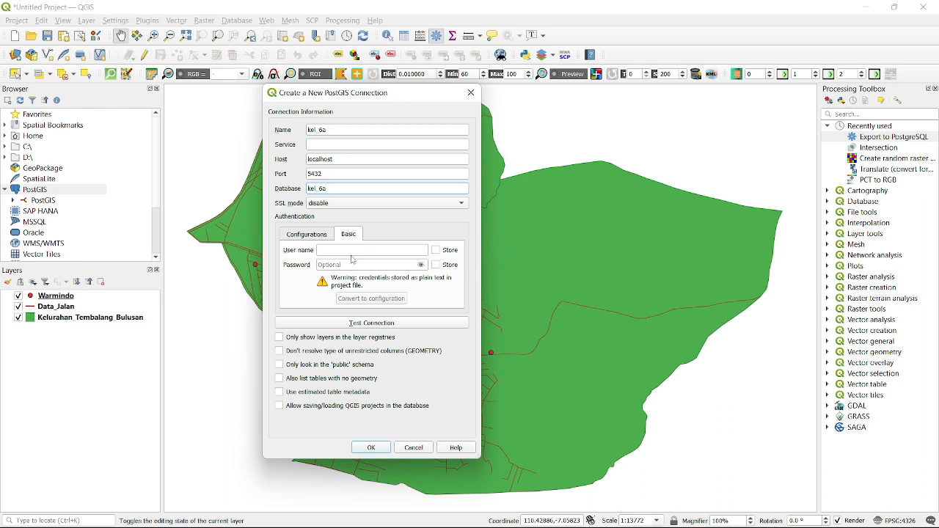
left_click(354, 251)
type("post")
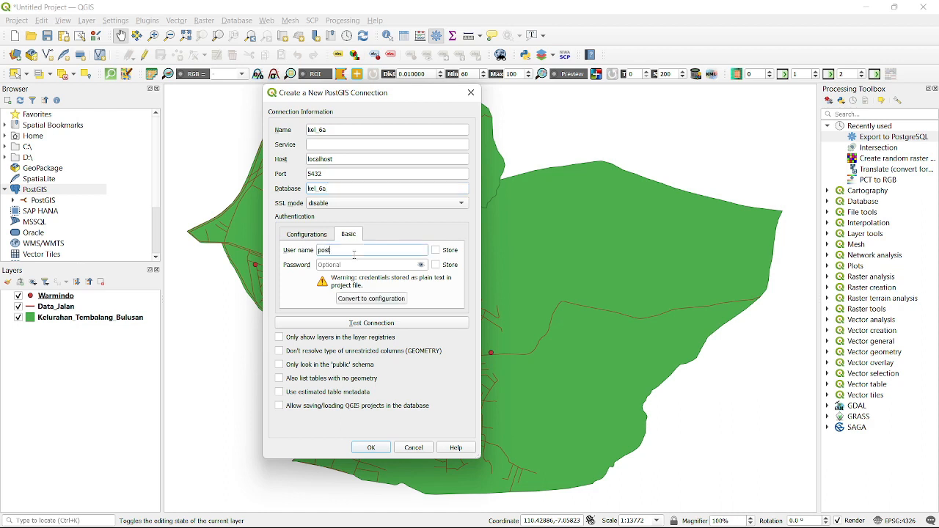
type("gres")
key("Tab")
type("po")
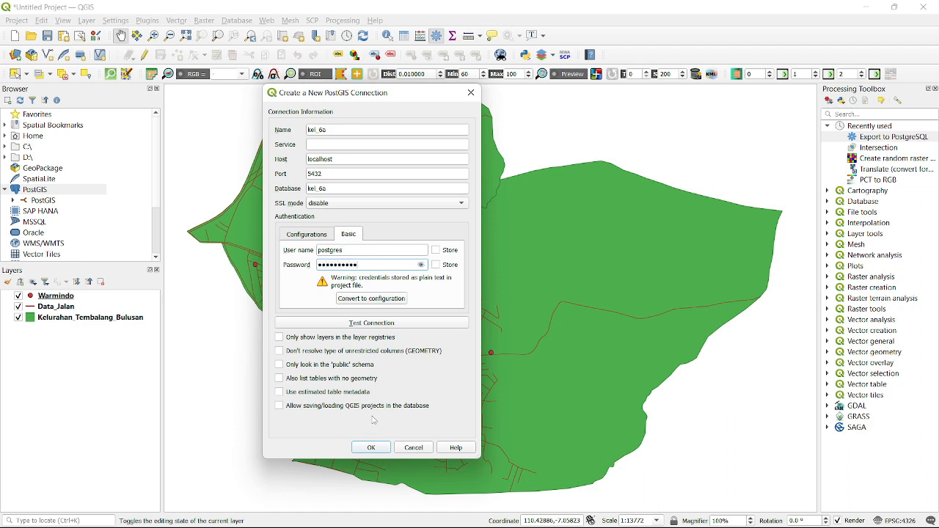
left_click(370, 448)
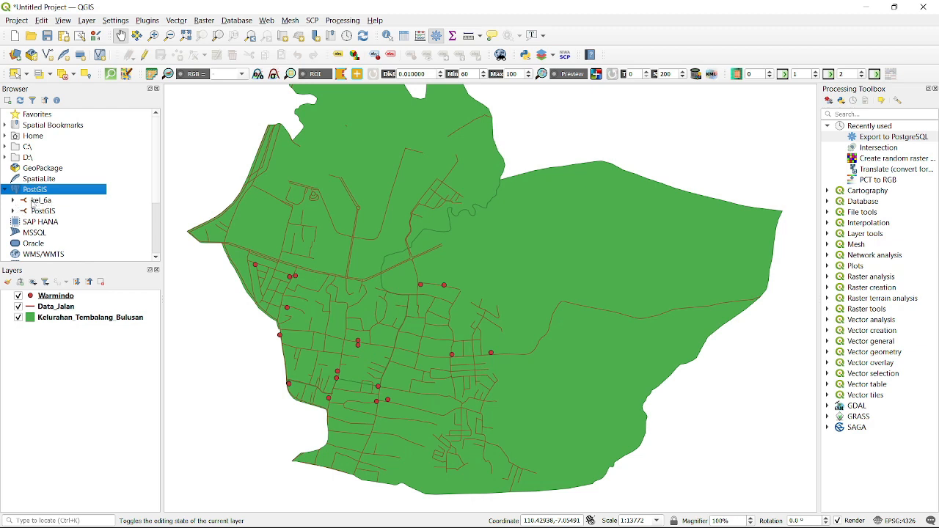
Expand the kel_6a connection to show its public schema, then select the Warmindo layer
left_click(41, 202)
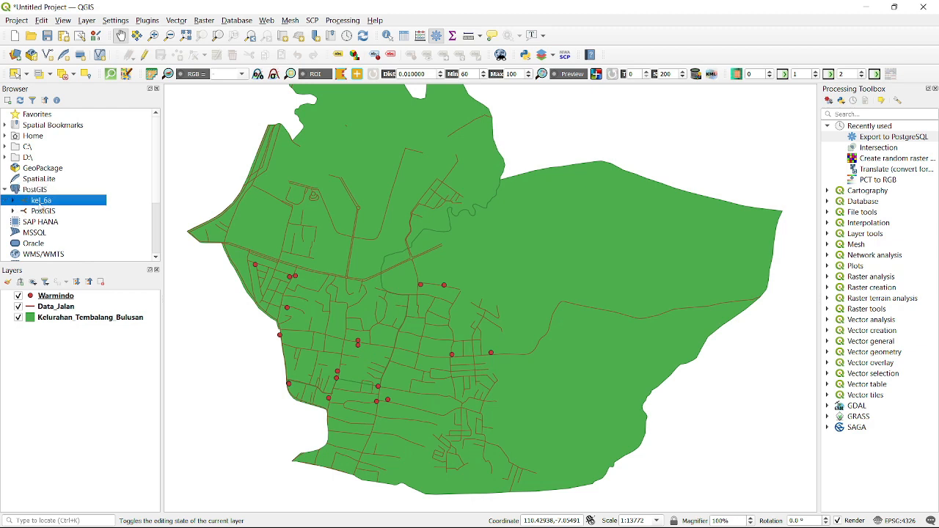
left_click(12, 201)
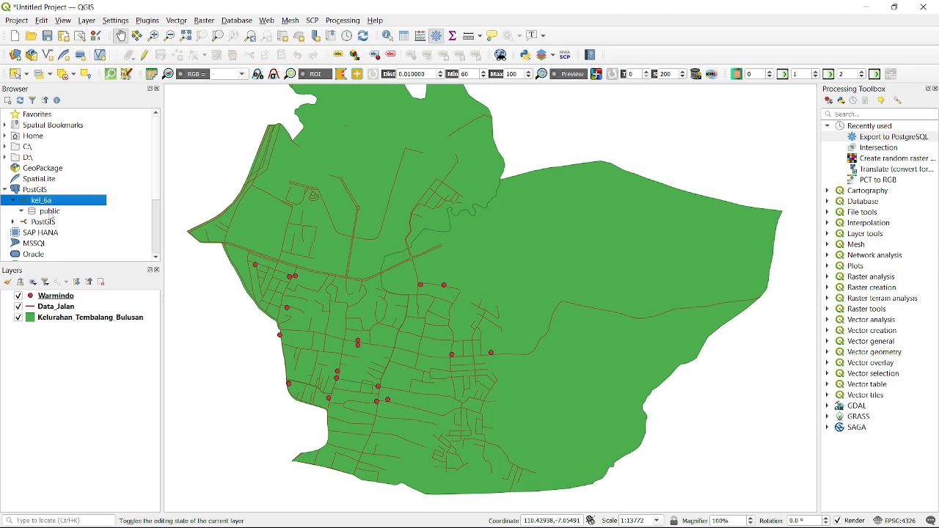
left_click(88, 367)
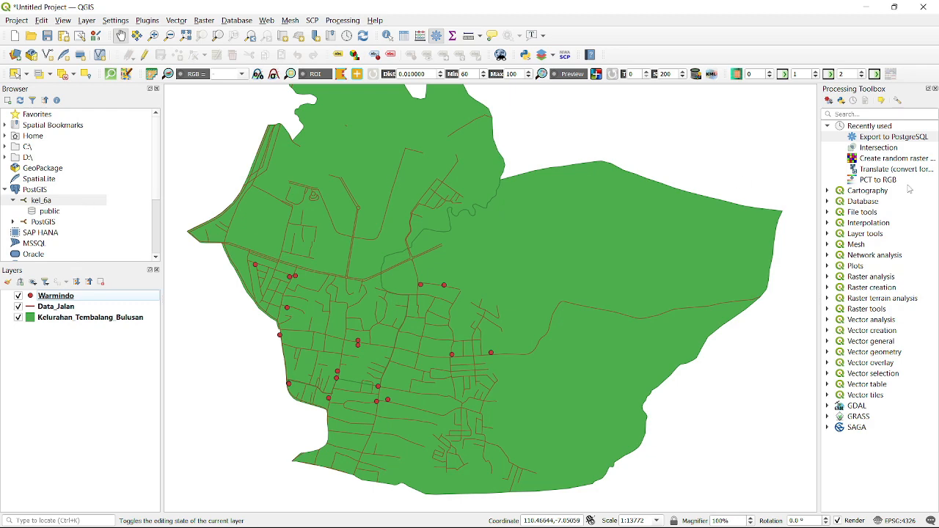
Run Export to PostgreSQL with Warmindo as input and kel_6a as the target database
double_click(898, 138)
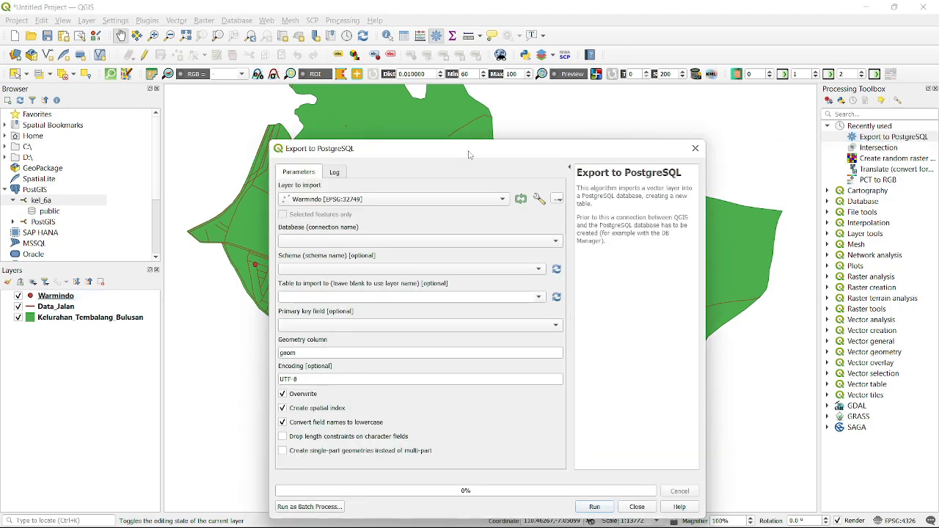
left_click(459, 133)
left_click(341, 132)
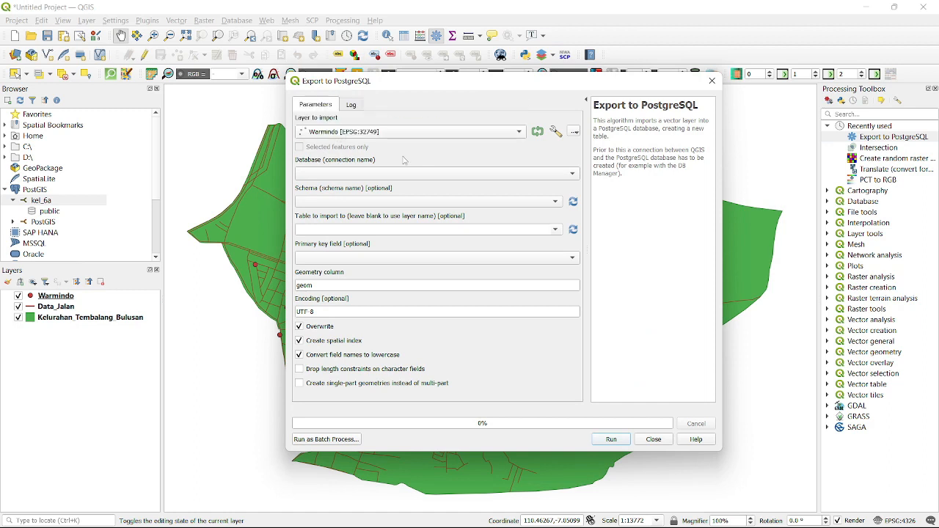
left_click(426, 175)
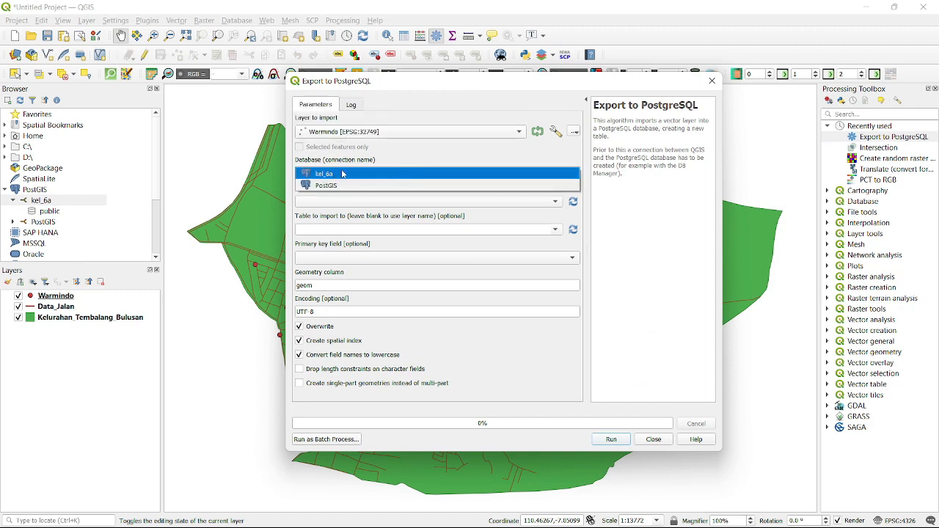
left_click(343, 173)
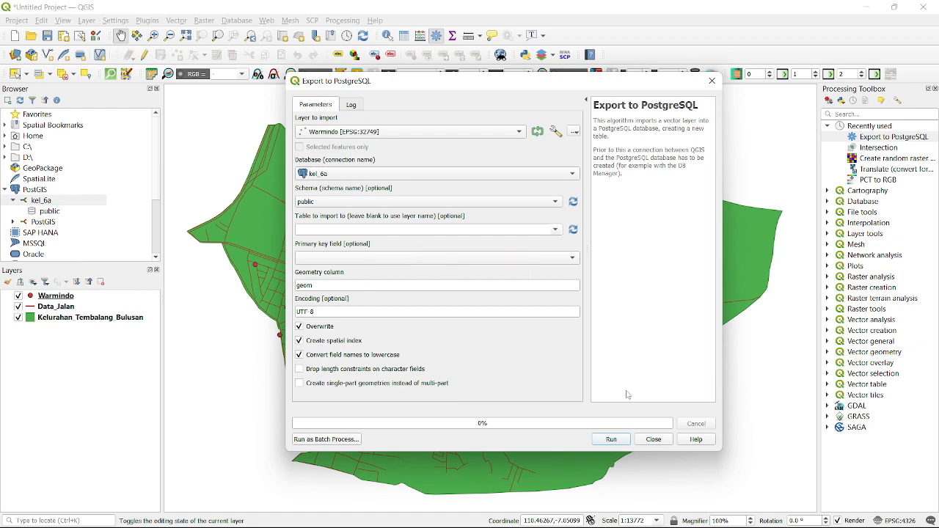
left_click(612, 439)
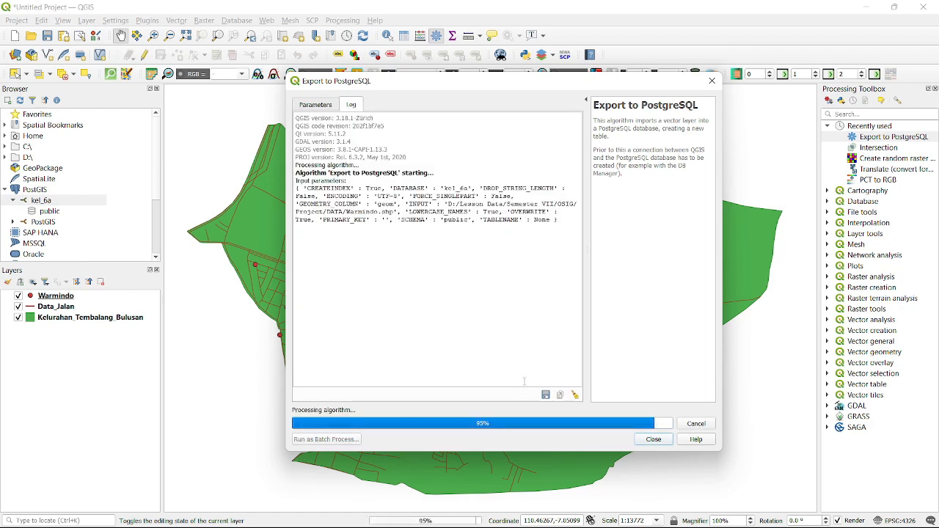
Refresh the kel_6a connection and its public schema, then select the new Warmindo table
left_click(653, 439)
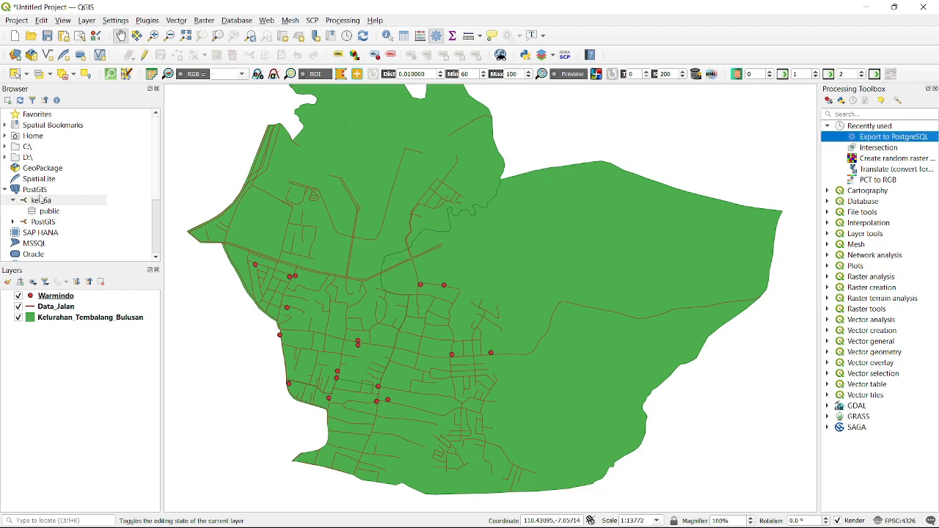
right_click(72, 201)
left_click(91, 207)
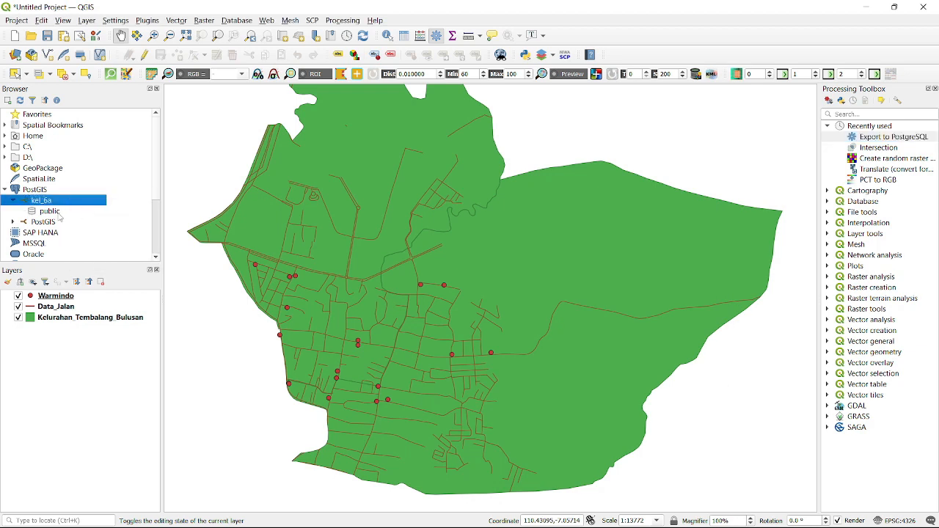
right_click(60, 212)
left_click(81, 219)
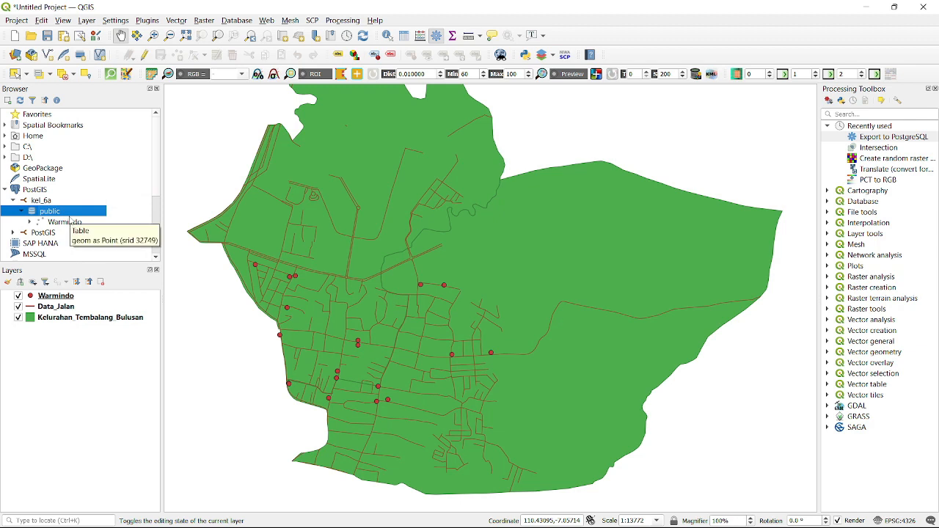
left_click(57, 223)
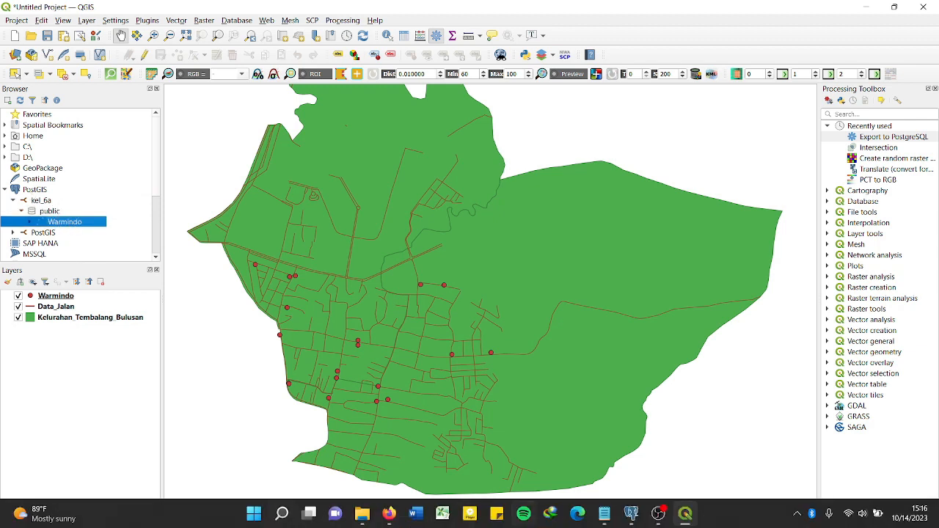
In pgAdmin, find Warmindo under public's Tables and view its dependents, then return to QGIS
left_click(634, 517)
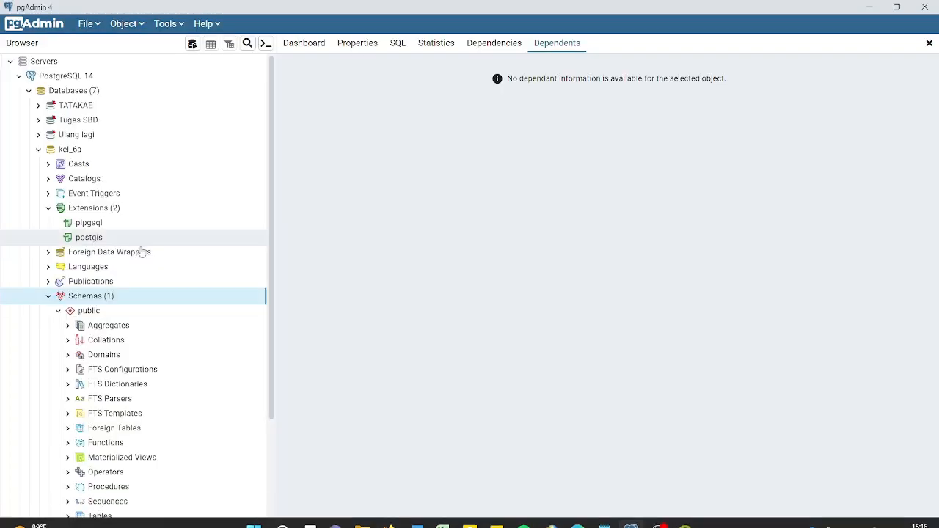
scroll(81, 285, "down", 1)
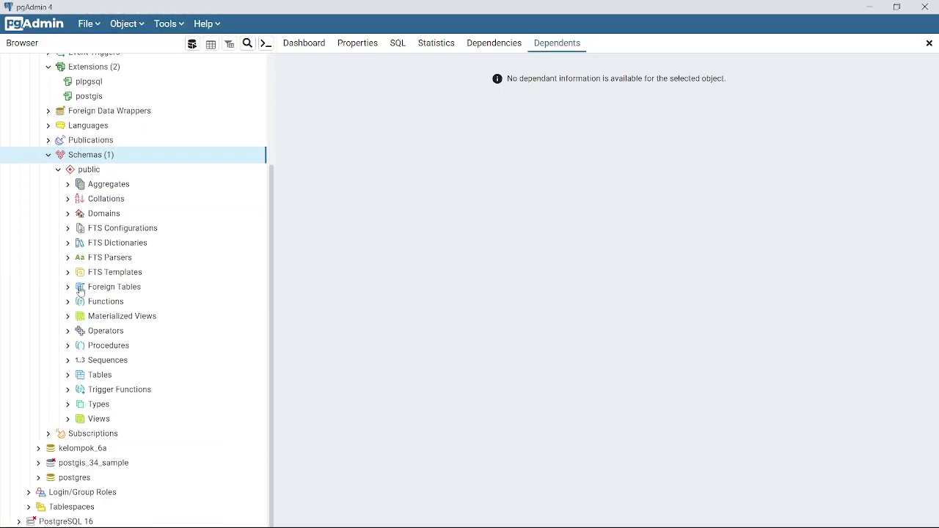
left_click(100, 375)
left_click(124, 360)
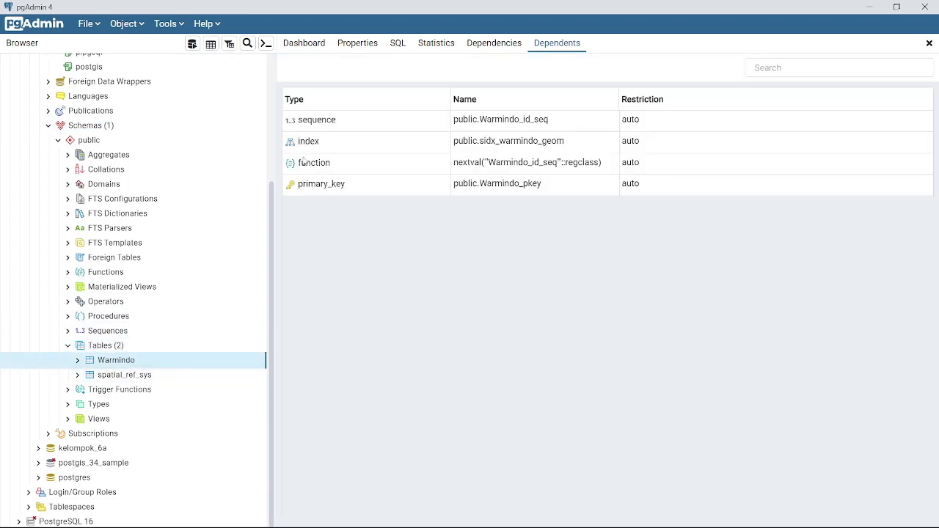
mouse_move(660, 524)
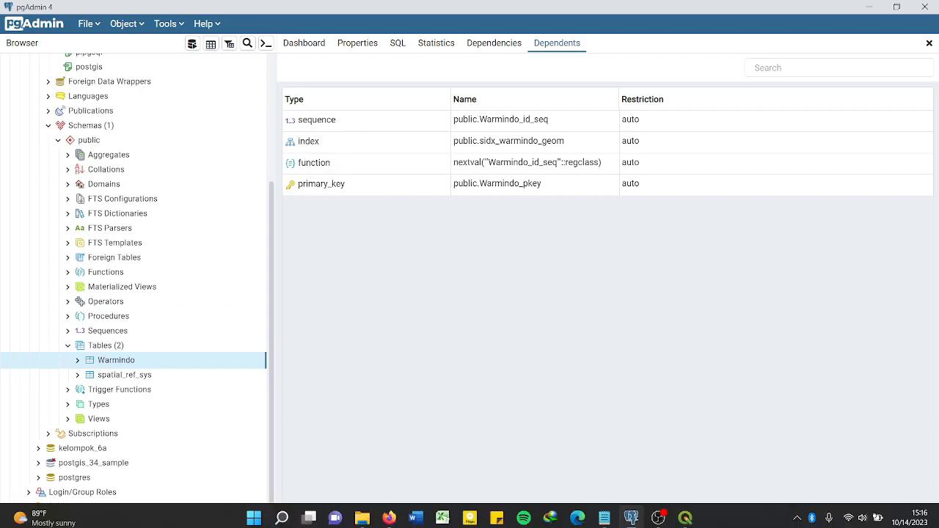
left_click(684, 514)
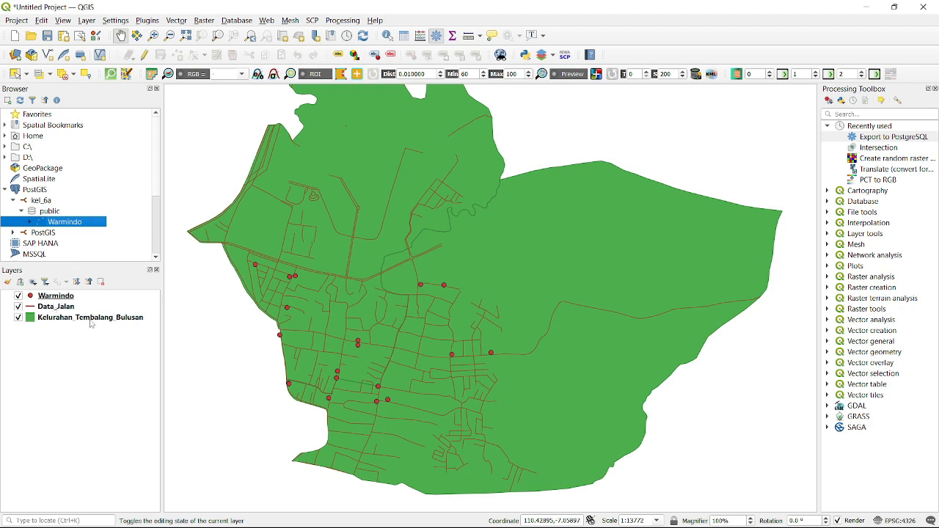
Export the Kelurahan_Tembalang_Bulusan layer to the kel_6a database
double_click(900, 137)
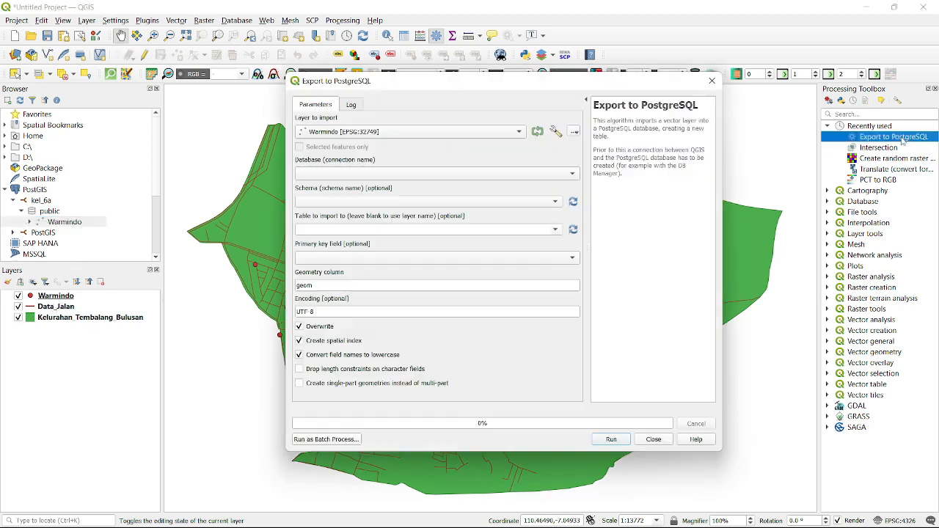
left_click(407, 131)
left_click(363, 121)
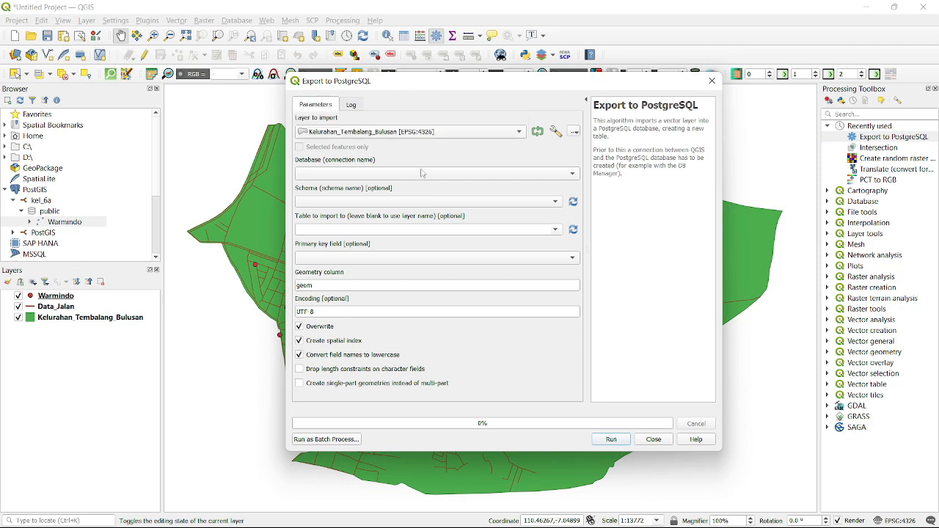
left_click(382, 173)
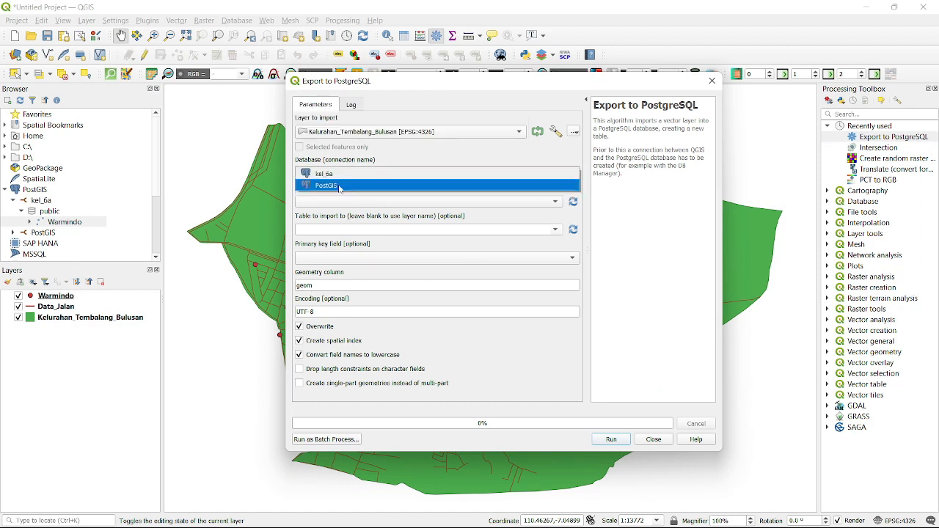
left_click(382, 191)
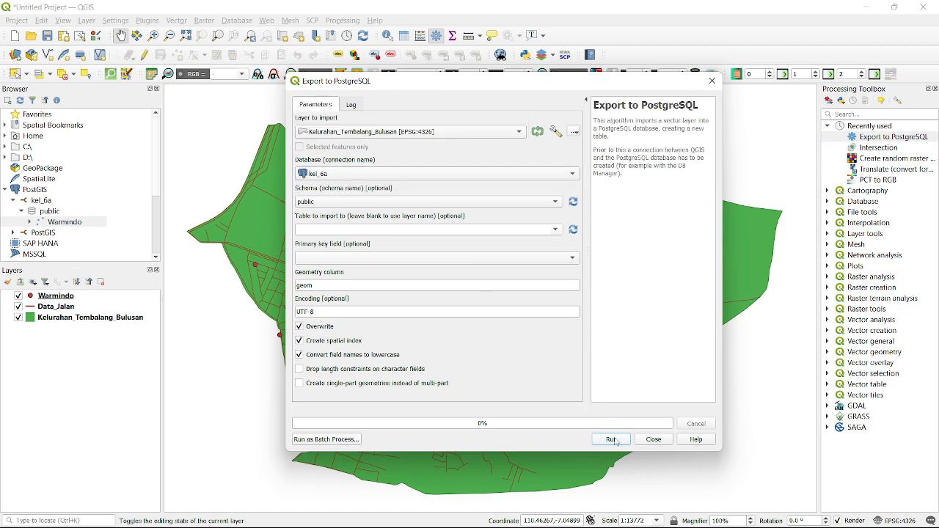
left_click(612, 439)
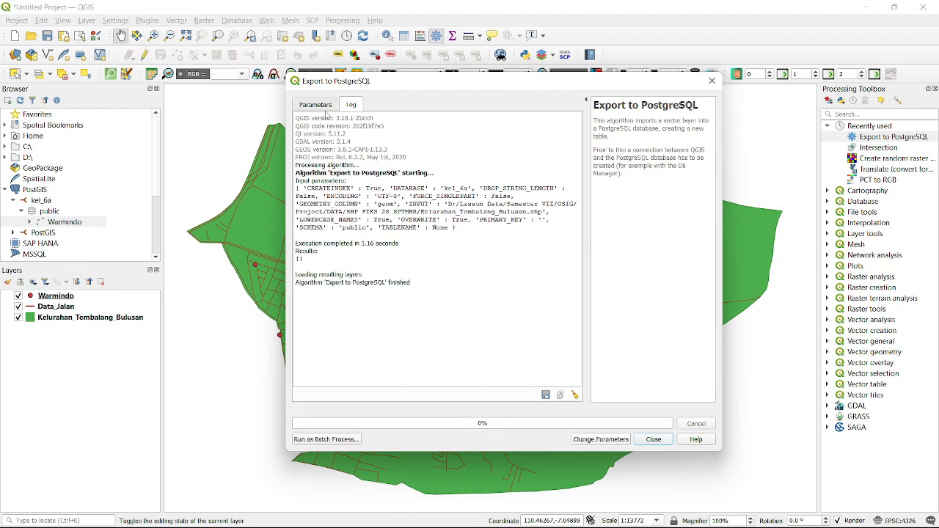
Export the Data_Jalan layer to the kel_6a database as well
left_click(322, 106)
left_click(385, 132)
left_click(343, 122)
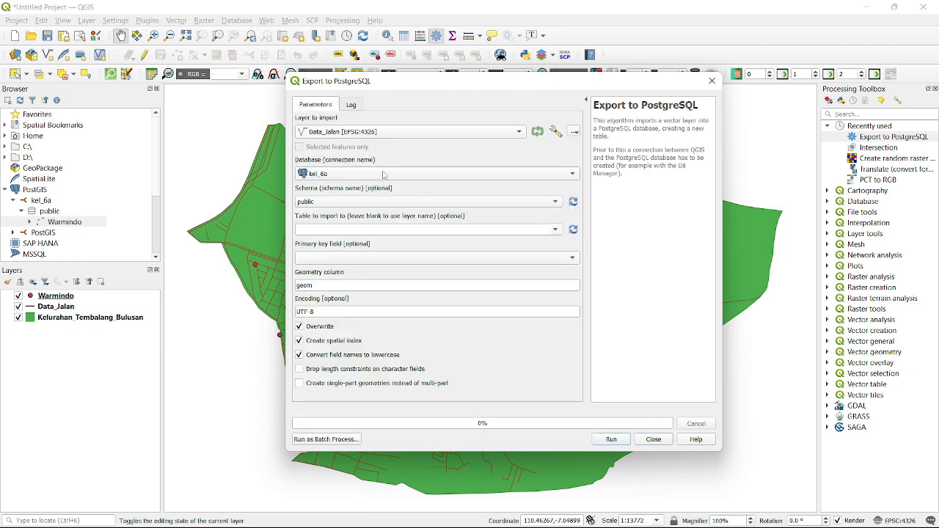
left_click(610, 439)
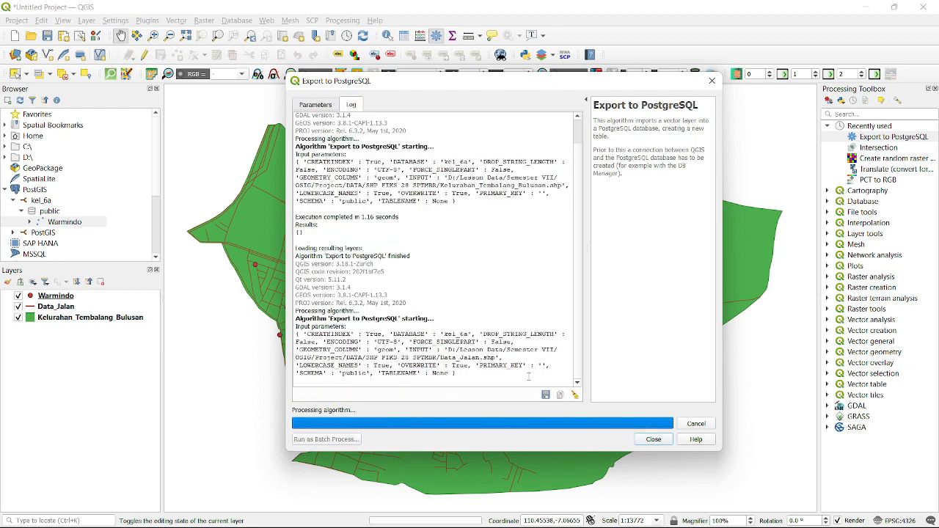
Refresh the public schema in the Browser so all three tables are listed
left_click(653, 440)
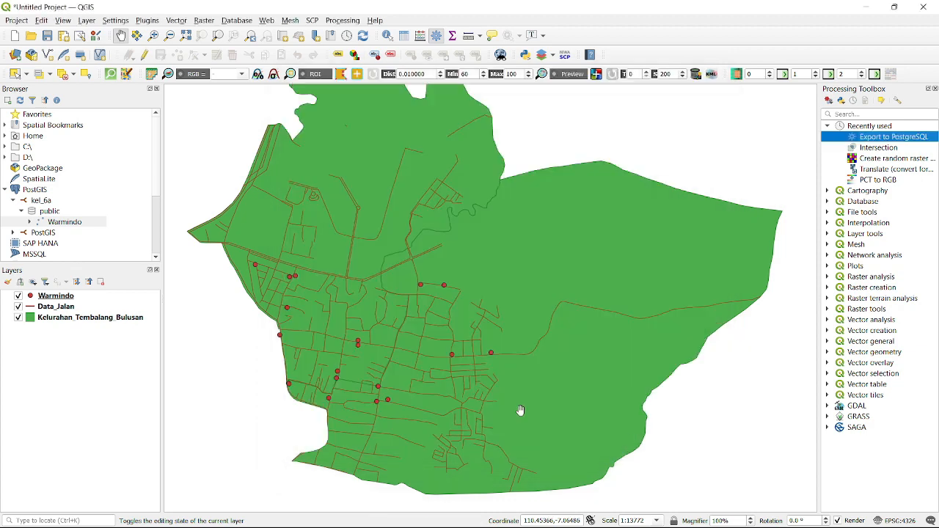
right_click(45, 212)
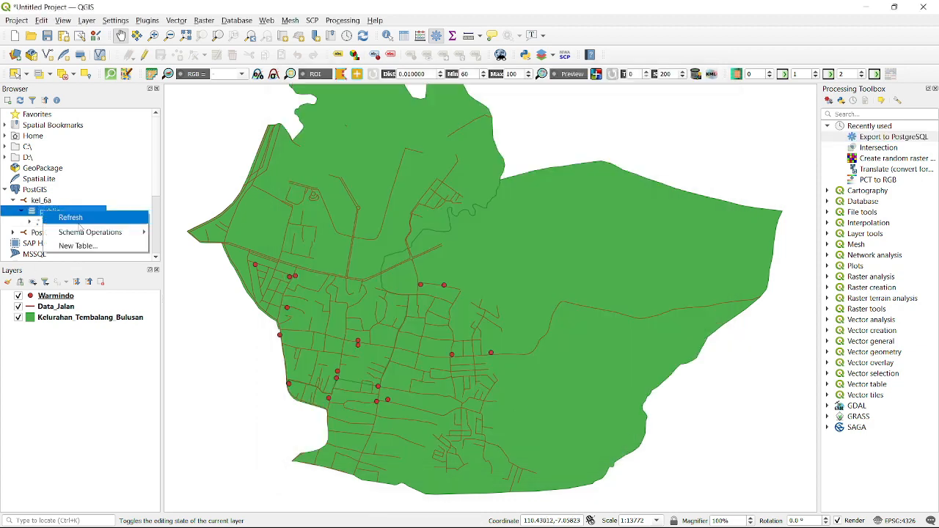
left_click(70, 218)
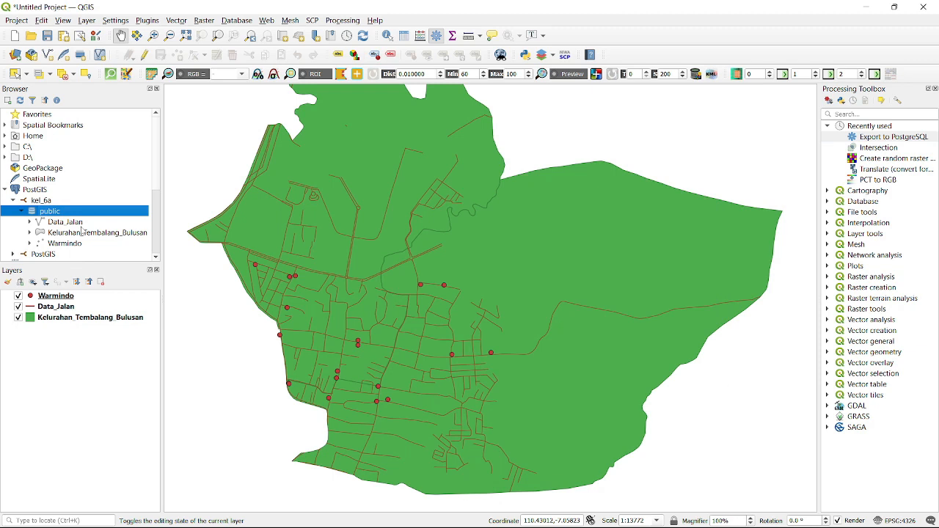
scroll(82, 231, "down", 1)
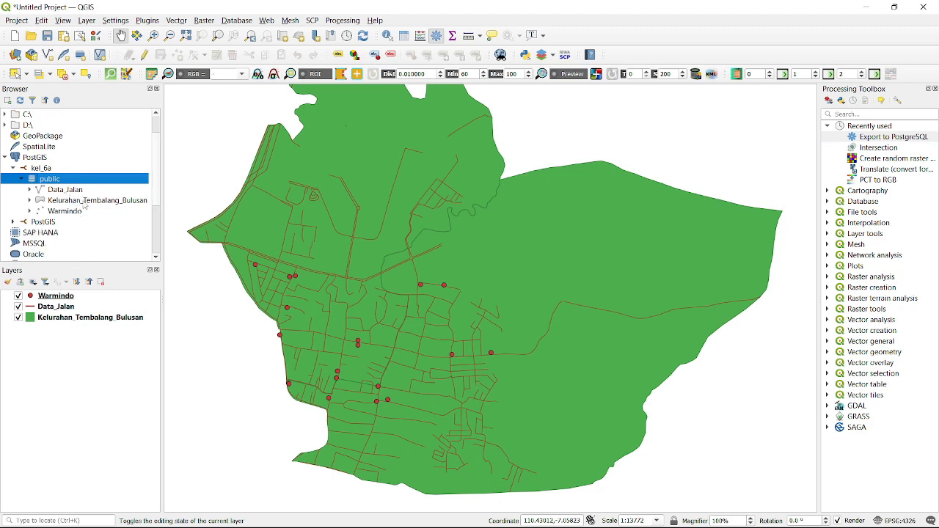
left_click(66, 211)
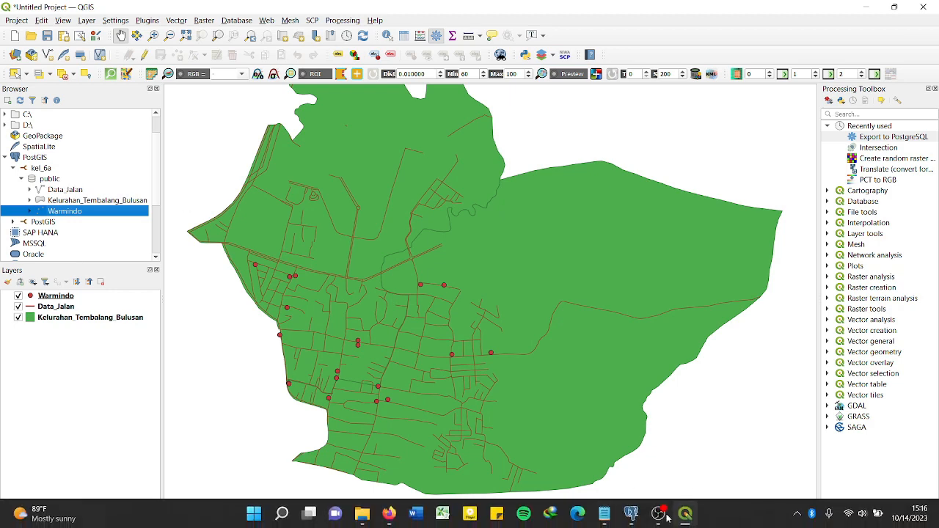
In pgAdmin, refresh public's Tables and check dependents of Data_Jalan, Kelurahan_Tembalang_Bulusan and Warmindo
left_click(635, 519)
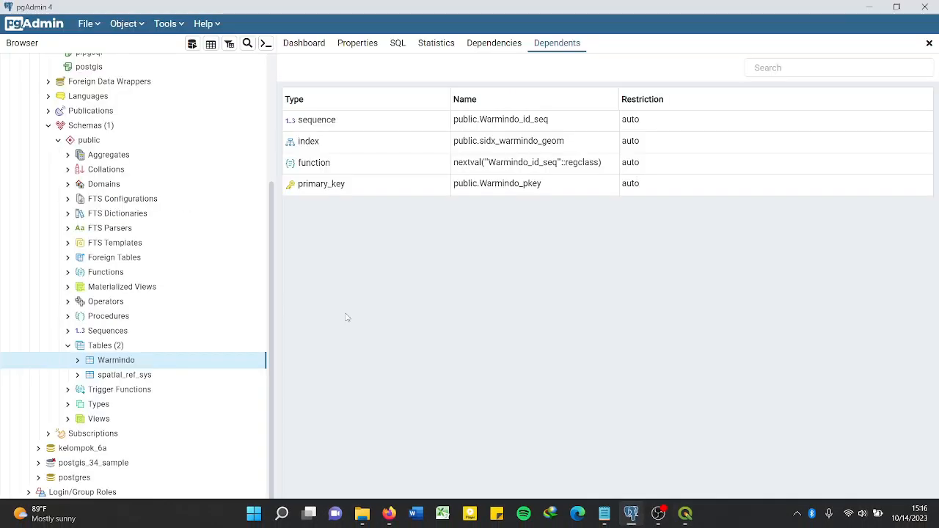
right_click(121, 346)
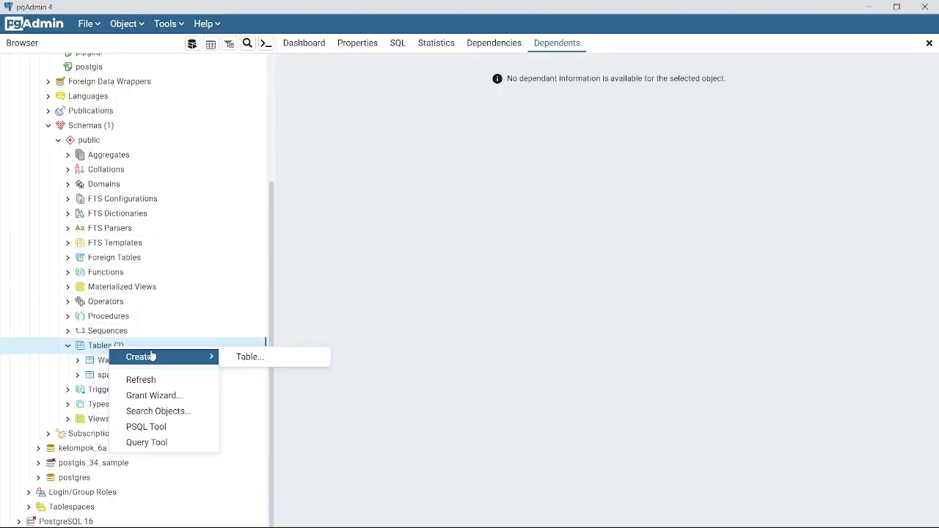
left_click(157, 379)
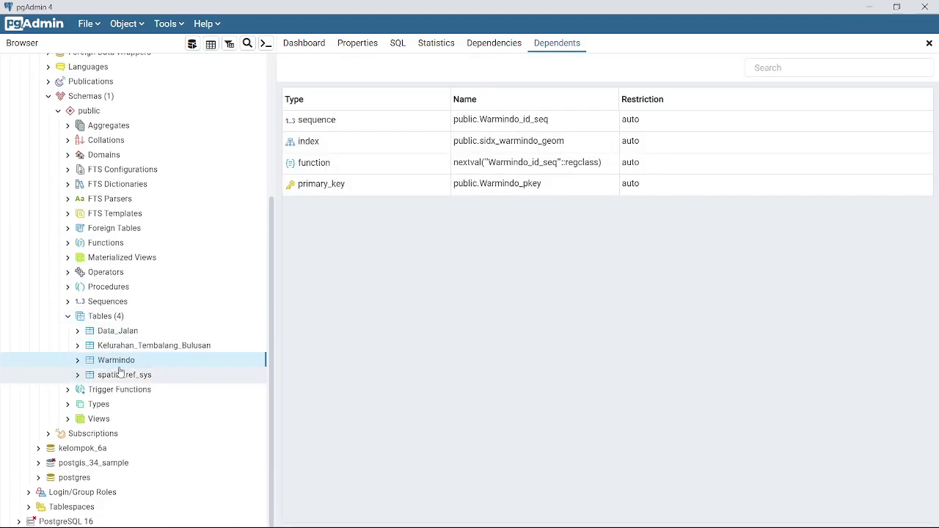
left_click(155, 333)
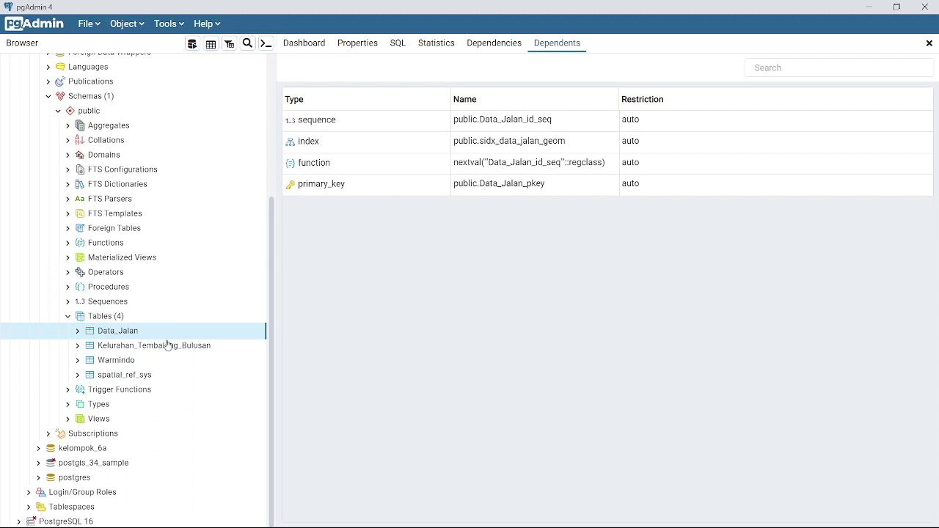
left_click(150, 352)
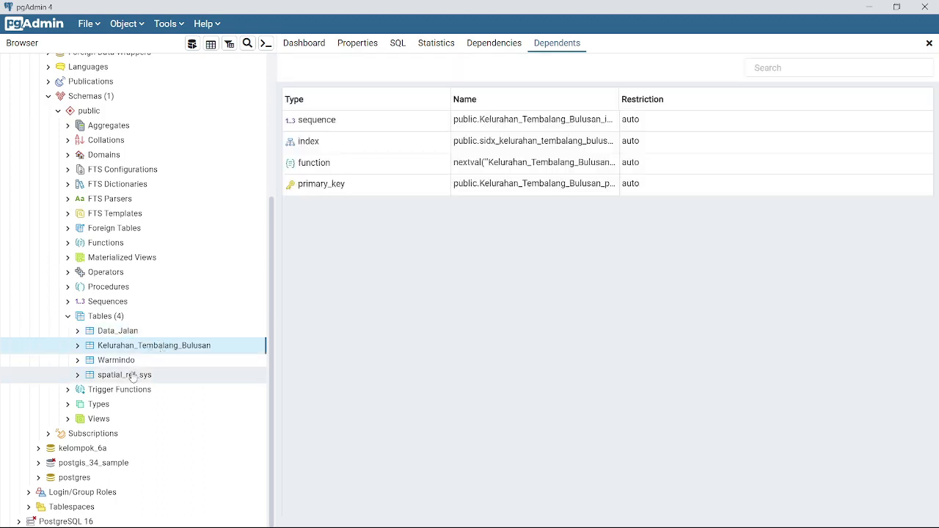
left_click(168, 364)
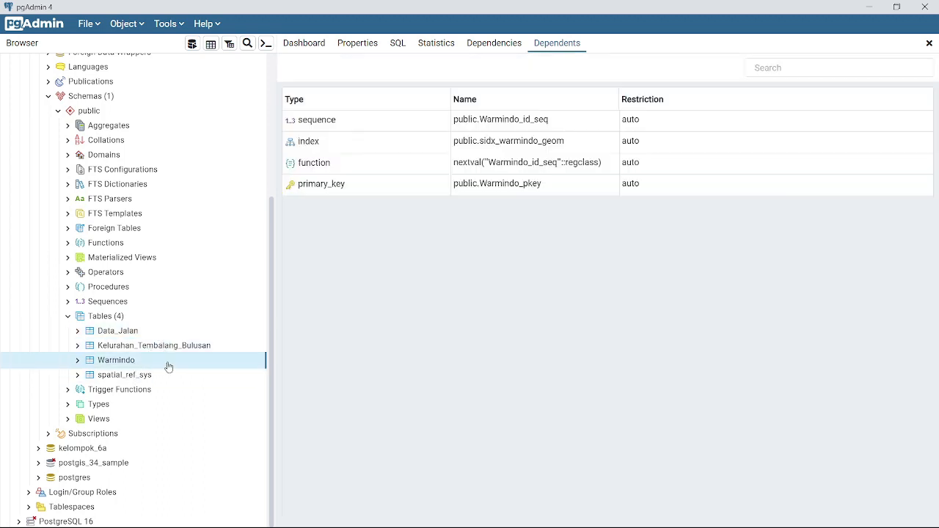
Show all rows of the Warmindo table
right_click(119, 363)
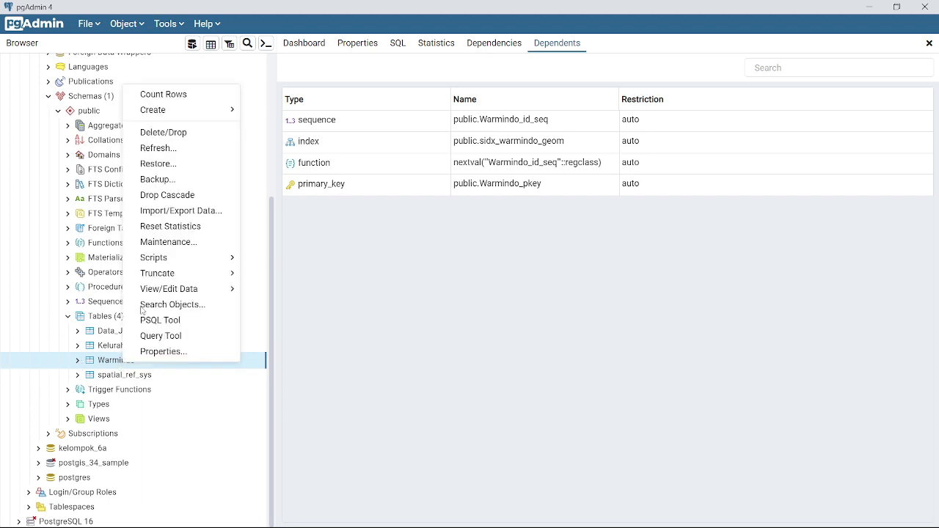
mouse_move(200, 294)
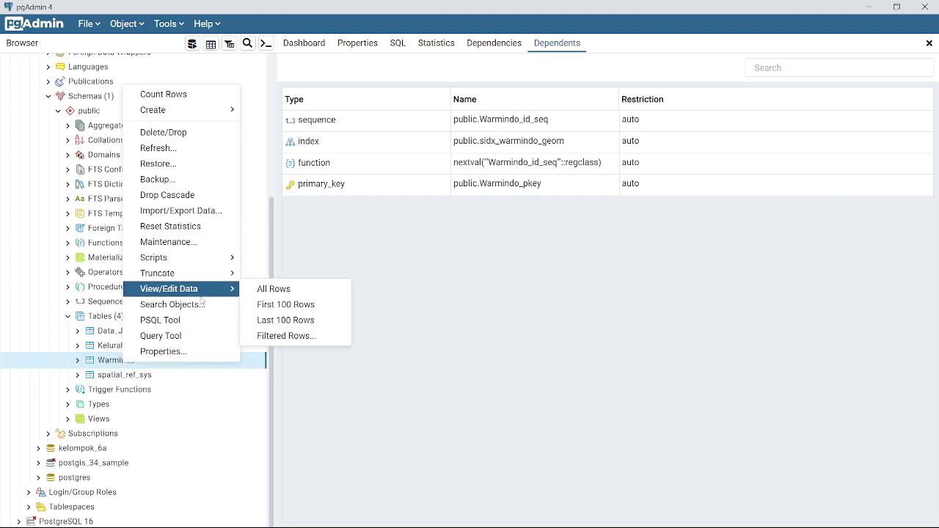
left_click(264, 291)
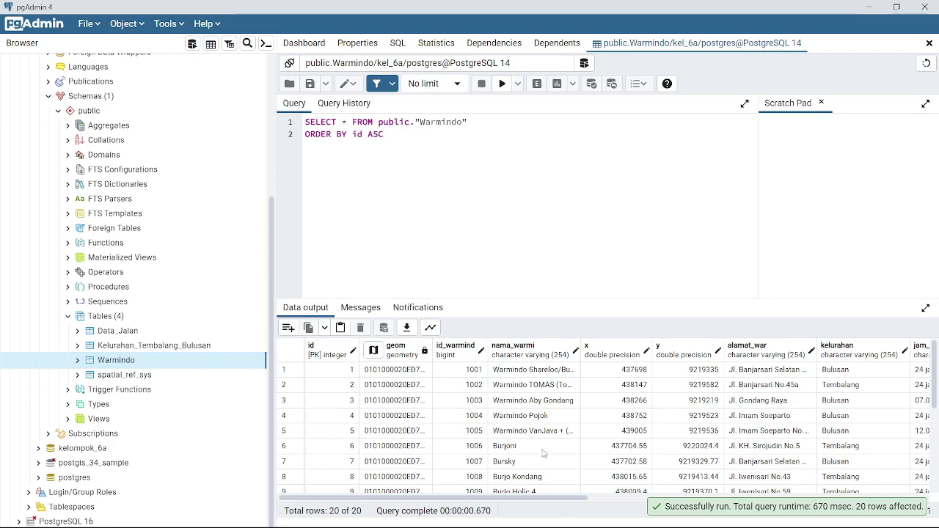
Scroll through the Warmindo grid's 20 rows and columns, such as price range and rating
scroll(544, 453, "down", 5)
scroll(795, 445, "up", 5)
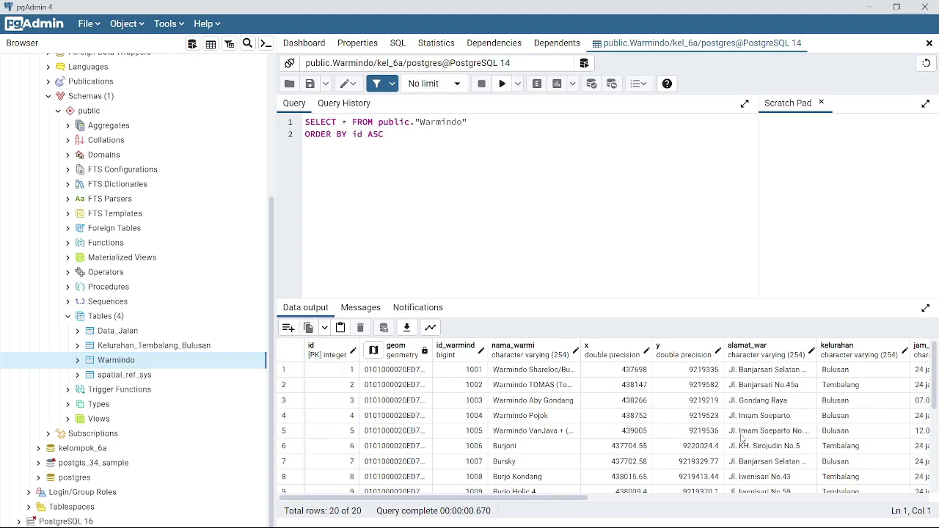
left_click_drag(561, 499, 884, 491)
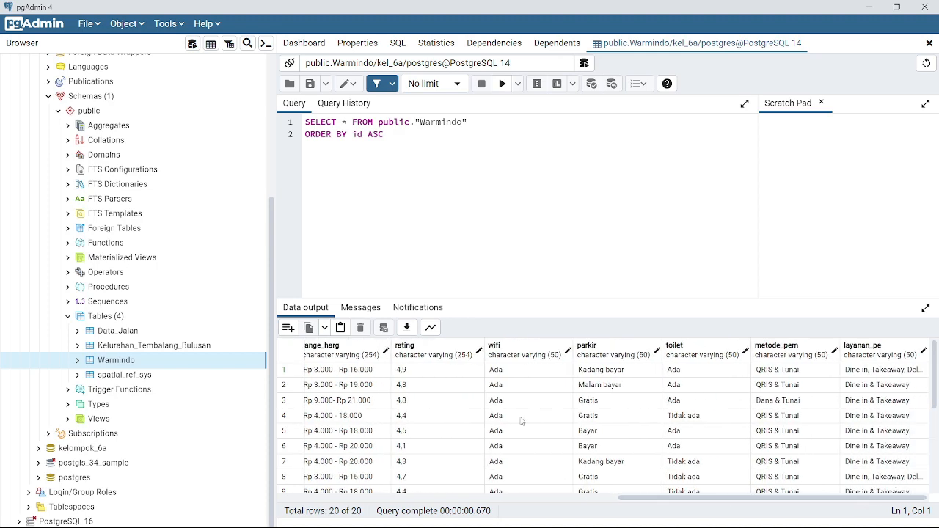
left_click_drag(638, 498, 308, 501)
scroll(484, 434, "down", 5)
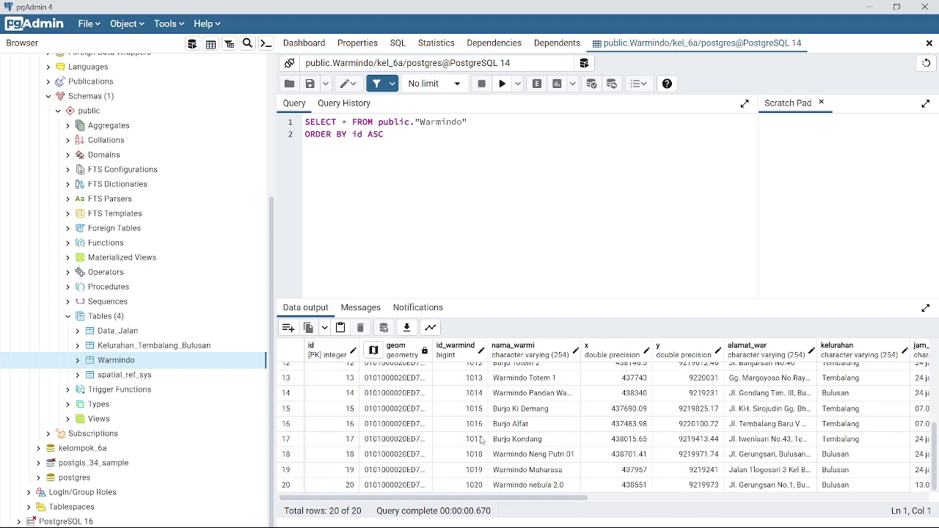
scroll(555, 455, "up", 5)
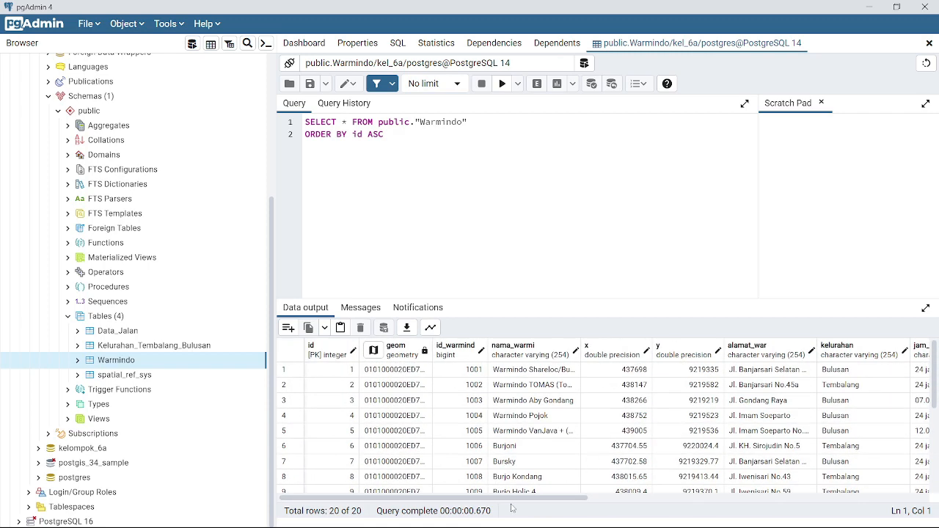
scroll(513, 440, "right", 2)
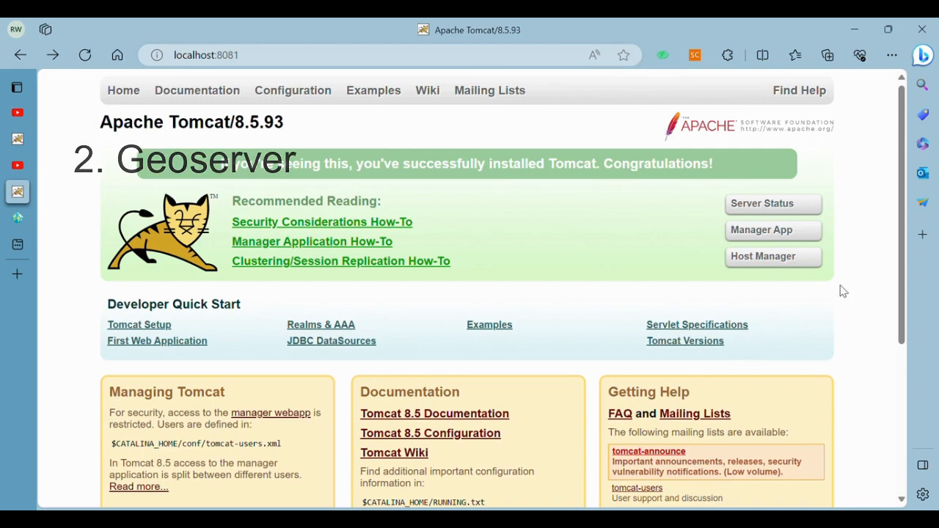
Confirm GeoServer and MapStore are running in Tomcat Manager, then switch to the GeoServer page
left_click(794, 234)
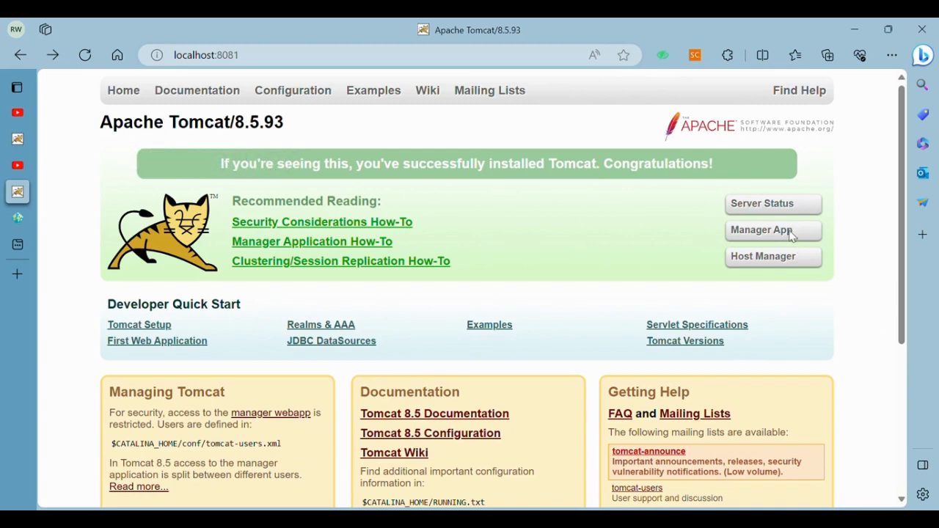
scroll(327, 446, "down", 2)
scroll(327, 449, "down", 1)
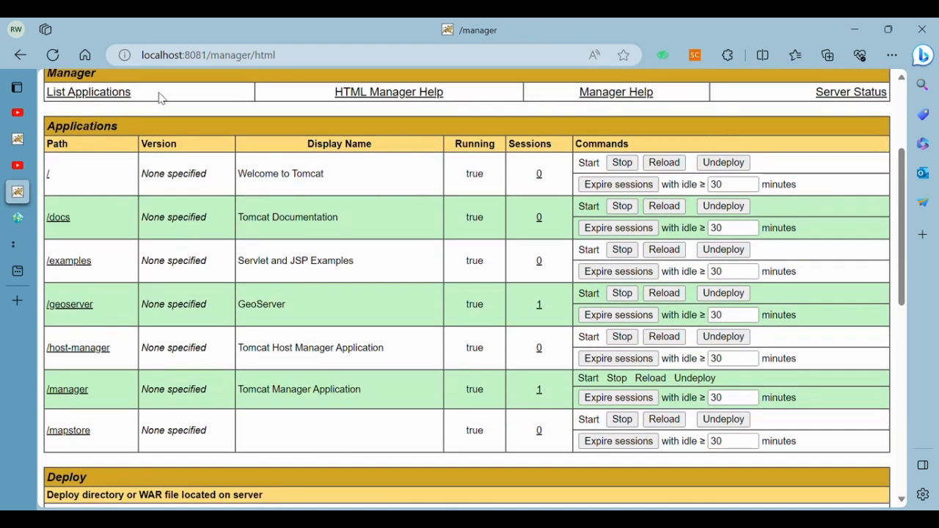
mouse_move(27, 244)
left_click_drag(26, 244, 27, 209)
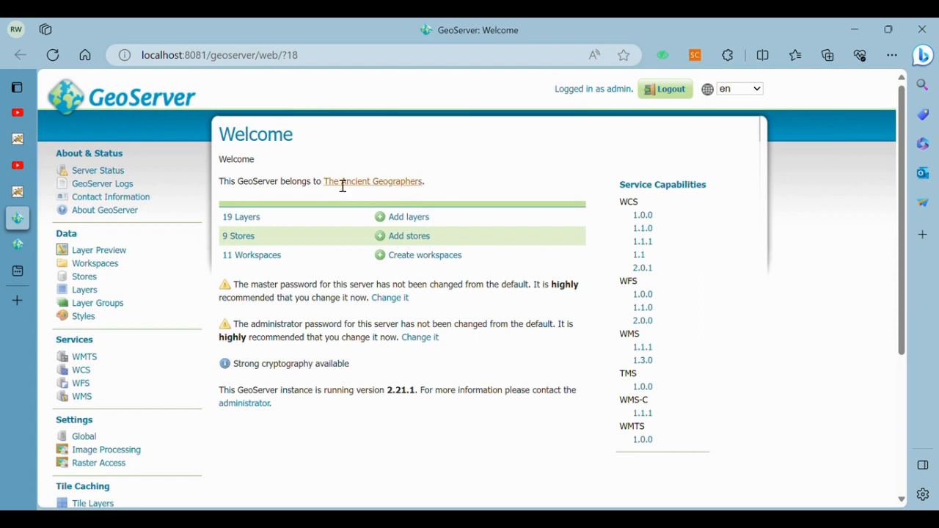
Start a new GeoServer workspace and enter the name Warmindo_Kel6A
left_click(110, 264)
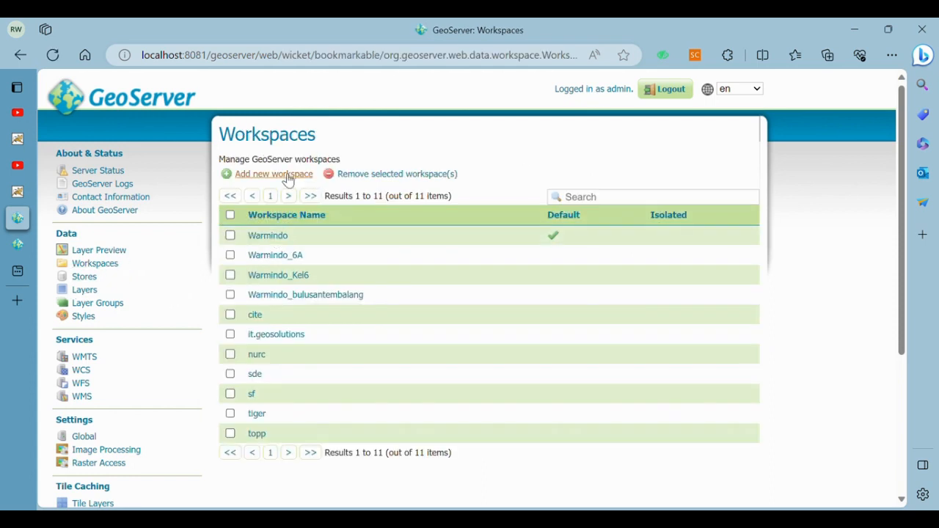
left_click(287, 178)
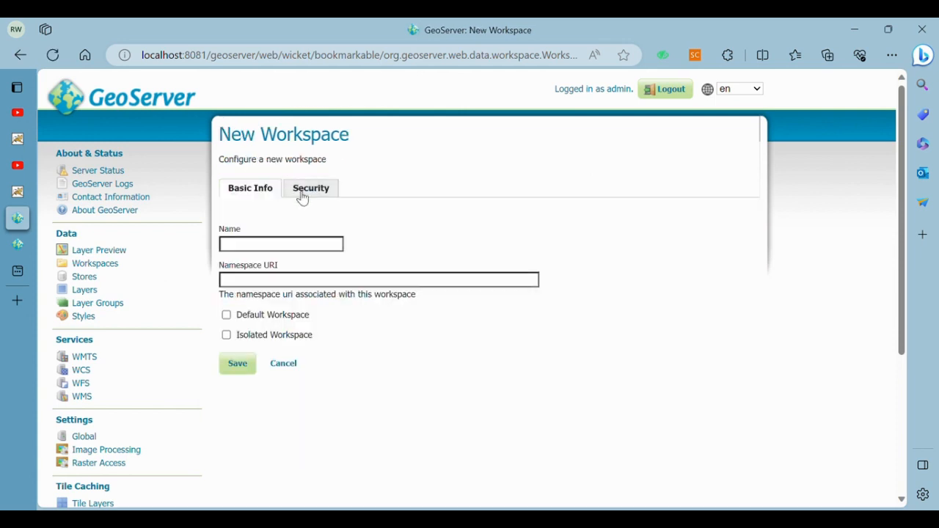
left_click(294, 248)
type("Warmindo")
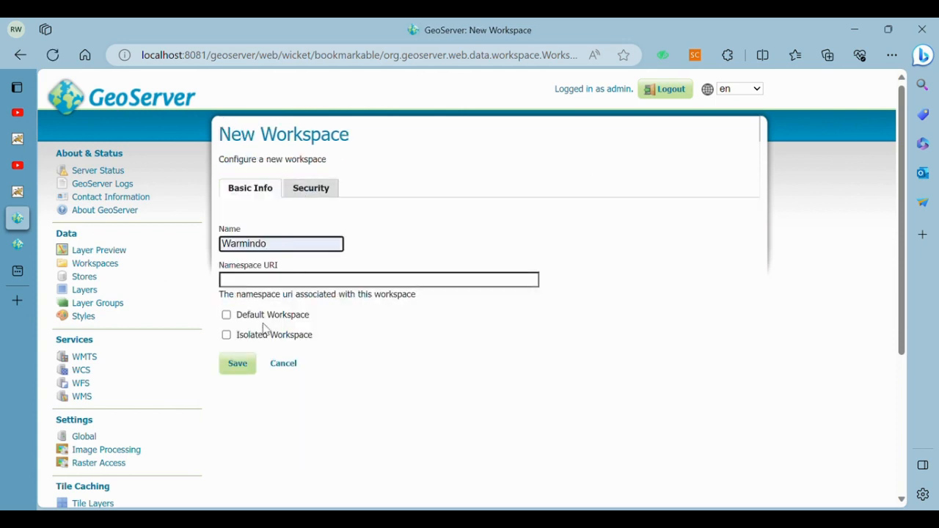
left_click(266, 324)
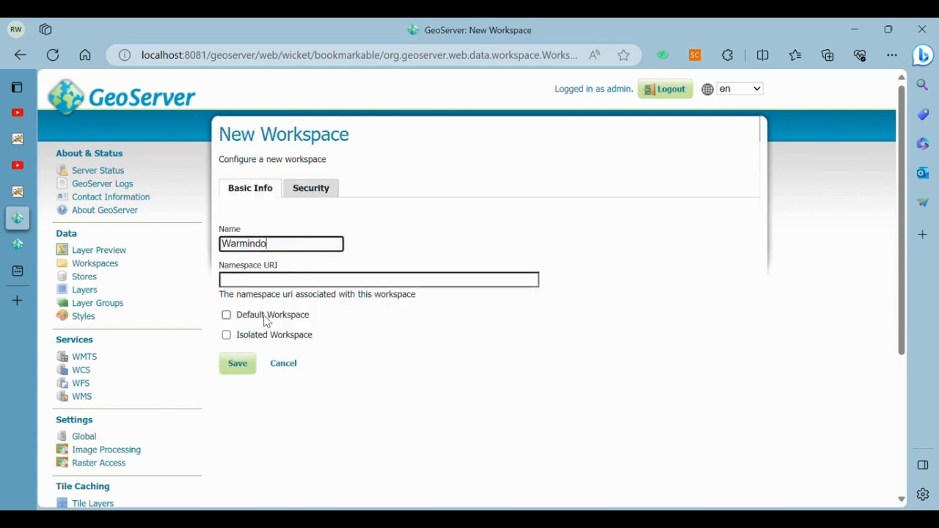
left_click(283, 286)
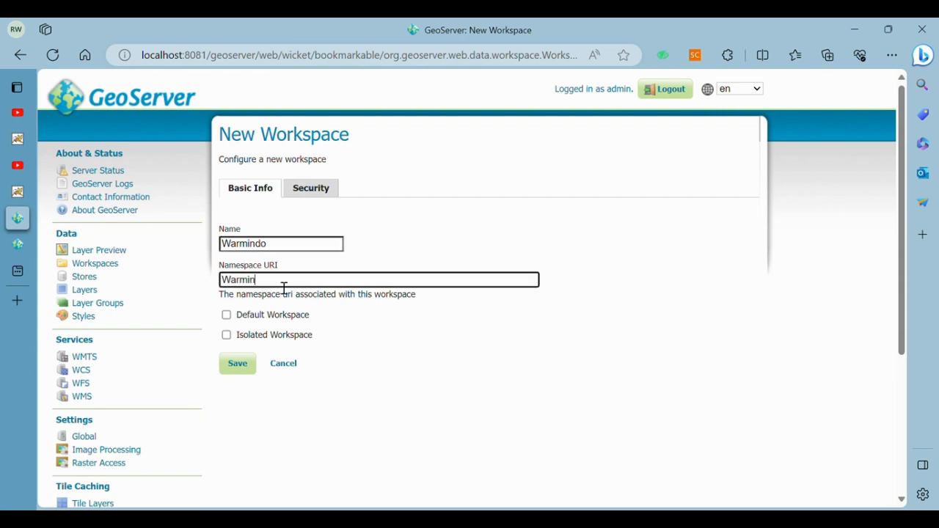
left_click(291, 247)
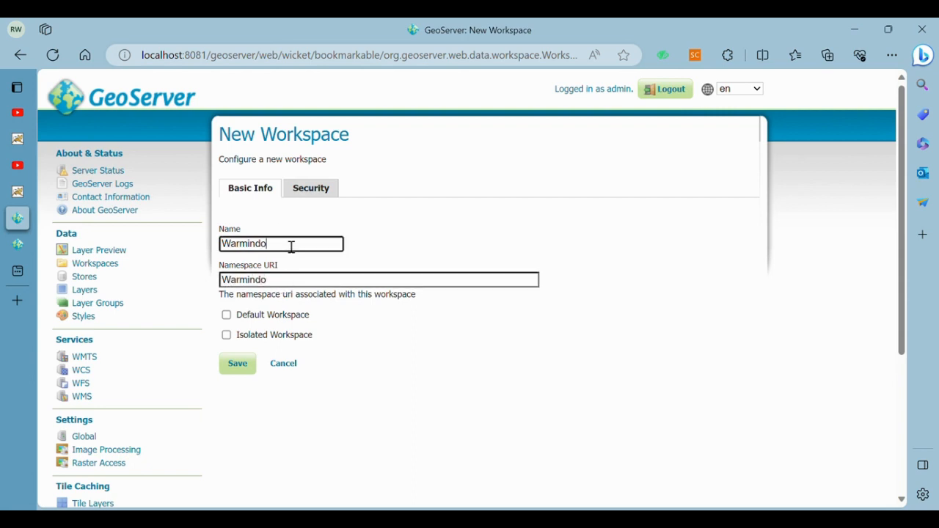
key("Down")
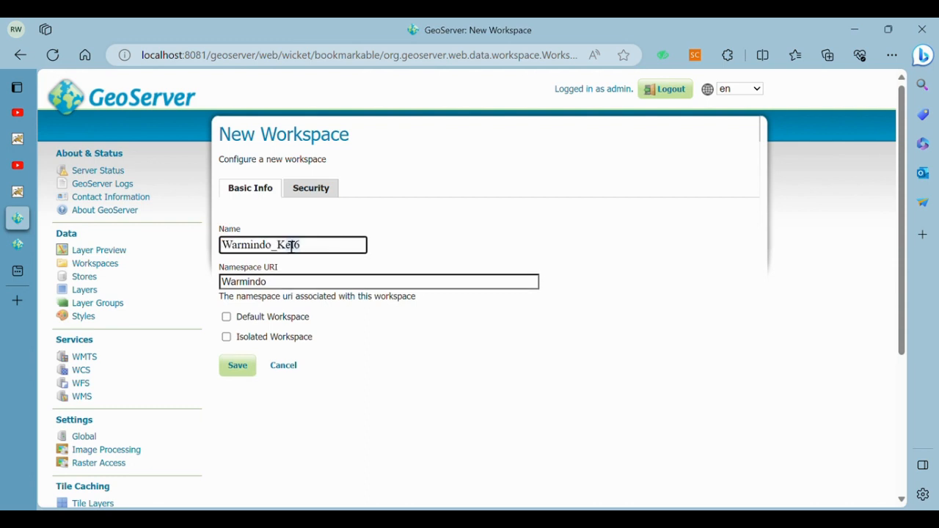
key("Return")
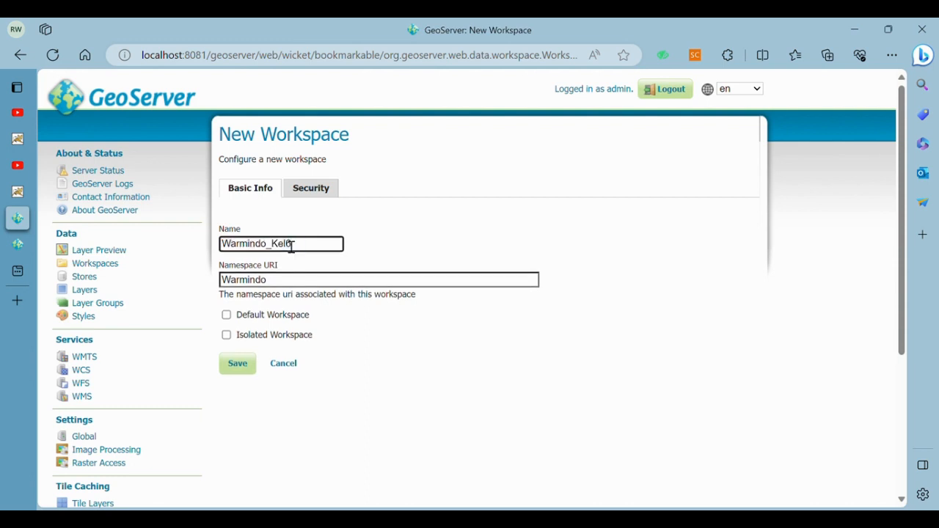
type("A")
left_click_drag(315, 249, 279, 250)
key("ctrl+c")
Set the namespace URI to Warmindo_Kel6A and save the workspace
left_click(279, 282)
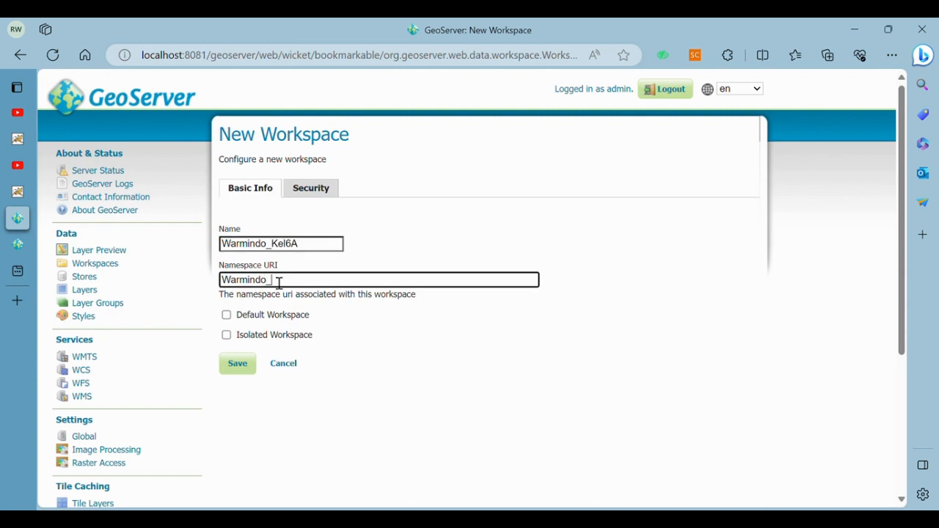
type("Warmindo_")
key("ctrl+v")
left_click(238, 365)
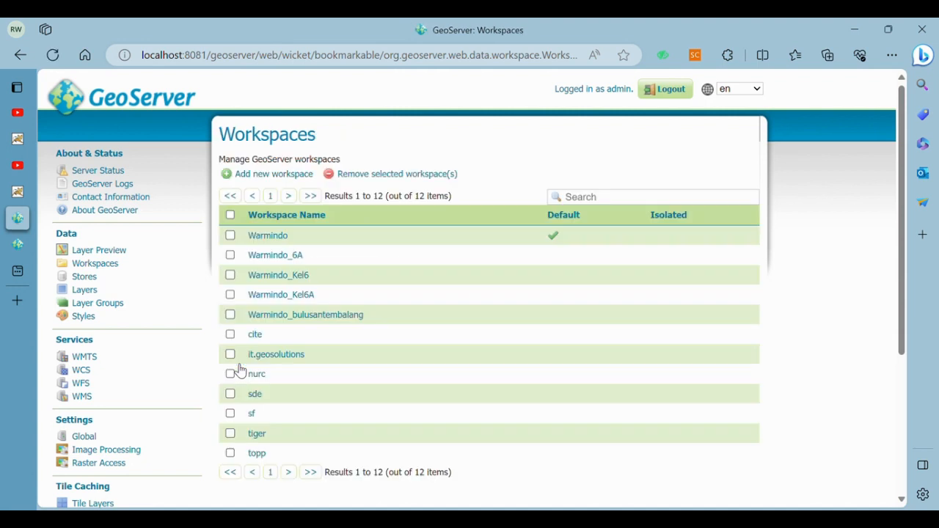
Enable custom Settings for the Warmindo_Kel6A workspace and save it
left_click(306, 296)
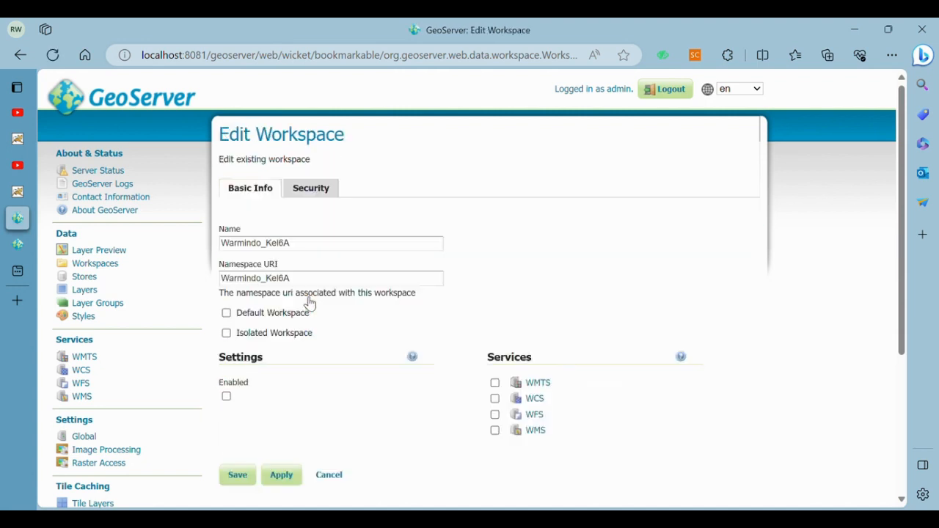
left_click(226, 396)
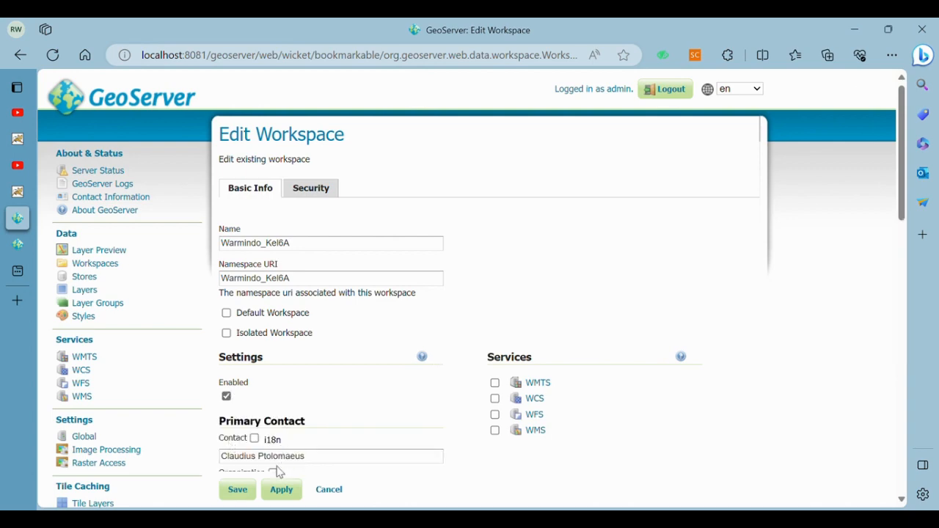
scroll(325, 379, "down", 10)
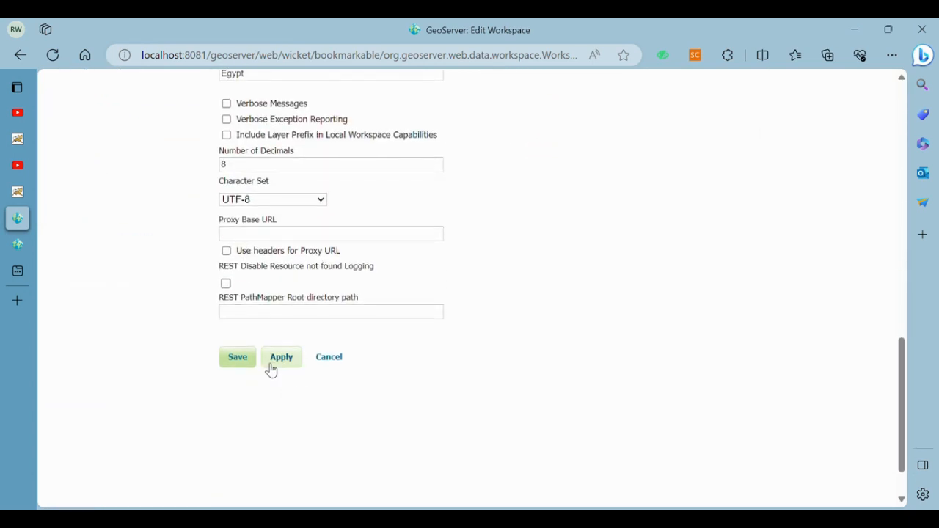
left_click(248, 365)
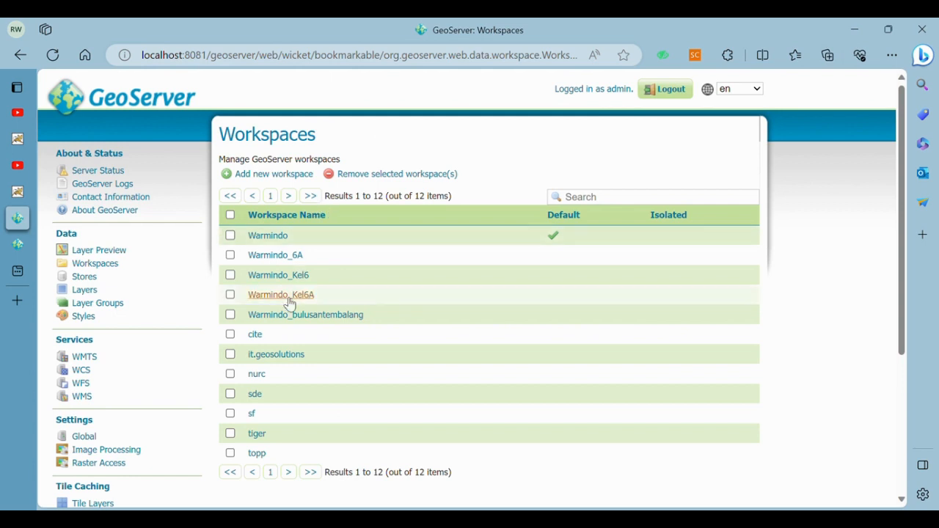
Start a new PostGIS store in the Warmindo_Kel6A workspace and name it Warmindo_6AKel
left_click(94, 277)
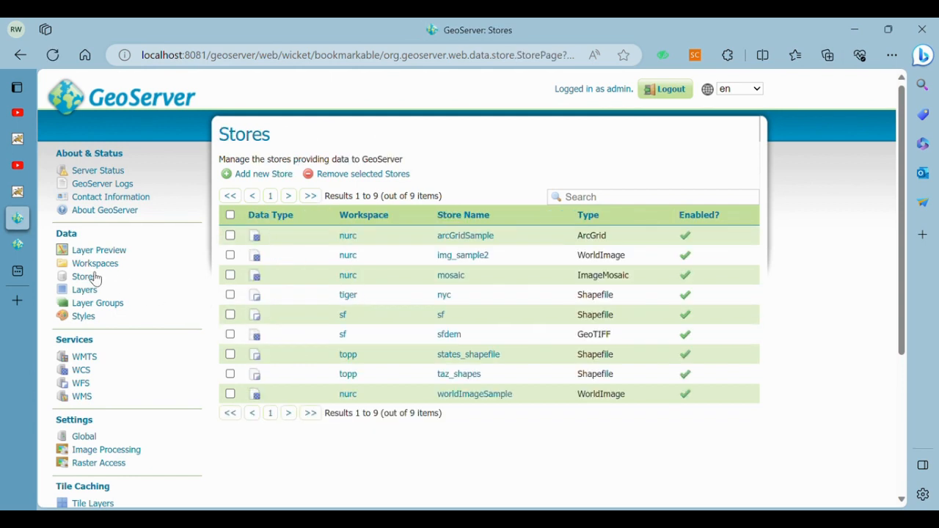
left_click(281, 179)
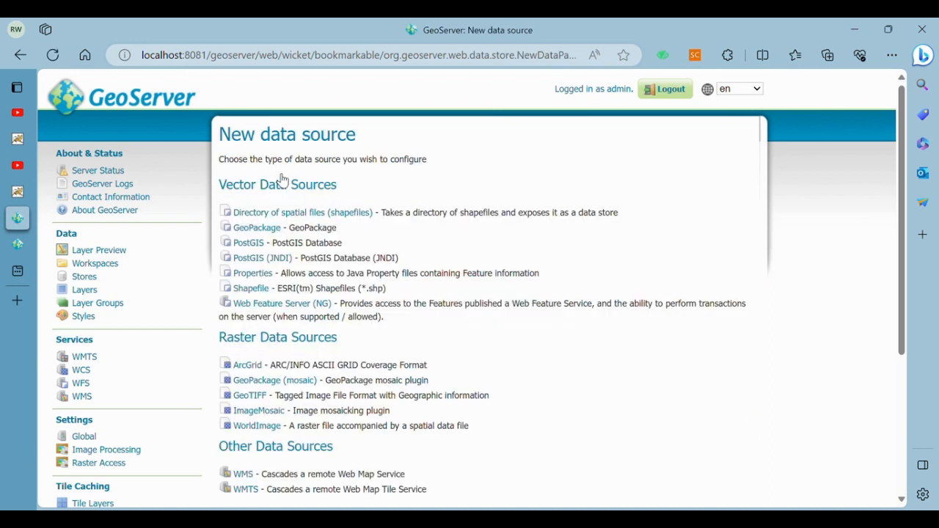
left_click(249, 249)
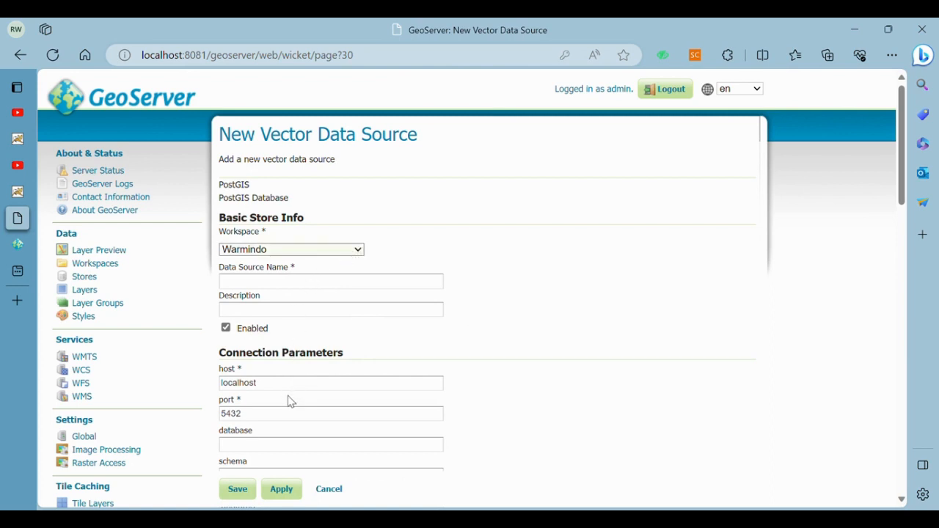
left_click(319, 284)
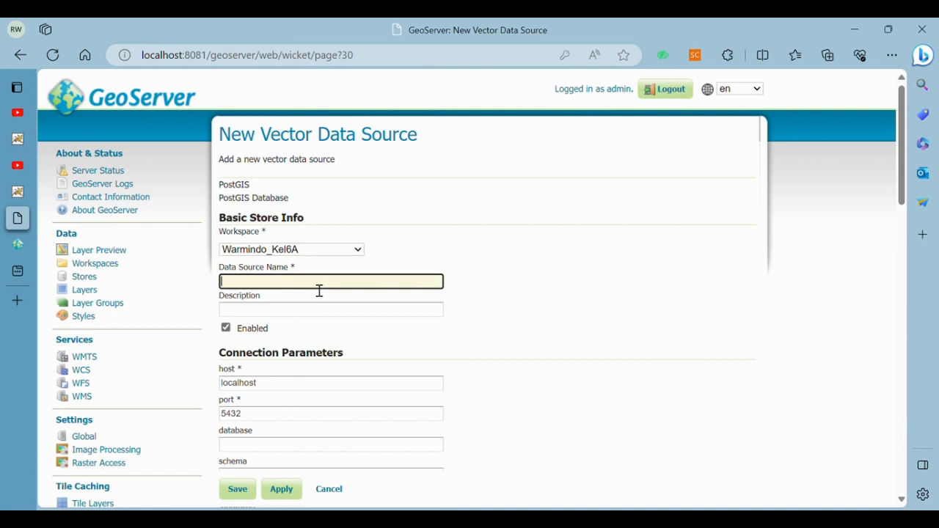
left_click(302, 251)
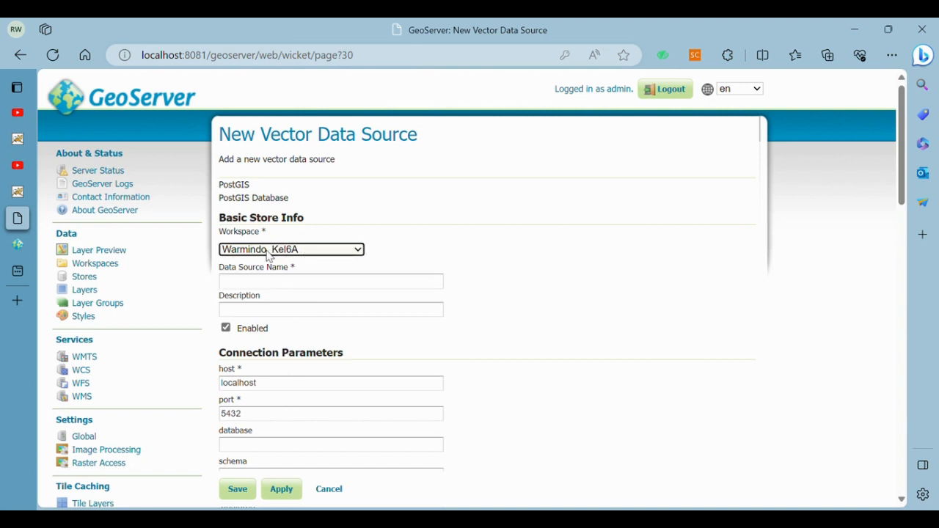
key("Tab")
type("Wa")
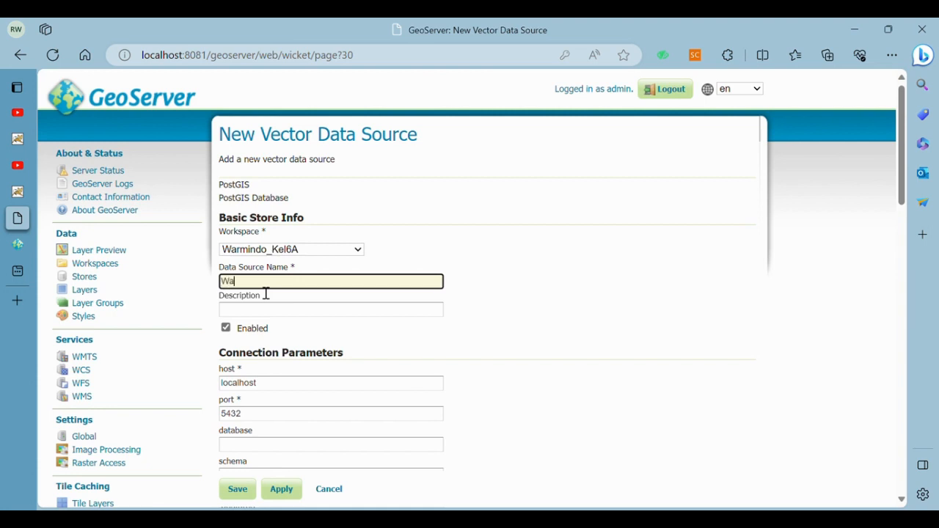
type("rmindo_6A")
type("Kel6A")
Change the port to 5433 and enter the Warmindo_Kel6A database name
scroll(270, 400, "down", 1)
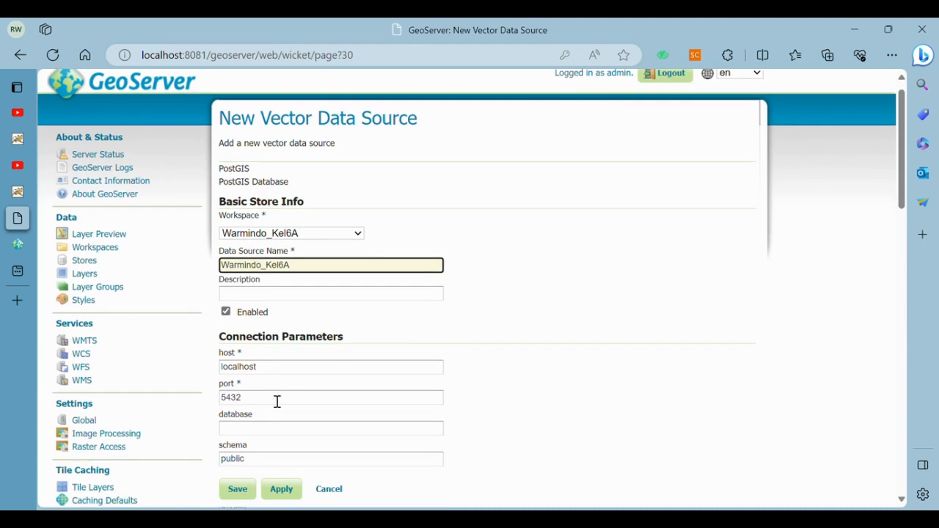
left_click(269, 404)
key("BackSpace")
type("3")
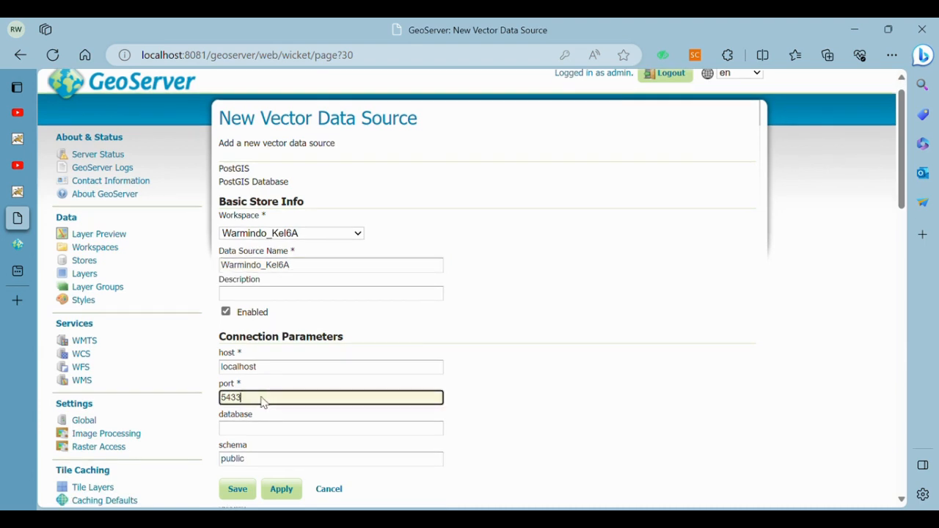
scroll(269, 403, "down", 1)
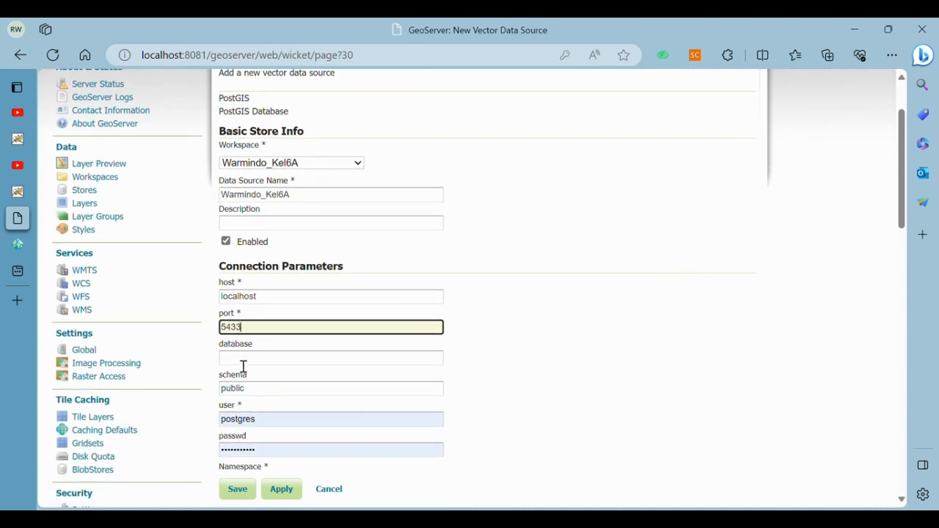
left_click(244, 361)
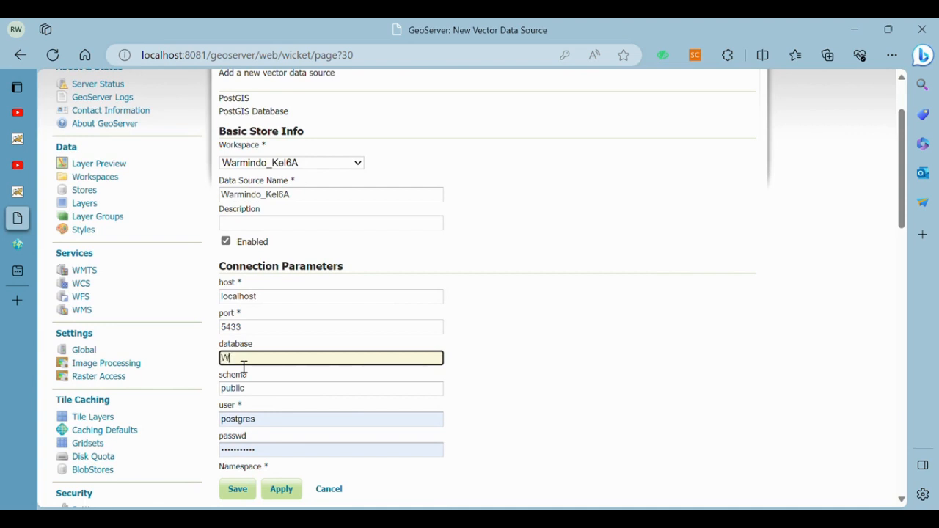
type("Warmindo_6A")
key("BackSpace")
key("BackSpace")
type("Ke")
Re-enter the database password and save the new PostGIS store
scroll(242, 367, "down", 2)
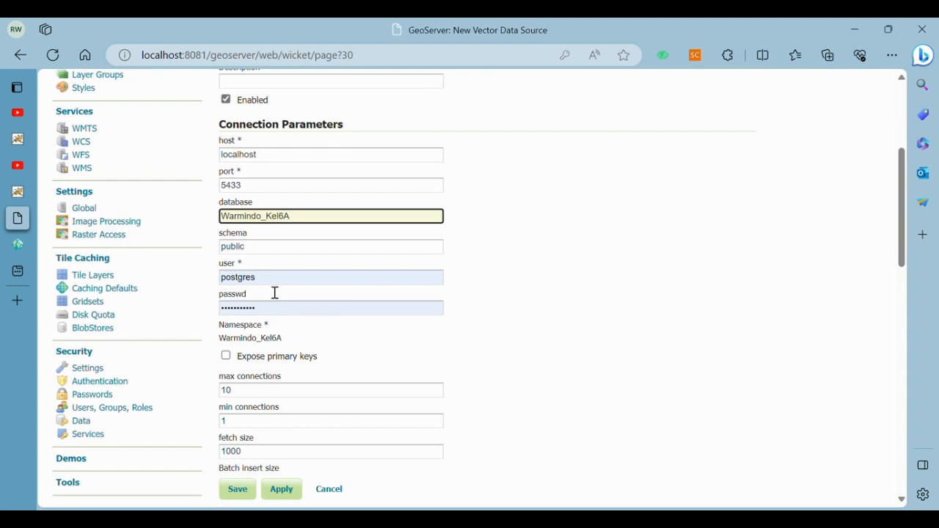
left_click_drag(268, 317, 203, 323)
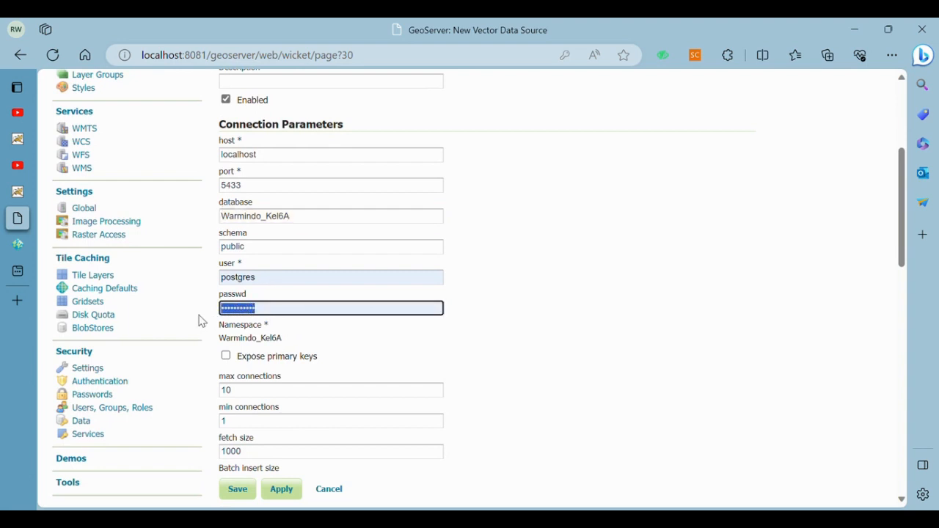
key("BackSpace")
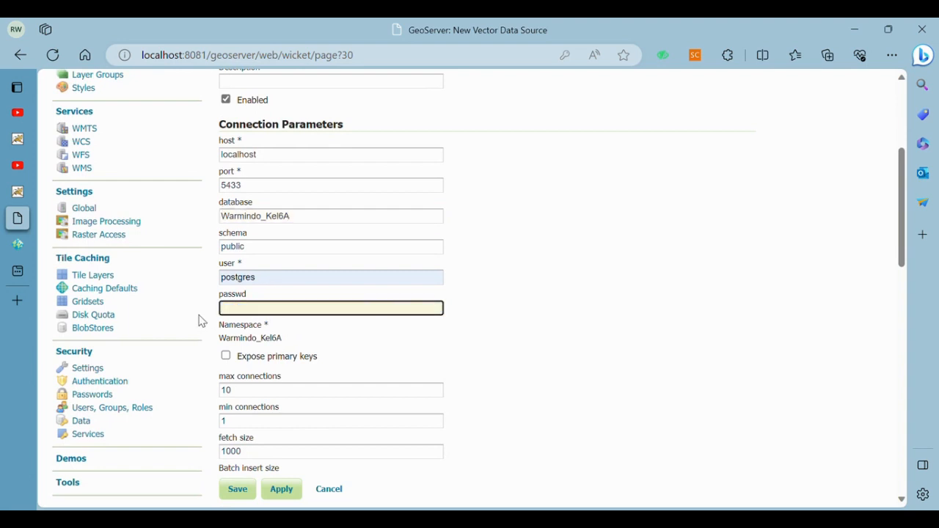
type("p")
scroll(202, 322, "down", 2)
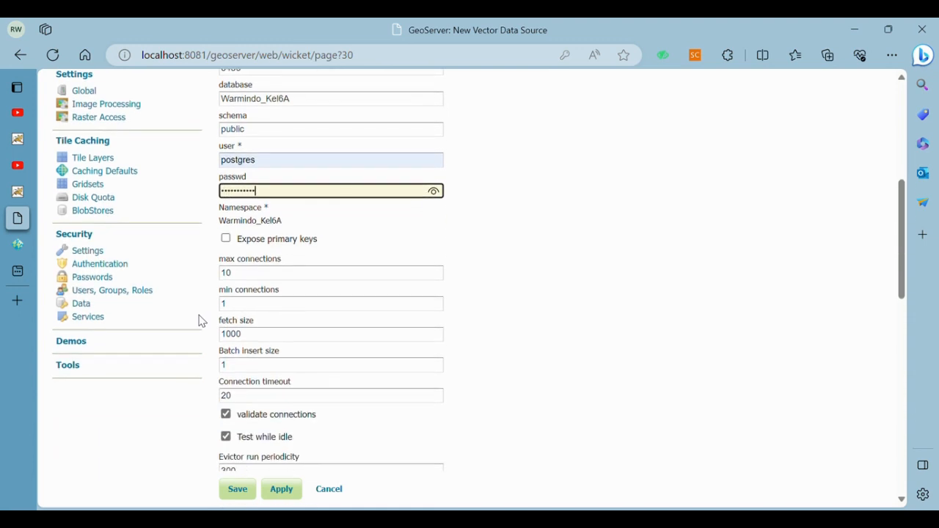
scroll(342, 291, "down", 1)
scroll(342, 291, "down", 7)
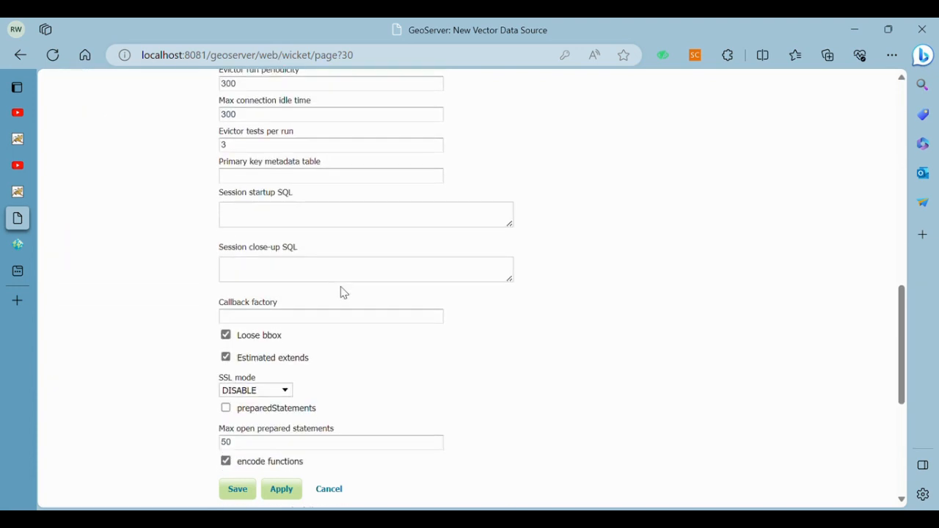
scroll(341, 291, "down", 1)
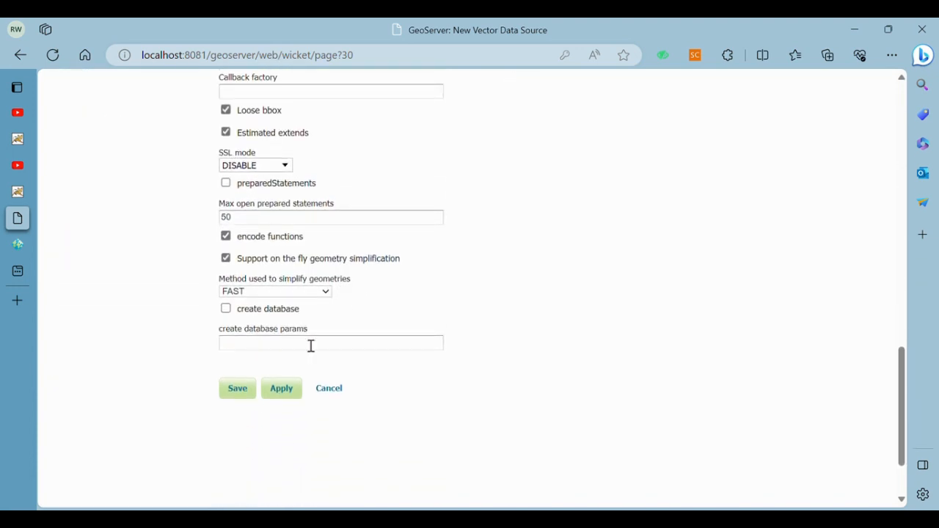
left_click(258, 392)
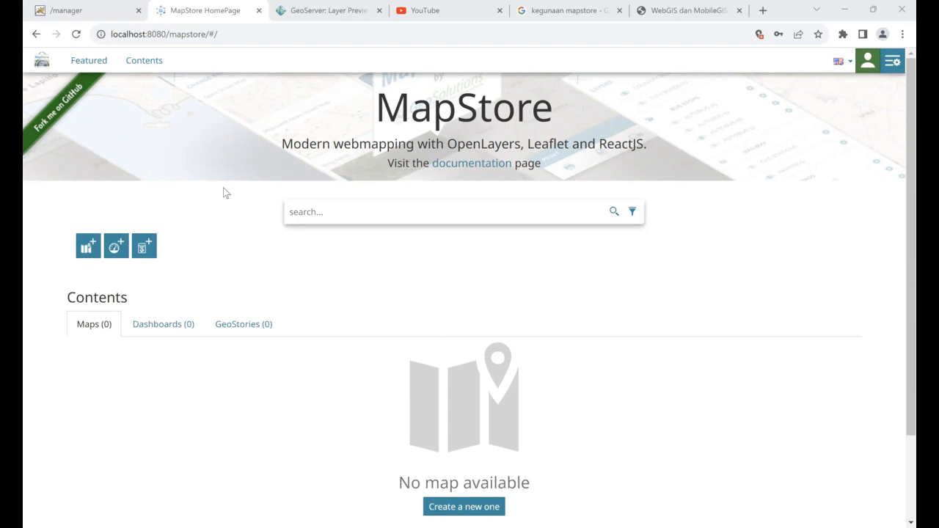
Glance at the Tomcat manager, then return to the empty MapStore home page
left_click(91, 11)
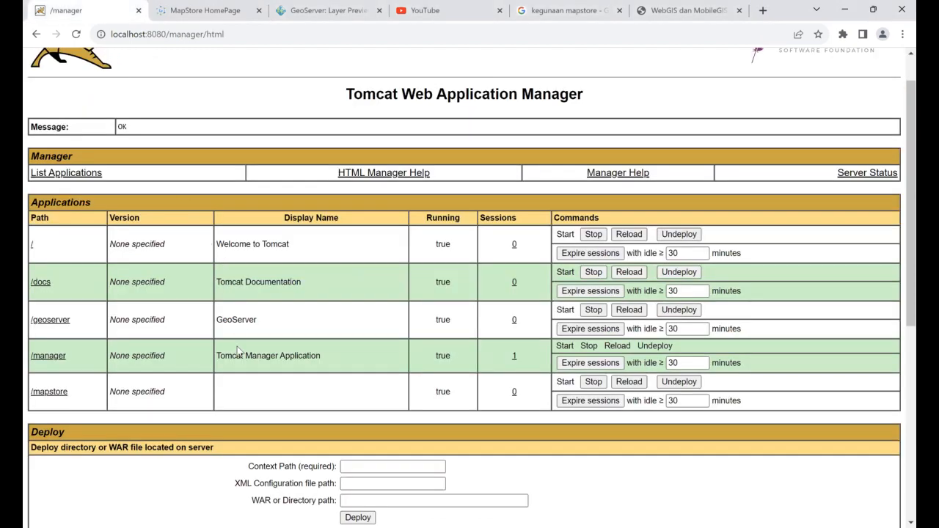
scroll(237, 351, "down", 1)
scroll(237, 351, "up", 1)
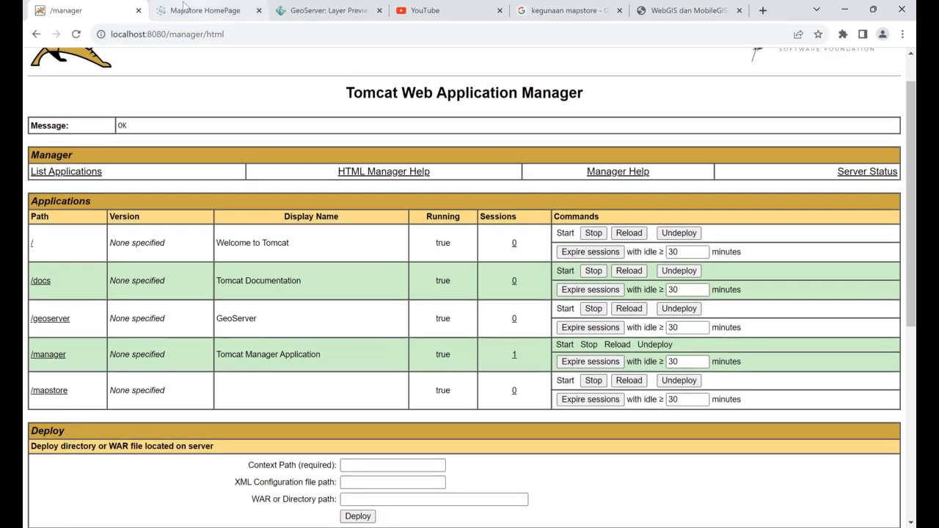
left_click(213, 11)
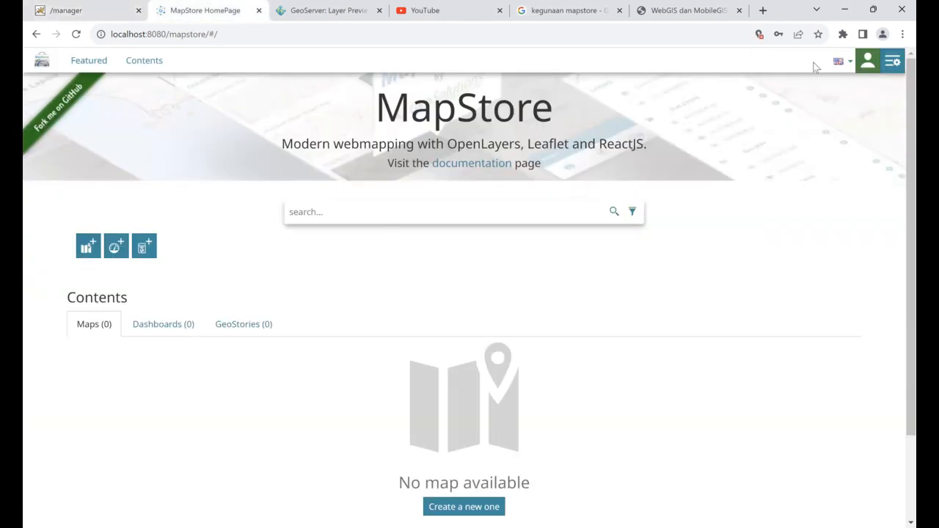
left_click(892, 63)
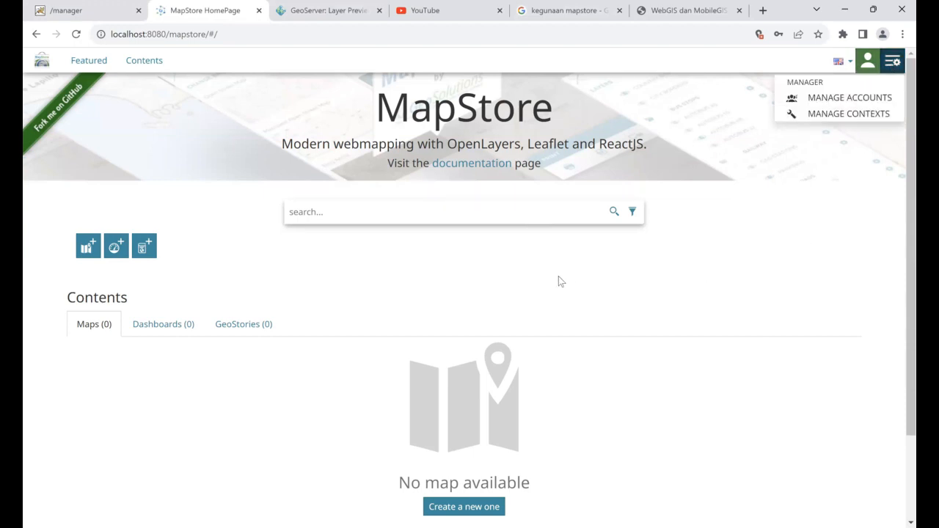
scroll(513, 281, "down", 2)
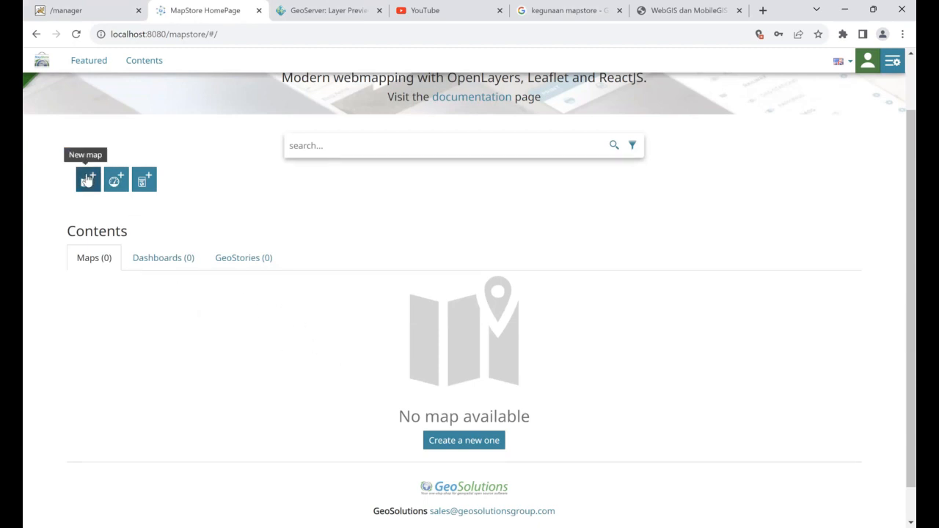
scroll(395, 356, "down", 1)
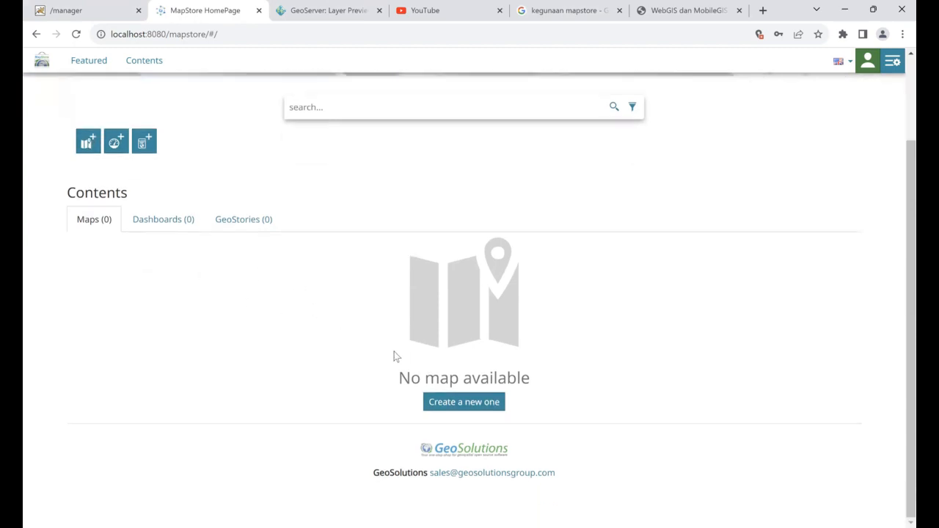
left_click(85, 140)
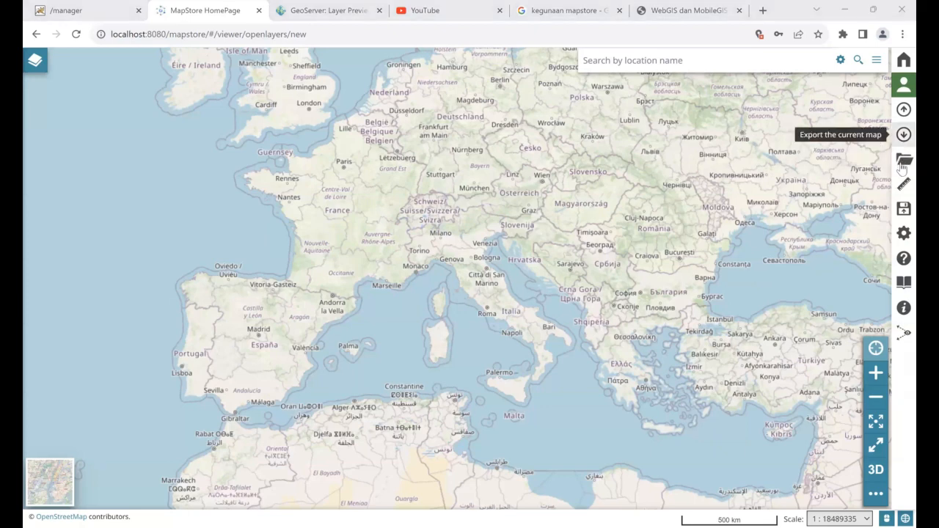
left_click(902, 163)
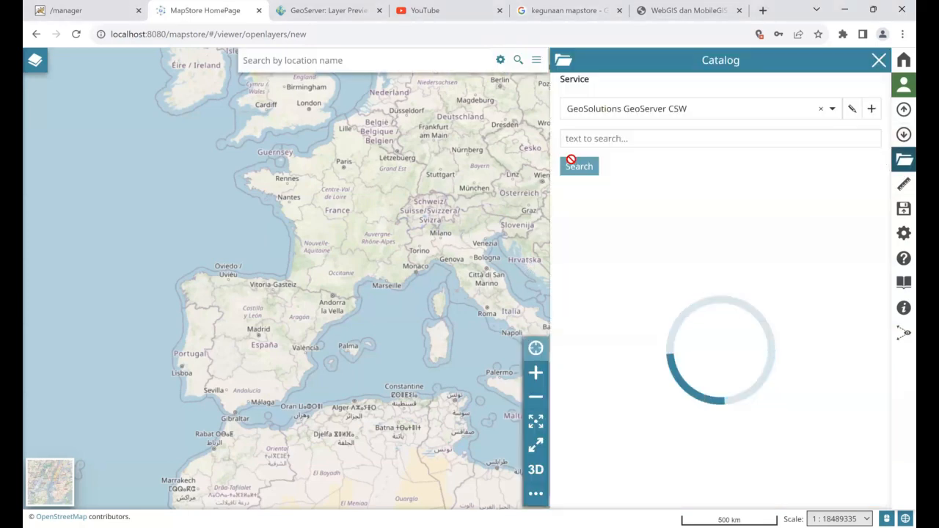
left_click(872, 110)
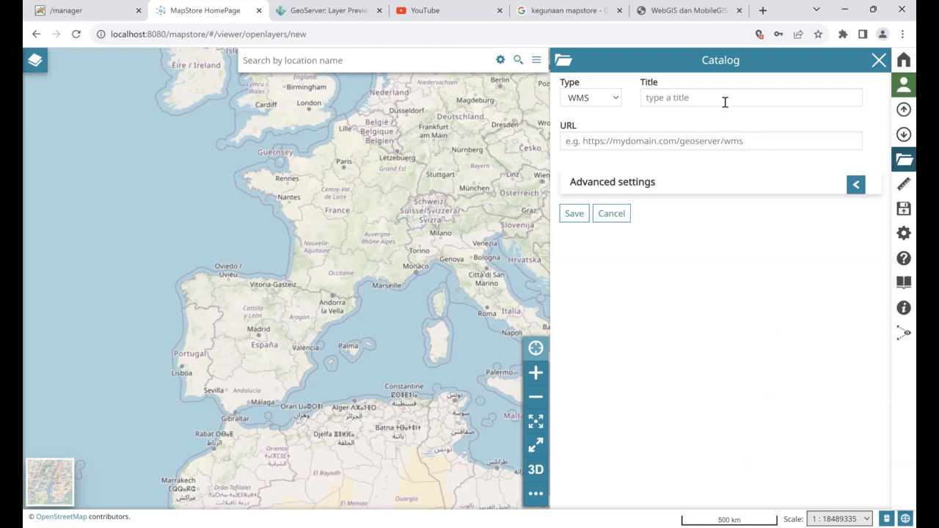
left_click(721, 97)
type("geoserver_local")
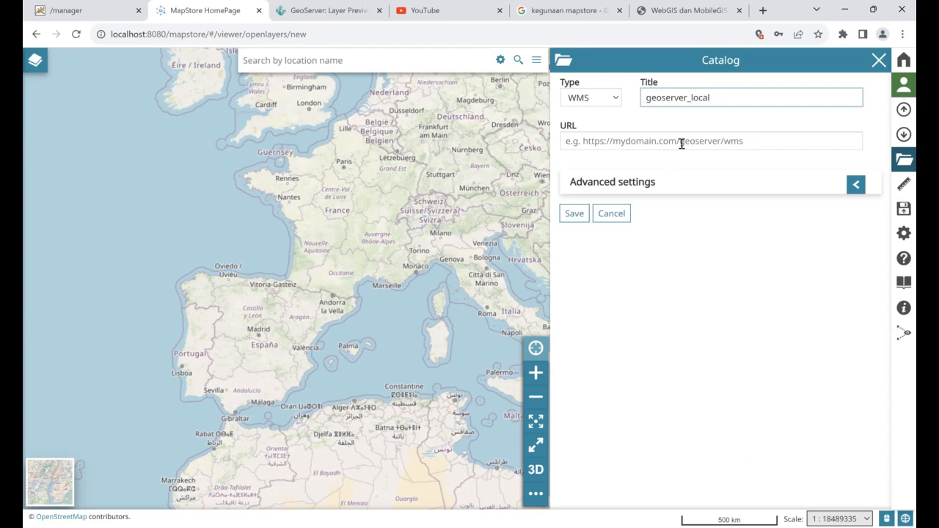
left_click(686, 140)
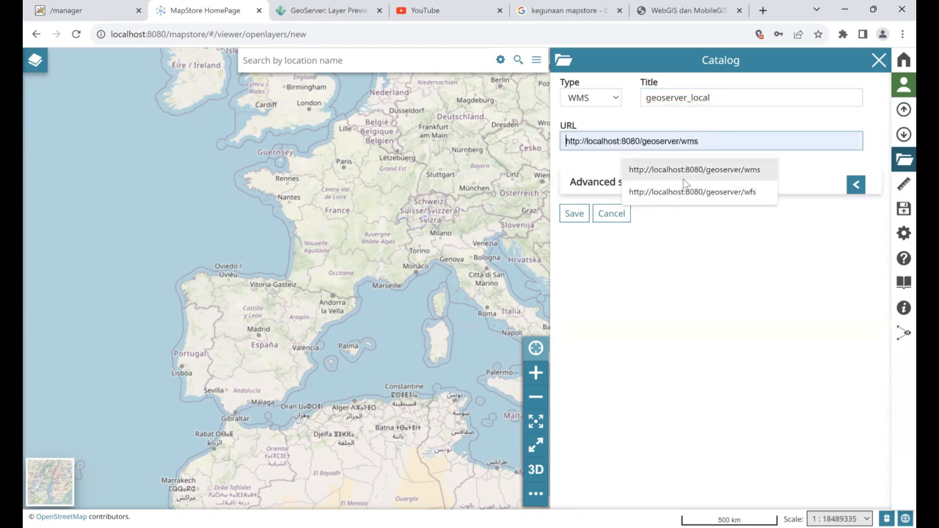
left_click(696, 170)
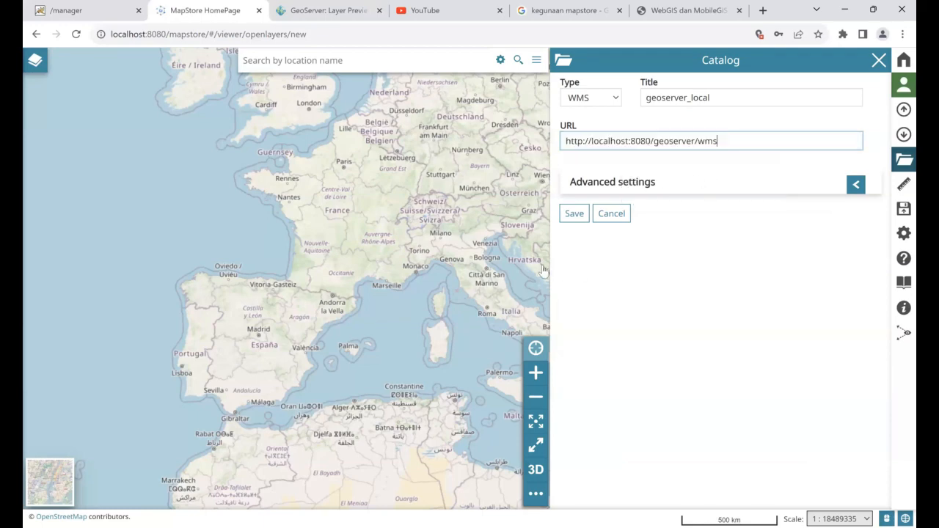
left_click(573, 214)
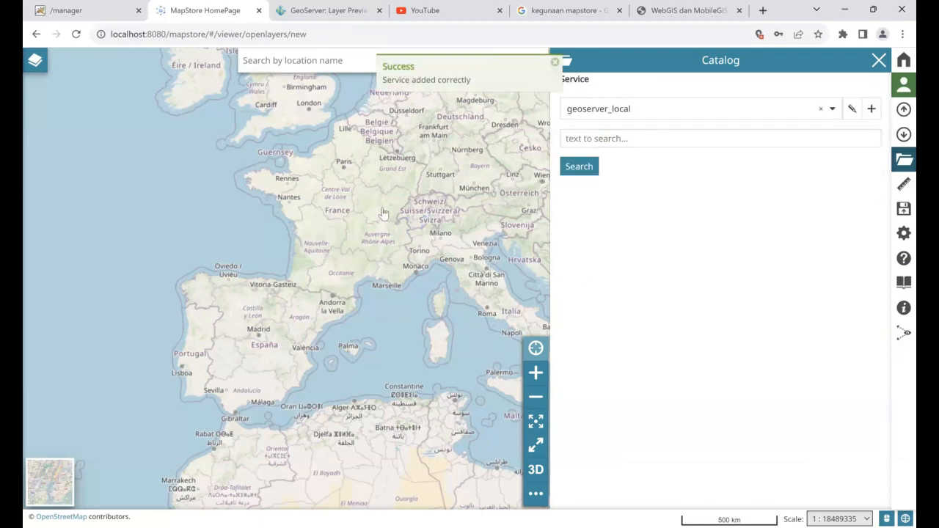
Search the geoserver_local catalog and browse to its second page of layers
left_click(578, 167)
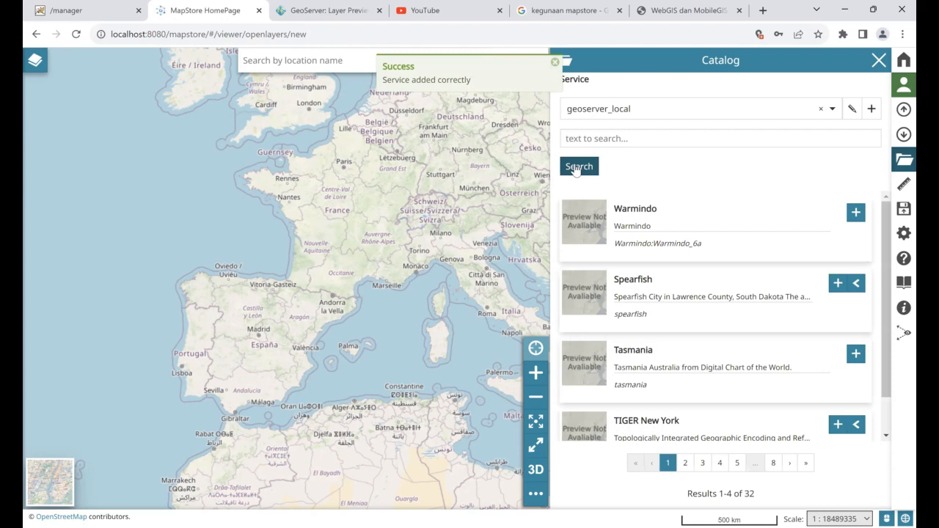
scroll(635, 295, "down", 1)
scroll(636, 295, "up", 1)
scroll(635, 297, "down", 1)
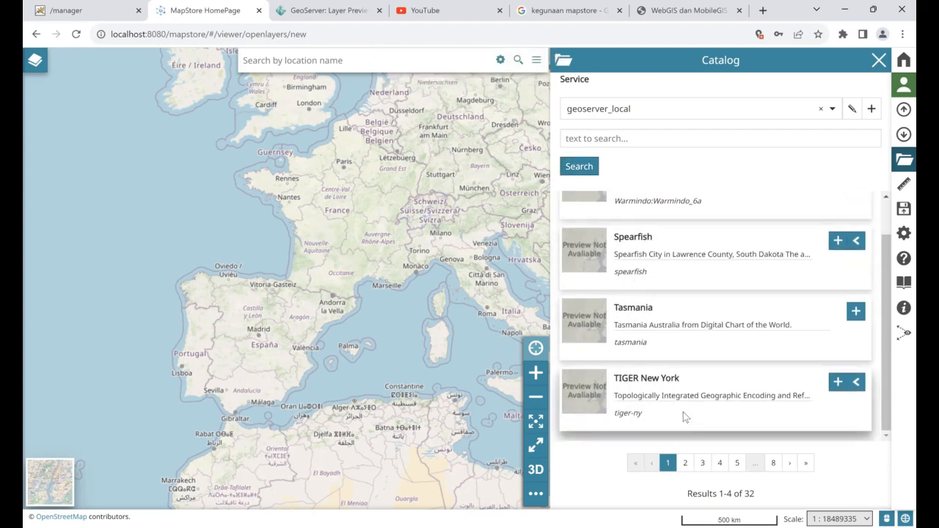
left_click(684, 463)
scroll(651, 337, "down", 1)
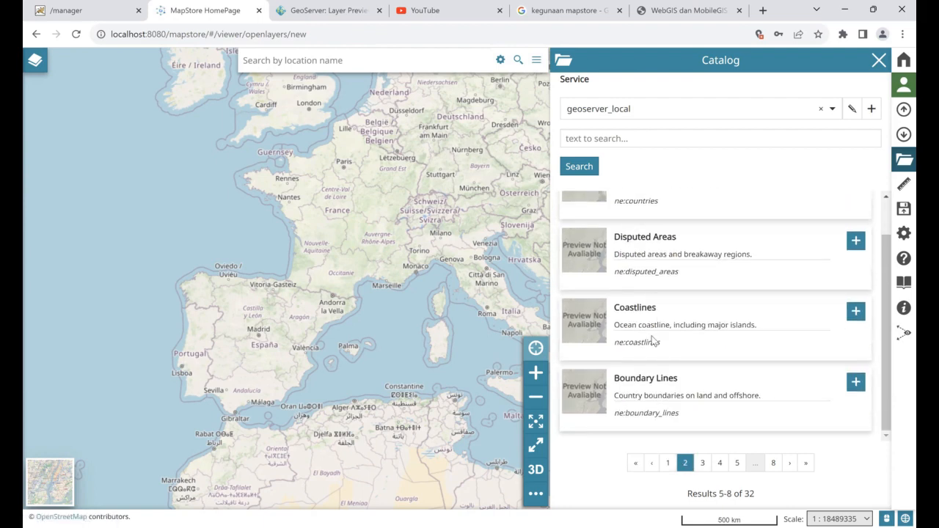
scroll(651, 339, "up", 1)
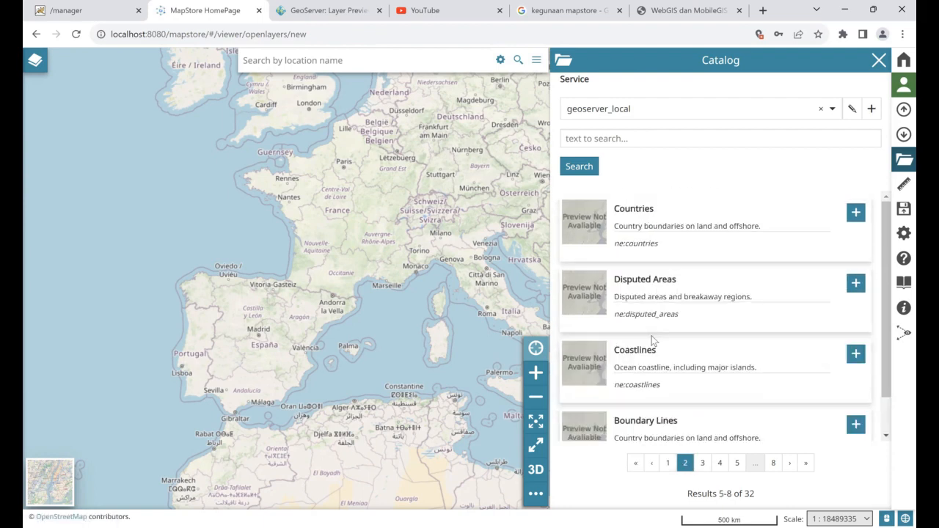
Browse the catalog to page 4 and add the Titik_Warmindo points layer to the map
left_click(703, 465)
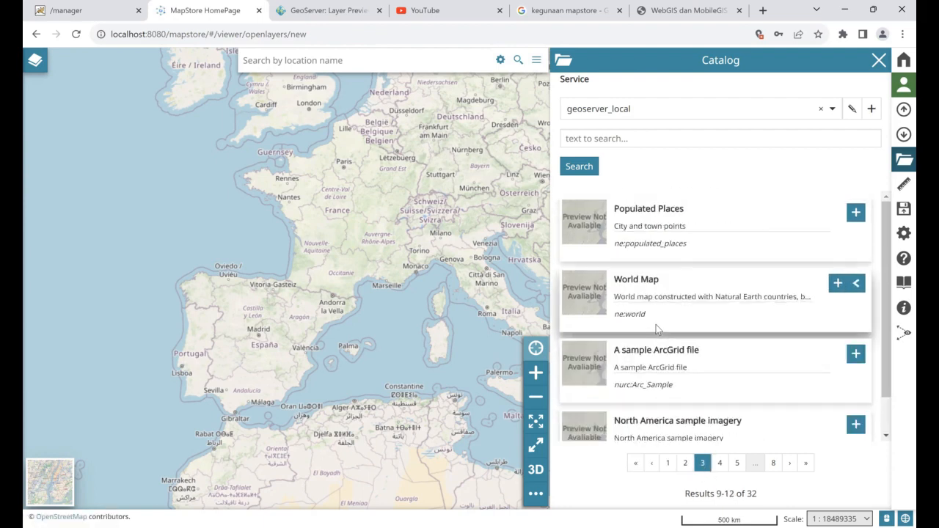
scroll(657, 328, "down", 1)
scroll(657, 328, "up", 1)
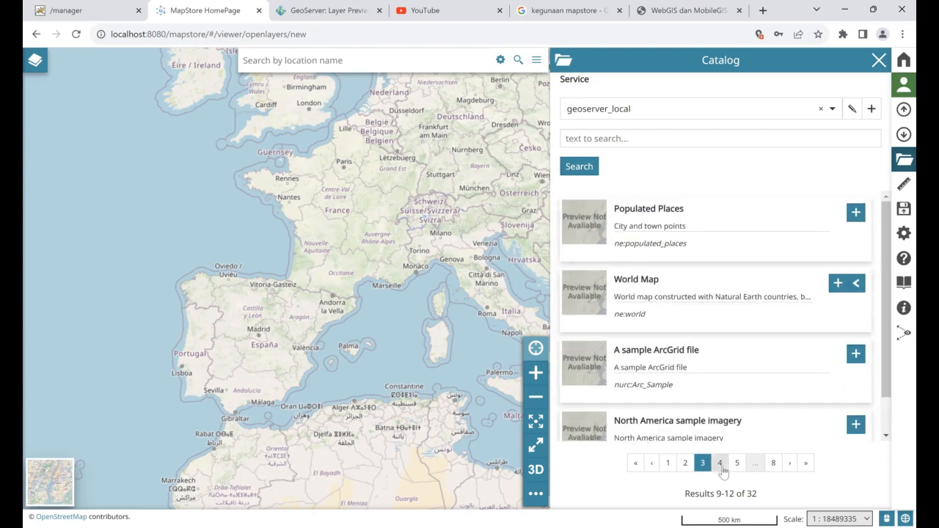
left_click(721, 465)
scroll(641, 317, "down", 1)
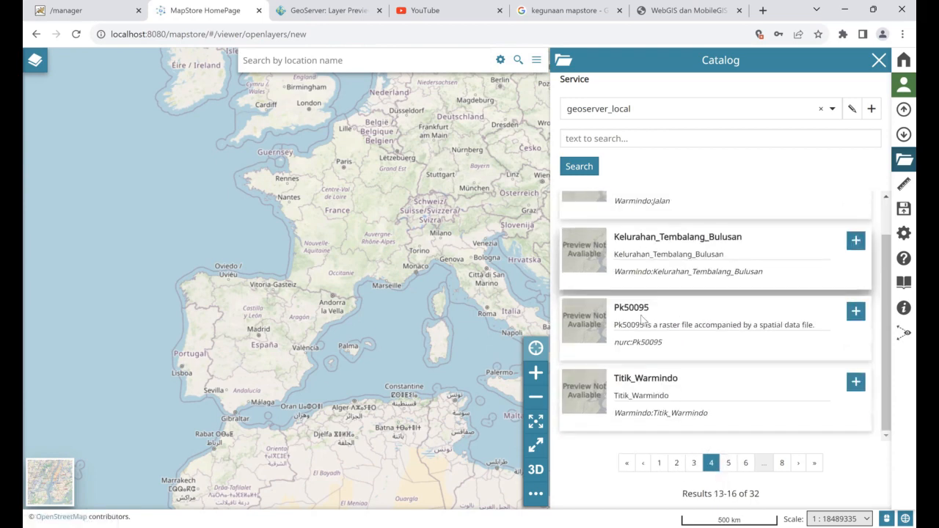
scroll(642, 317, "up", 1)
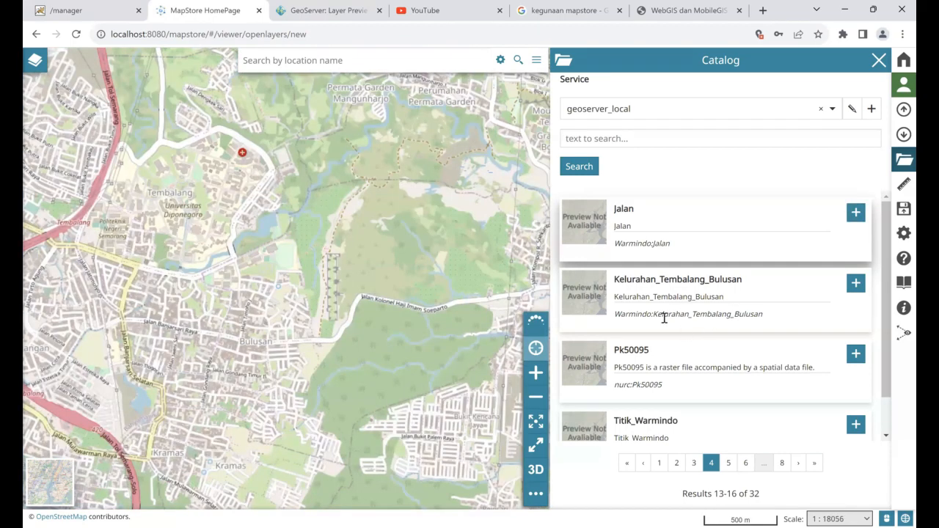
scroll(803, 352, "down", 1)
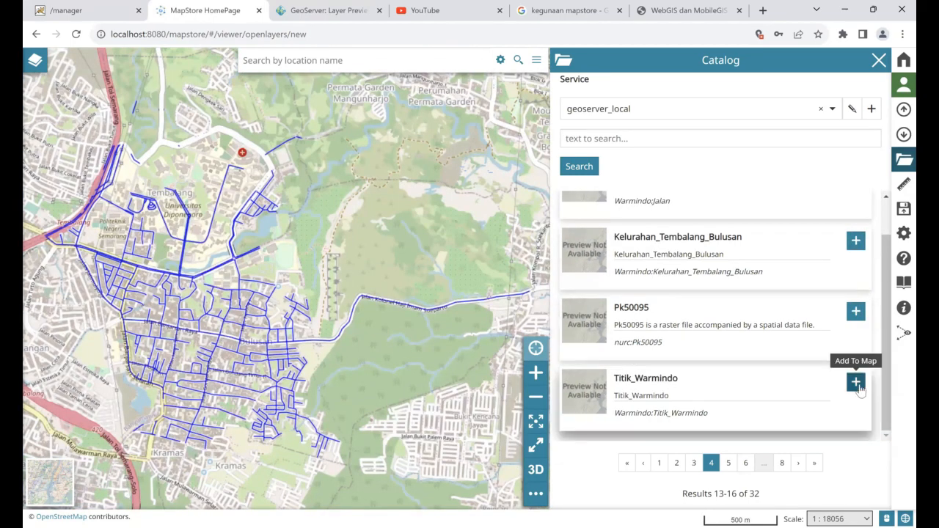
left_click(855, 381)
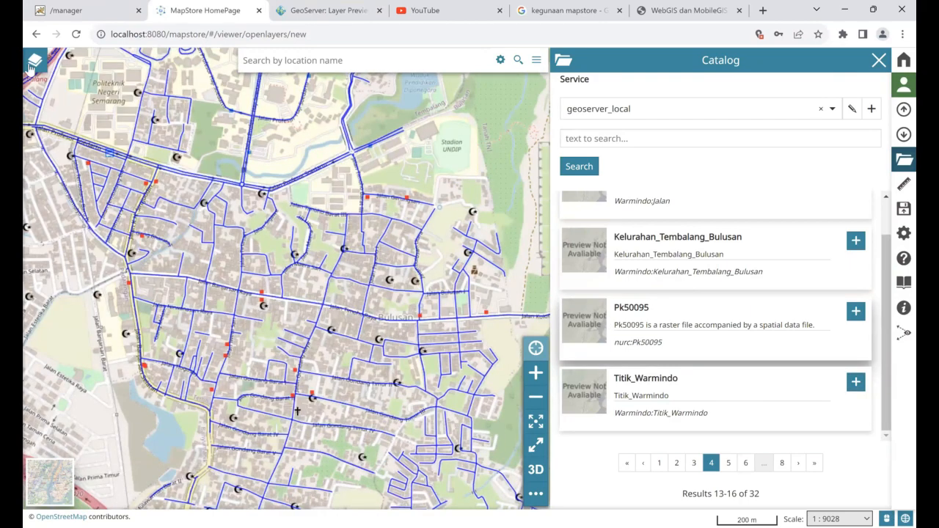
Move Jalan above Titik_Warmindo in the layer list and open the Save As form
left_click(32, 64)
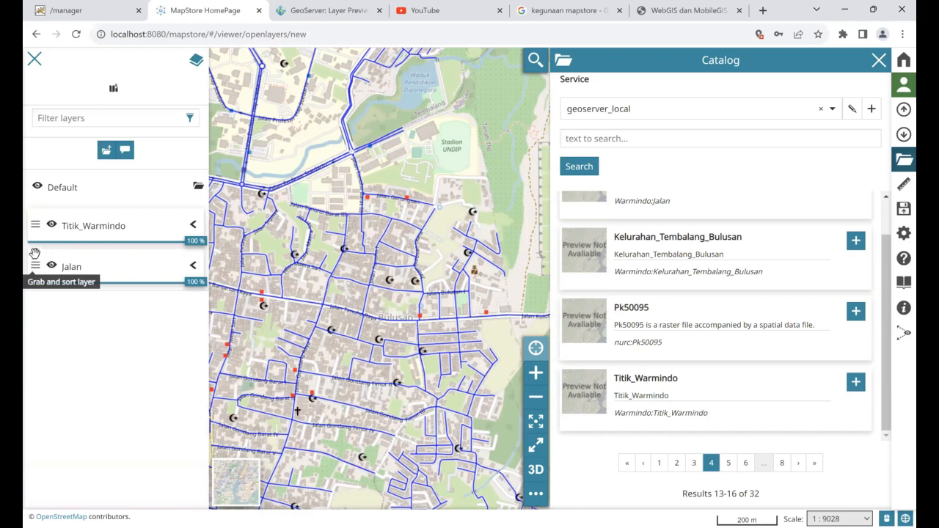
left_click_drag(34, 229, 33, 223)
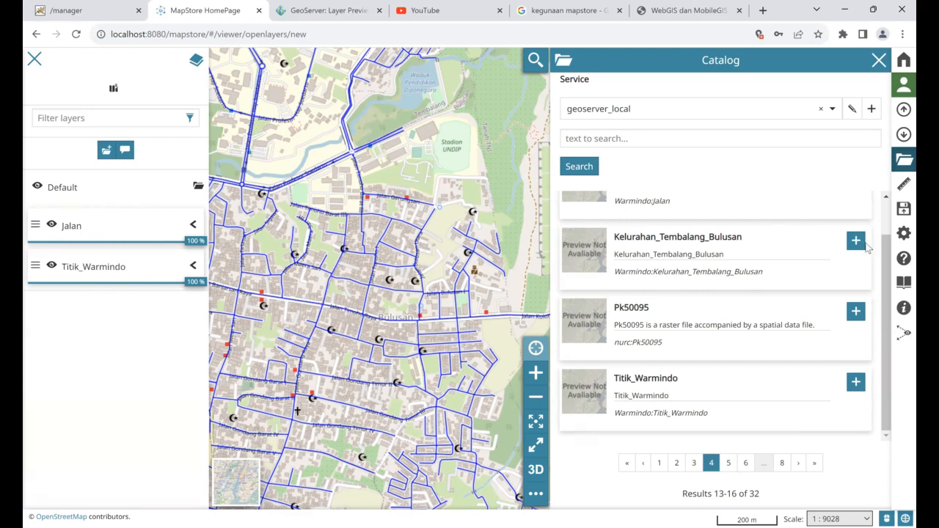
left_click(903, 212)
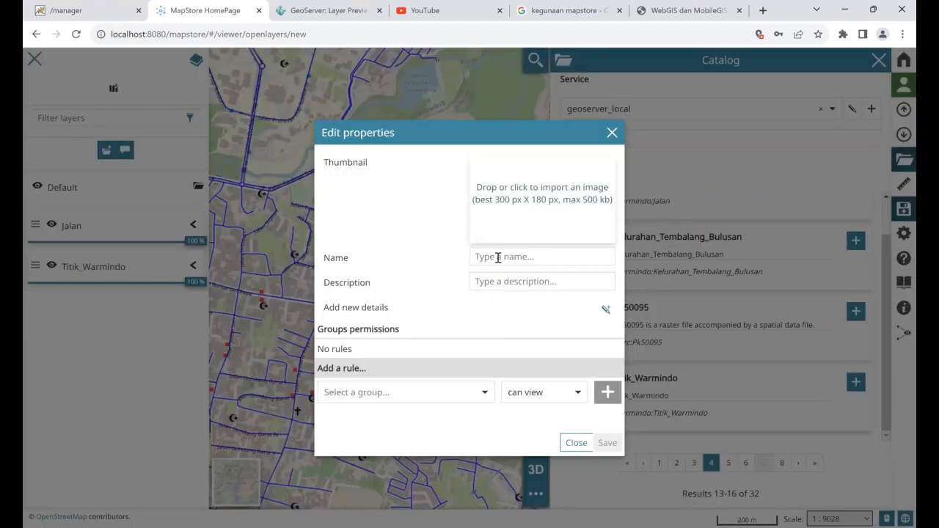
Save as 'Persebaran Warmindo', described 'Persebaran warmindo Kelurahan Tembalang dan Bulusan', viewable by everyone
left_click(499, 255)
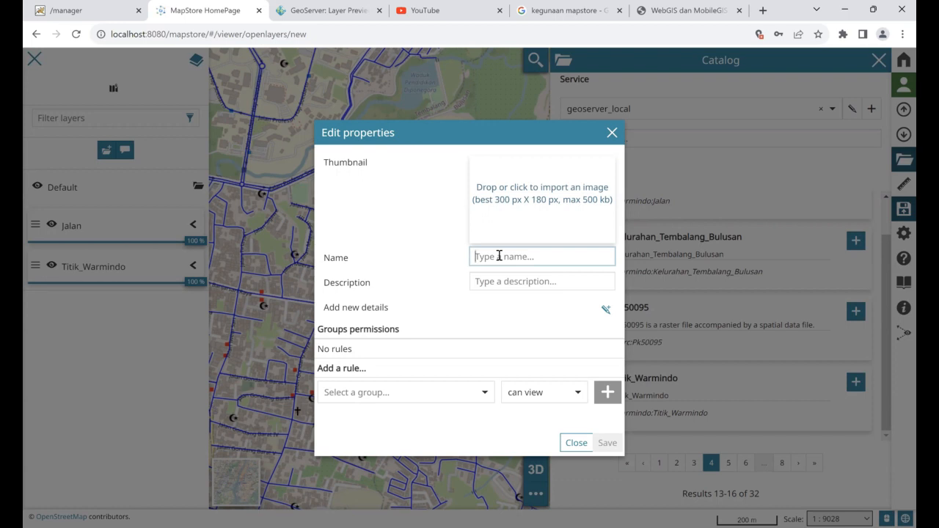
type("Persebar")
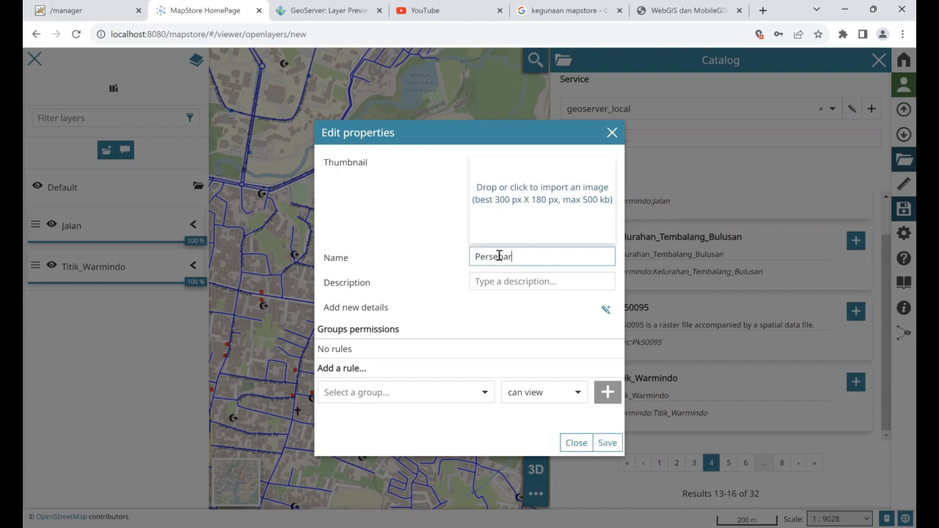
type("an Warmindo")
left_click(515, 287)
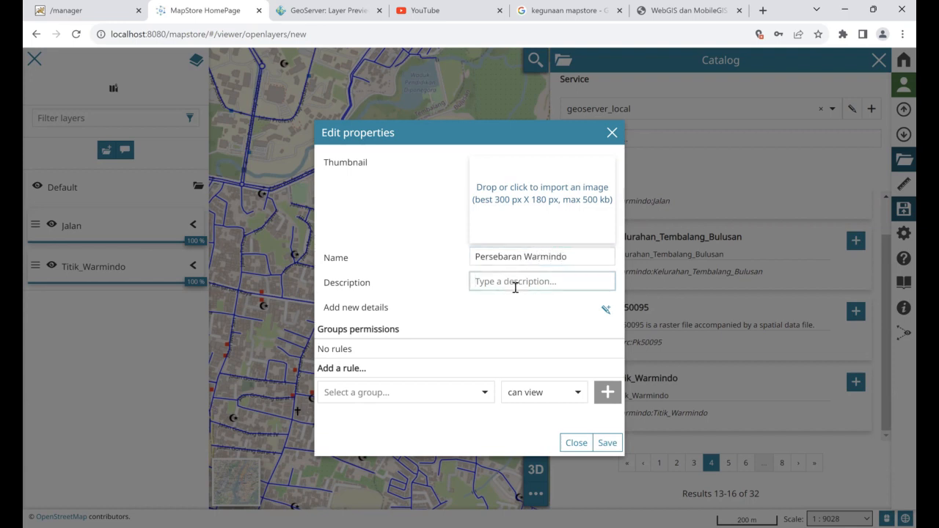
type("Persebaran ")
type("warmindo ")
type("Kelurahan Temba")
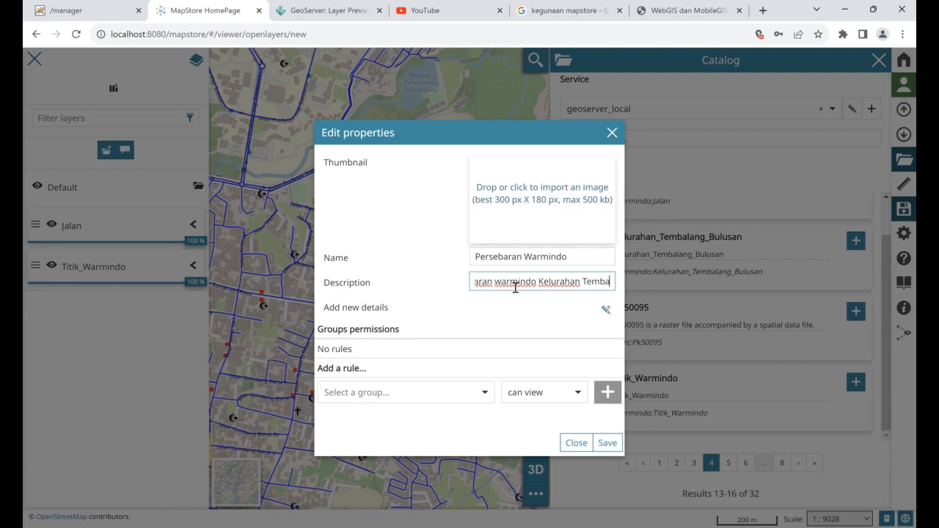
type("lang dan Bulusan")
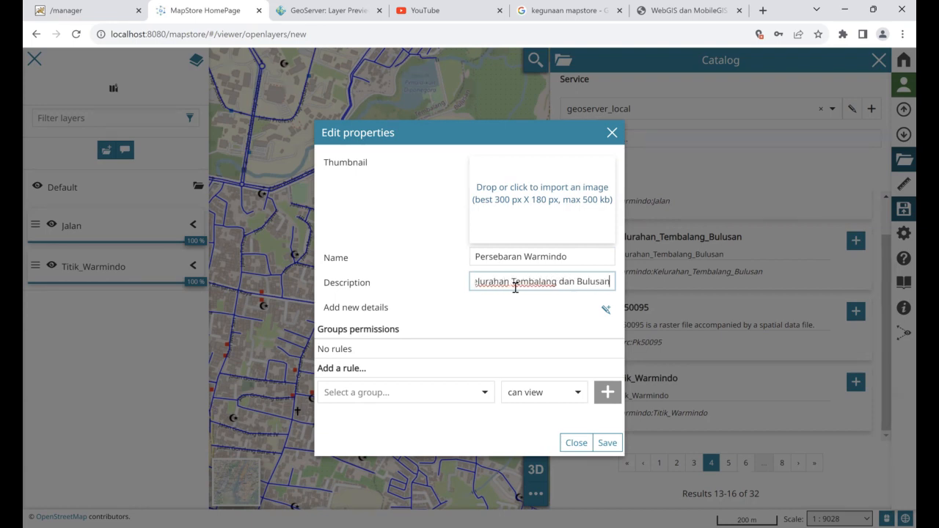
left_click(462, 392)
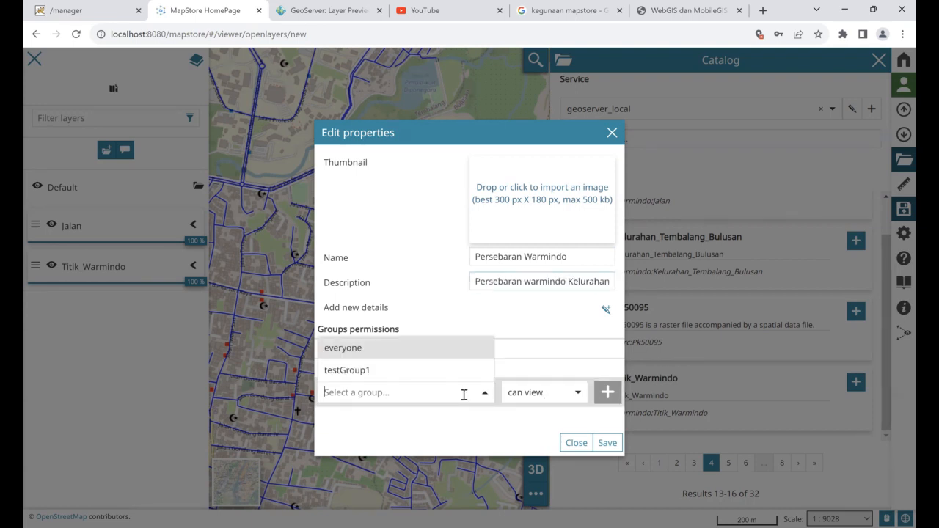
left_click(408, 347)
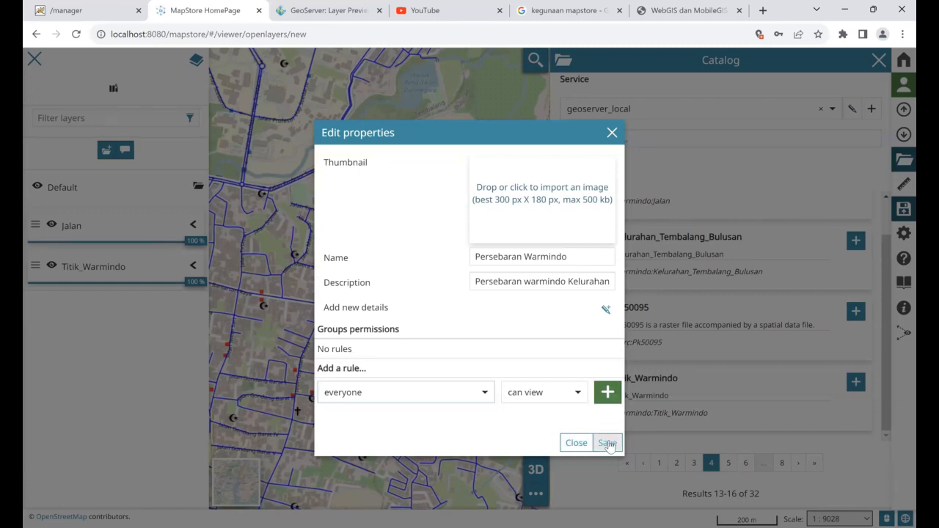
left_click(608, 443)
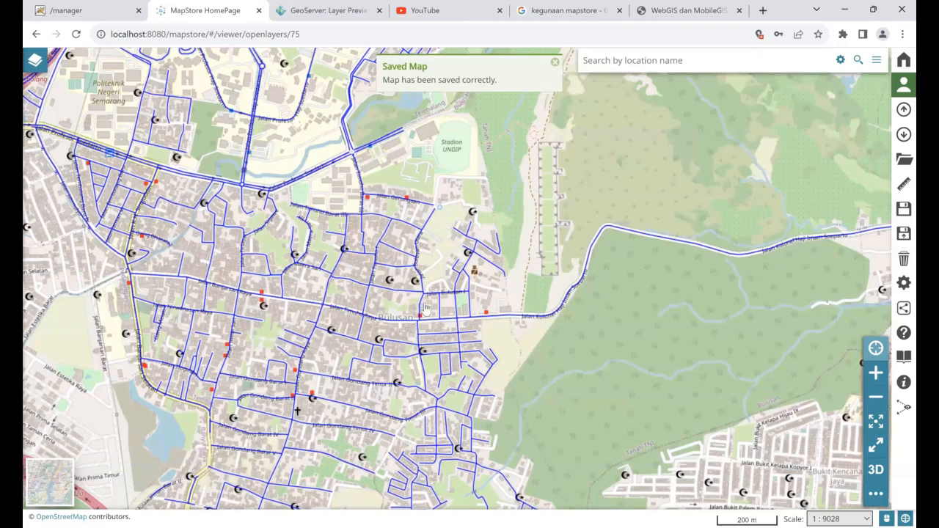
Reopen the Persebaran Warmindo map from the home page, check its layers, then return home
left_click(904, 60)
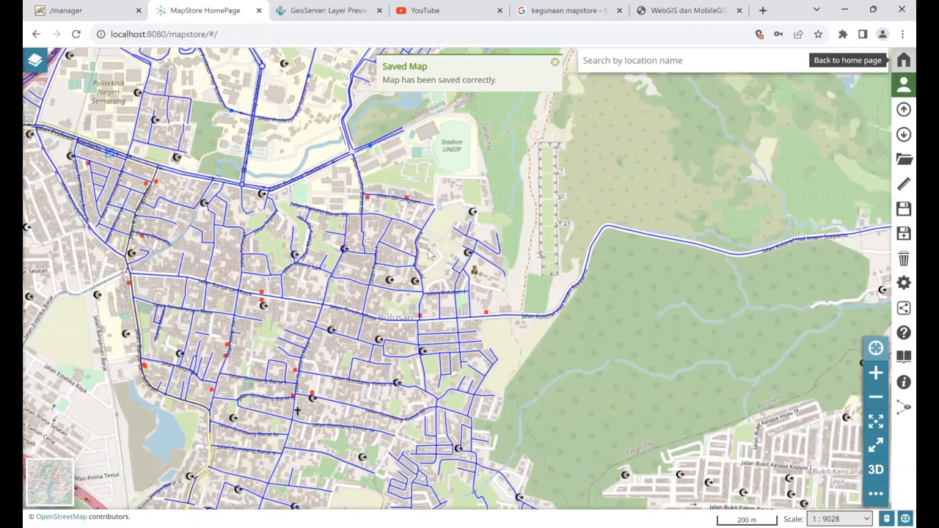
scroll(325, 418, "down", 3)
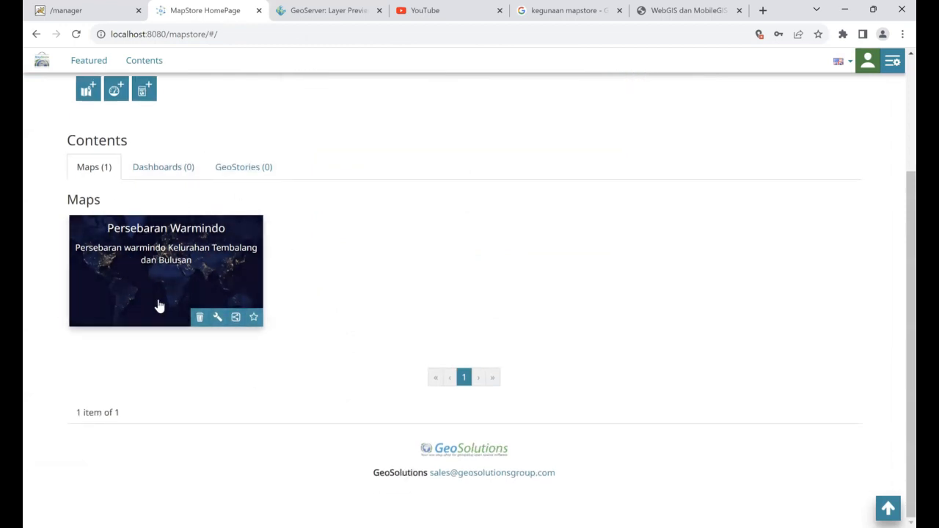
scroll(90, 266, "up", 1)
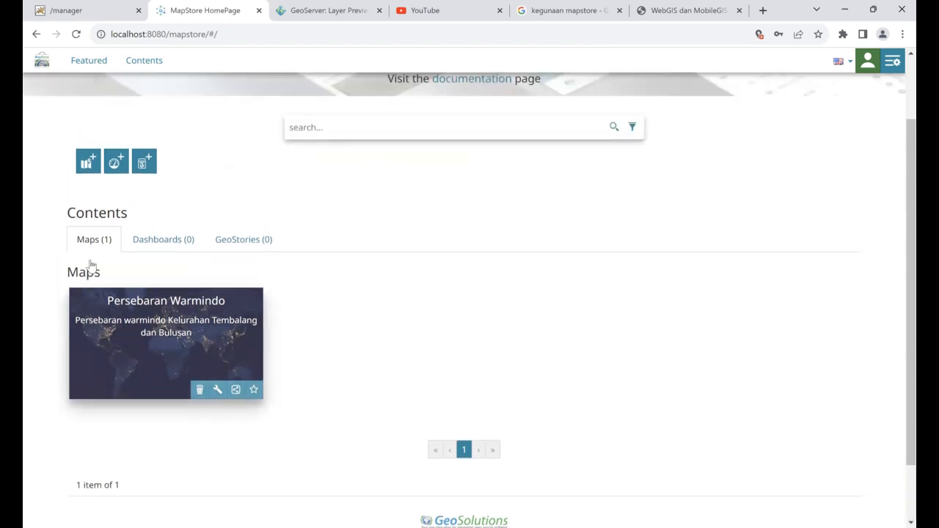
scroll(90, 268, "down", 1)
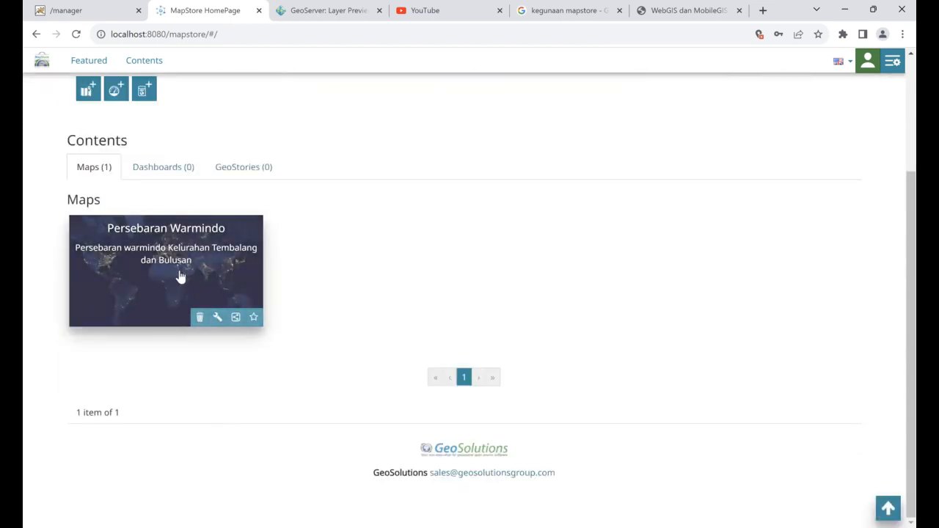
left_click(180, 277)
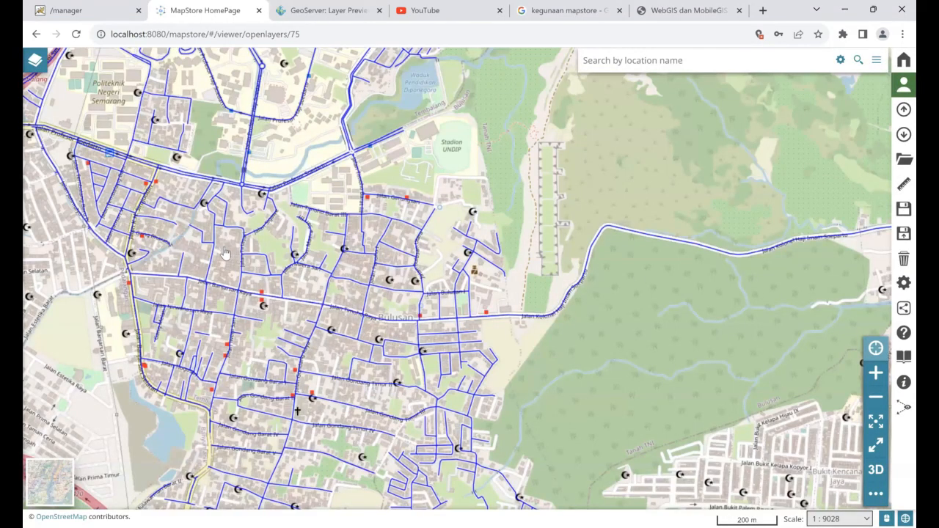
left_click(35, 63)
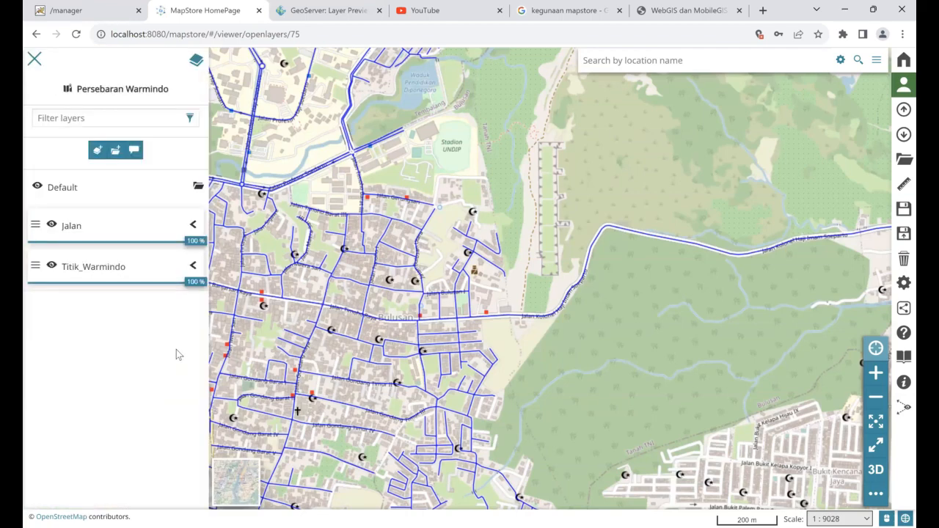
left_click(34, 59)
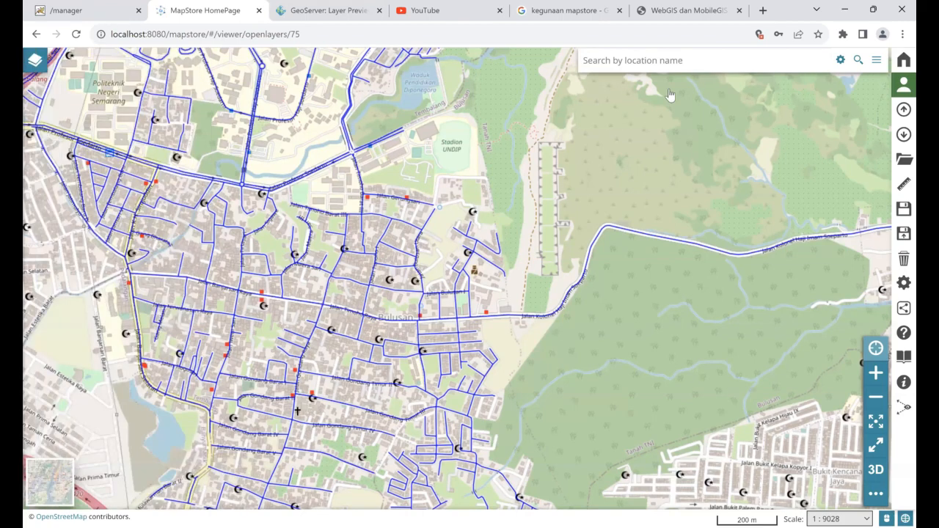
left_click(902, 61)
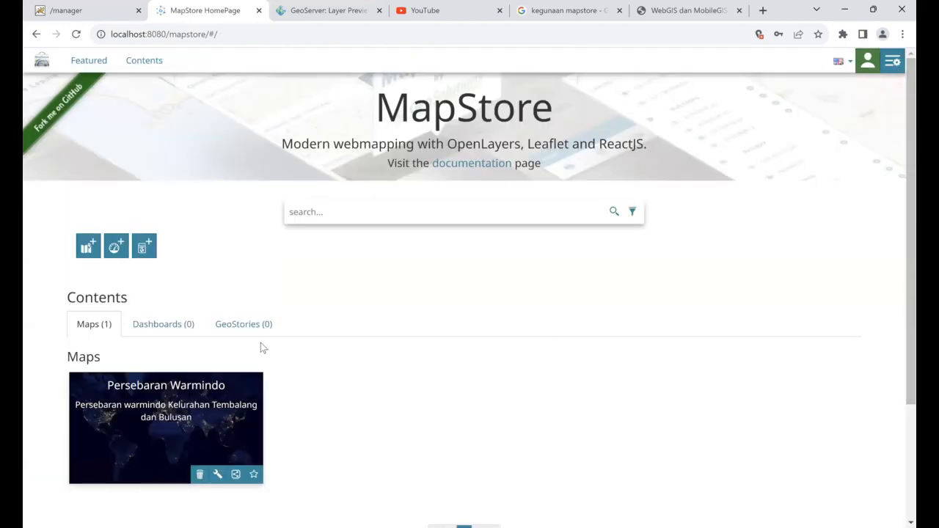
Create a new dashboard from the dashboards list, skipping the tutorial
left_click(170, 328)
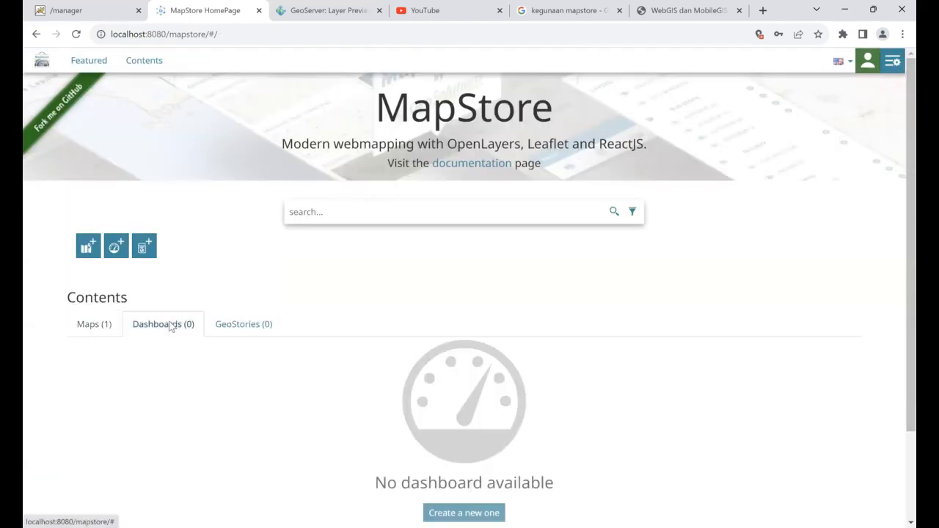
left_click(116, 248)
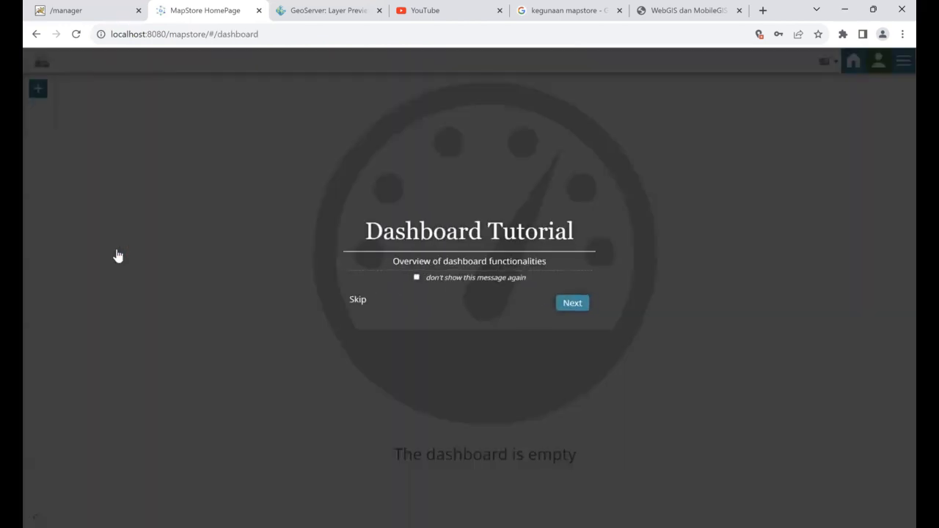
left_click(357, 300)
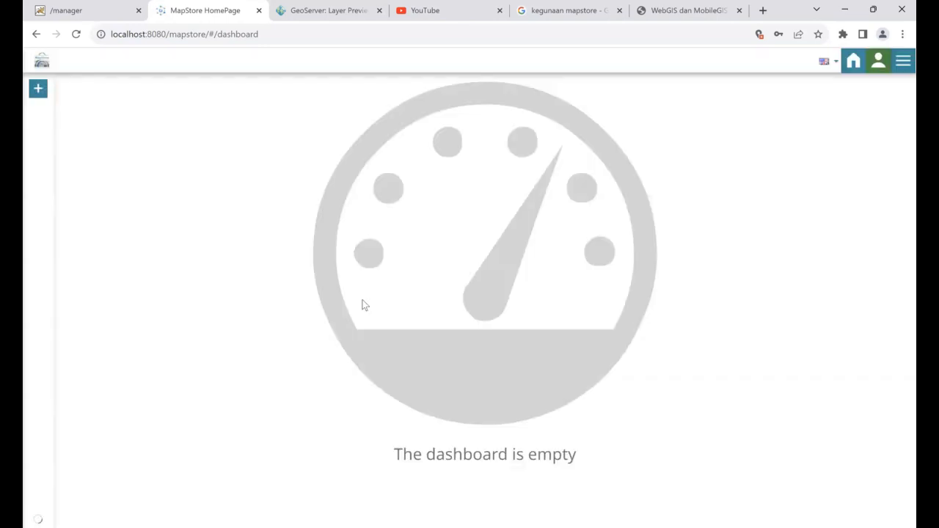
Add a map widget based on the Persebaran Warmindo map and proceed to its map options
left_click(36, 93)
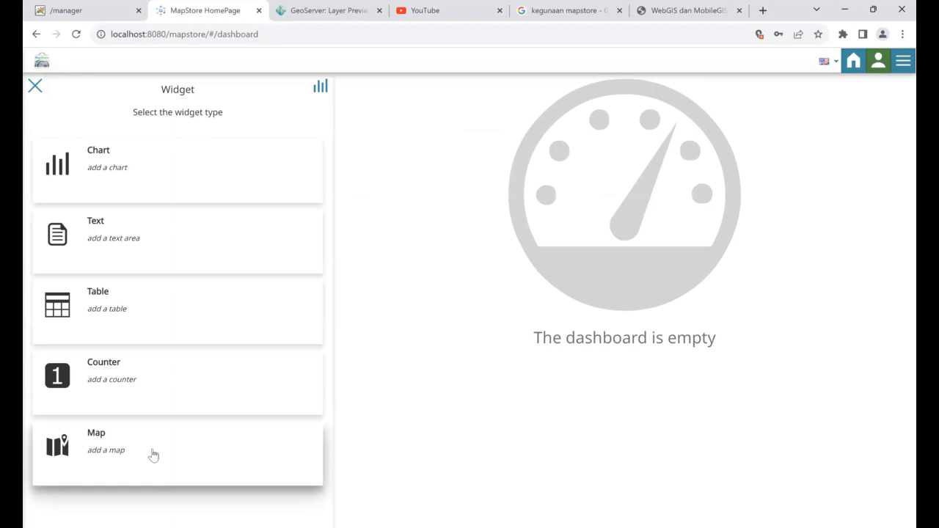
left_click(153, 455)
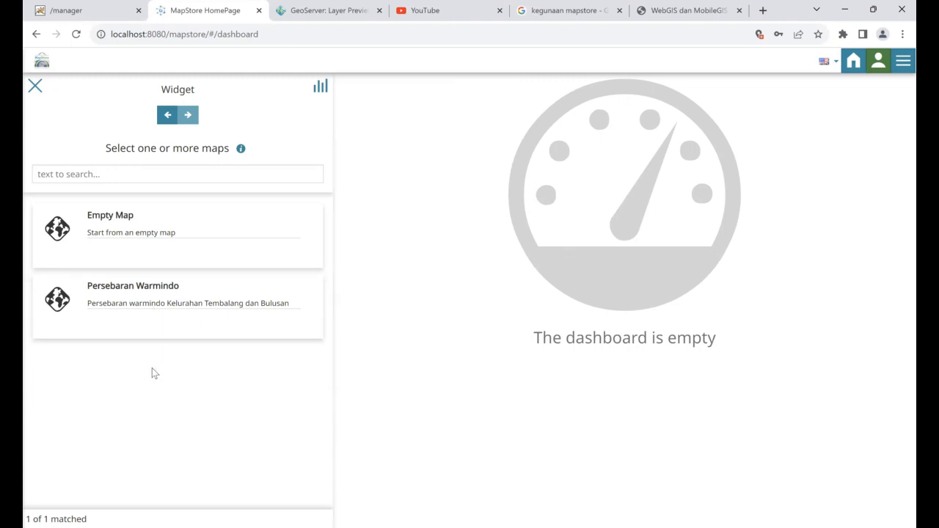
left_click(144, 169)
type("Jal")
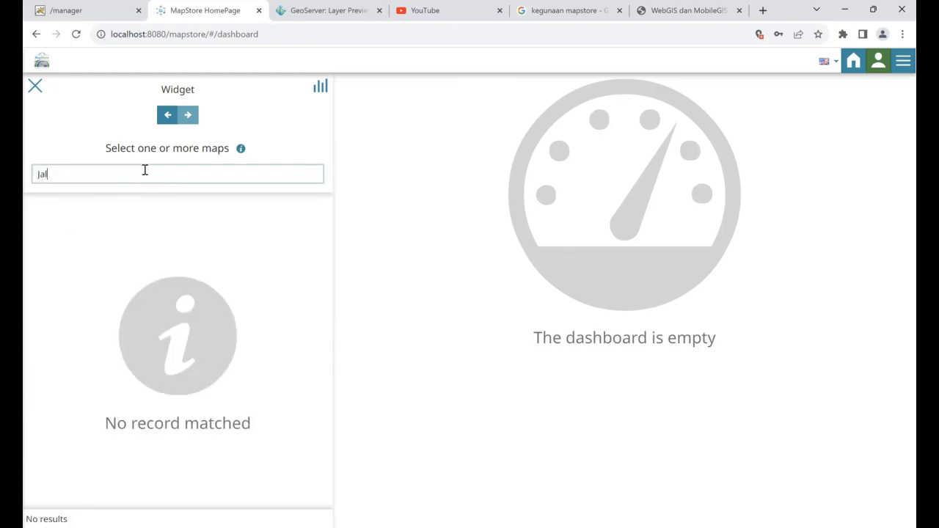
key("BackSpace")
key("BackSpace")
key("BackSpace")
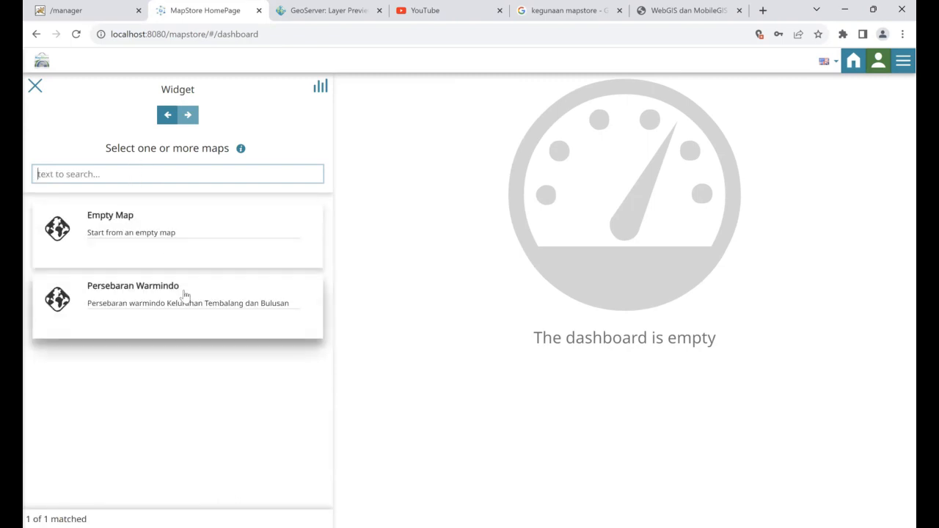
left_click(184, 295)
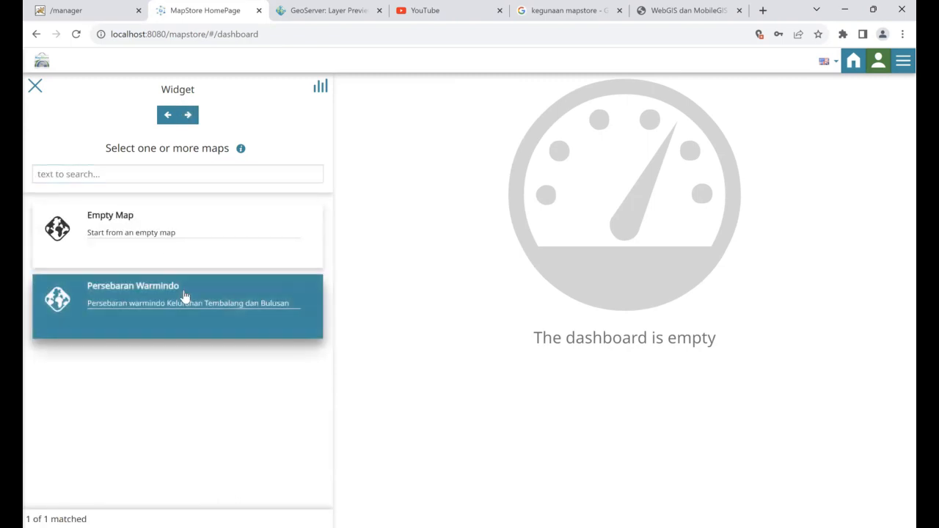
left_click(188, 115)
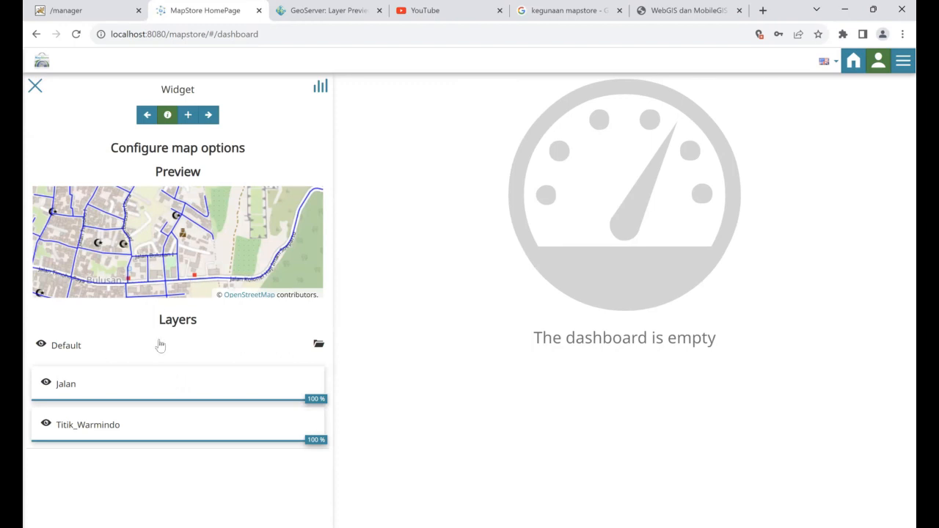
Reselect Persebaran Warmindo and select the Default group holding the Jalan and Titik_Warmindo layers
left_click(146, 116)
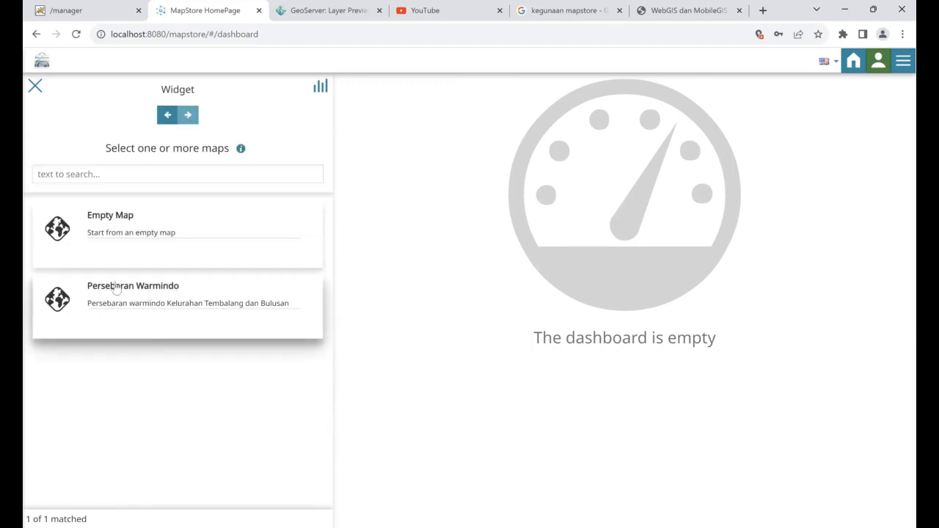
left_click(203, 311)
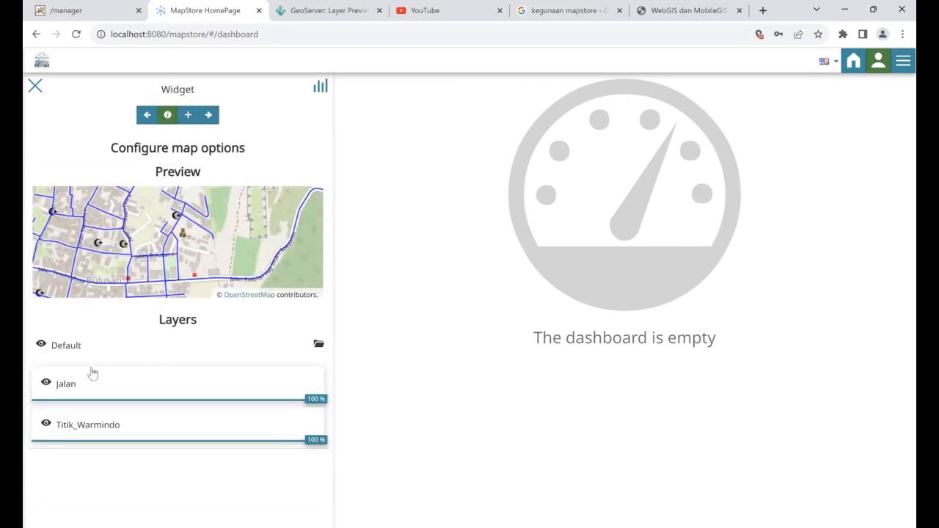
double_click(129, 390)
left_click(125, 335)
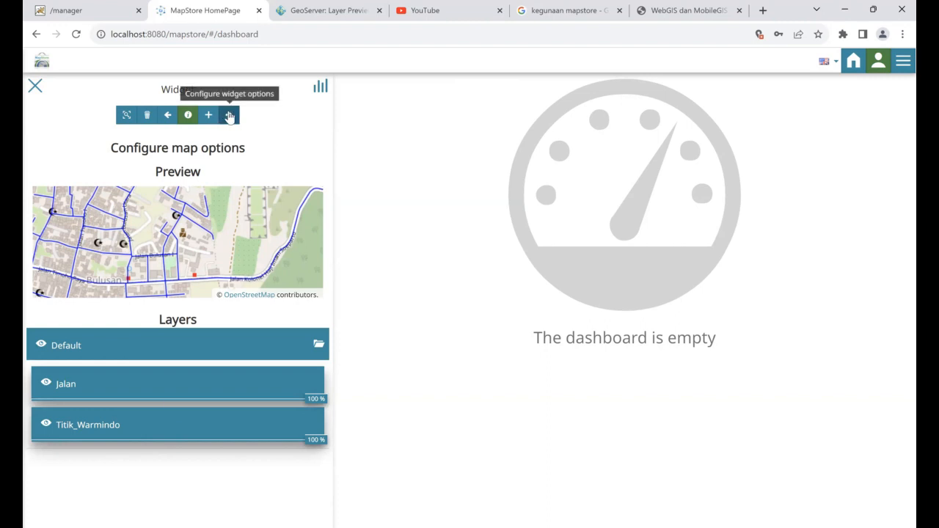
Title the map widget 'Peta Persebaran Warmindo', use the saved map description, and add it
left_click(229, 115)
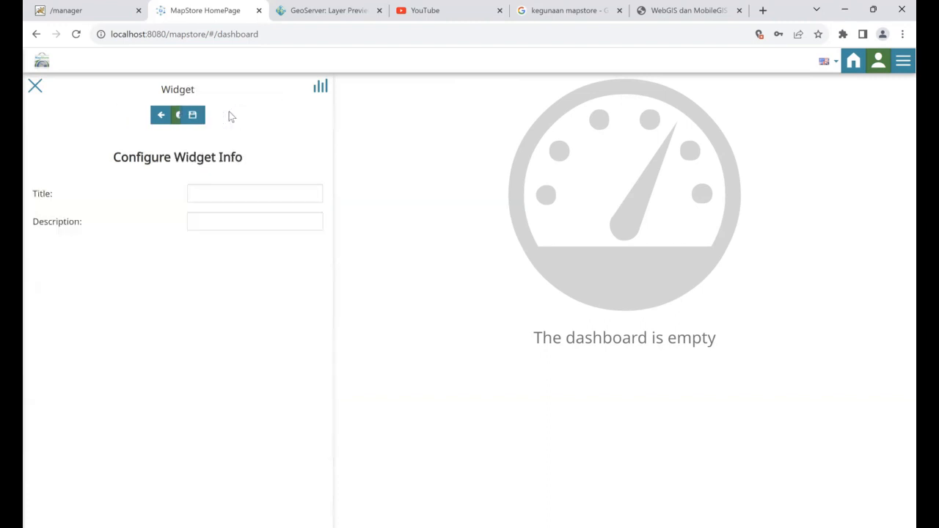
left_click(250, 194)
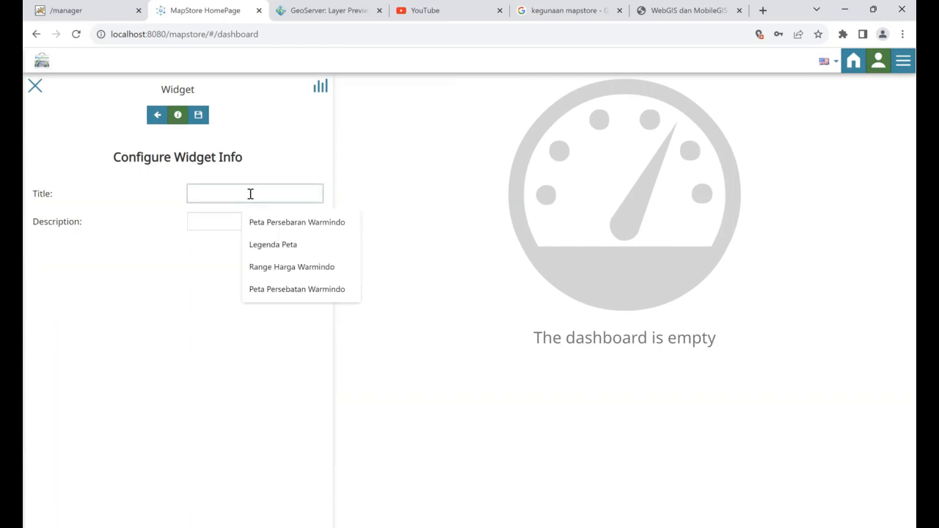
left_click(290, 223)
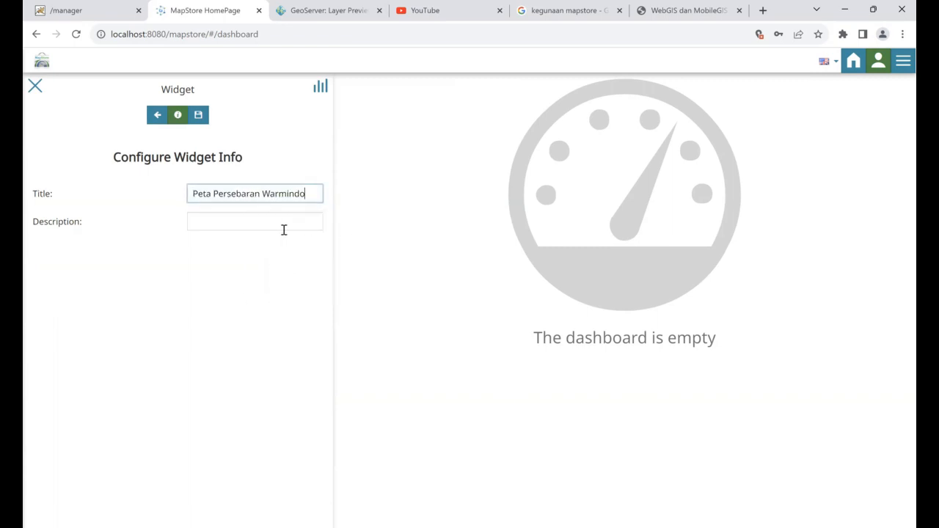
left_click(284, 229)
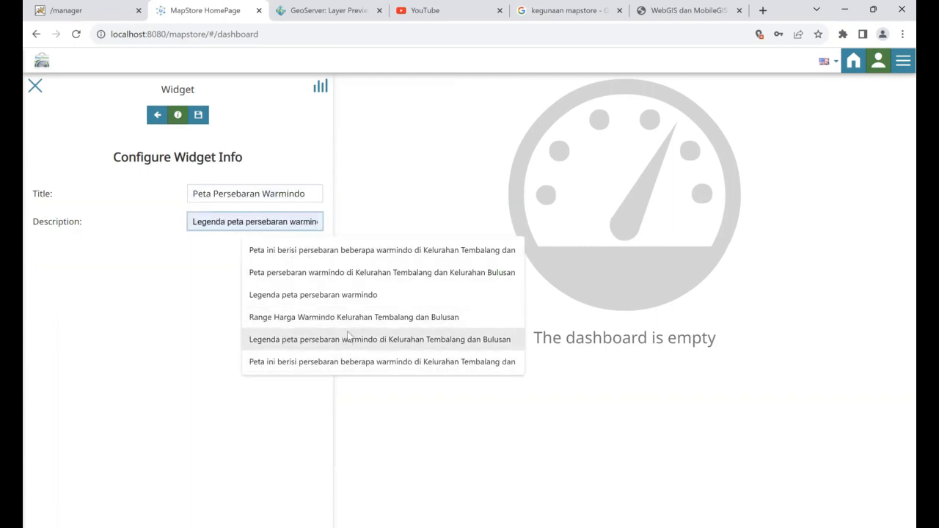
left_click(360, 249)
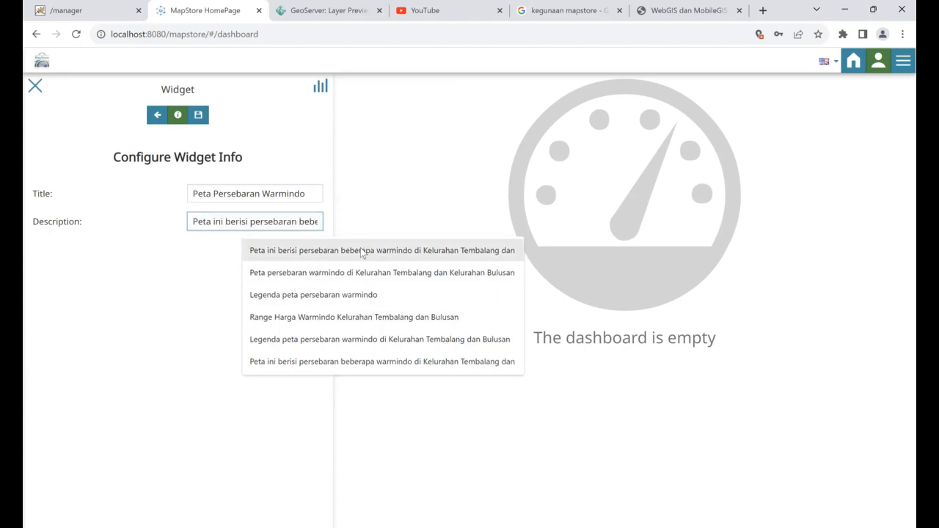
left_click(198, 115)
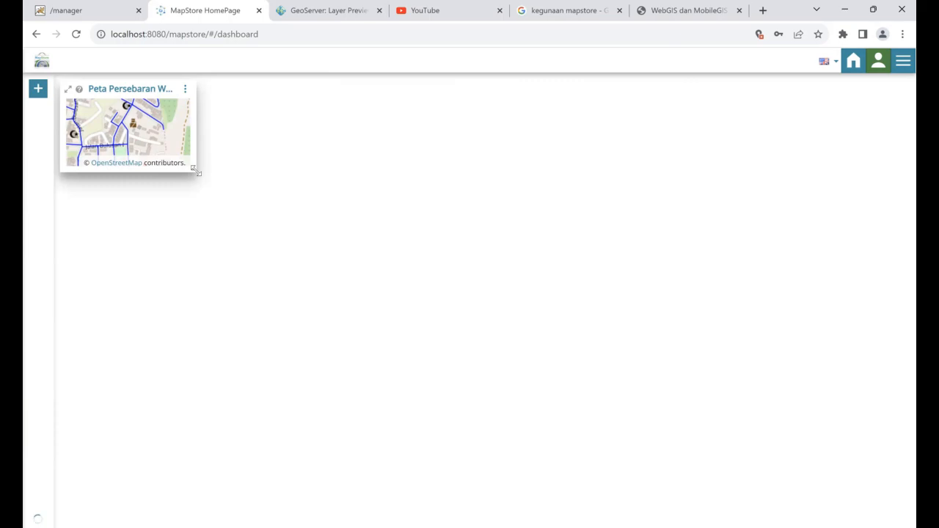
Resize the map widget to fill most of the dashboard, framing streets and warmindo points around Bulusan
left_click_drag(195, 169, 594, 444)
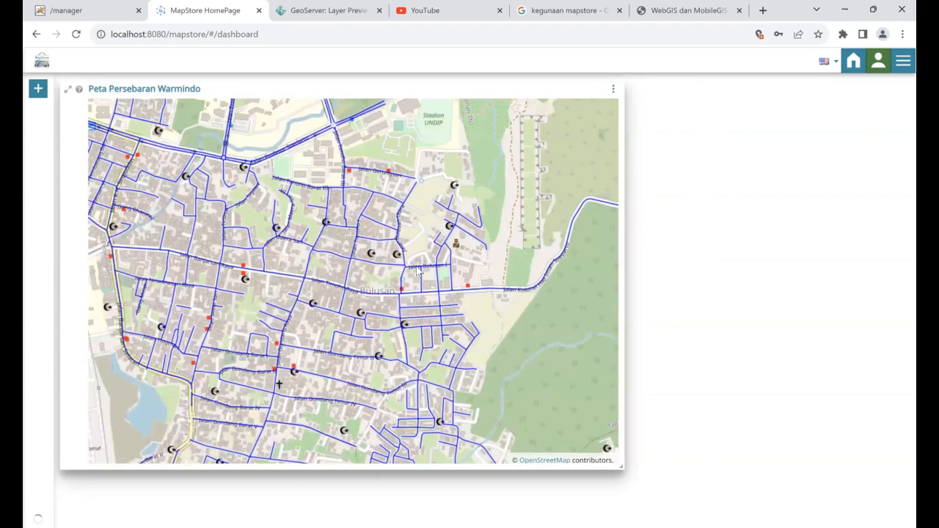
scroll(418, 270, "down", 1)
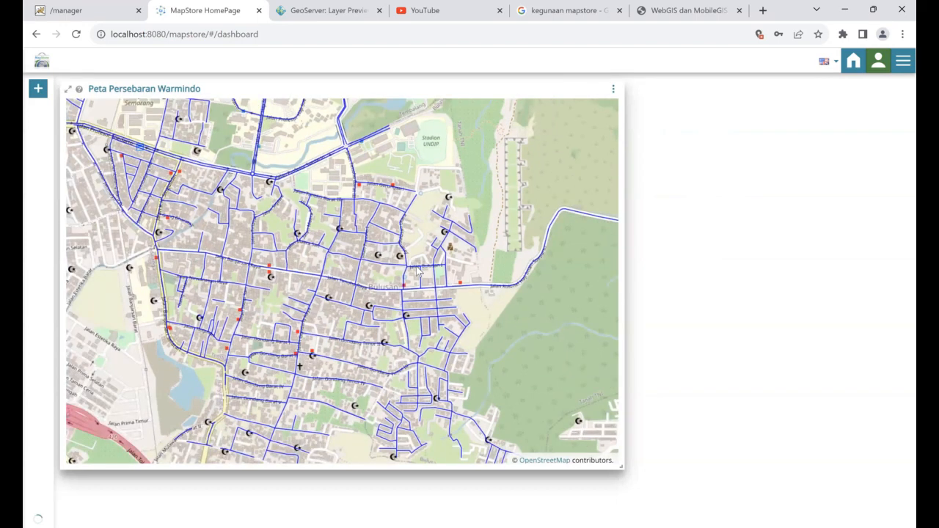
scroll(418, 269, "down", 1)
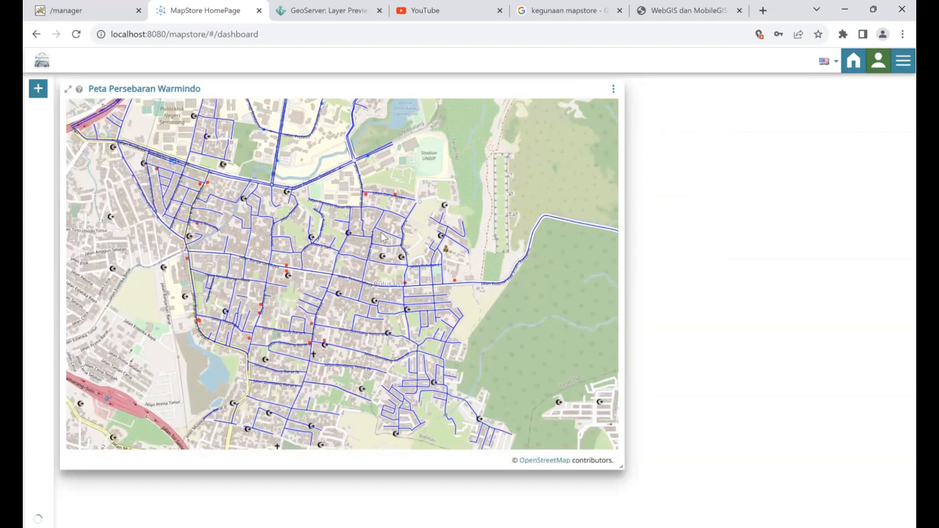
scroll(432, 273, "up", 1)
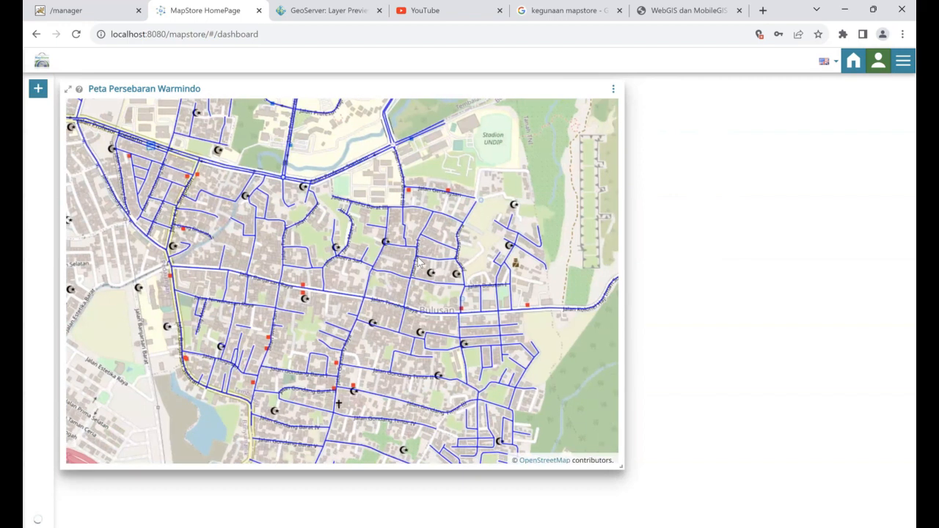
scroll(418, 263, "down", 1)
scroll(418, 262, "down", 1)
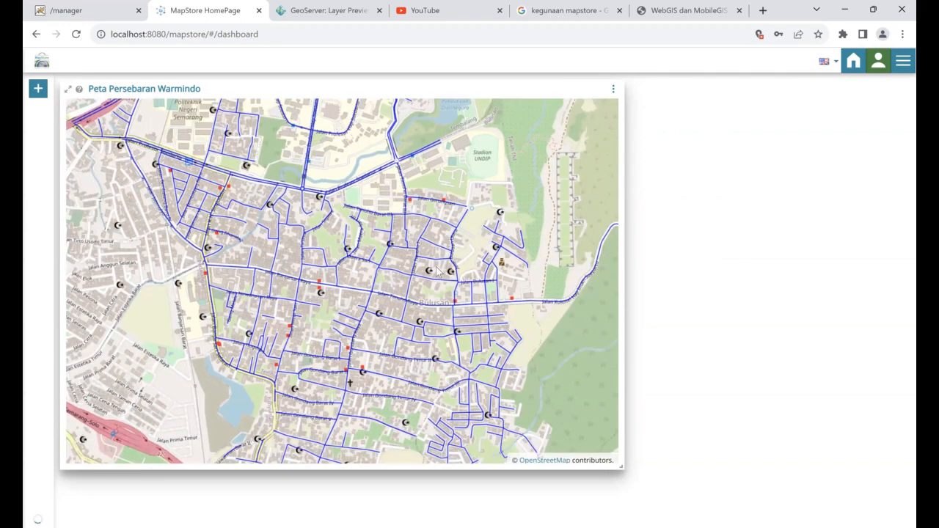
scroll(422, 273, "up", 1)
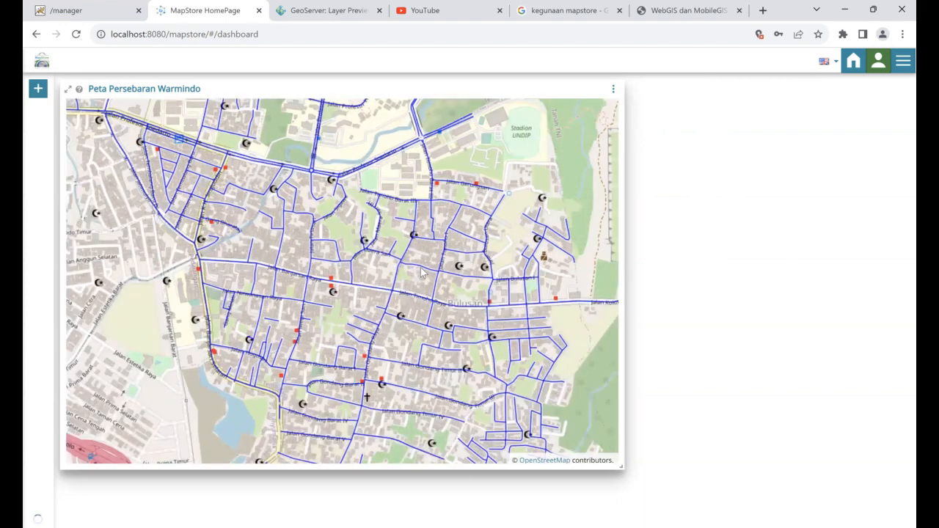
left_click_drag(420, 268, 379, 269)
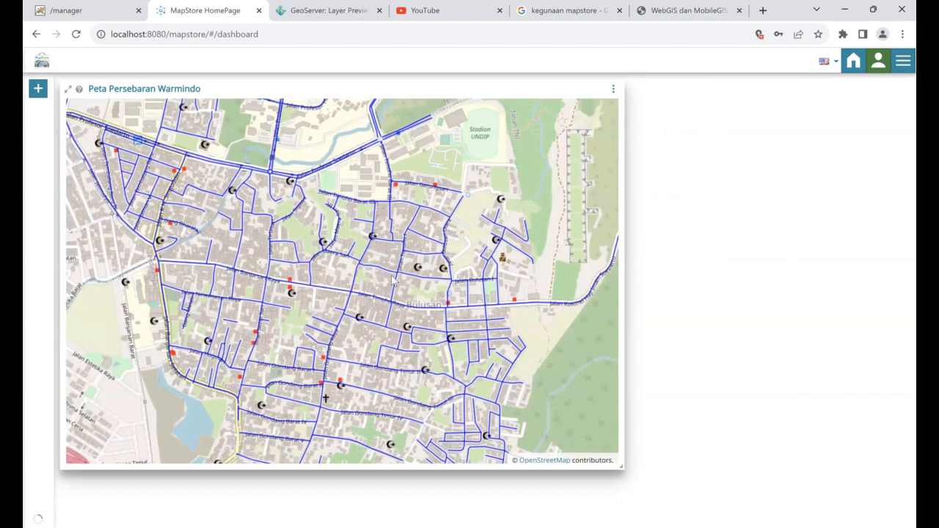
left_click_drag(620, 467, 631, 490)
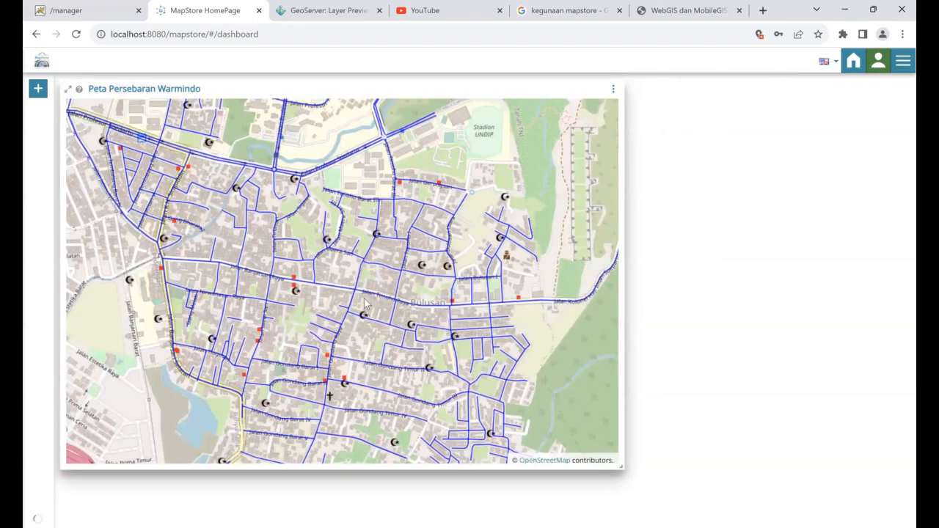
scroll(365, 303, "down", 1)
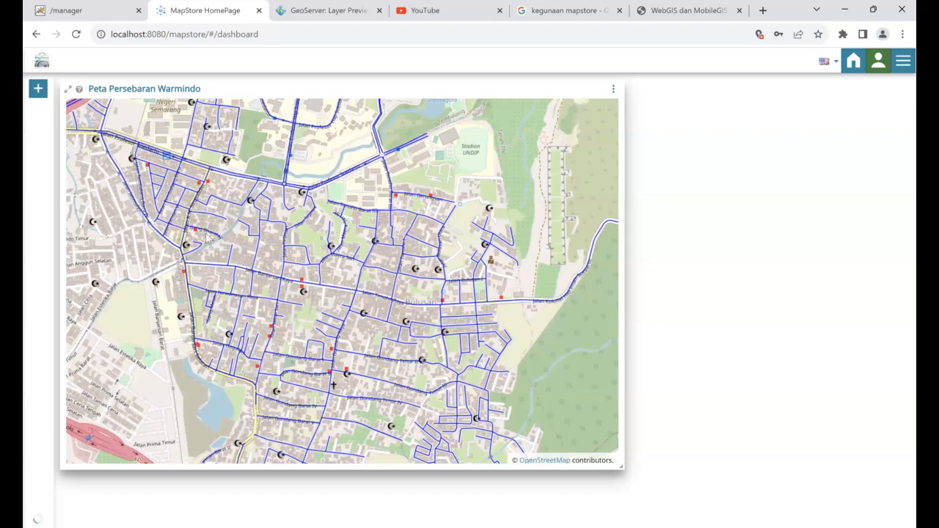
Add a Legend widget titled 'Legenda Peta' with the warmindo distribution legend description
left_click(38, 89)
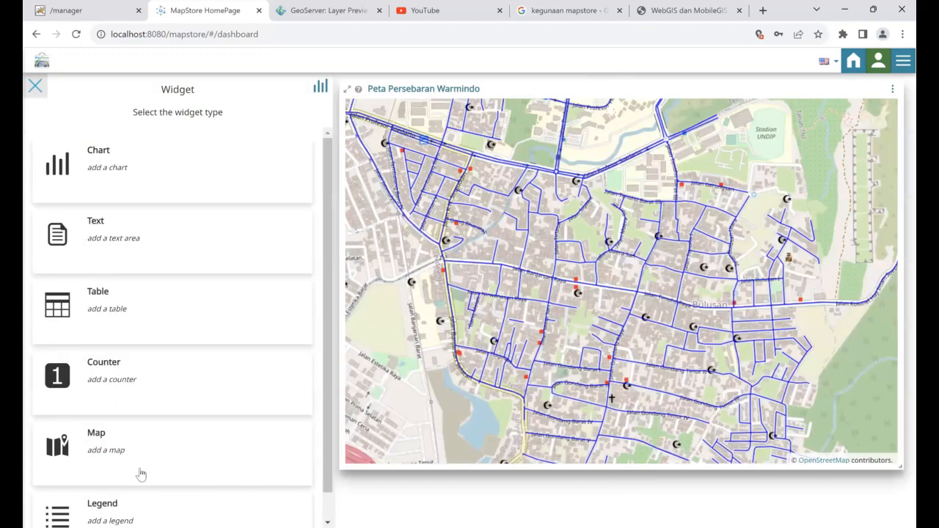
scroll(149, 506, "down", 1)
left_click(150, 506)
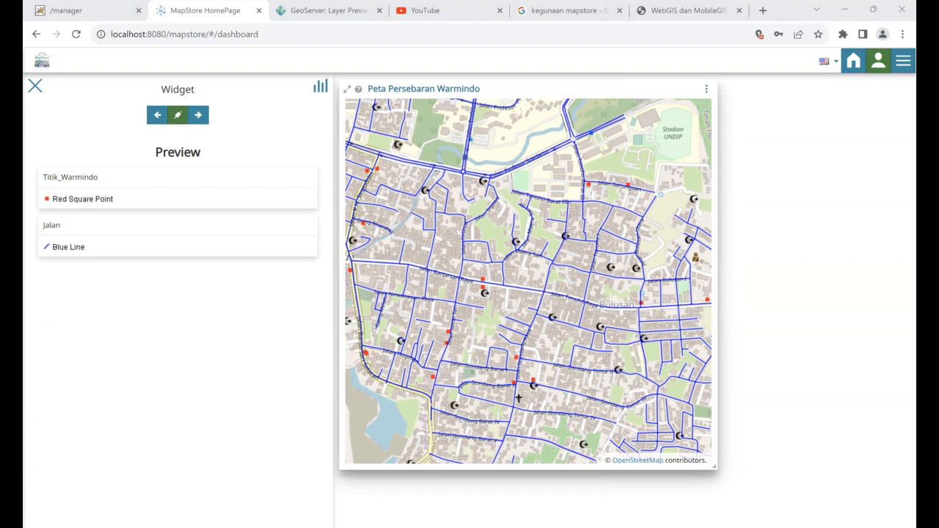
left_click(177, 209)
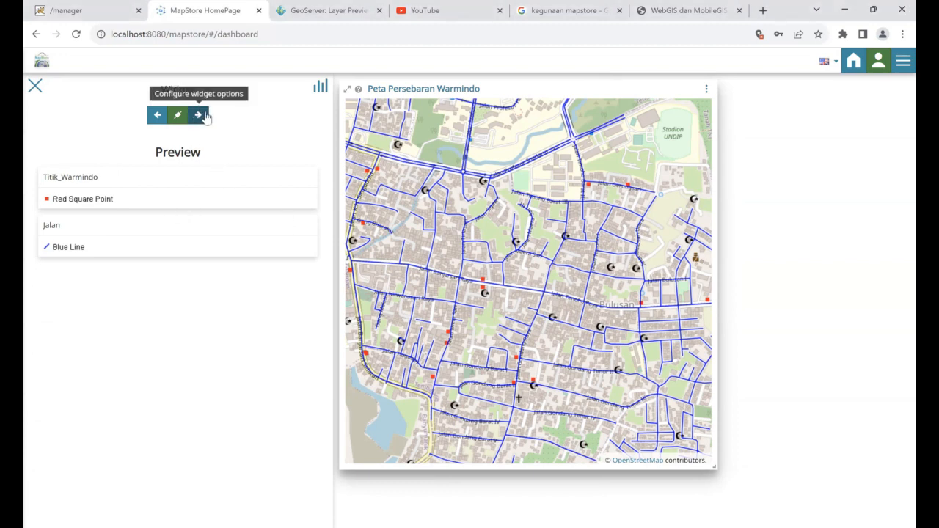
left_click(206, 116)
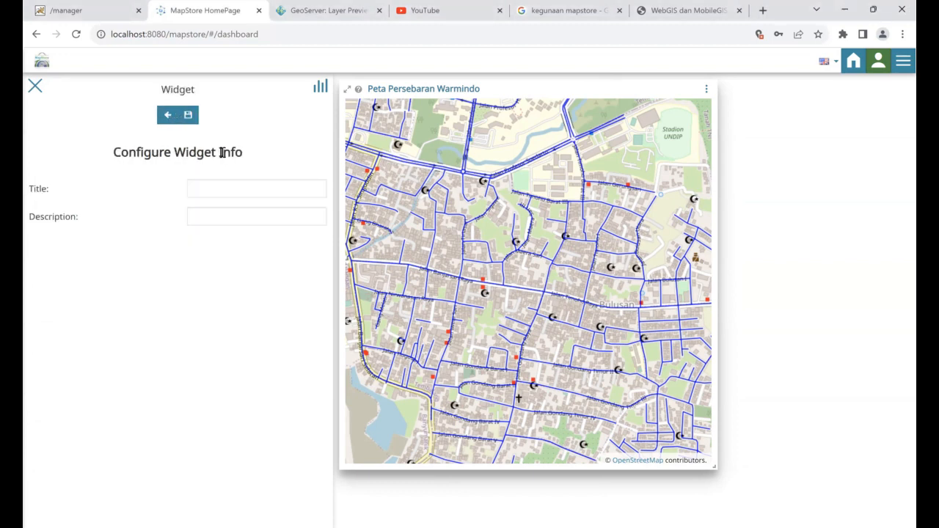
left_click(242, 185)
left_click(279, 240)
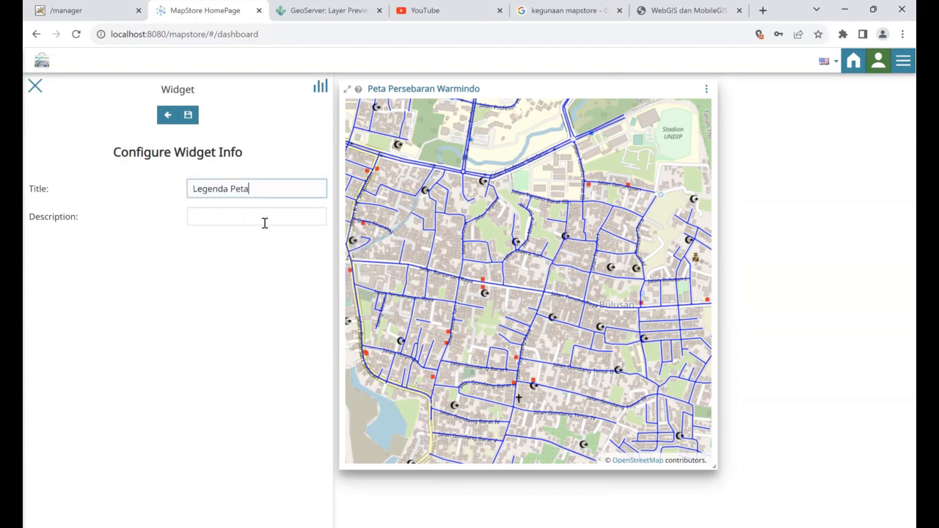
left_click(266, 215)
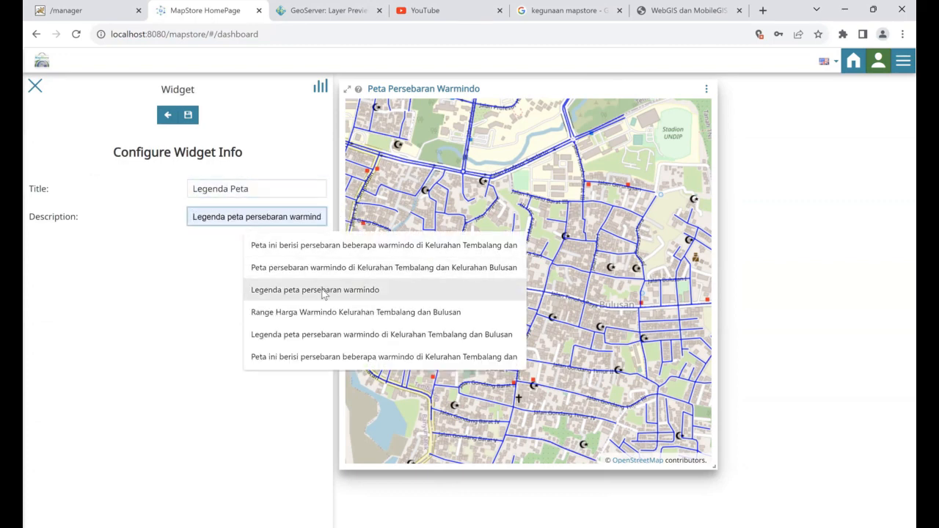
left_click(342, 338)
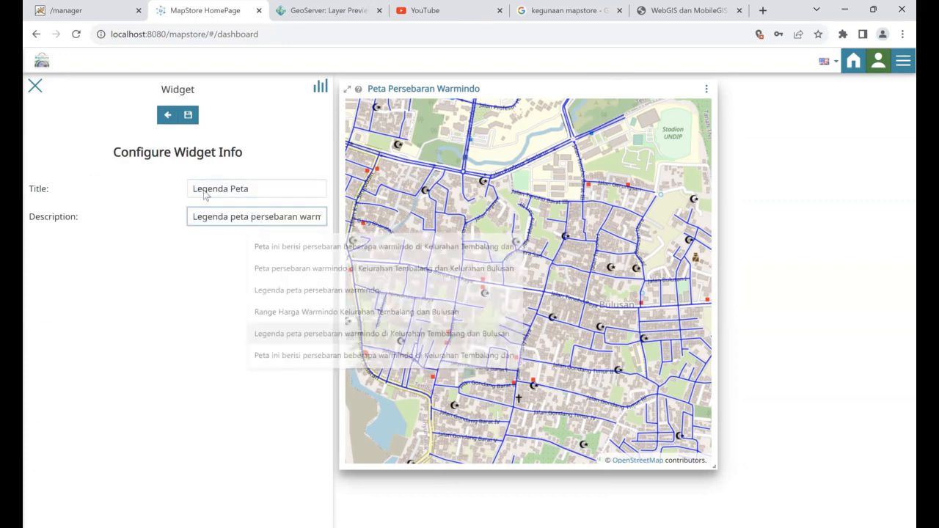
left_click(188, 118)
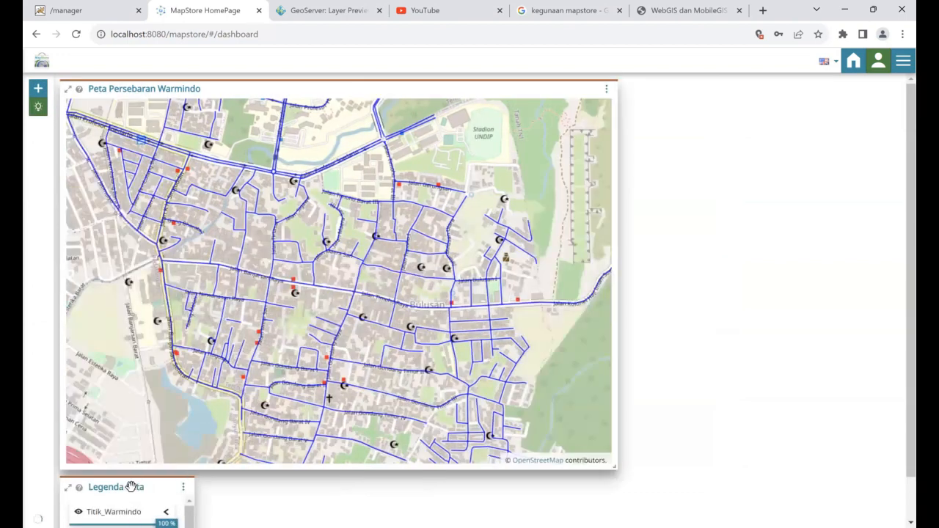
Place the legend top right beside the map, enlarge it, and expand the Titik_Warmindo and Jalan entries
left_click_drag(131, 487, 704, 100)
left_click_drag(763, 167, 796, 216)
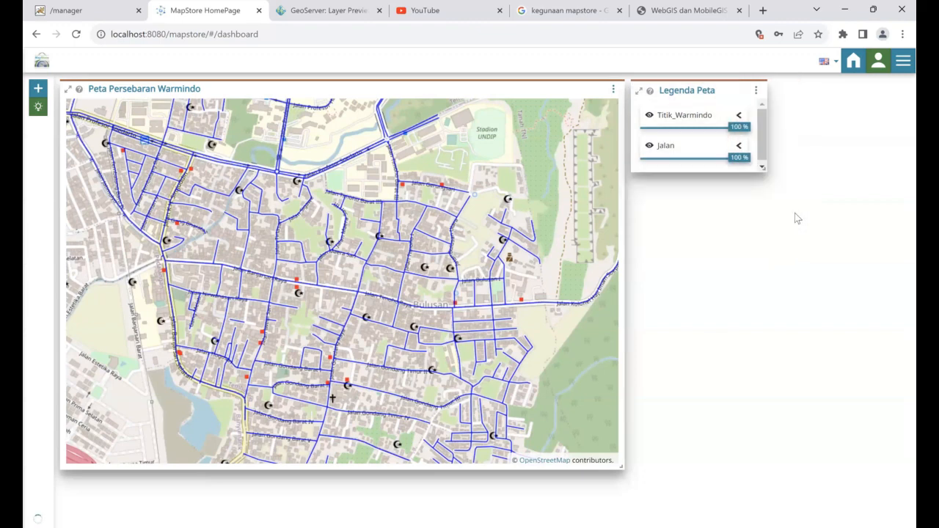
left_click(739, 115)
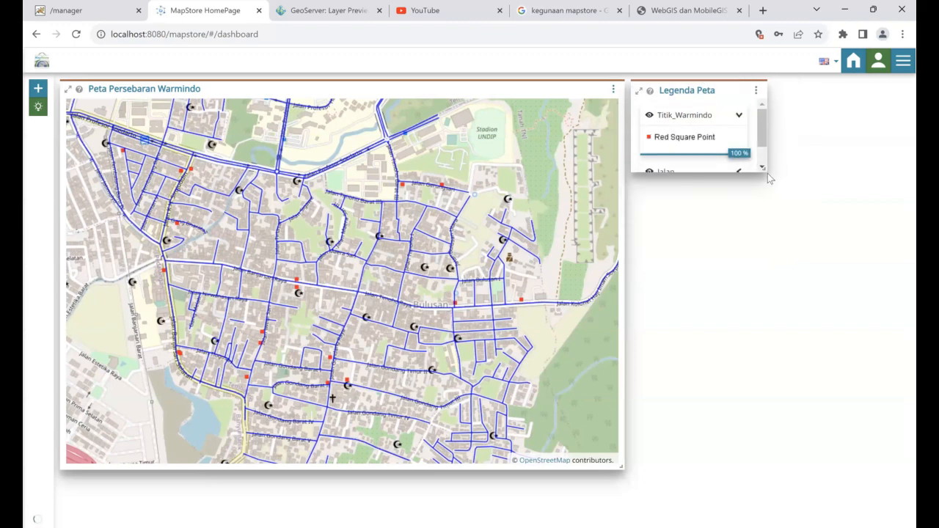
left_click_drag(763, 168, 792, 287)
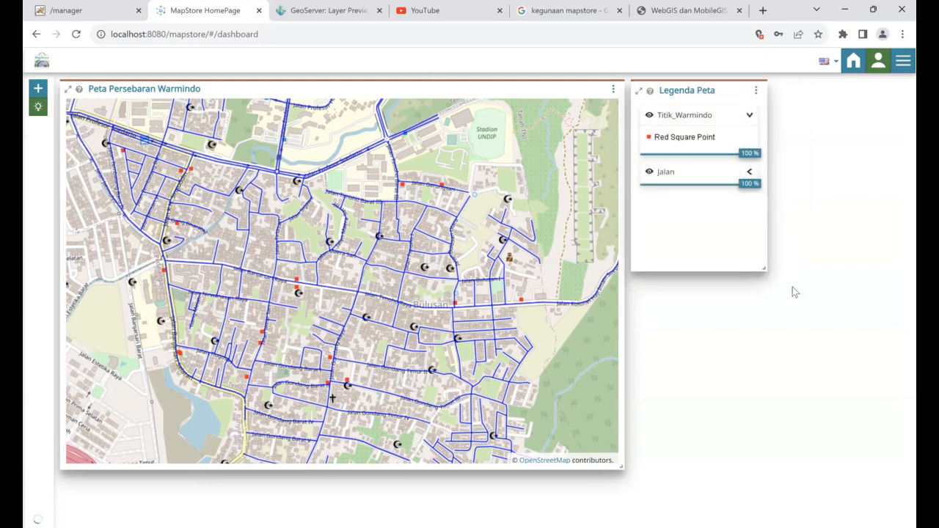
left_click(749, 172)
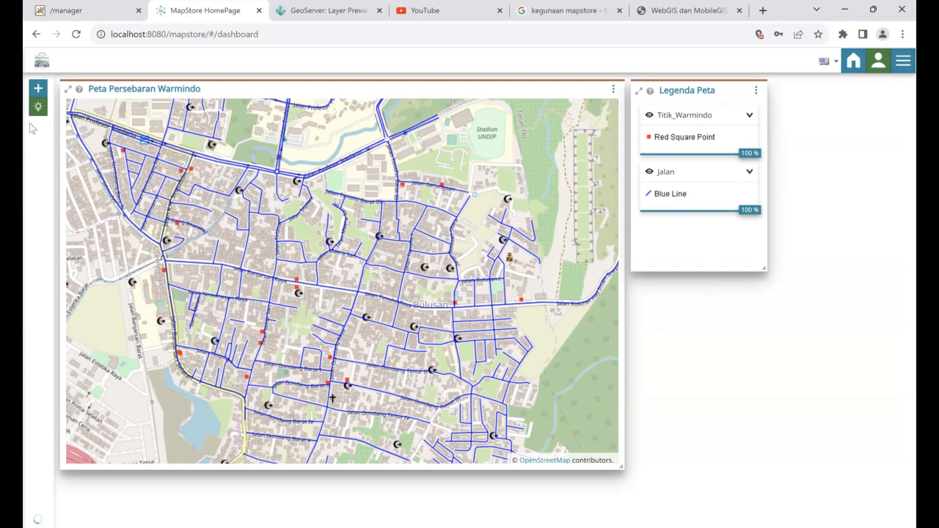
left_click(38, 88)
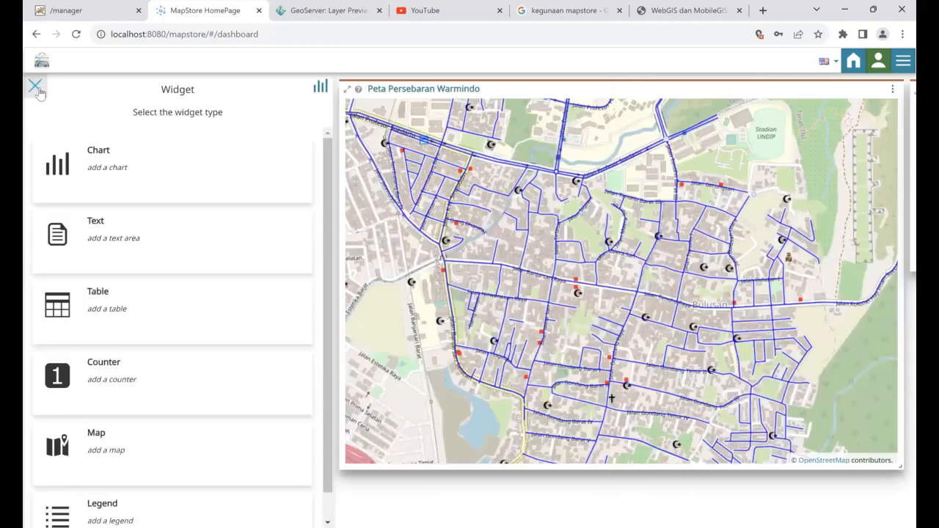
left_click(129, 157)
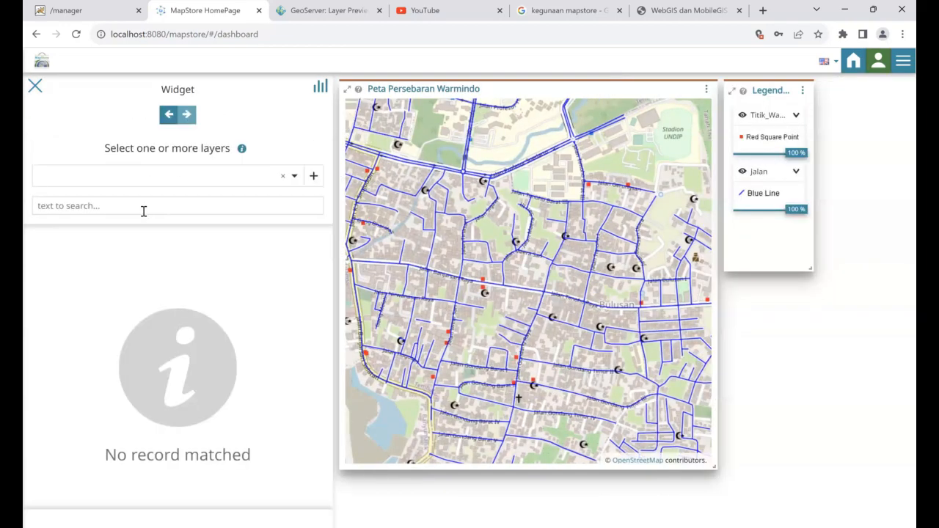
left_click(314, 178)
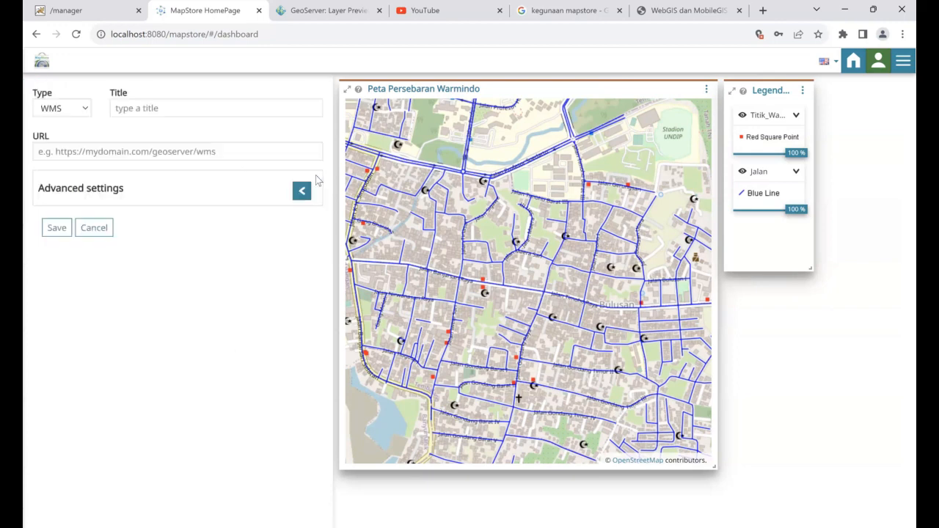
left_click(143, 109)
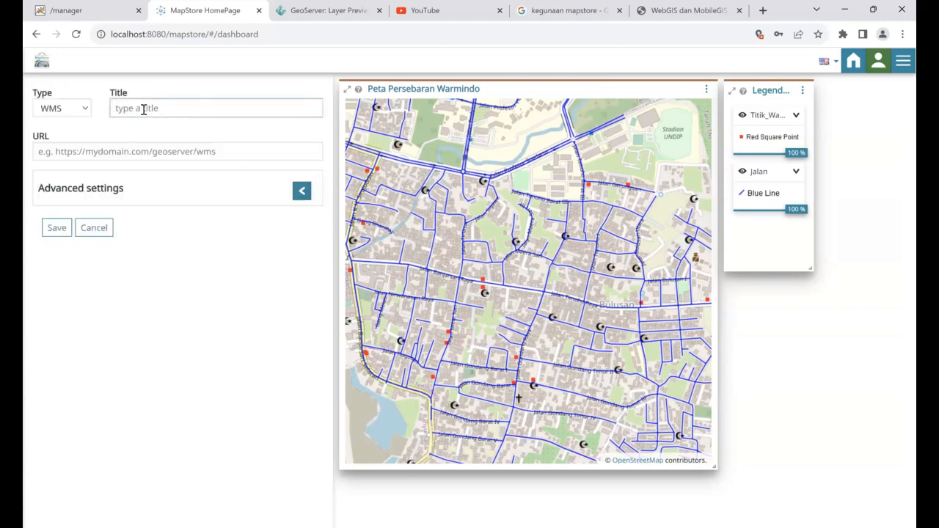
type("geoserver")
left_click(197, 151)
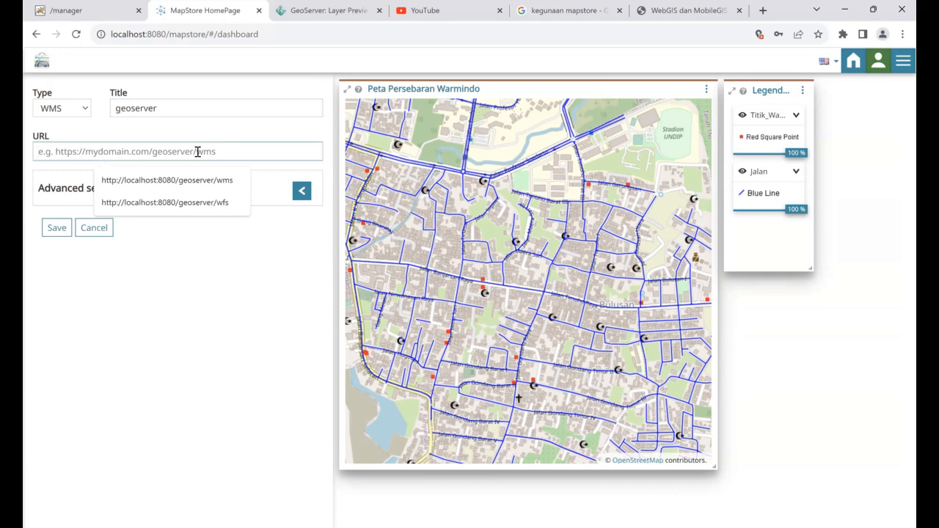
left_click(204, 184)
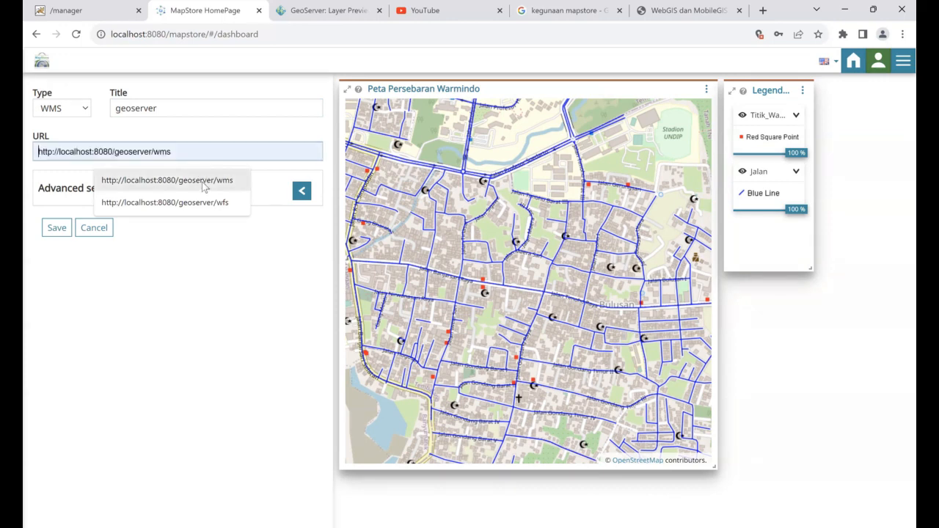
left_click(45, 230)
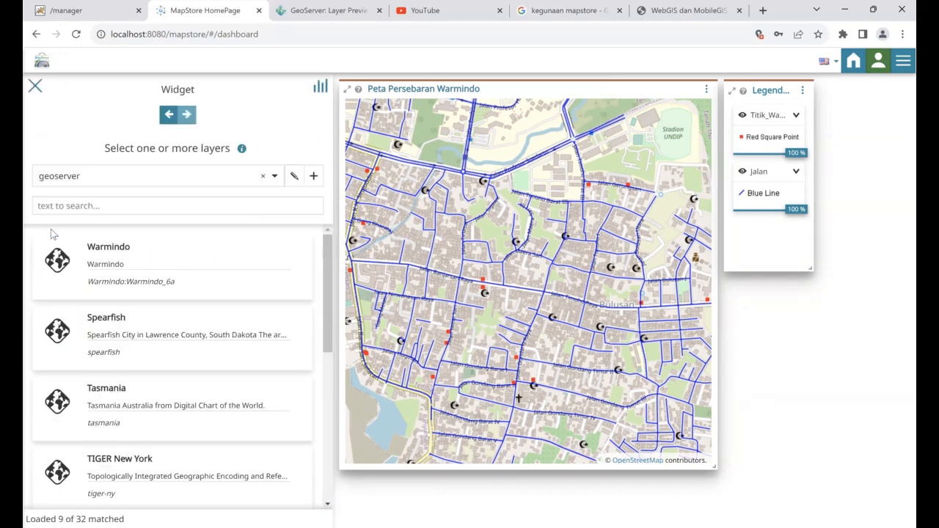
Search the geoserver layers for 'warmindo' and use Titik_Warmindo as the chart's data layer
left_click(185, 200)
type("jalan")
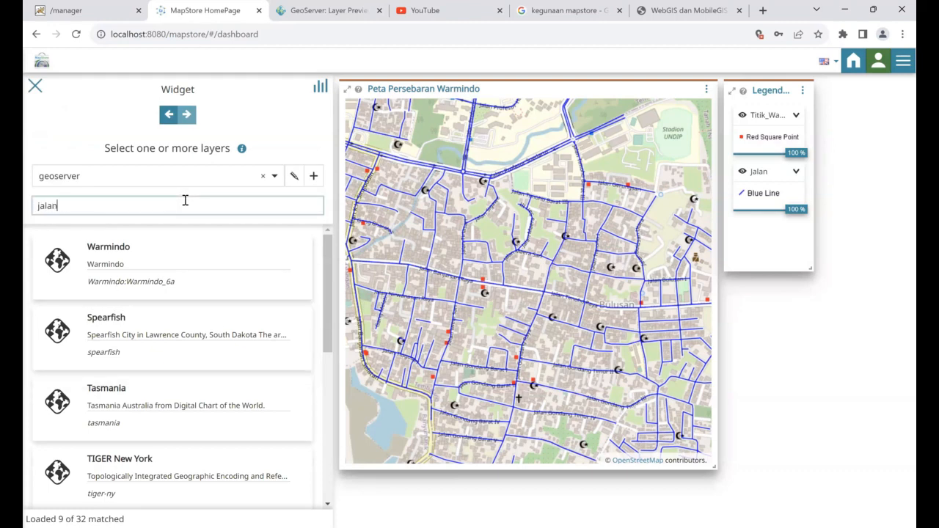
key("BackSpace")
key("BackSpace")
key("BackSpace")
key("BackSpace")
key("BackSpace")
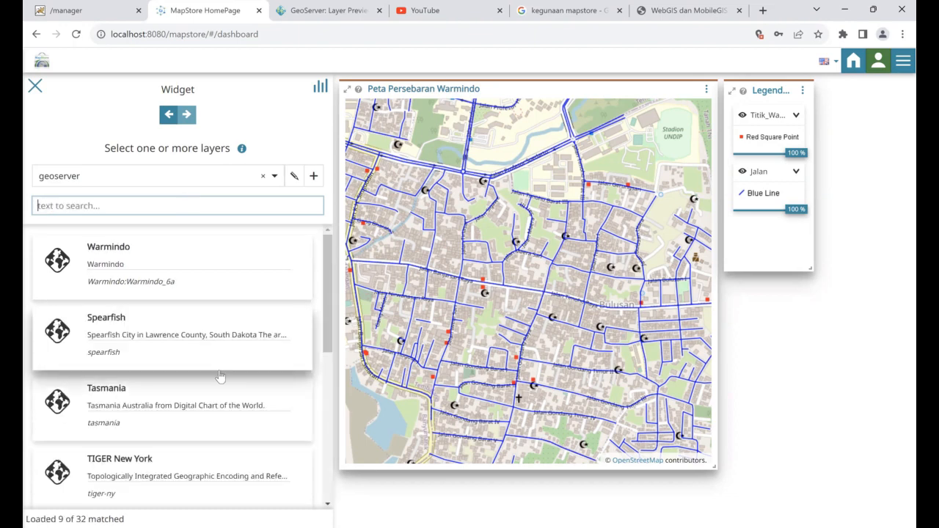
scroll(220, 376, "down", 6)
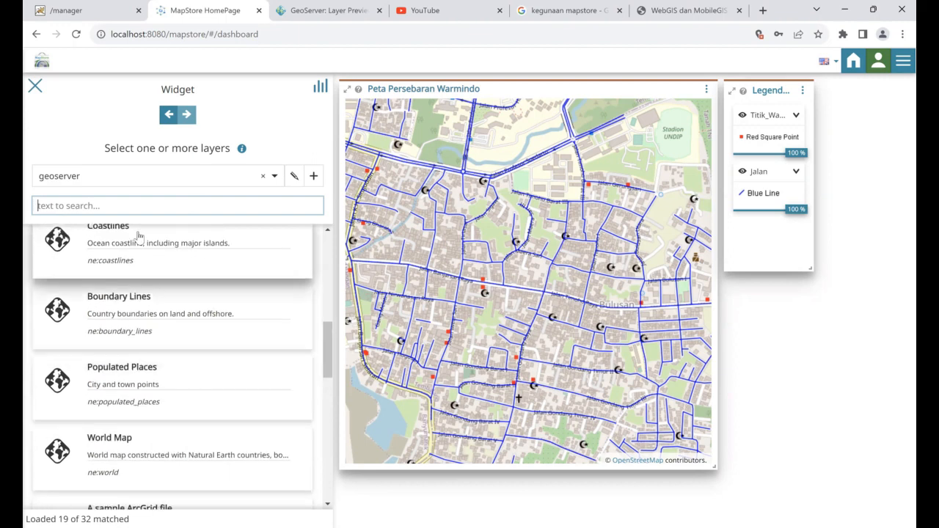
type("w")
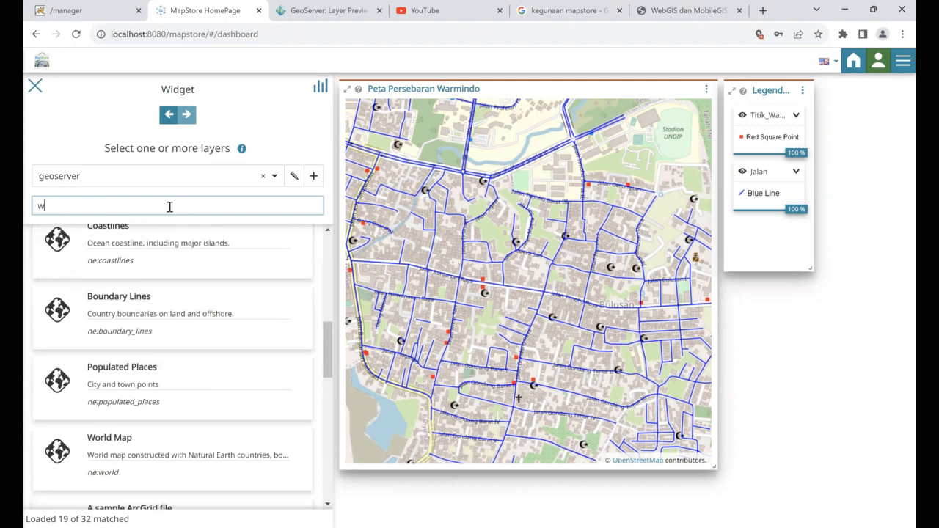
type("armindo")
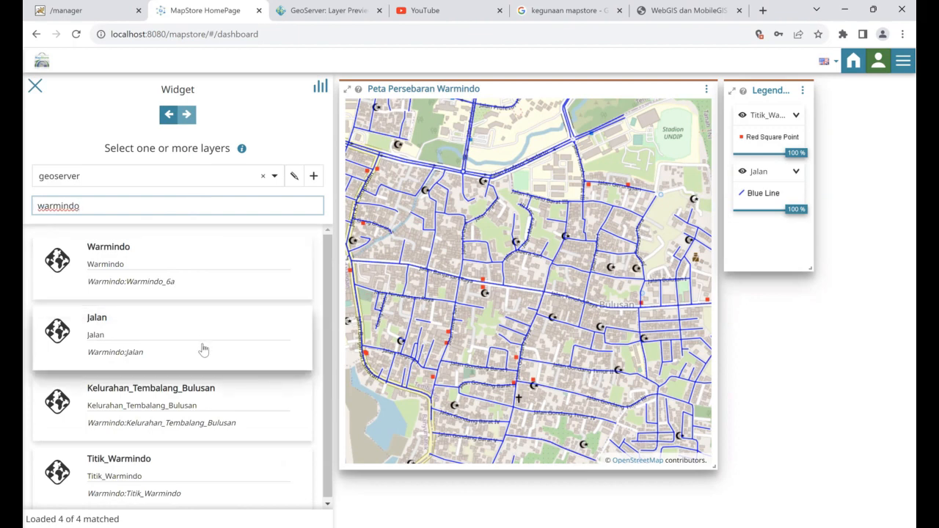
scroll(204, 350, "down", 1)
left_click(226, 489)
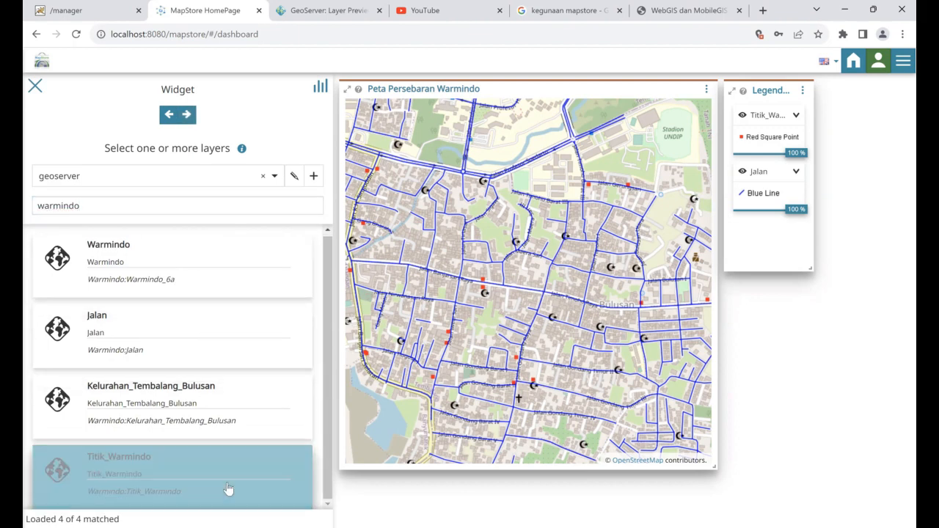
left_click(187, 115)
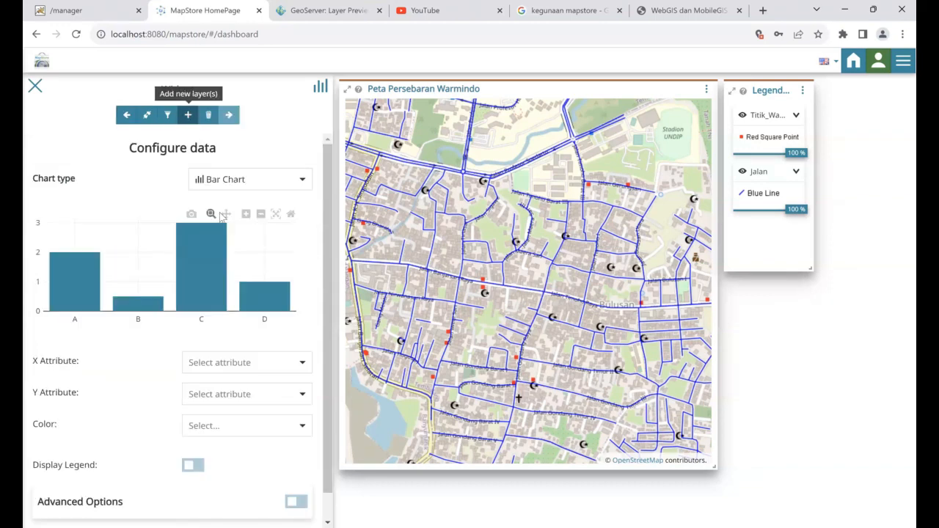
Try a Pie Chart grouped by nama_warmi using range_harg as the values
left_click(301, 180)
left_click(265, 222)
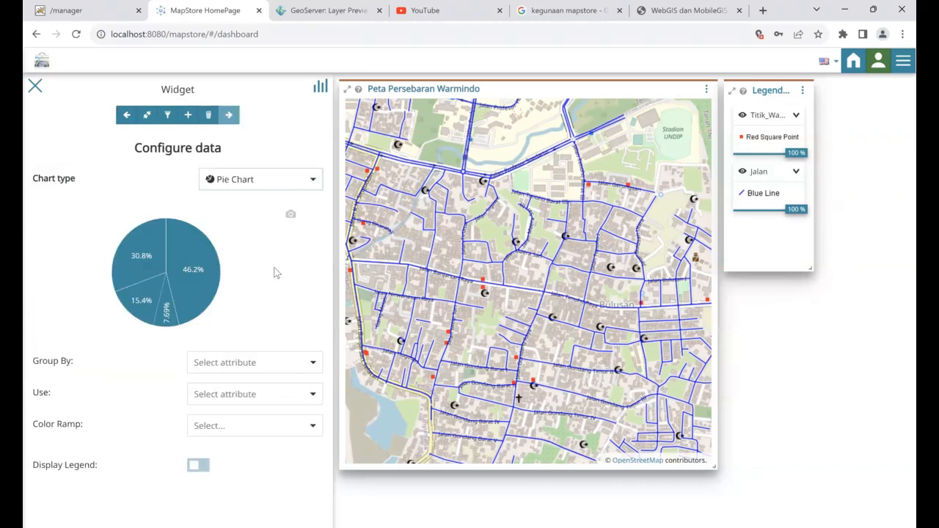
left_click(313, 362)
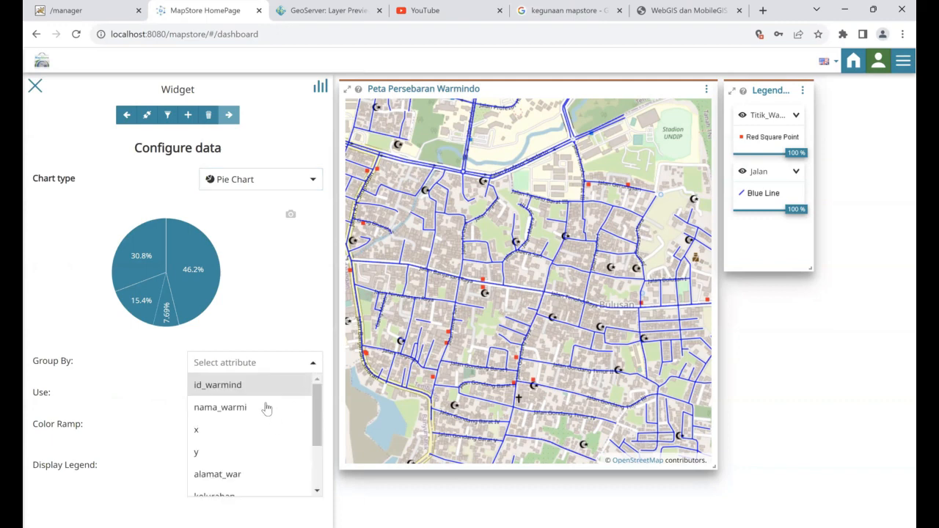
left_click(266, 408)
left_click(308, 394)
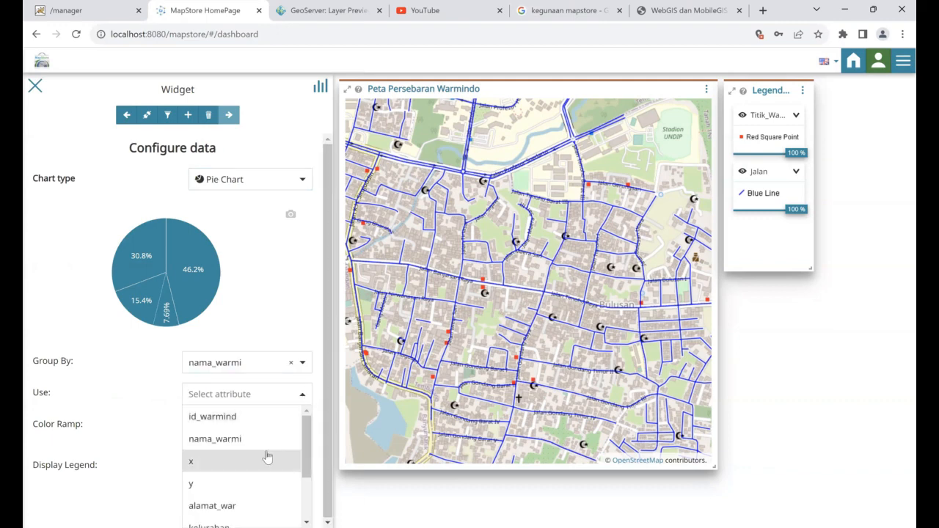
scroll(266, 450, "down", 3)
left_click(246, 505)
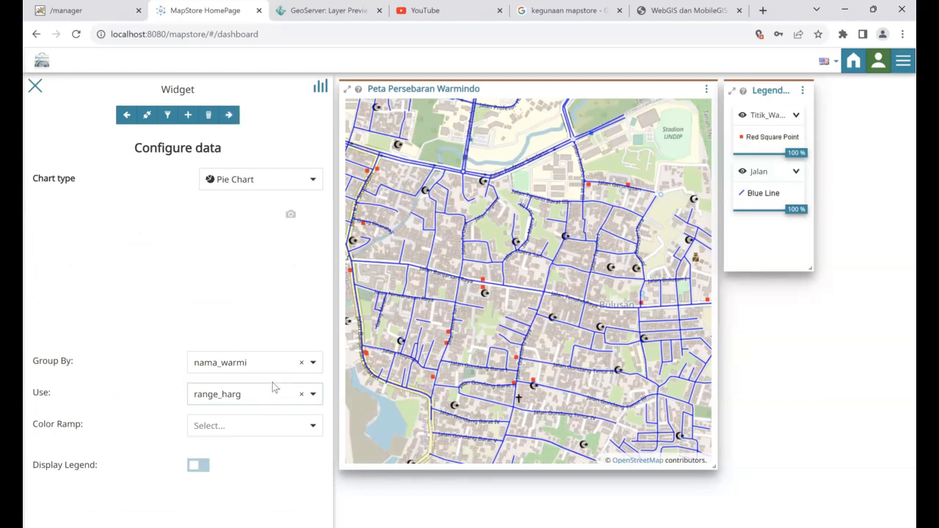
Switch to a Bar Chart with nama_warmi on X and range_harg on Y, keeping the default colour
left_click(310, 181)
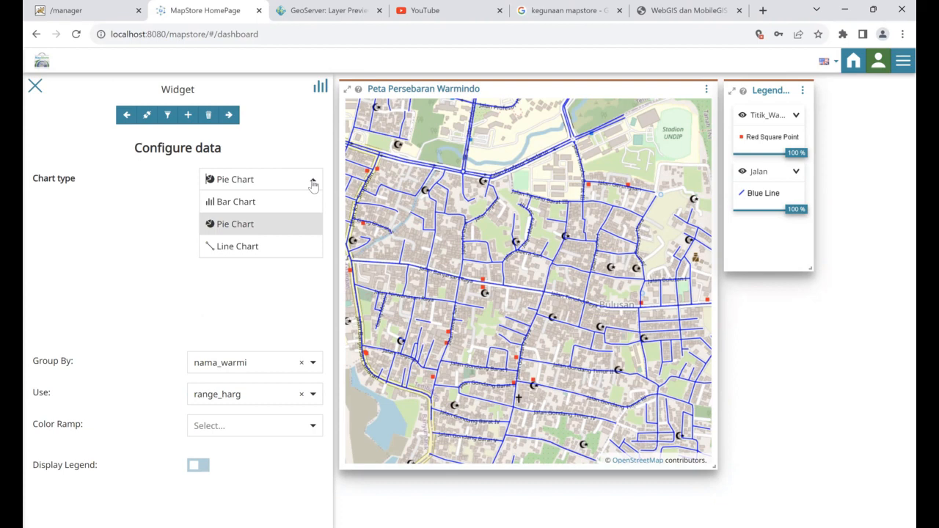
left_click(270, 206)
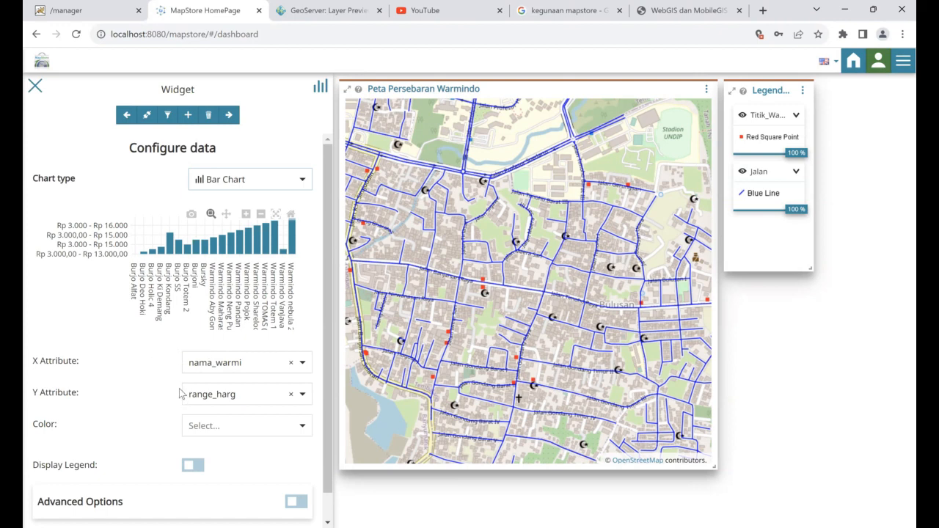
left_click(302, 396)
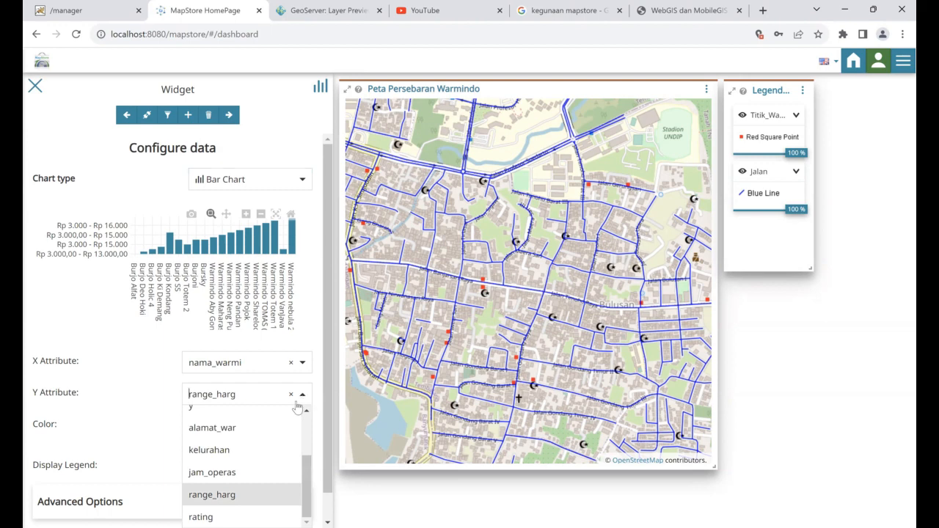
scroll(251, 481, "down", 1)
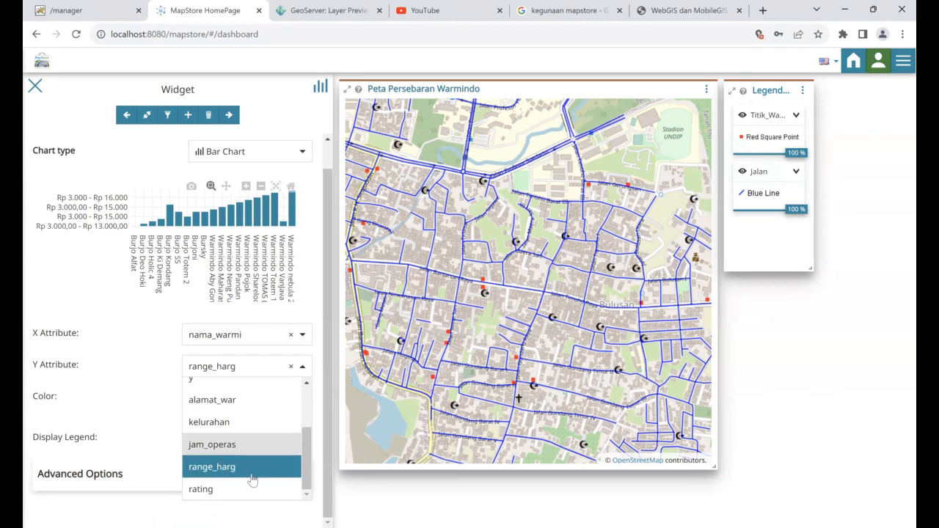
scroll(251, 480, "up", 1)
left_click(244, 496)
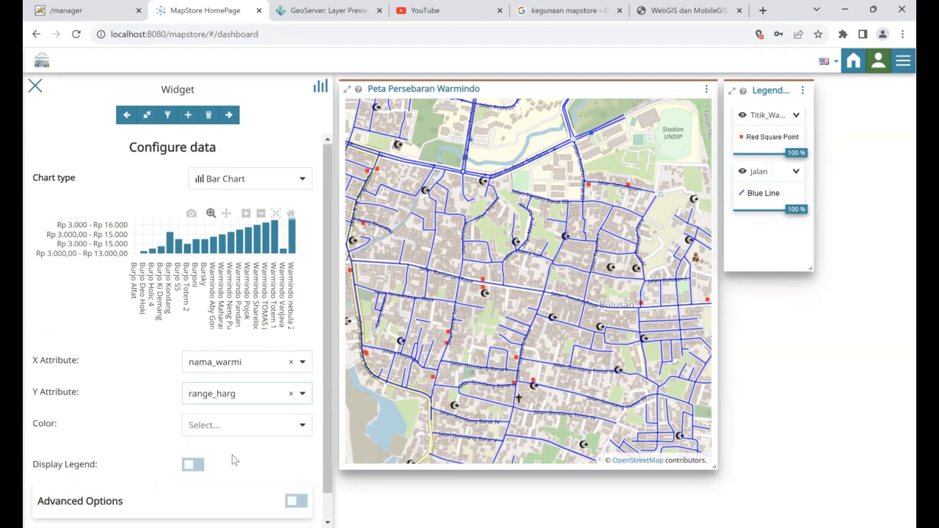
left_click(302, 427)
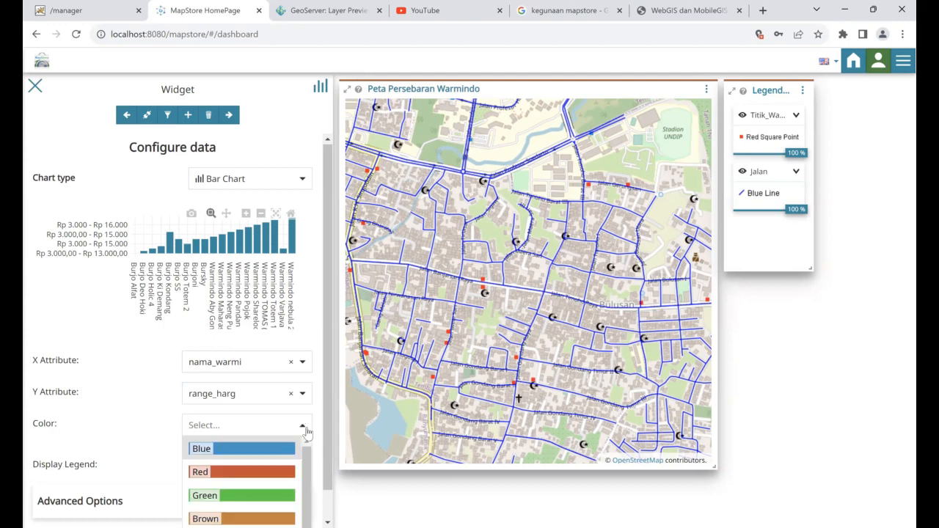
left_click(303, 428)
scroll(117, 436, "down", 1)
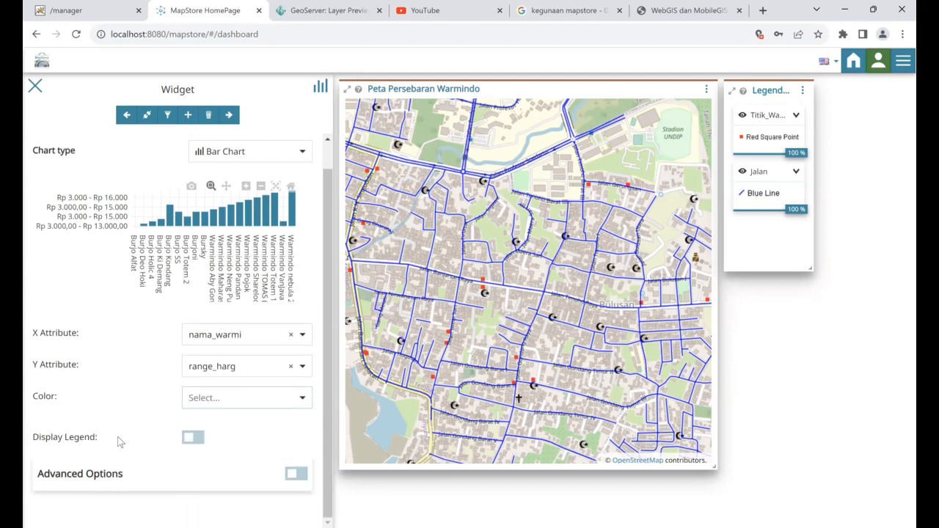
scroll(117, 436, "up", 1)
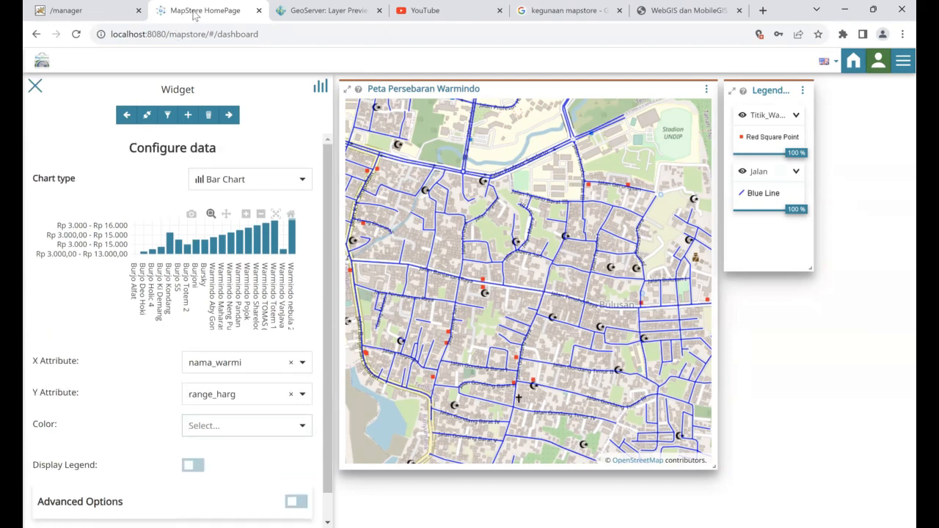
Title the chart 'Range Harga Warmindo', add the Kelurahan price-range description, and add it
left_click(229, 115)
left_click(249, 320)
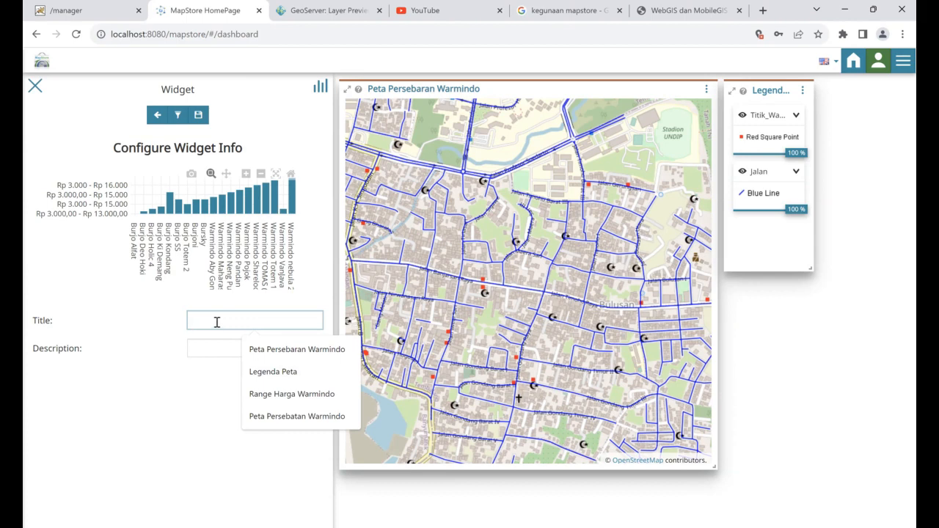
type("Range Harga Warmindo")
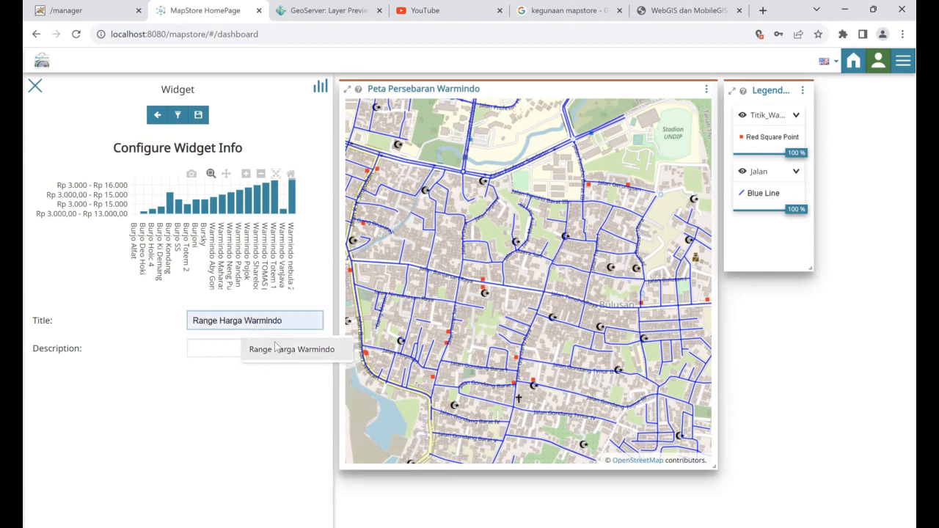
left_click(239, 348)
left_click(239, 348)
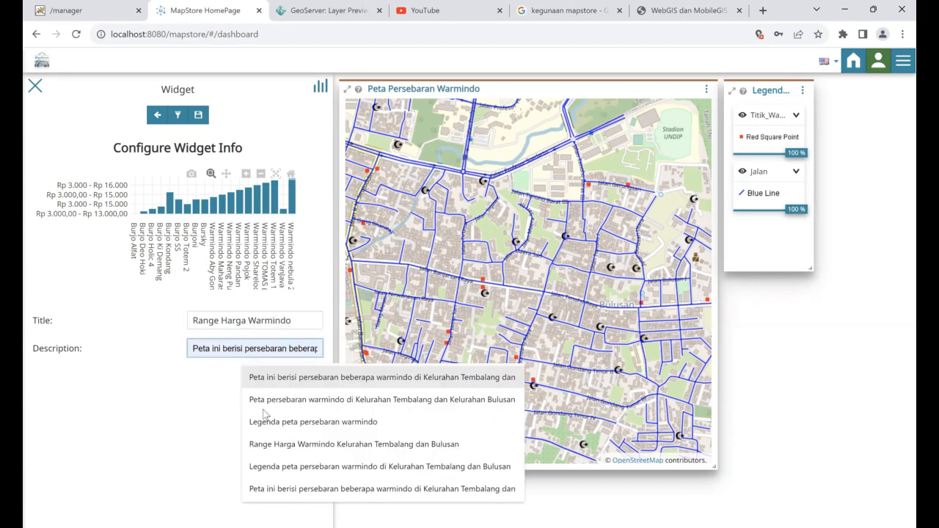
left_click(306, 450)
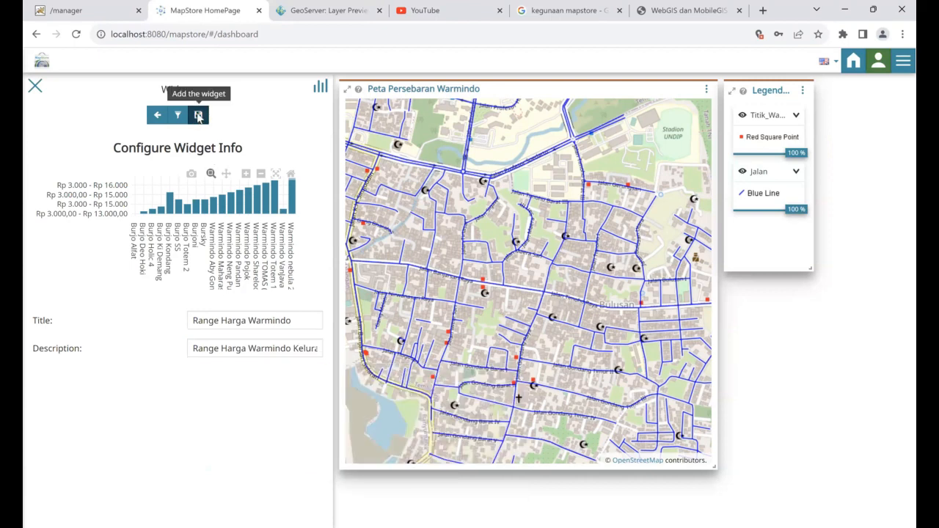
left_click(198, 114)
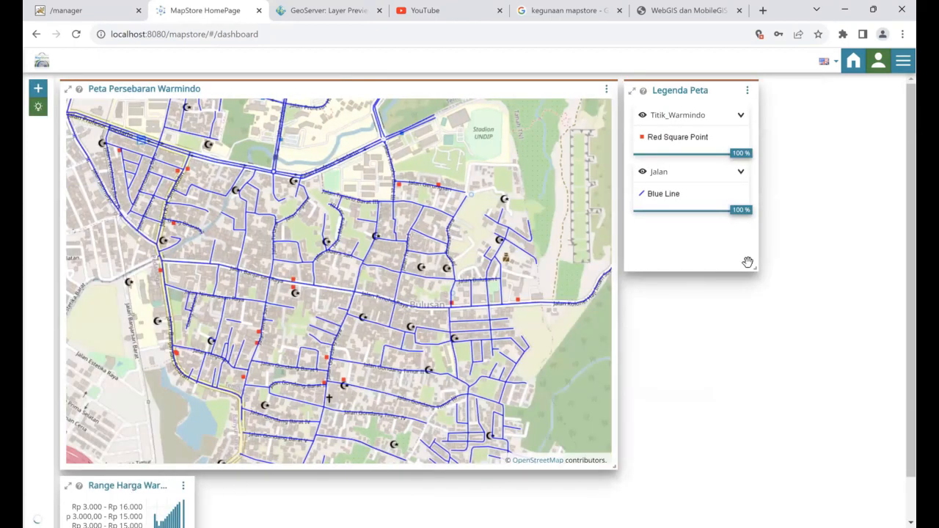
Move the Range Harga Warmindo chart under the Legenda Peta widget and enlarge it so every bar shows
mouse_move(704, 293)
left_mouse_down()
mouse_move(883, 61)
mouse_move(849, 84)
mouse_move(781, 304)
mouse_move(710, 306)
mouse_move(709, 285)
left_mouse_up()
left_click_drag(763, 365, 896, 463)
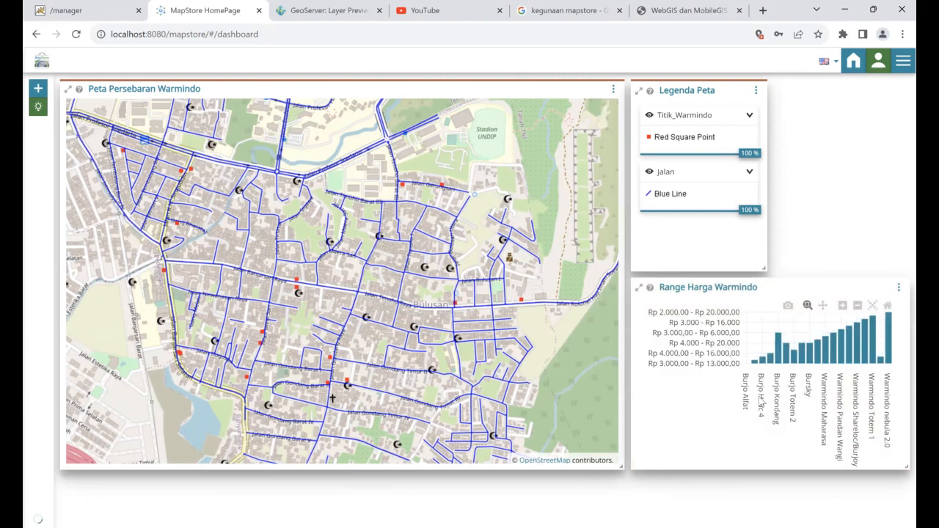
mouse_move(776, 361)
Start a new Text widget for the dashboard
left_click(36, 94)
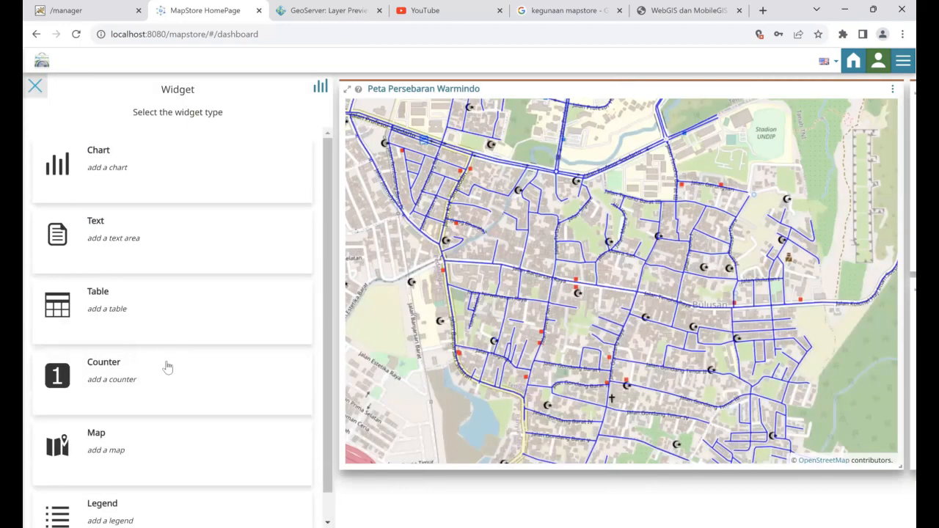
scroll(167, 367, "down", 1)
scroll(151, 229, "up", 1)
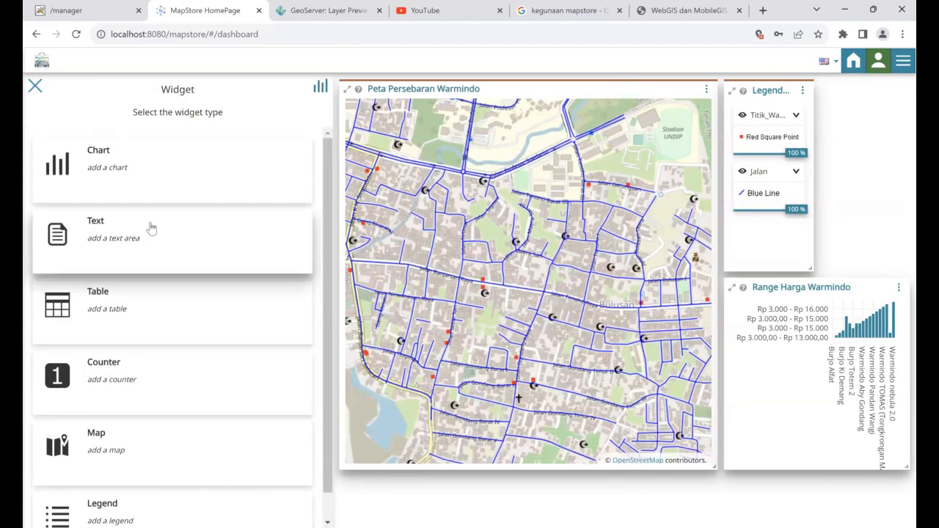
left_click(151, 227)
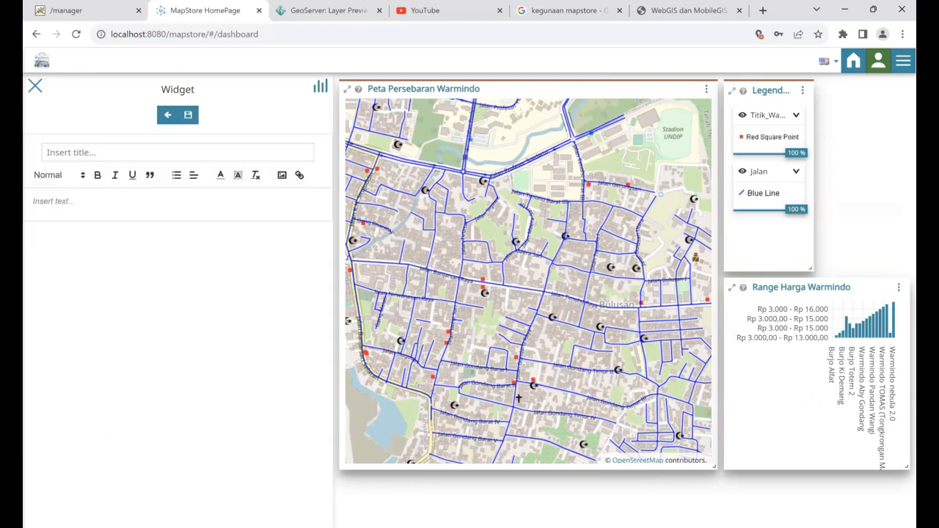
key("alt+Tab")
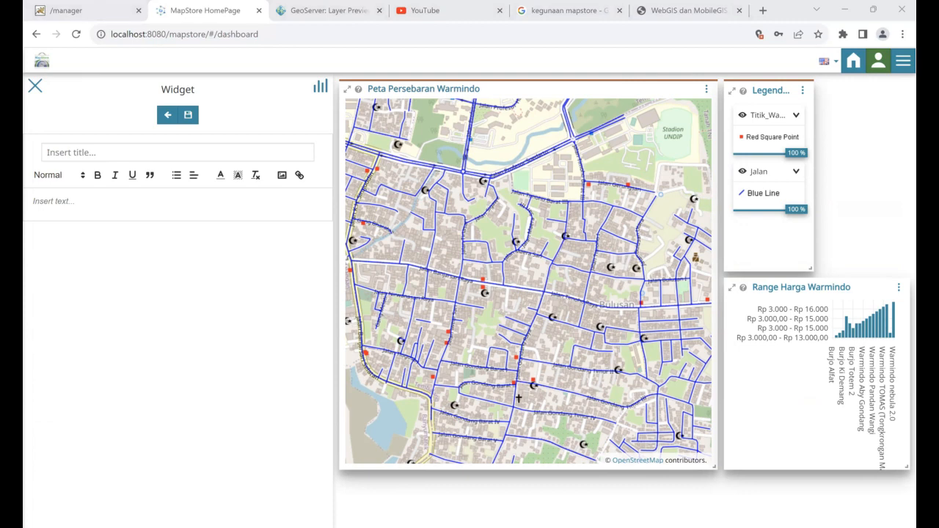
Title the widget 'Persebaran Warmindo di Kelurahan Tembalang dan Kelurahan Bulusan' and paste the description paragraph into its body
left_click(146, 149)
type("Persebaran")
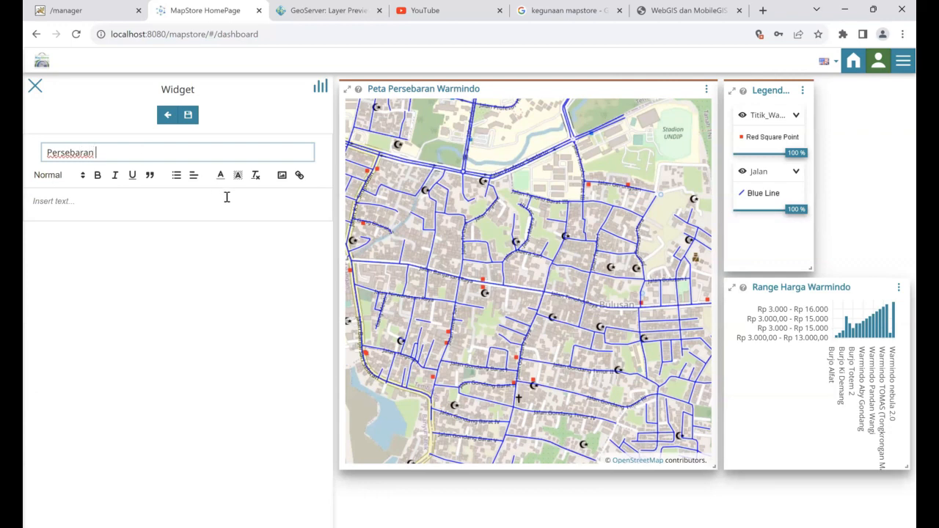
type(" Warmindodi")
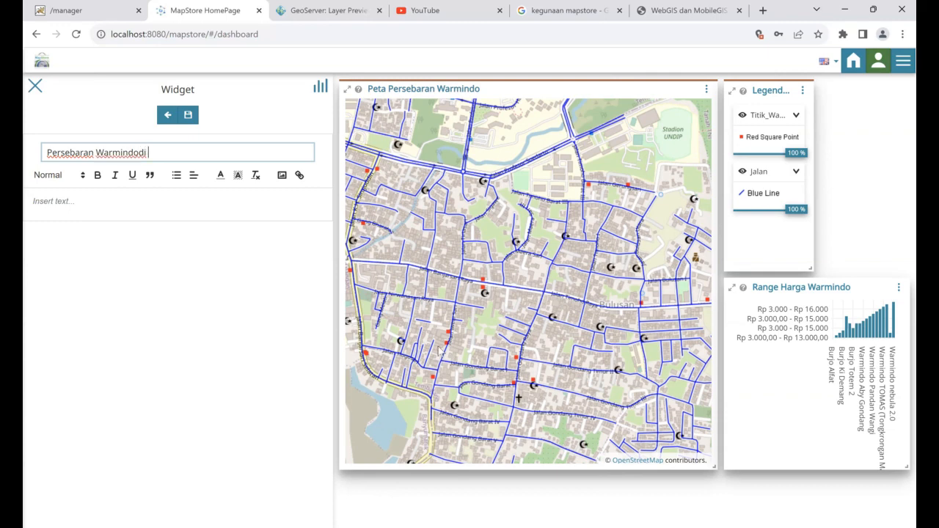
key("BackSpace")
key("BackSpace")
type("di Kelurahan Te")
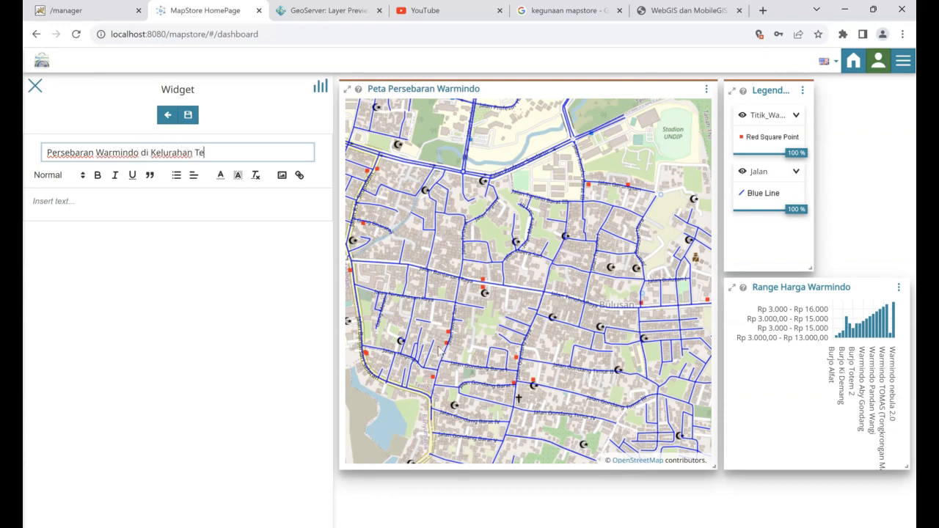
type("mbalang dan Kelurahan Bulusan")
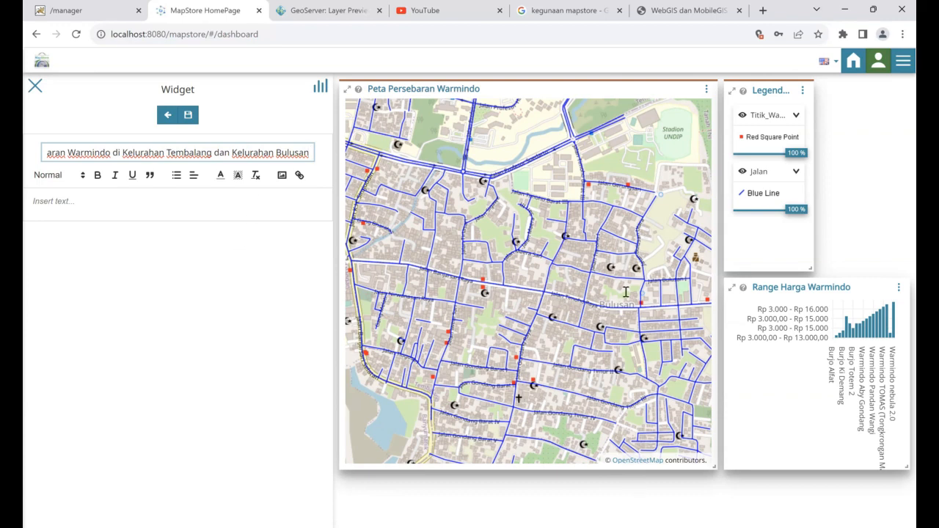
key("alt+Tab")
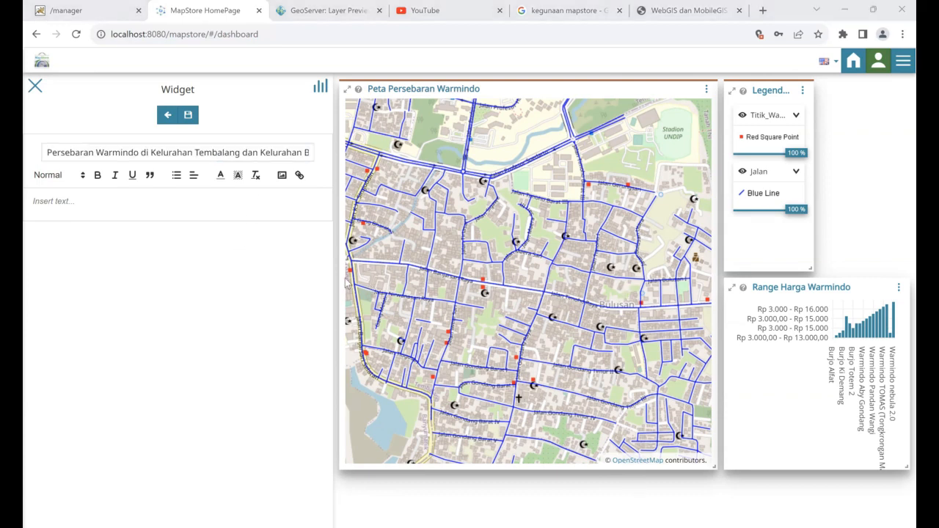
left_click(129, 209)
type("Peta ini menyajikan informasi persebaran lokasi warmindo di sekitar Universitas Diponegoro, khususnya Kelurahan Tembalang dan Kelurahan Bulusan. Setiap lokasi warmindo memuat informasi fasilitas, range harga, hingga metode pembayaran yang dapat membantu mahasiswa khususnya dalam menentukan preferensi warmindo yang diinginkan")
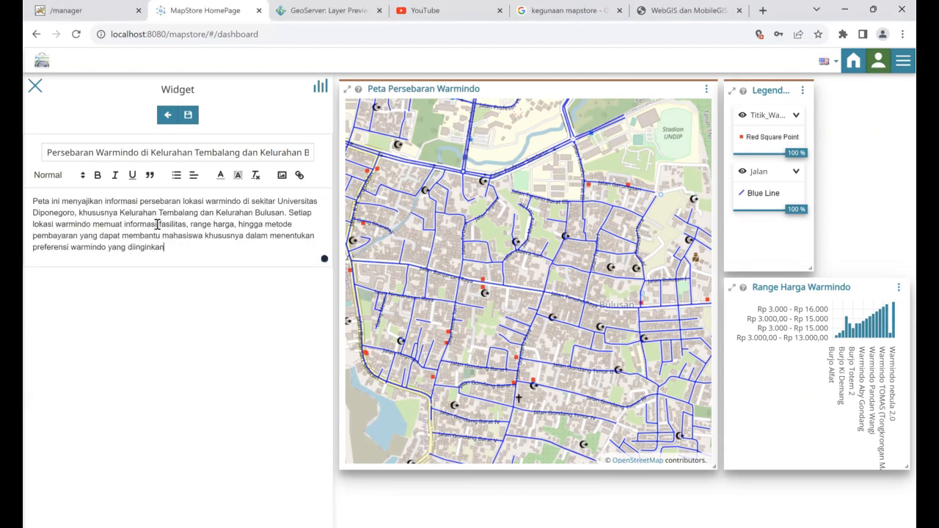
Add the text widget to the dashboard and pan the map back over the Bulusan streets
left_click(188, 115)
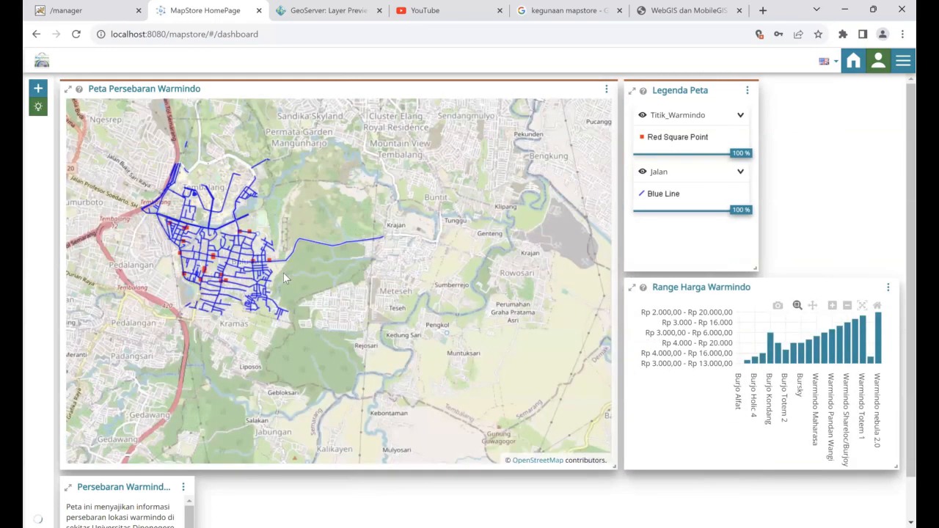
scroll(259, 270, "up", 2)
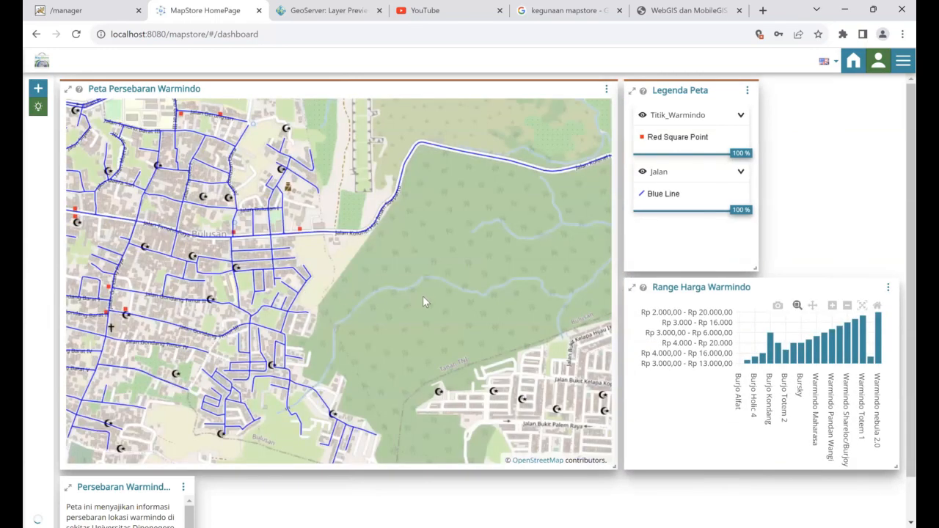
left_click_drag(404, 300, 594, 328)
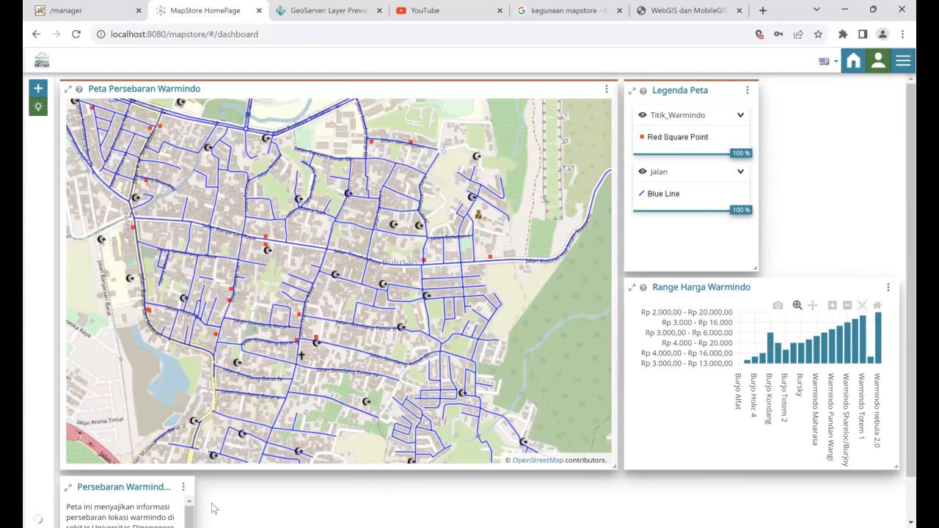
scroll(196, 508, "down", 1)
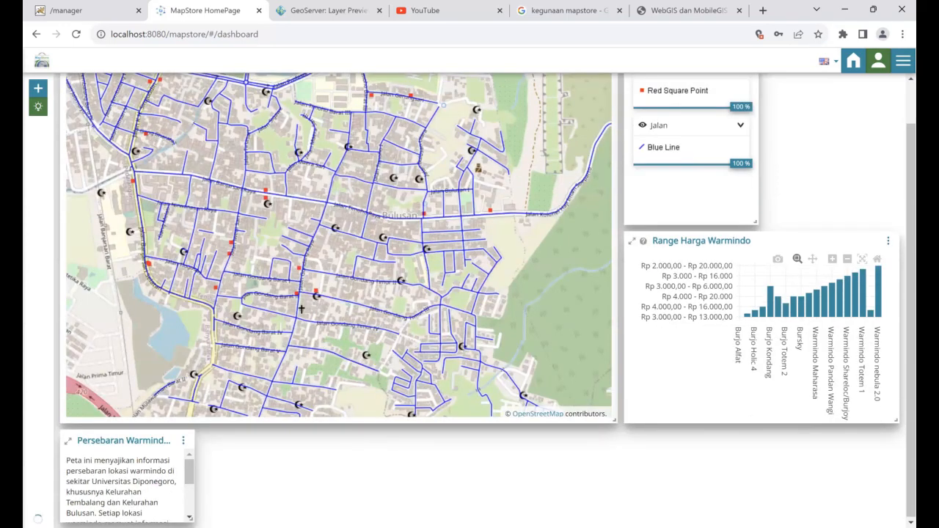
Resize the Persebaran Warmindo text widget to span beneath the map at the map's width
left_click_drag(190, 518, 619, 518)
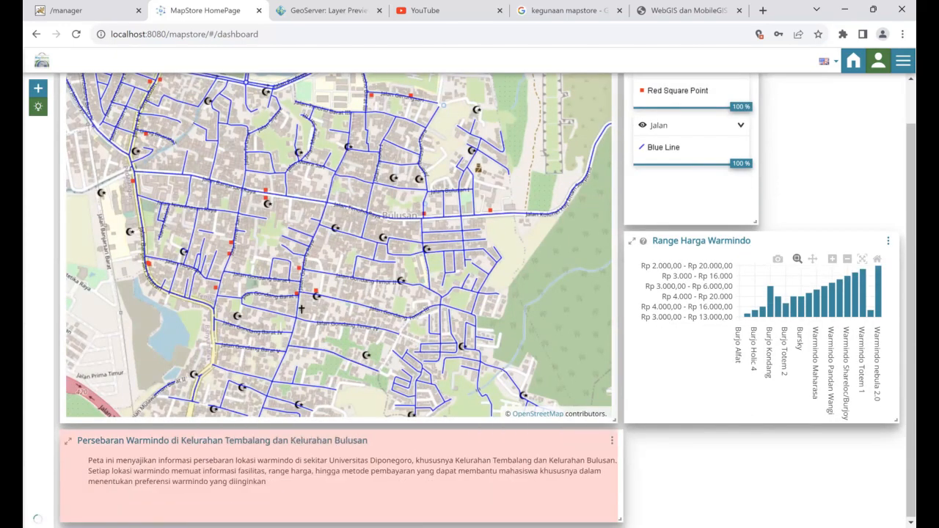
left_click_drag(697, 510, 900, 506)
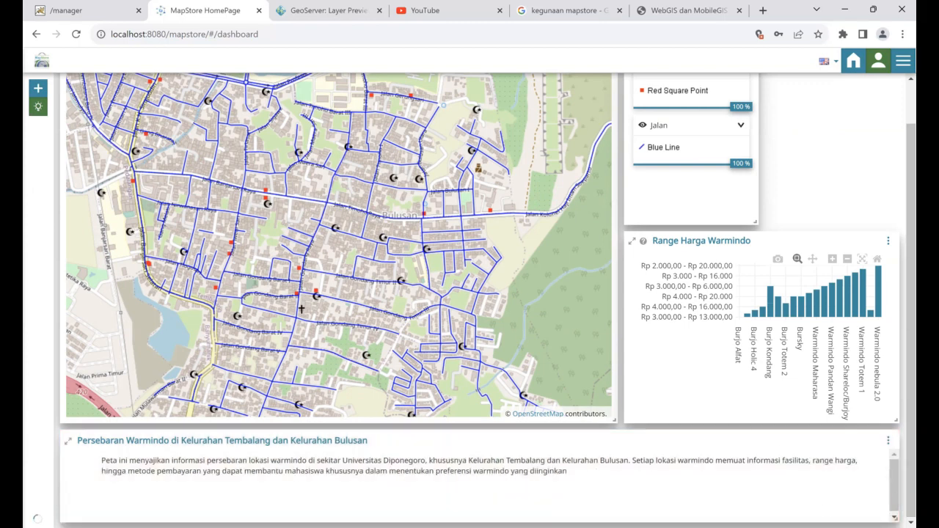
left_click_drag(898, 517, 612, 449)
left_click_drag(603, 493, 616, 472)
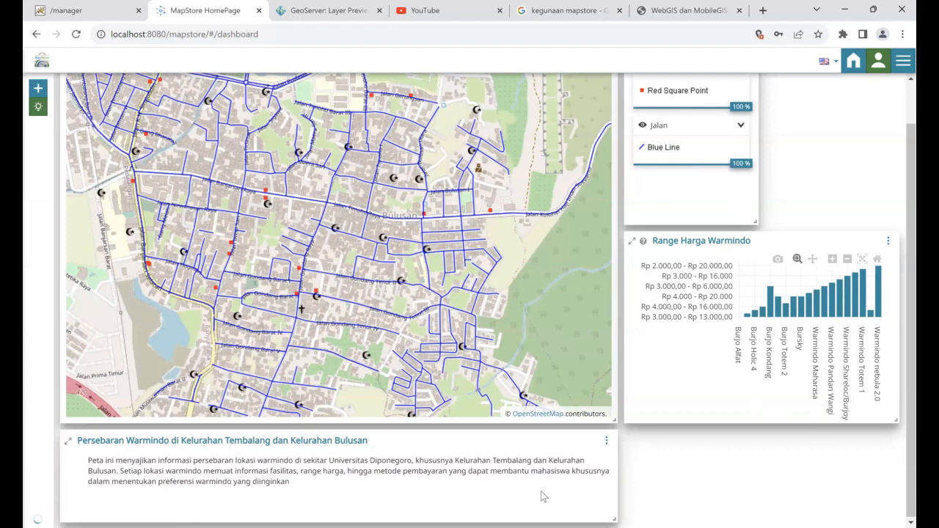
left_click_drag(614, 519, 478, 522)
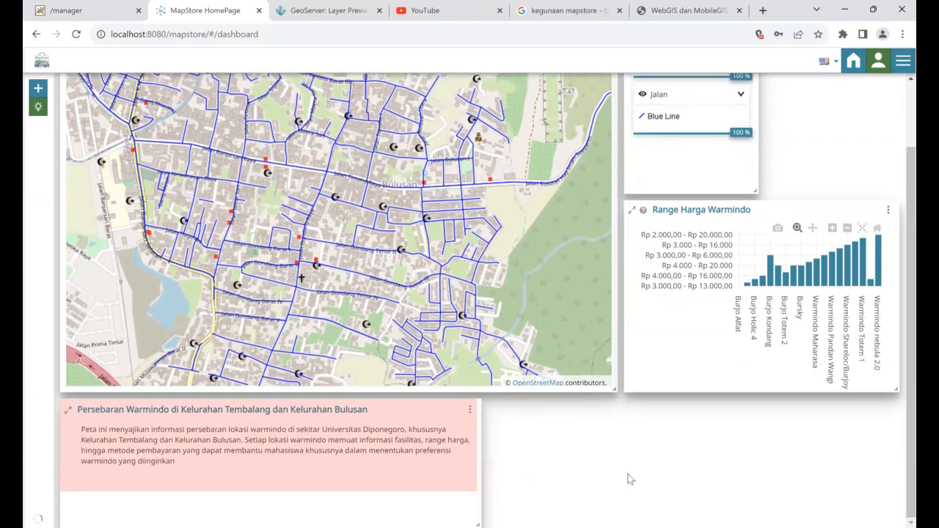
left_click_drag(630, 479, 612, 474)
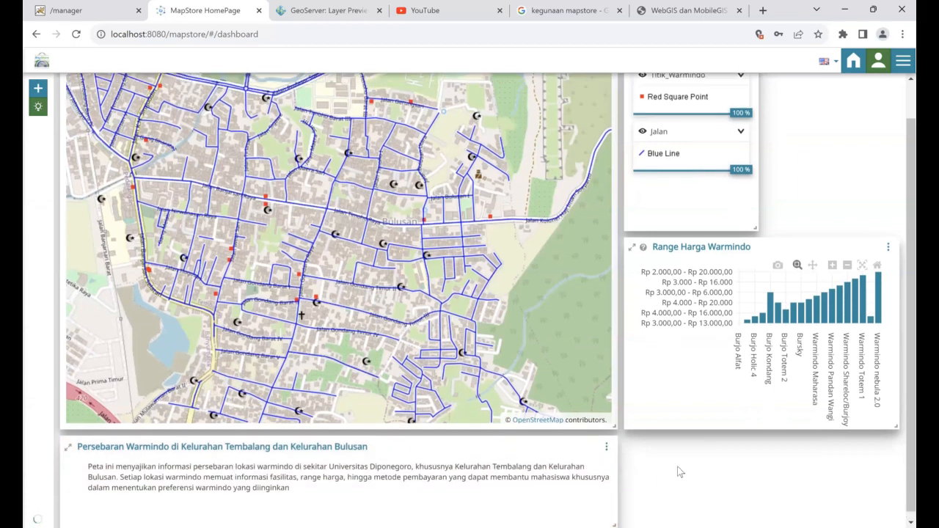
scroll(680, 472, "up", 1)
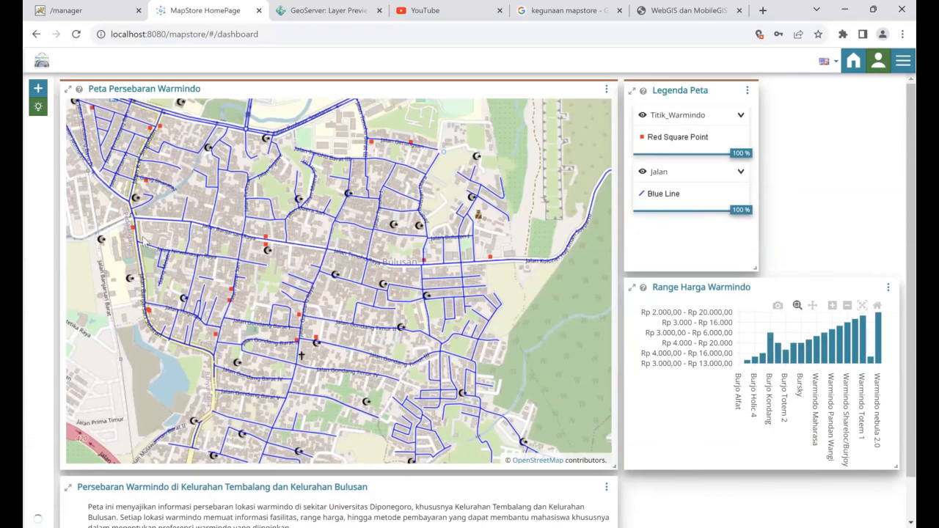
left_click(33, 90)
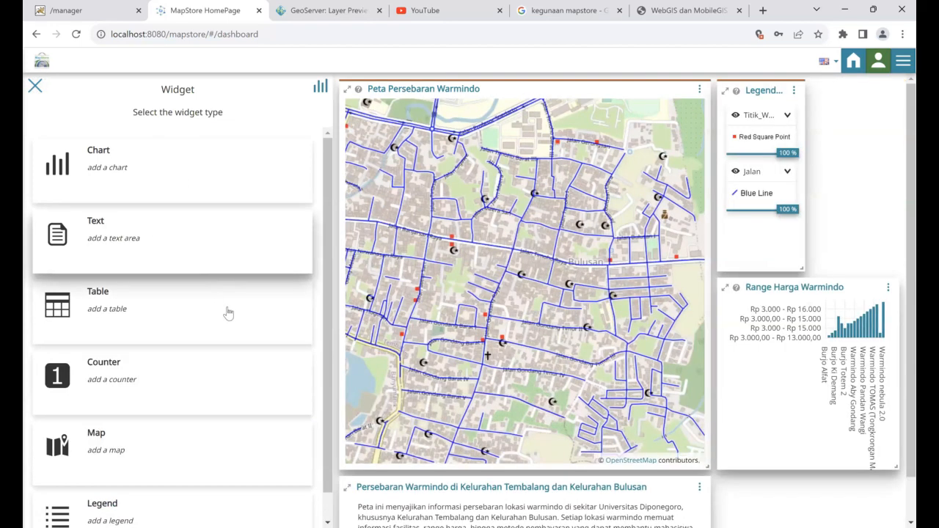
left_click(34, 86)
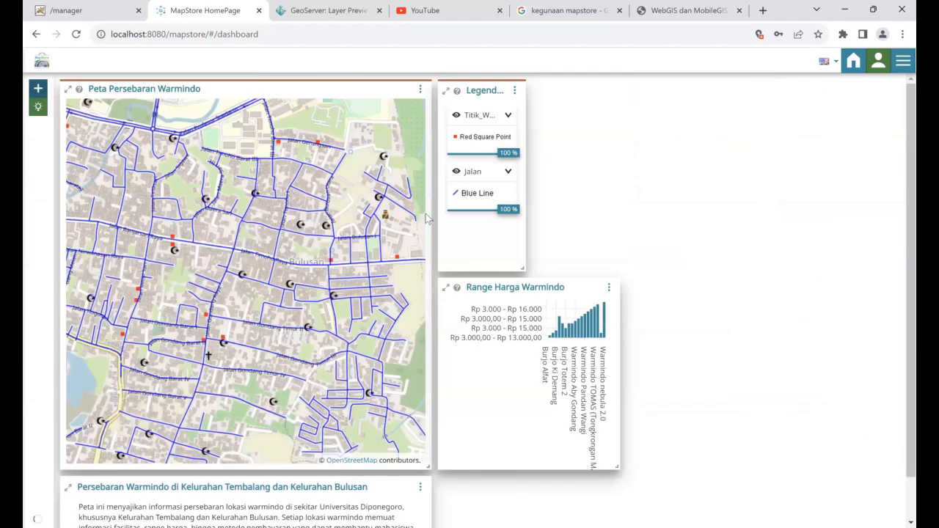
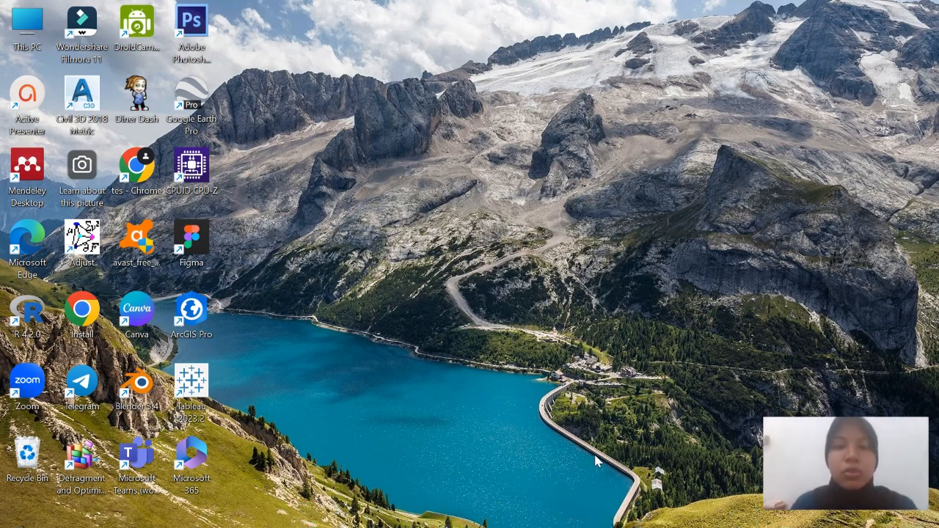
Return to the 'css free' Chrome search results and open the first Free CSS result
mouse_move(598, 525)
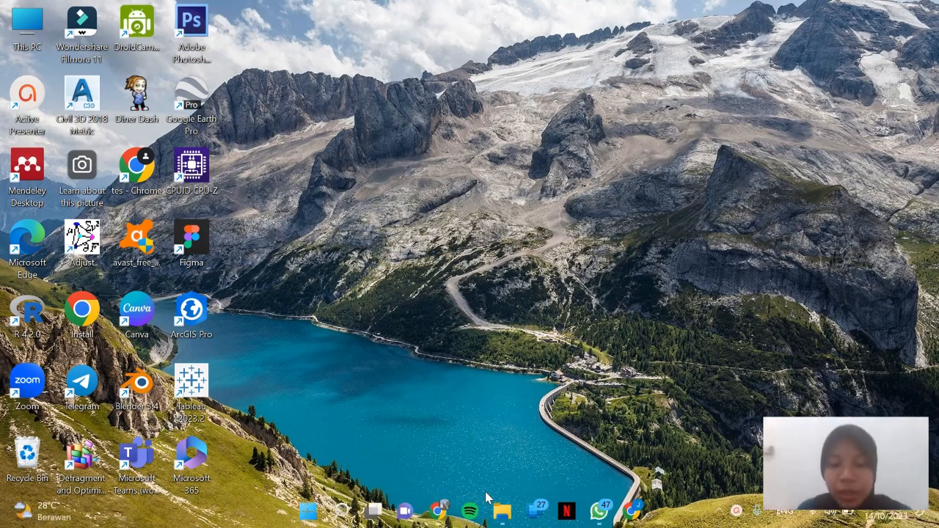
mouse_move(449, 511)
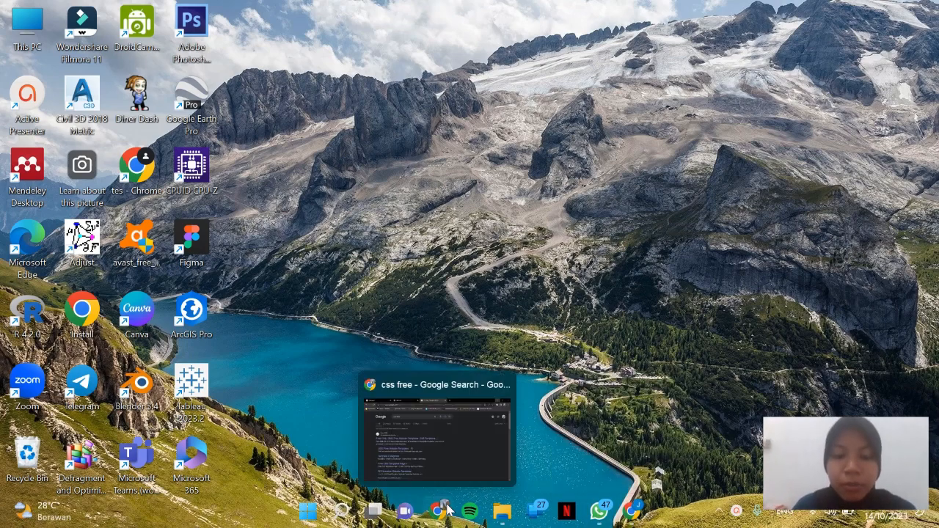
left_click(458, 452)
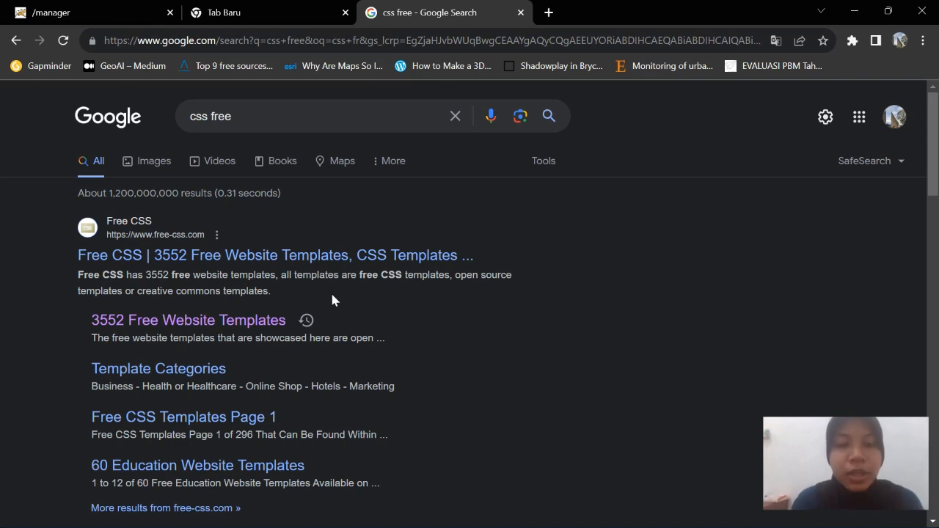
left_click(261, 264)
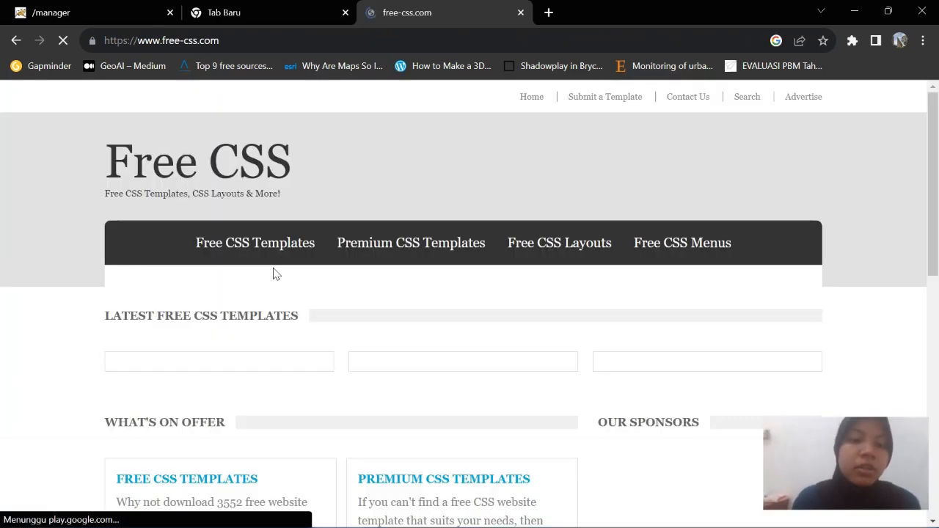
Browse the free-css.com homepage, then start a Windows search for Visual Studio Code
scroll(546, 244, "down", 4)
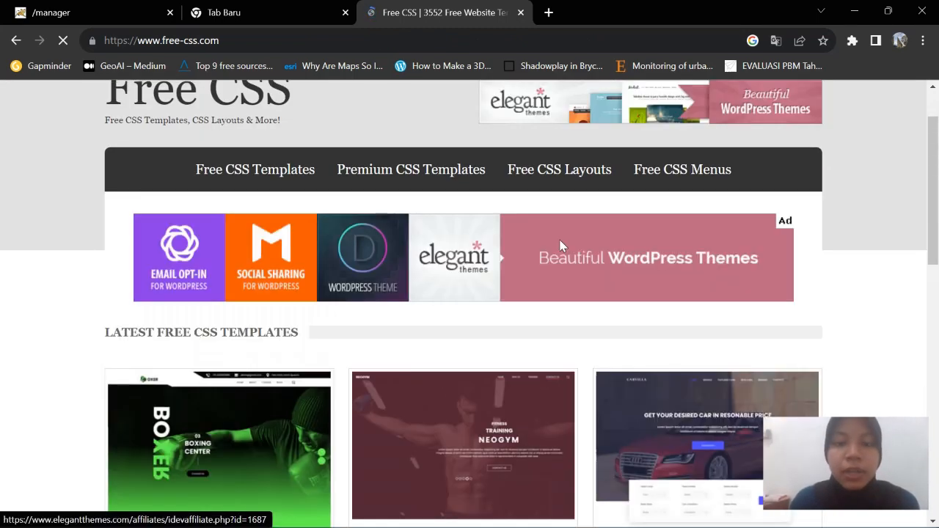
scroll(560, 246, "up", 3)
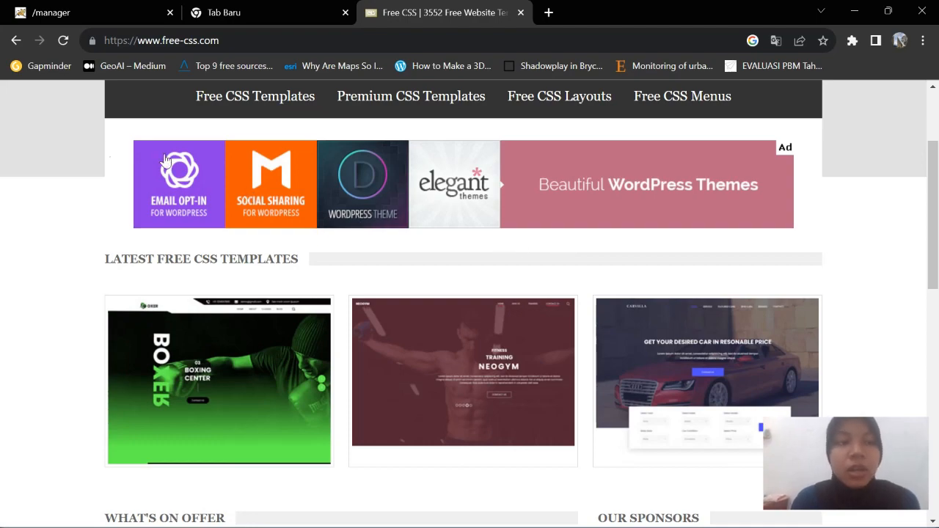
scroll(583, 386, "down", 6)
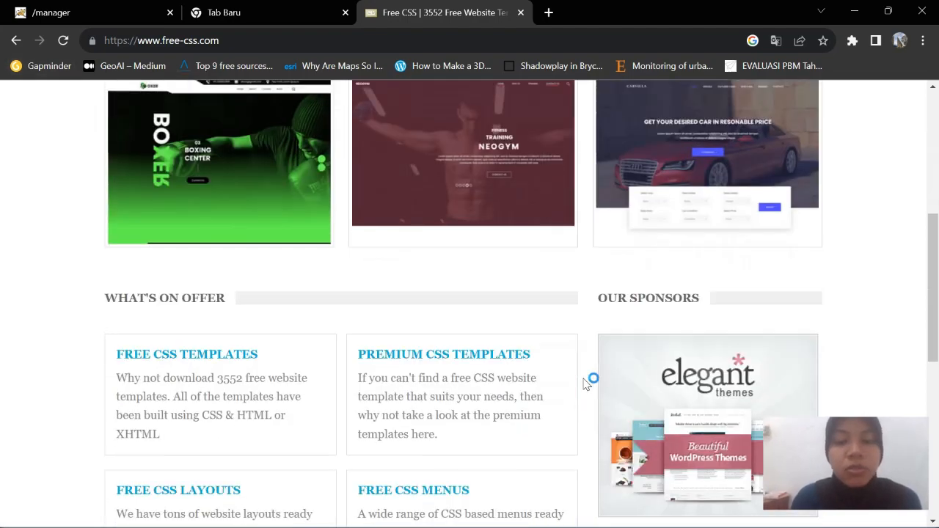
scroll(584, 385, "up", 5)
scroll(585, 383, "up", 3)
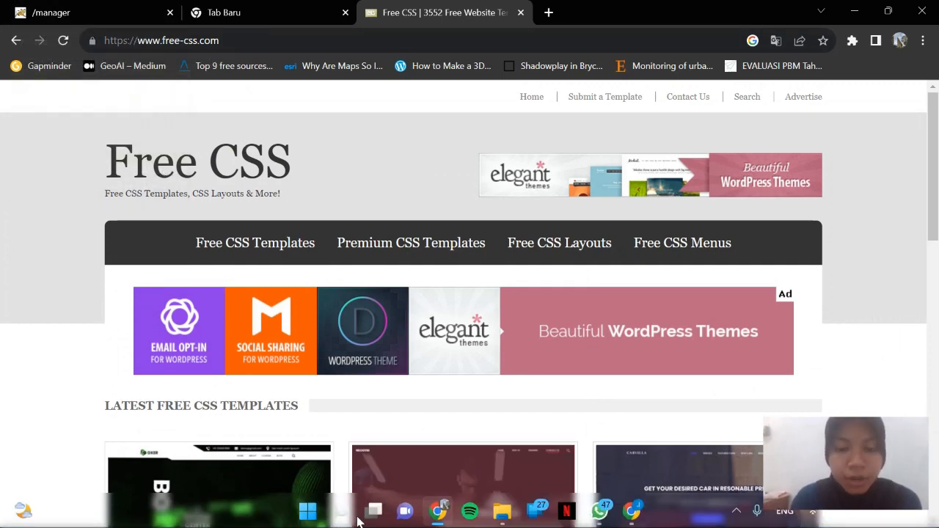
left_click(339, 517)
type("vi")
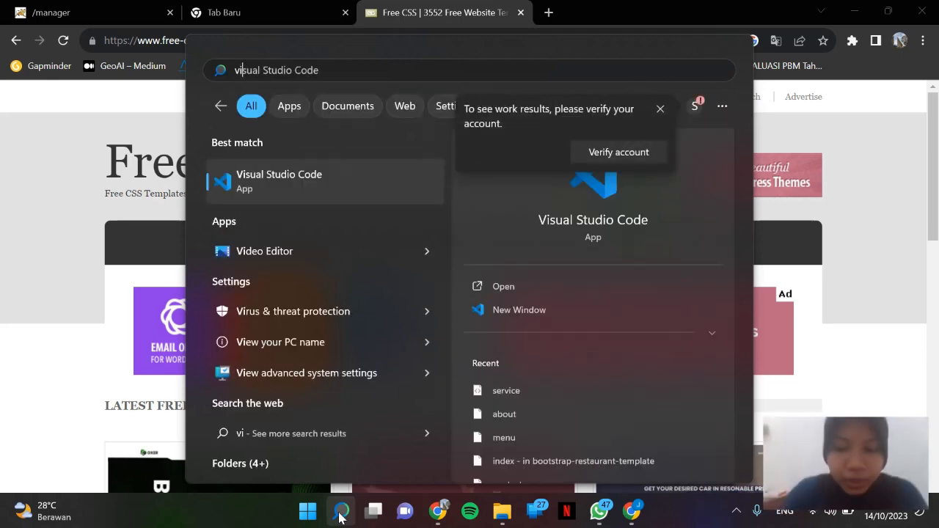
left_click(339, 517)
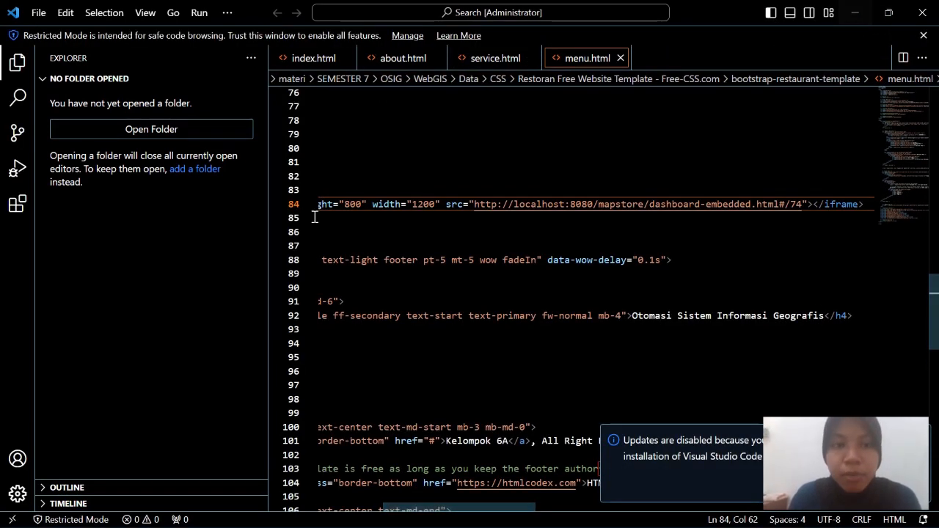
scroll(473, 250, "up", 5)
scroll(473, 249, "up", 15)
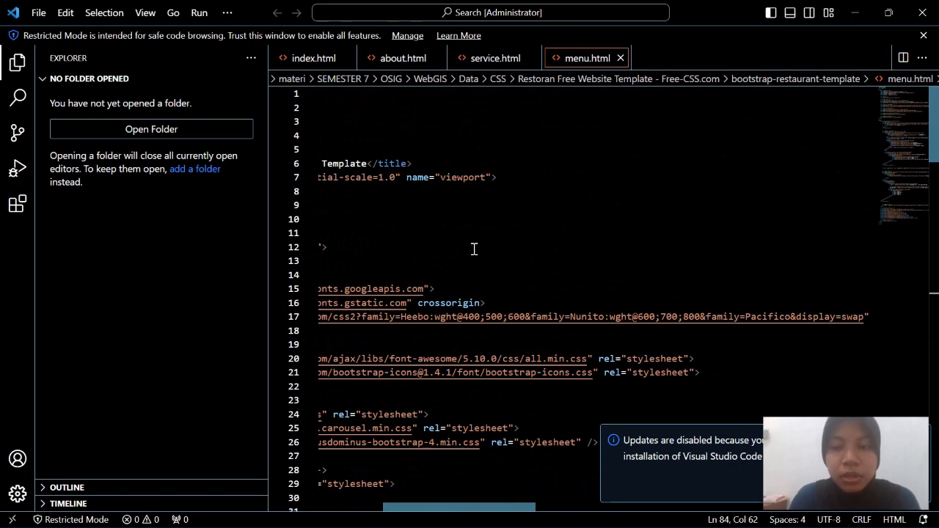
scroll(473, 249, "down", 6)
scroll(473, 249, "down", 20)
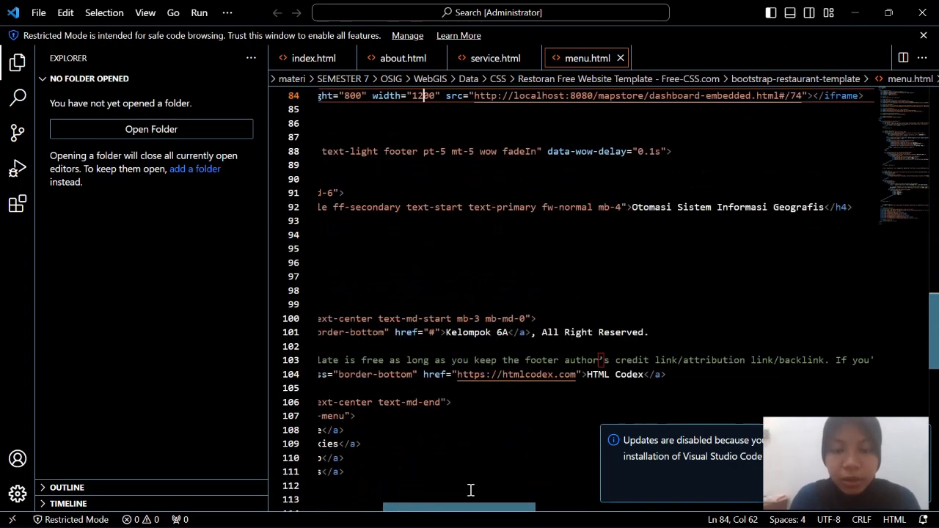
left_click_drag(465, 505, 424, 510)
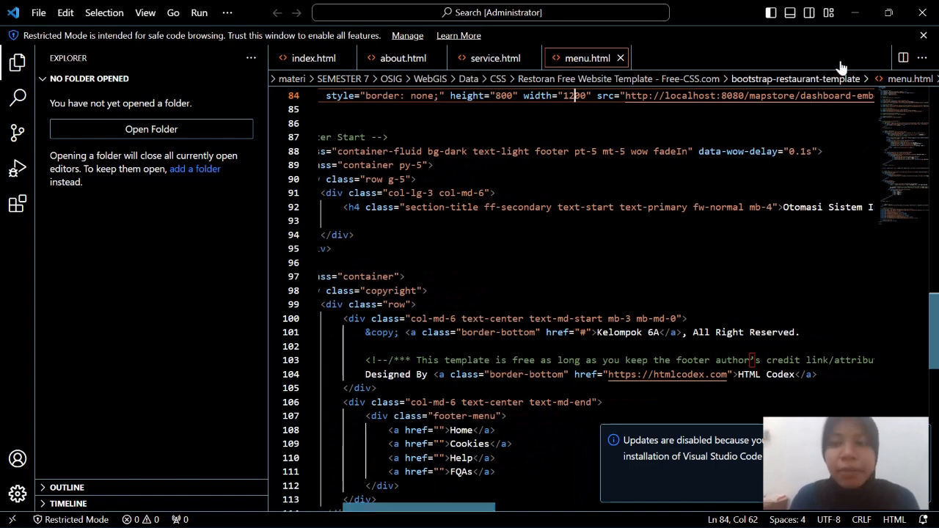
left_click(856, 11)
Open the Neogym template's Free CSS page, then switch to the CSS folder in File Explorer
scroll(421, 337, "down", 3)
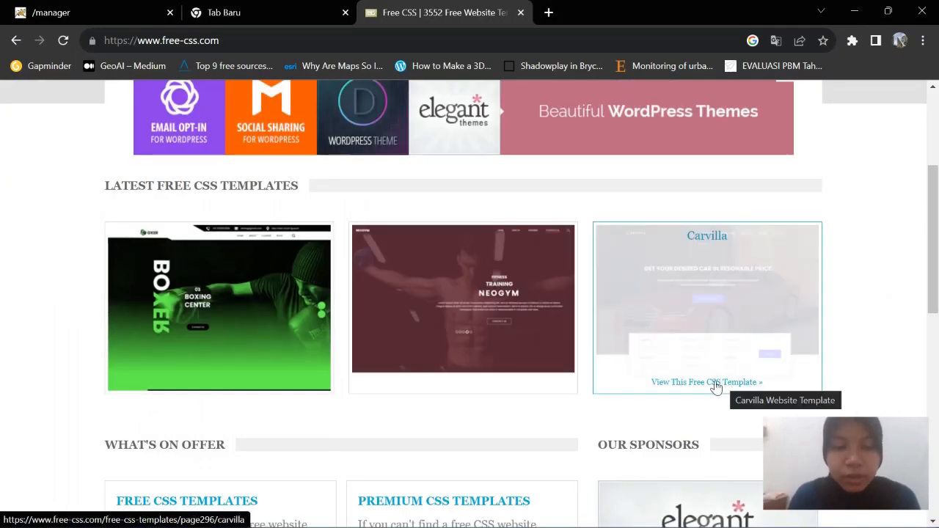
scroll(486, 318, "down", 4)
scroll(505, 374, "up", 4)
scroll(505, 375, "up", 3)
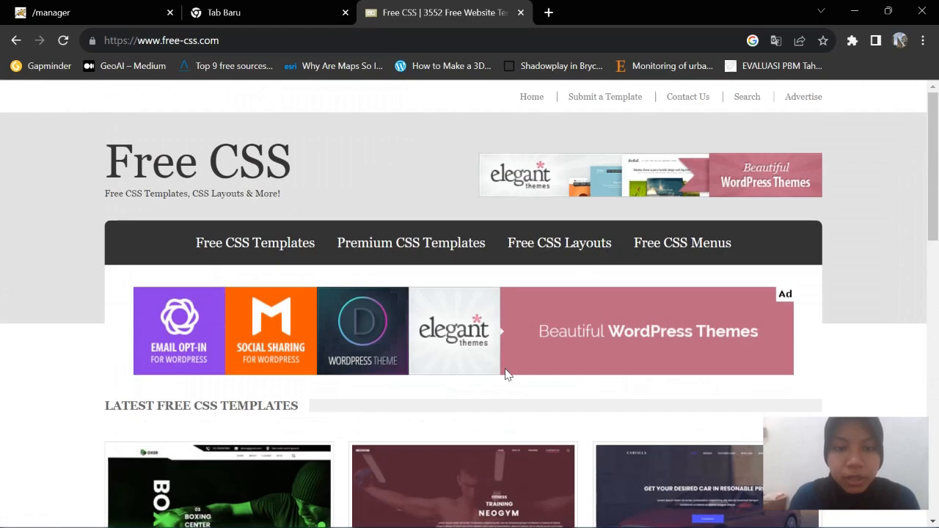
scroll(505, 375, "down", 5)
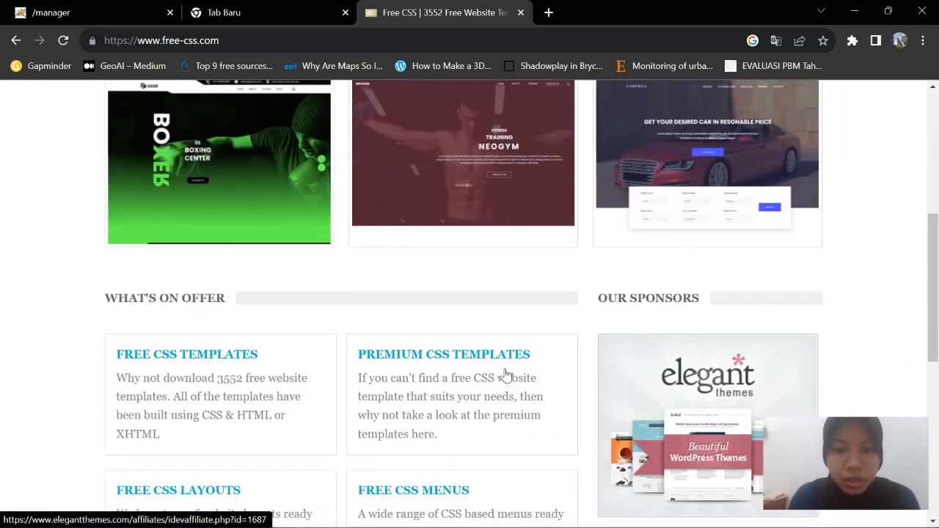
left_click(509, 184)
scroll(652, 331, "down", 5)
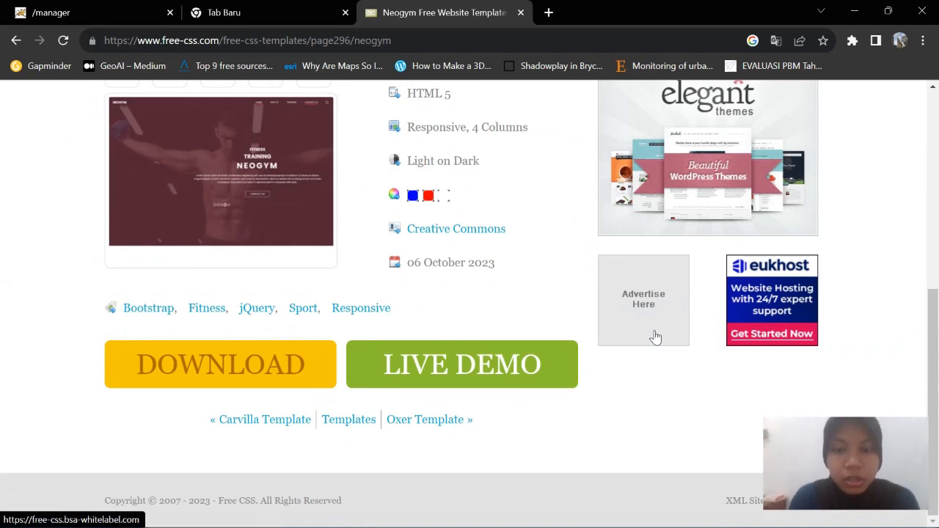
left_click(497, 519)
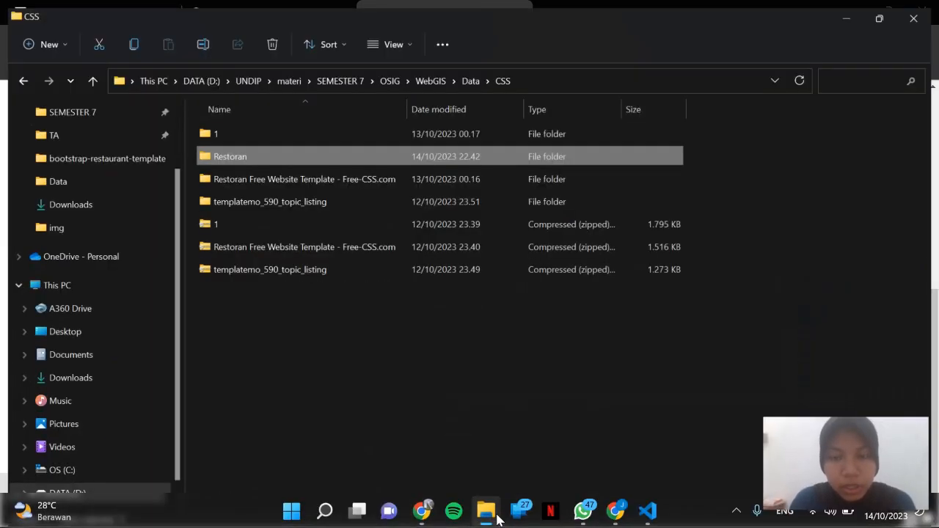
Navigate from the CSS folder into Restoran and then bootstrap-restaurant-template
left_click(260, 319)
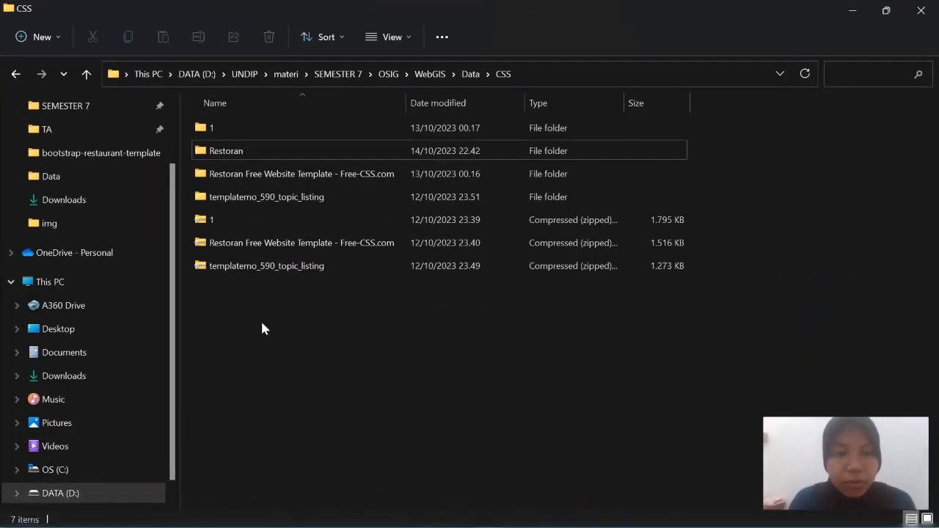
left_click(271, 249)
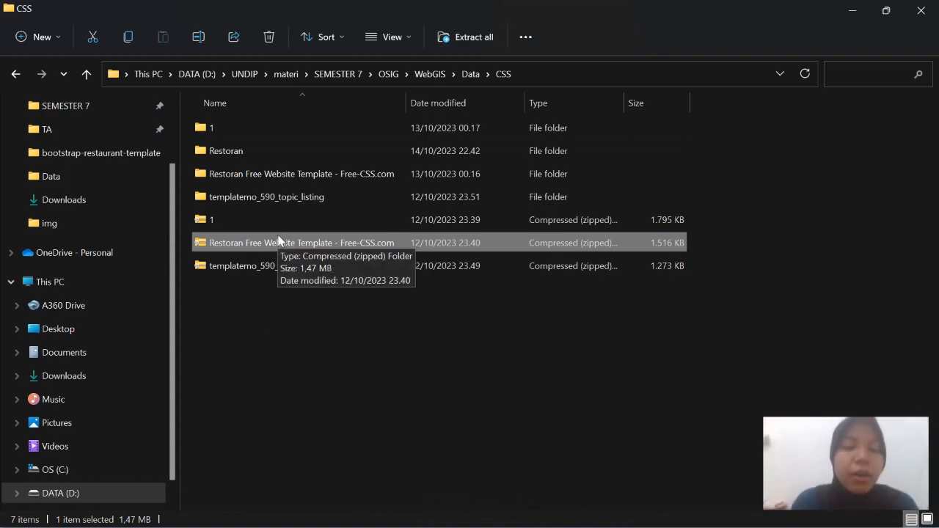
double_click(290, 154)
double_click(300, 135)
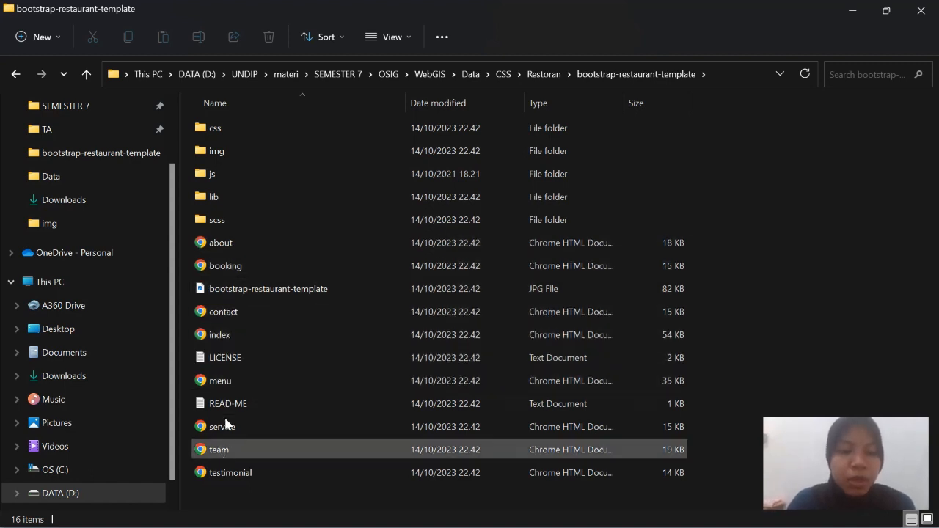
Open the template's index.html in Chrome and scroll through the home page
double_click(230, 335)
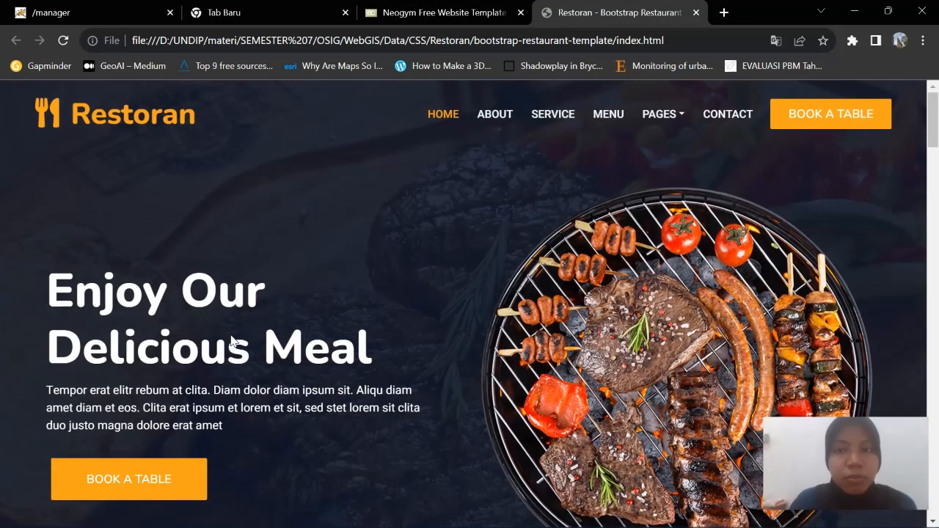
scroll(478, 322, "down", 6)
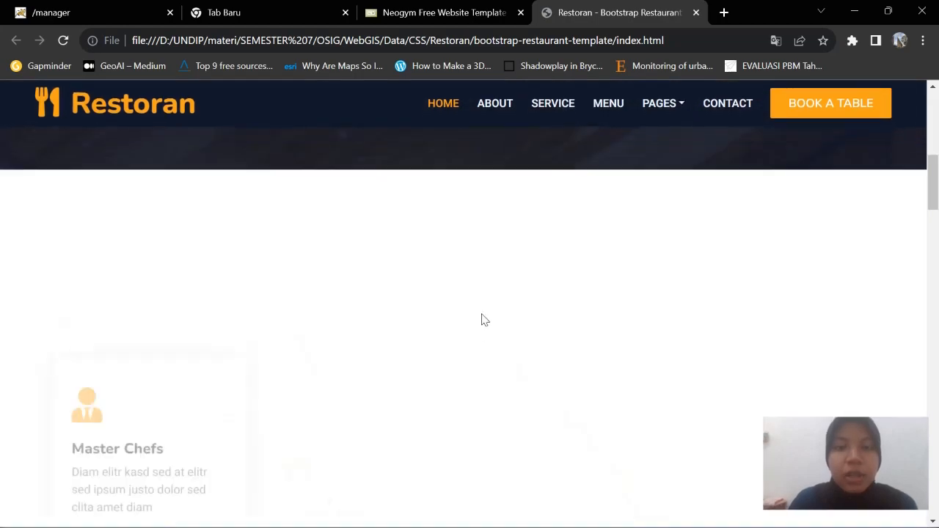
scroll(479, 322, "up", 5)
scroll(662, 189, "up", 1)
scroll(663, 190, "down", 1)
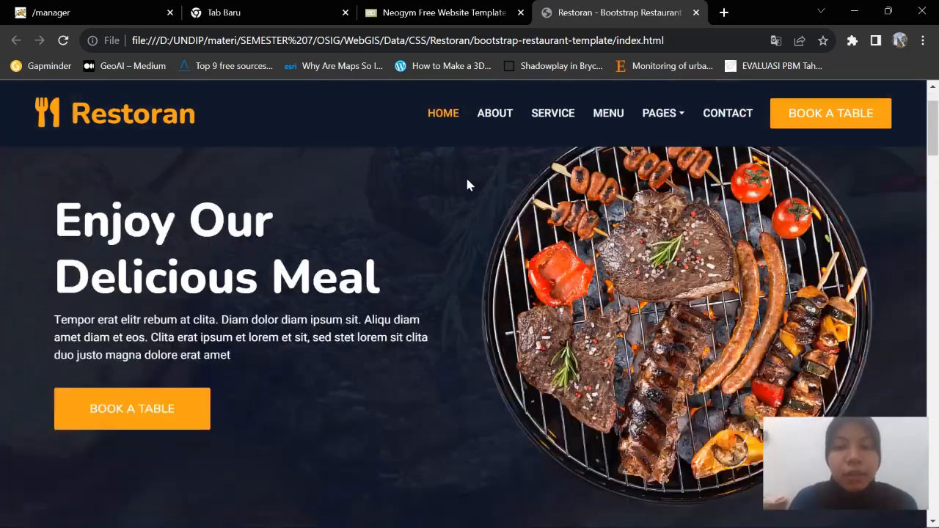
scroll(465, 182, "up", 1)
scroll(369, 265, "down", 8)
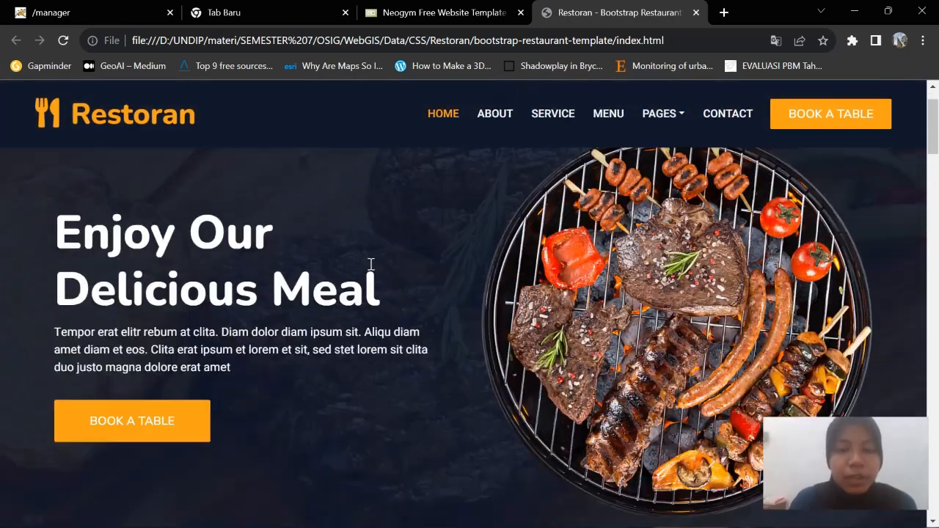
scroll(369, 265, "up", 4)
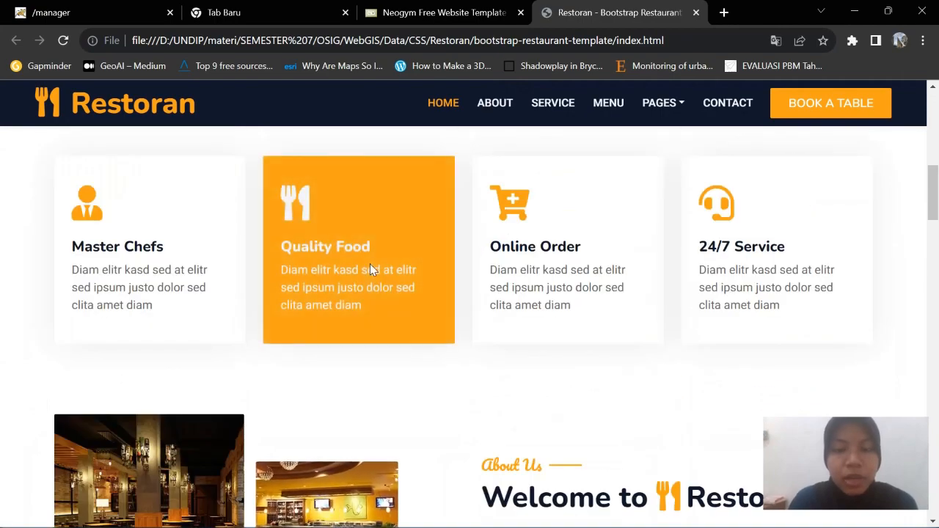
scroll(369, 270, "down", 8)
scroll(377, 272, "up", 2)
scroll(379, 273, "up", 6)
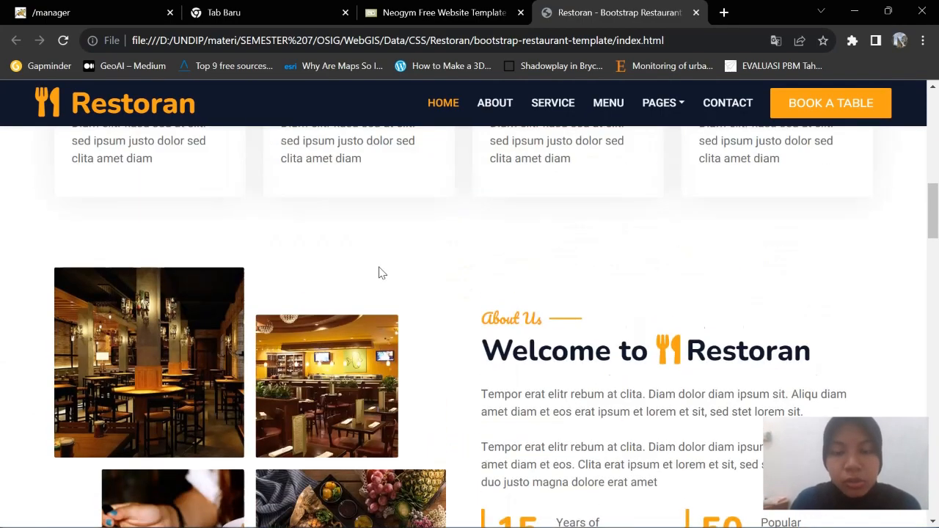
scroll(379, 273, "down", 6)
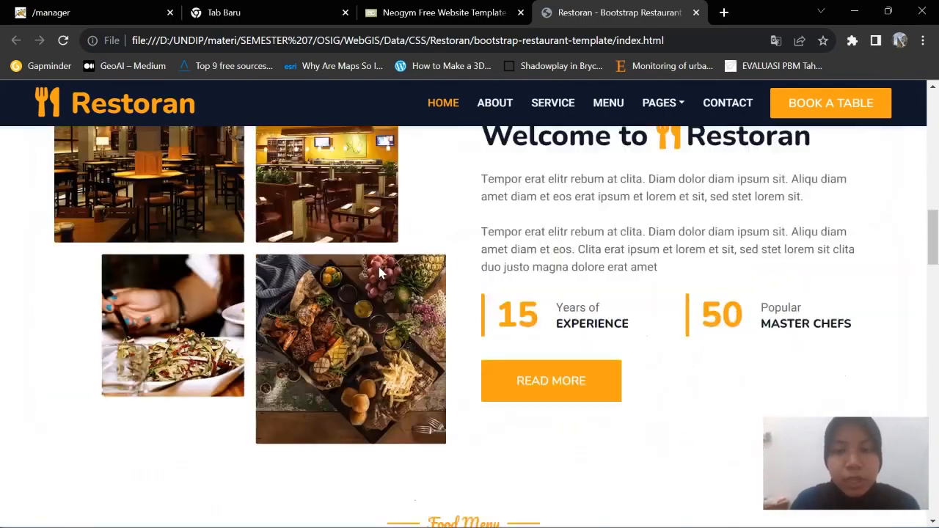
scroll(379, 270, "up", 10)
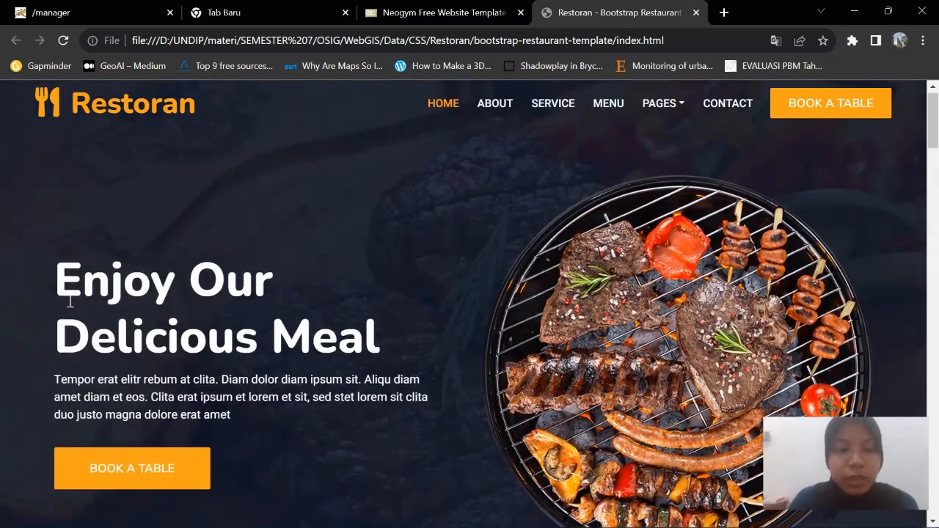
scroll(559, 320, "down", 5)
scroll(559, 320, "down", 4)
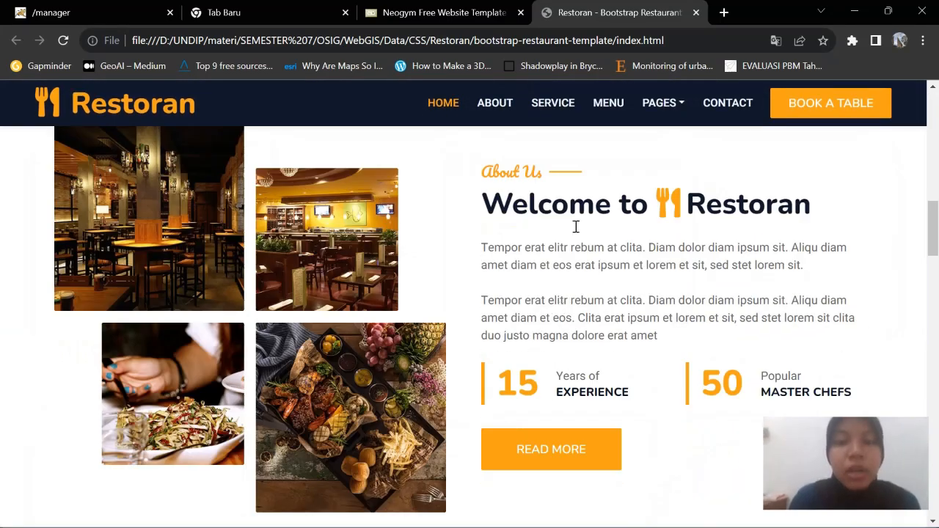
View the About and Service pages, return Home, and minimize Chrome
left_click(505, 108)
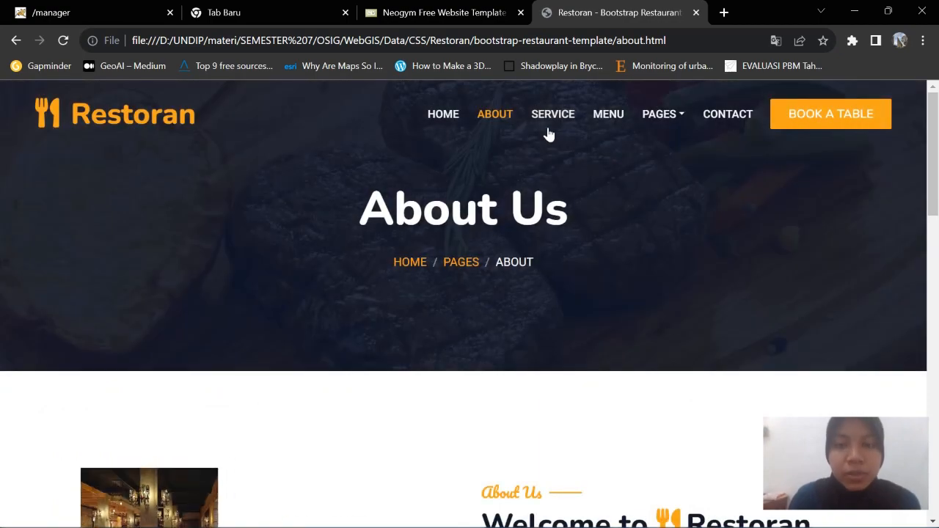
left_click(550, 119)
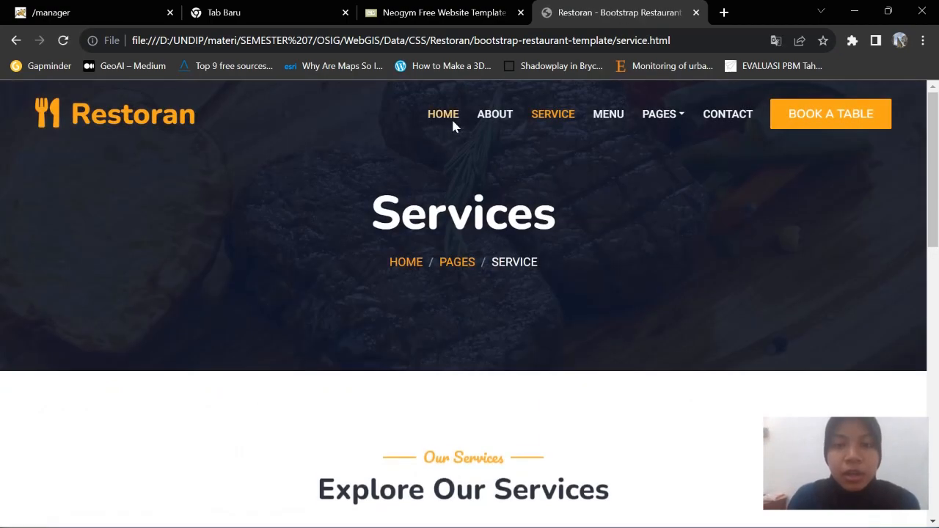
left_click(452, 123)
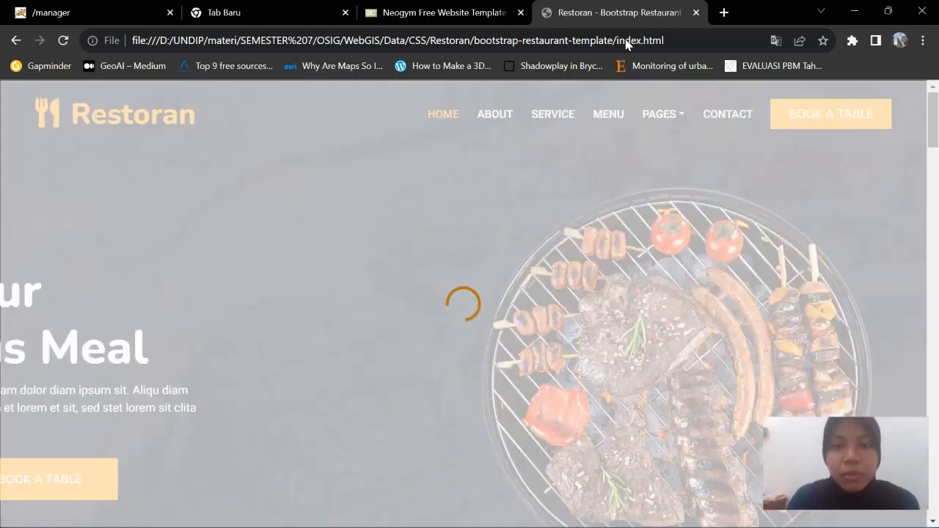
left_click(854, 11)
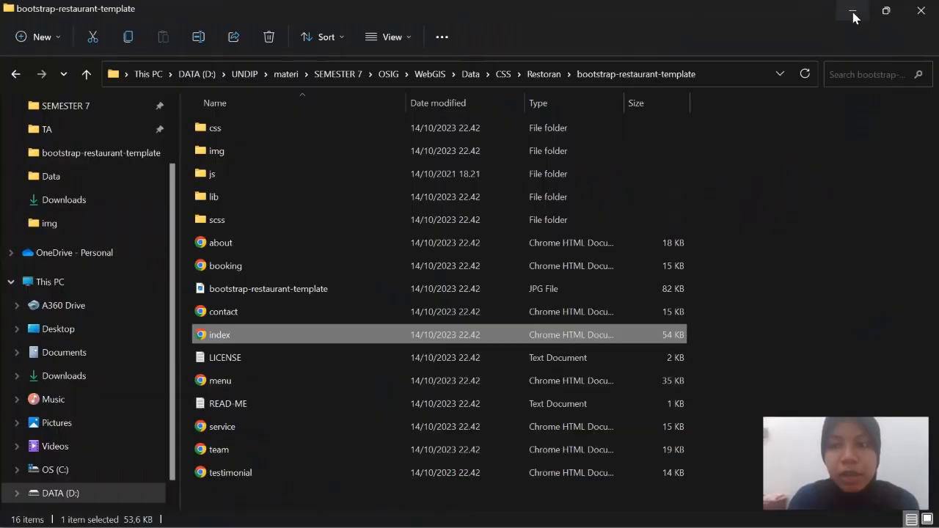
Open the template's index.html with Visual Studio Code from File Explorer's Open with menu
left_click(852, 11)
mouse_move(537, 517)
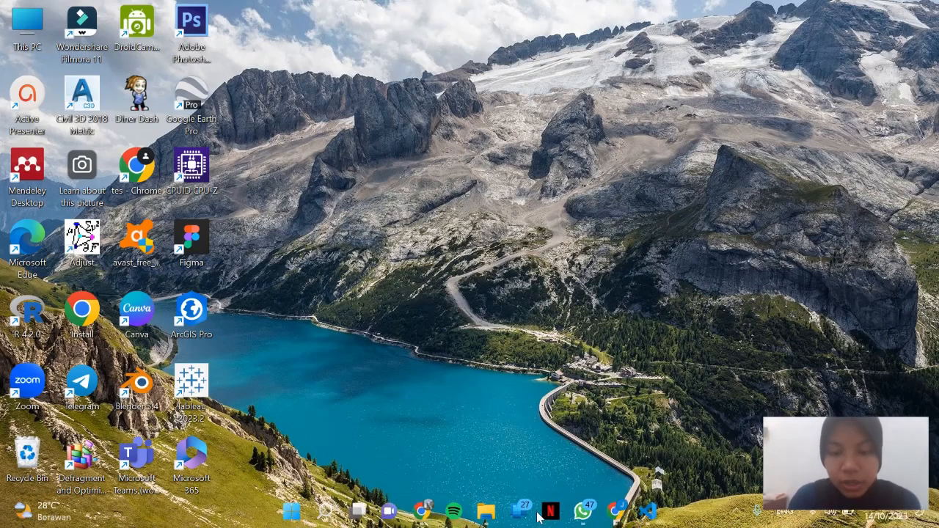
left_click(495, 515)
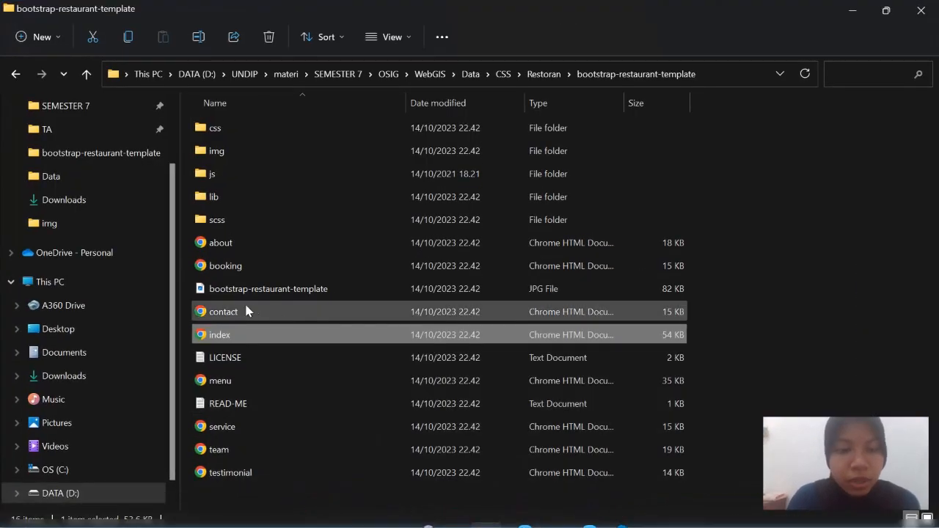
right_click(235, 339)
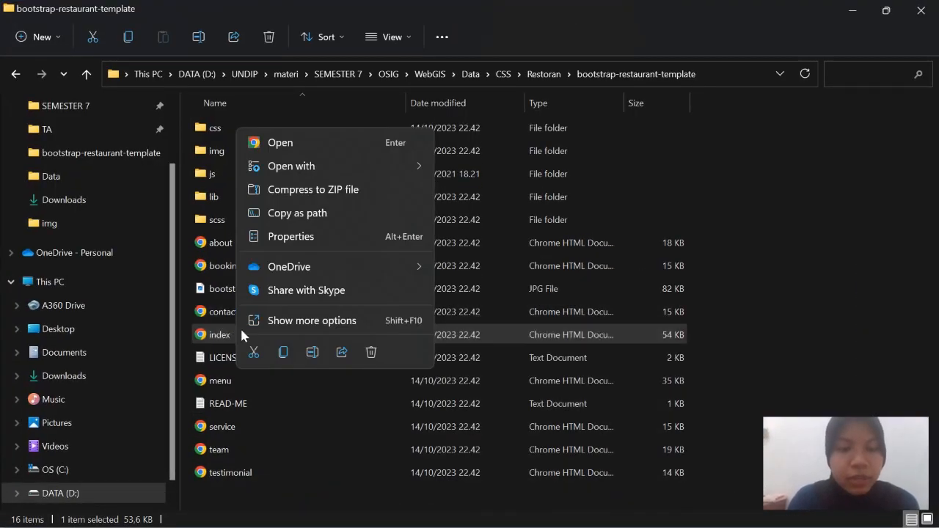
mouse_move(369, 164)
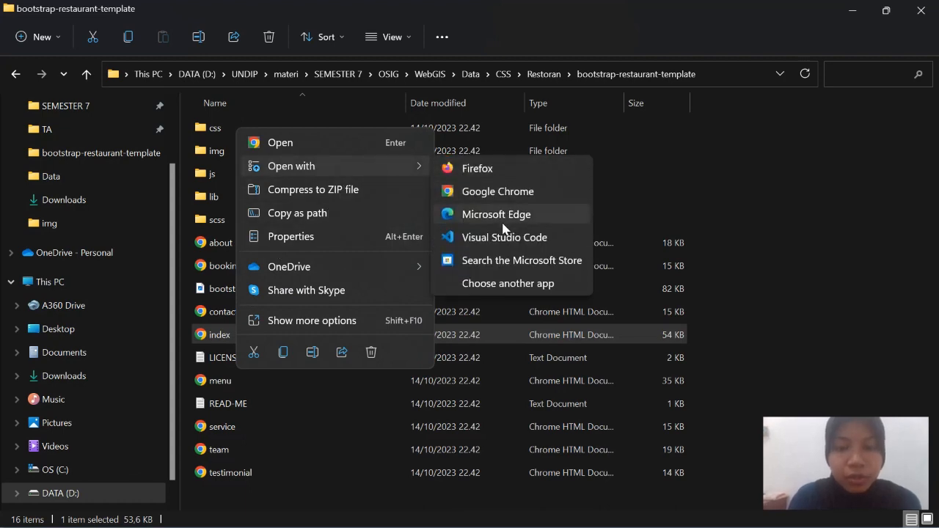
left_click(504, 235)
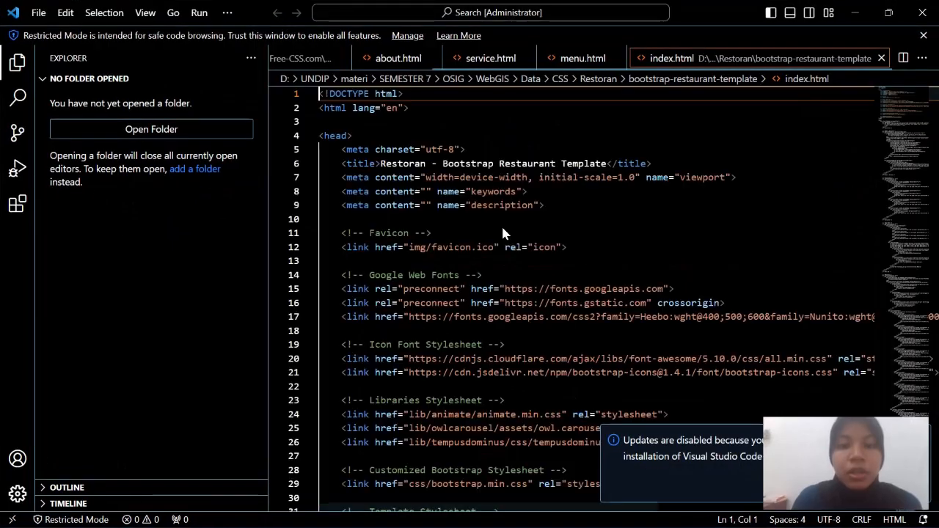
scroll(513, 215, "down", 2)
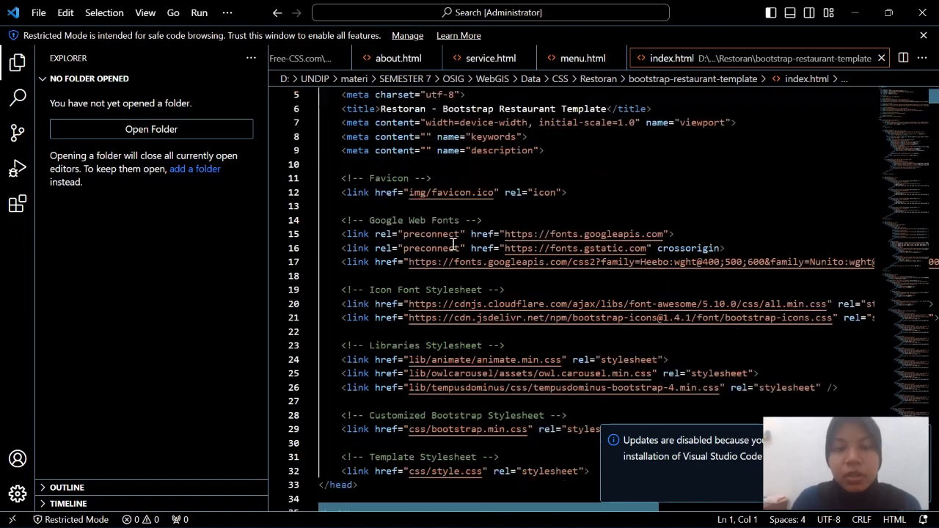
scroll(453, 245, "up", 2)
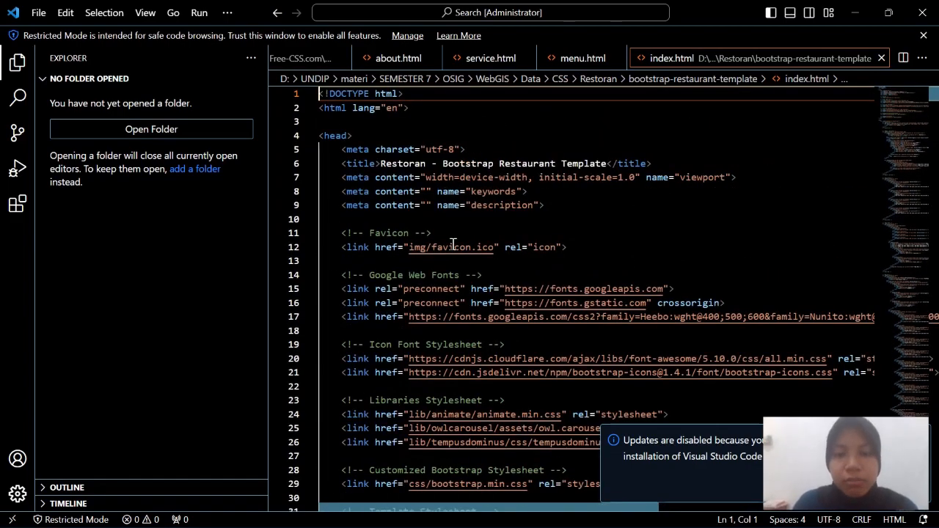
scroll(452, 244, "down", 20)
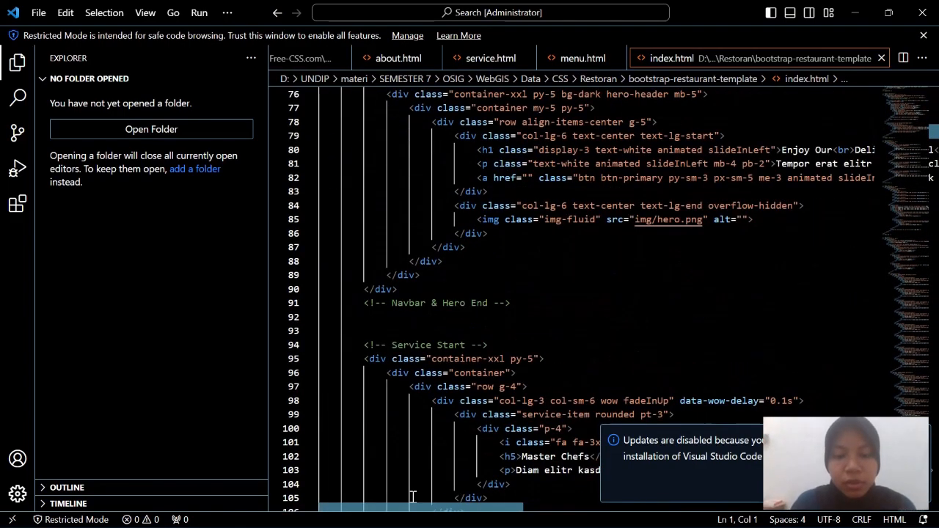
scroll(495, 309, "down", 12)
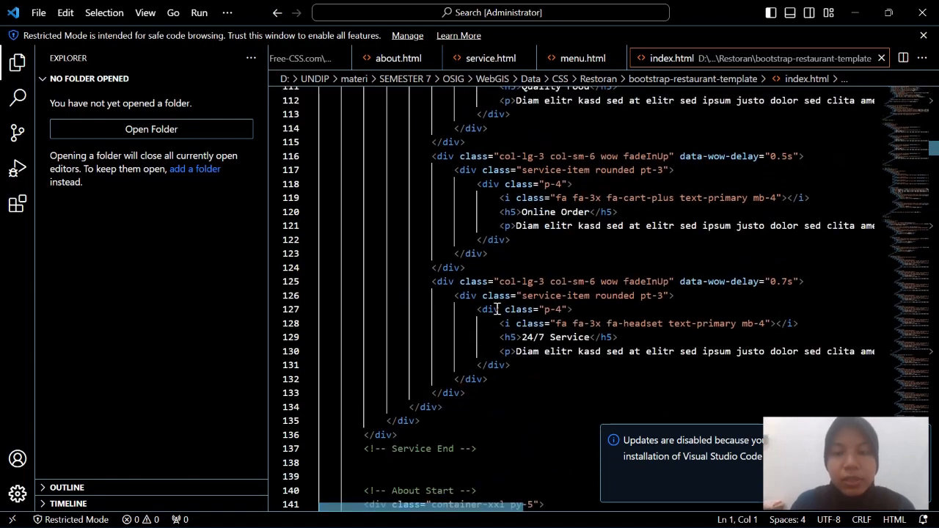
scroll(496, 309, "down", 10)
scroll(499, 300, "up", 15)
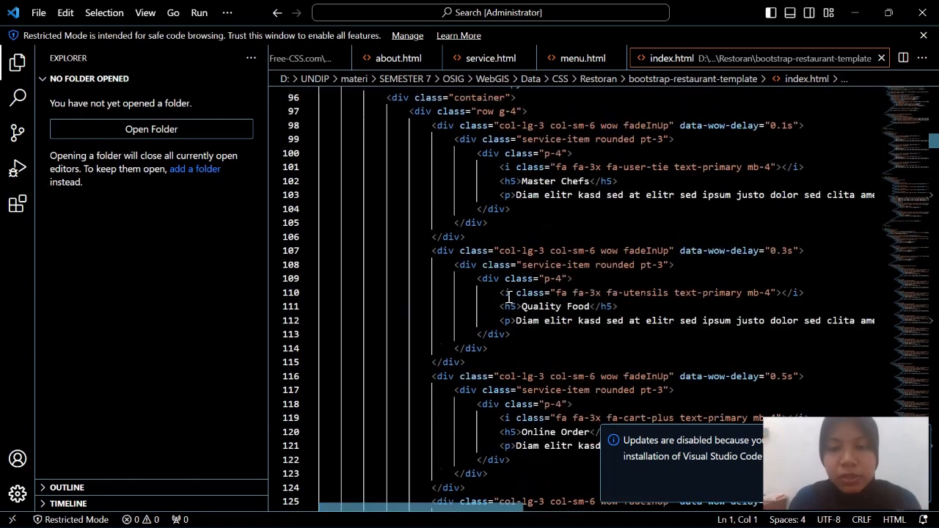
scroll(507, 297, "up", 4)
scroll(511, 291, "up", 3)
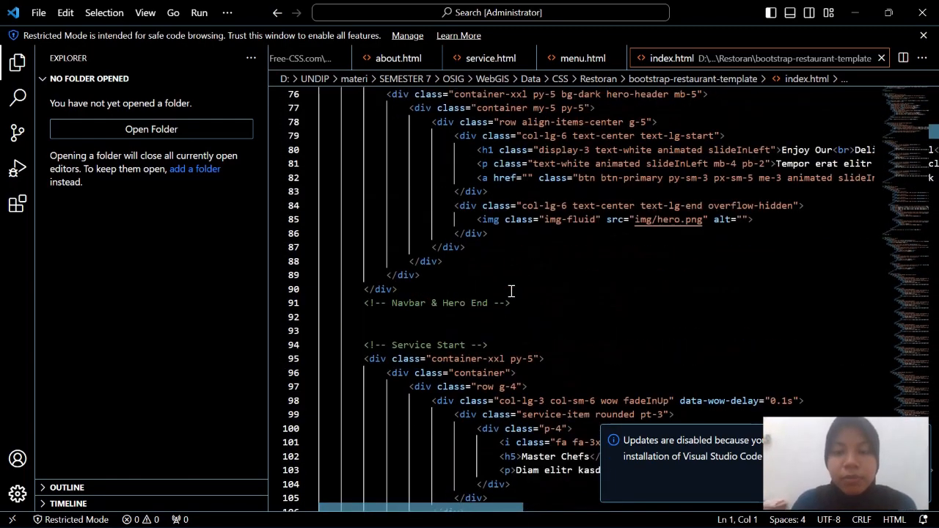
scroll(511, 291, "down", 13)
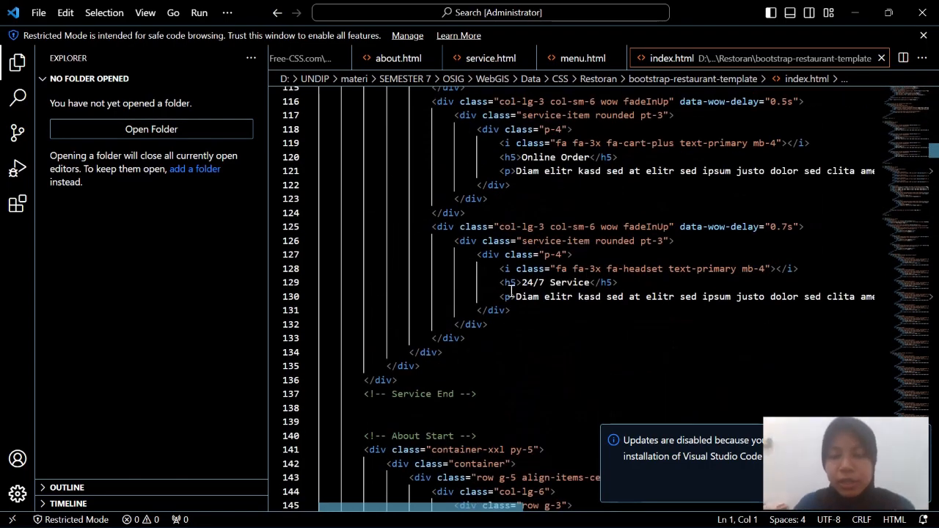
scroll(512, 291, "up", 6)
mouse_move(355, 525)
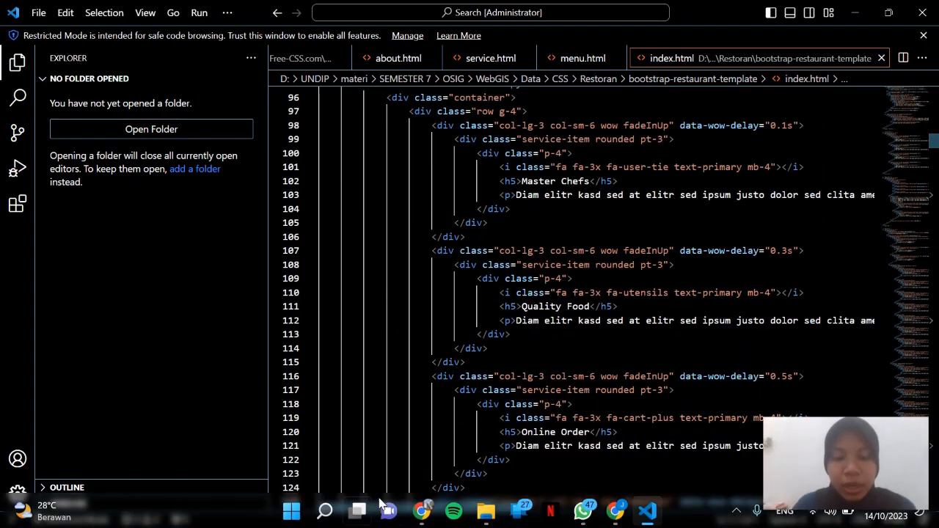
left_click(418, 514)
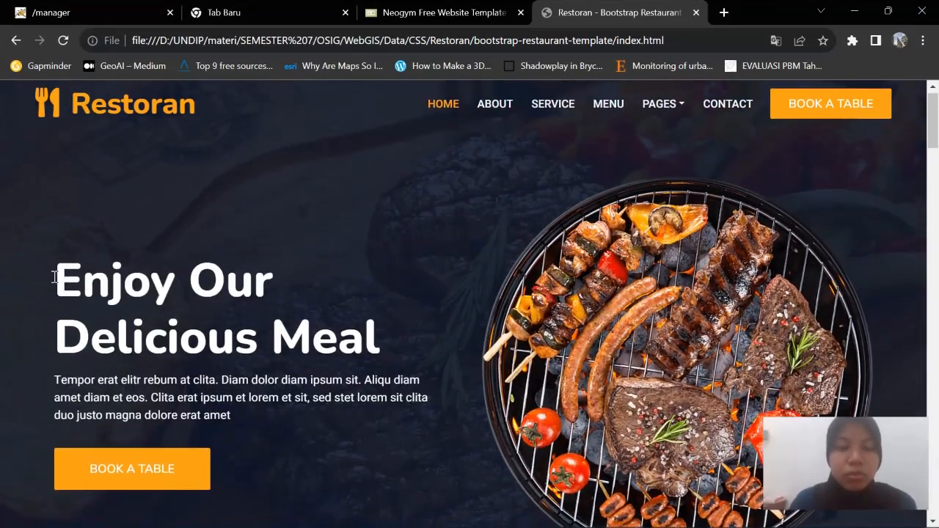
left_click_drag(60, 276, 365, 338)
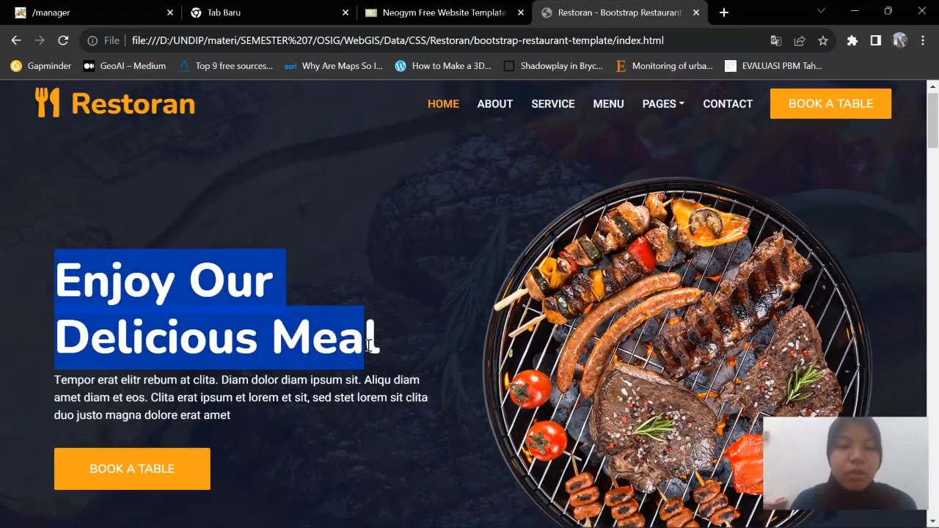
left_click(853, 11)
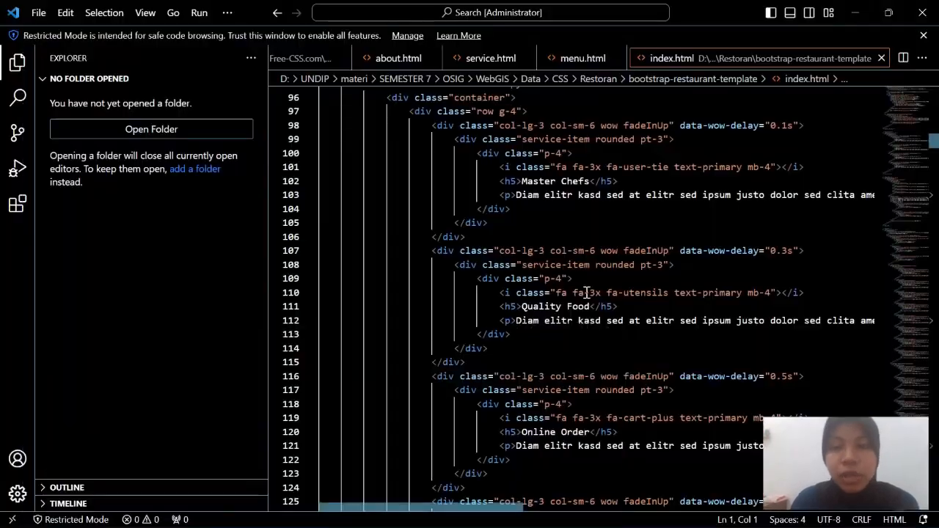
scroll(645, 266, "up", 12)
scroll(644, 266, "up", 7)
scroll(644, 267, "up", 13)
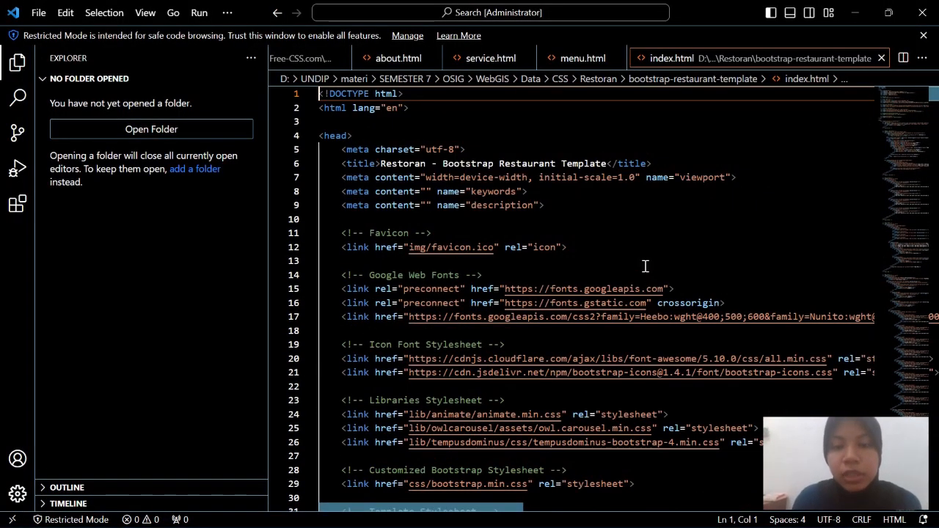
left_click(392, 205)
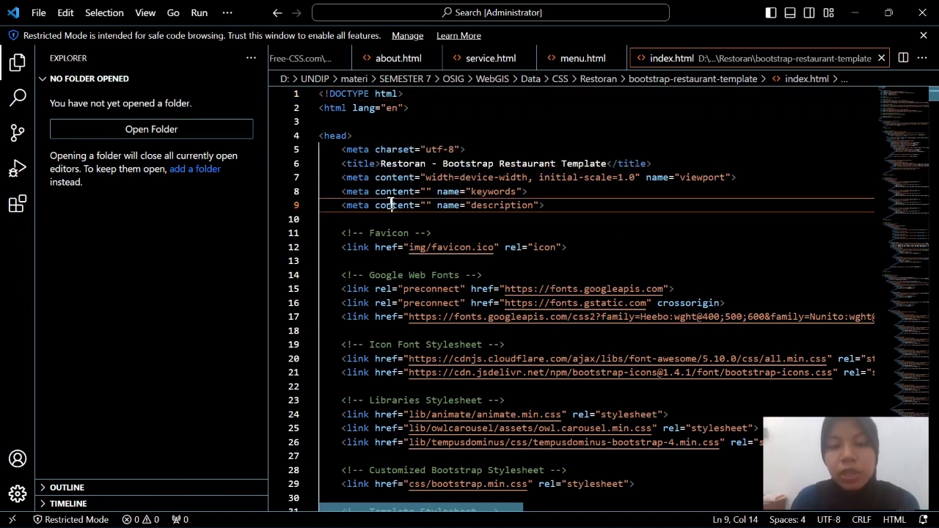
left_click(380, 166)
left_click_drag(380, 164, 596, 159)
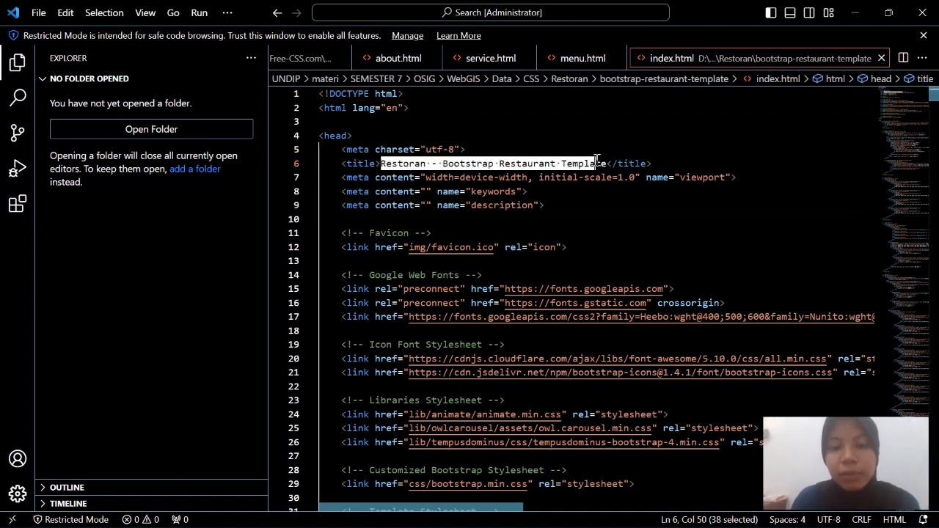
scroll(557, 273, "down", 20)
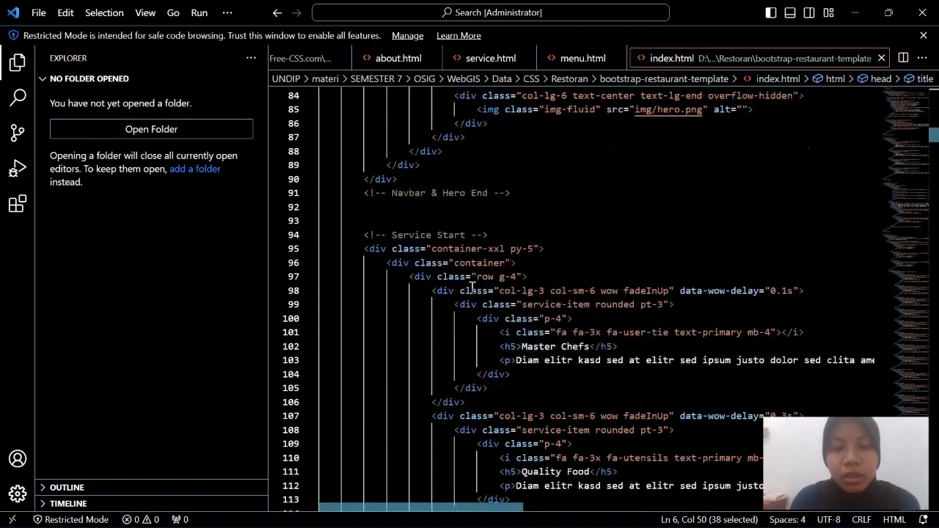
scroll(471, 288, "up", 20)
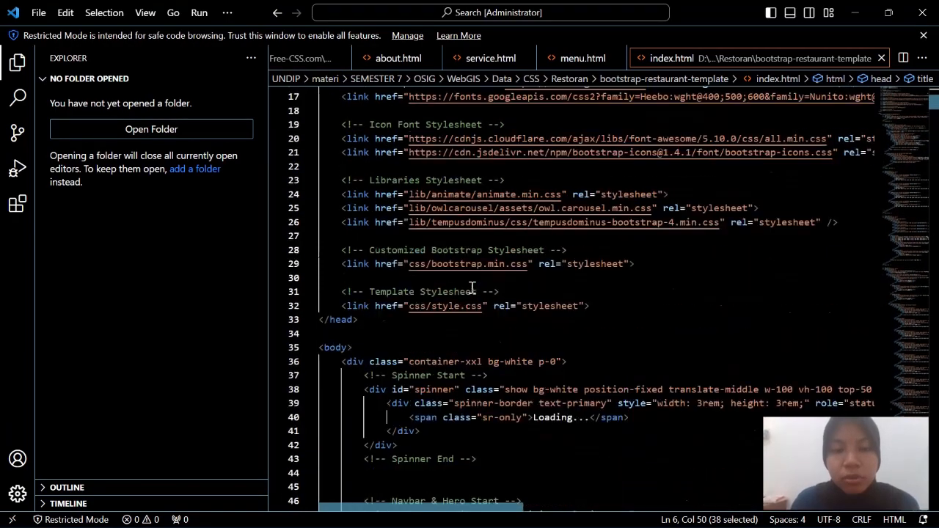
left_click(423, 204)
scroll(419, 330, "down", 9)
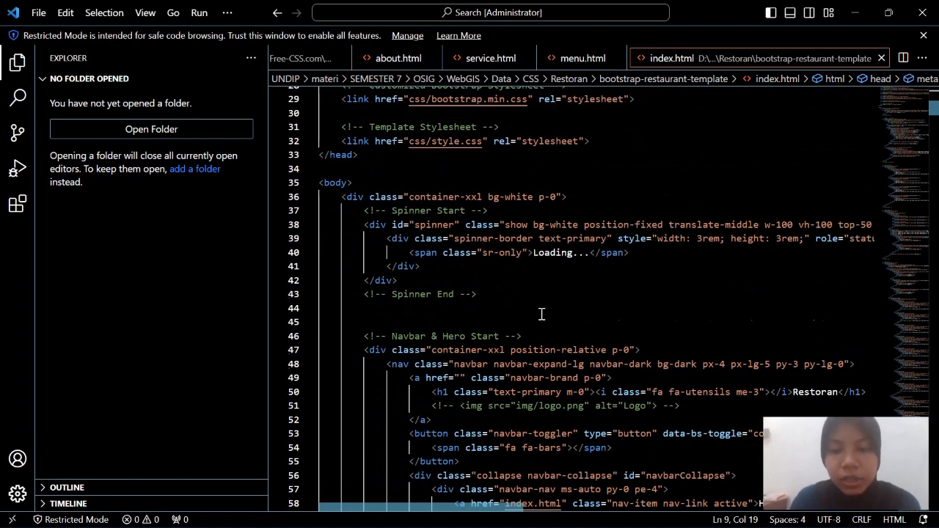
scroll(542, 314, "down", 4)
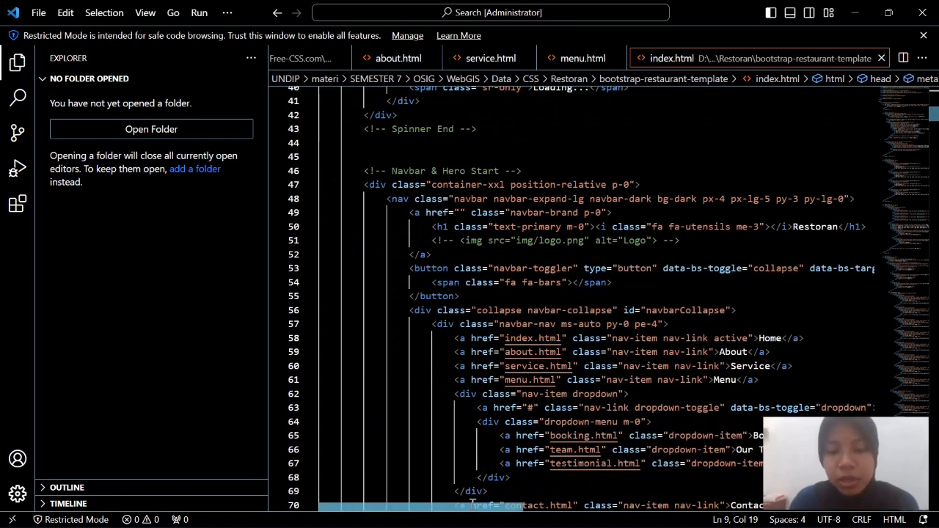
left_click_drag(478, 506, 506, 508)
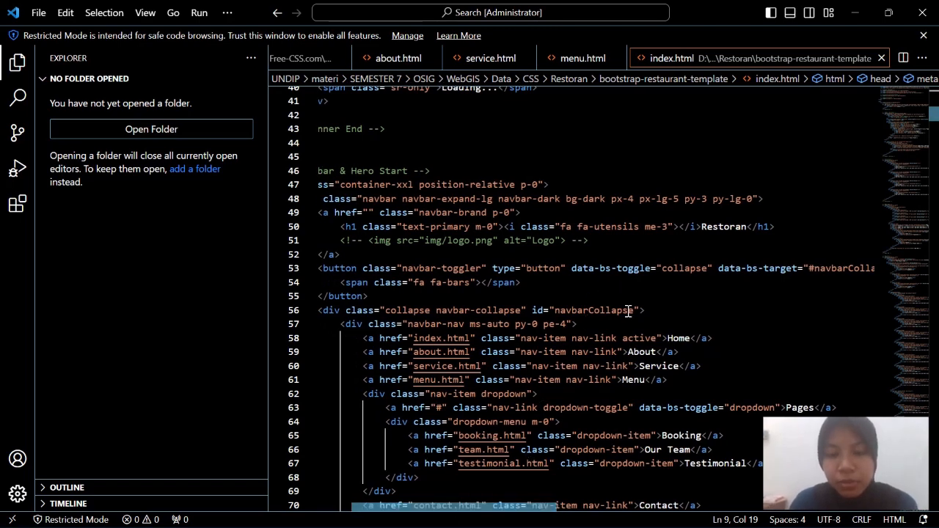
scroll(655, 287, "down", 4)
scroll(700, 235, "up", 3)
left_click_drag(701, 171, 743, 171)
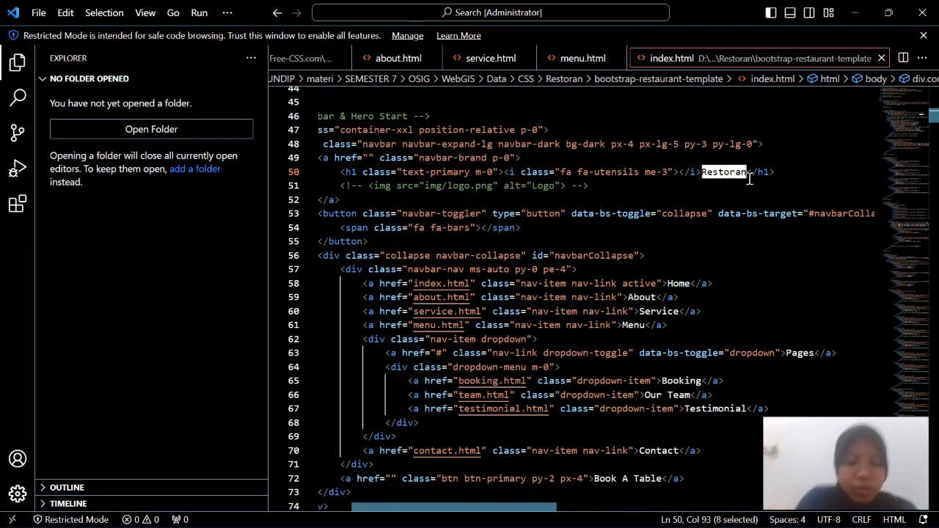
Change the index.html navbar brand text to Warmindo, then switch to the site in Chrome
type("Wa")
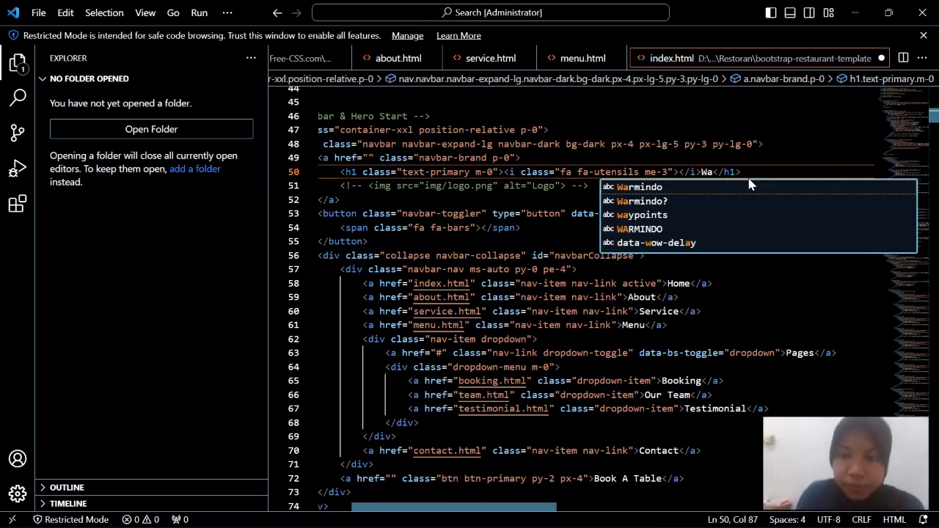
left_click(665, 186)
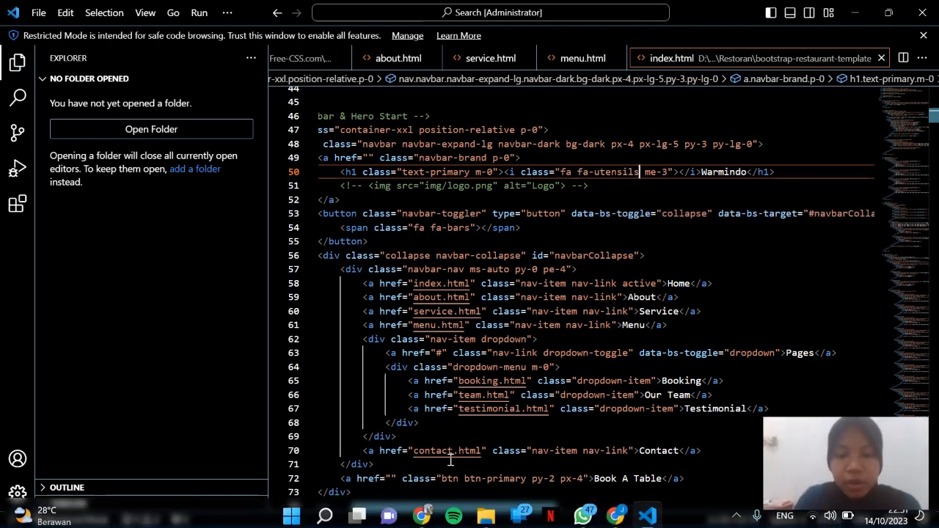
left_click(421, 512)
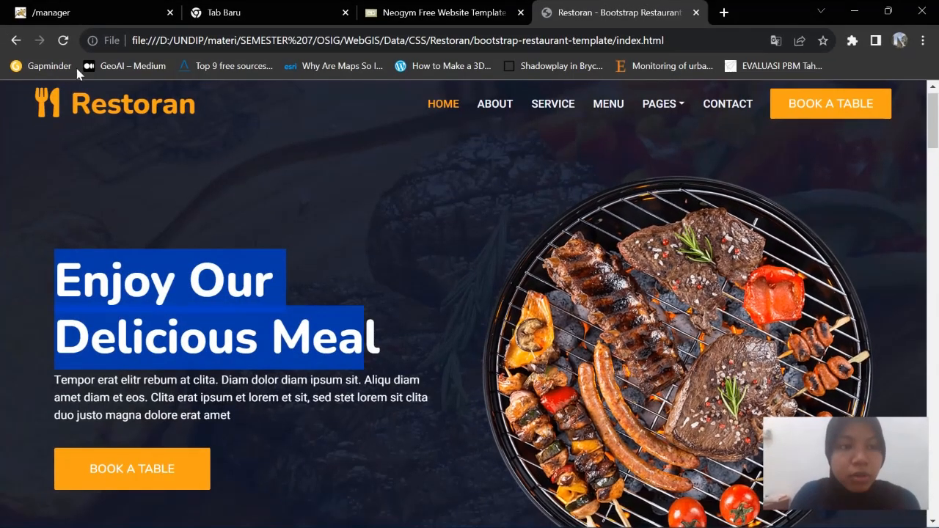
Reload the local home page so the logo shows Warmindo, and scroll through it
left_click(63, 40)
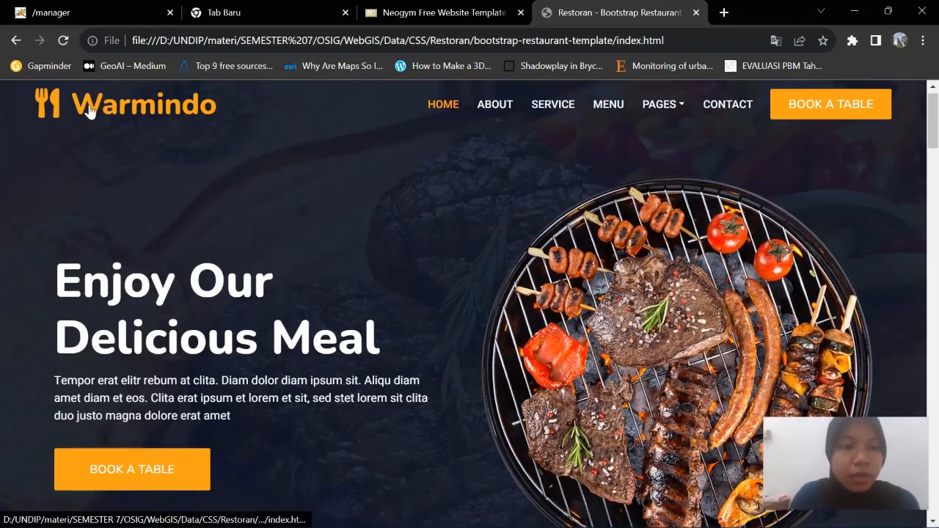
scroll(496, 346, "down", 12)
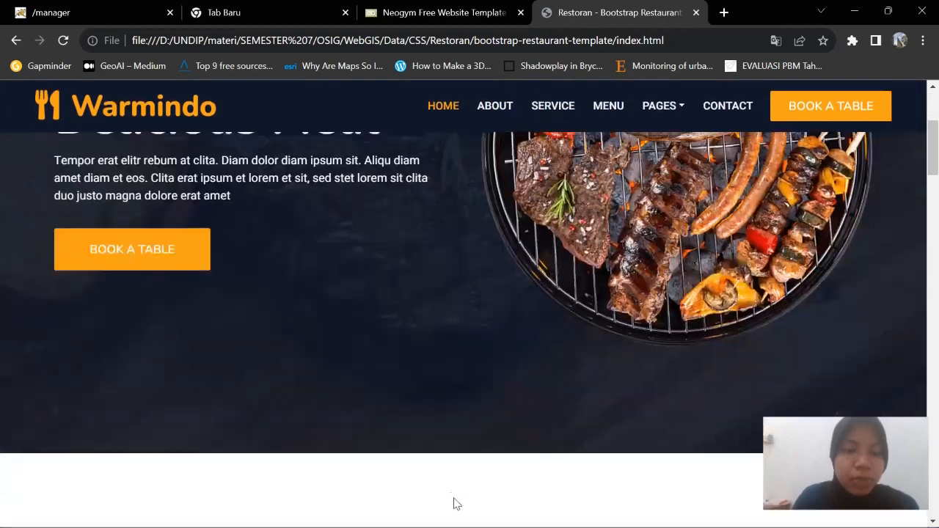
scroll(555, 291, "up", 12)
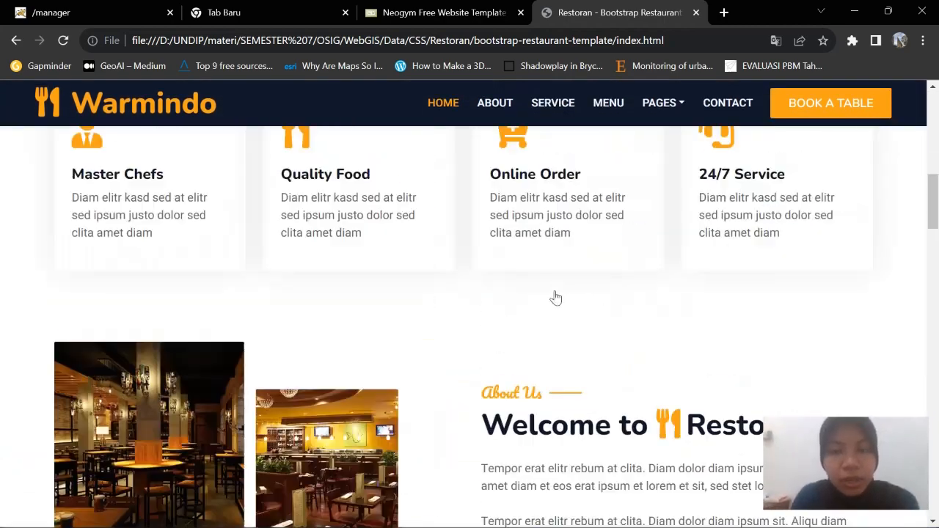
scroll(561, 281, "down", 10)
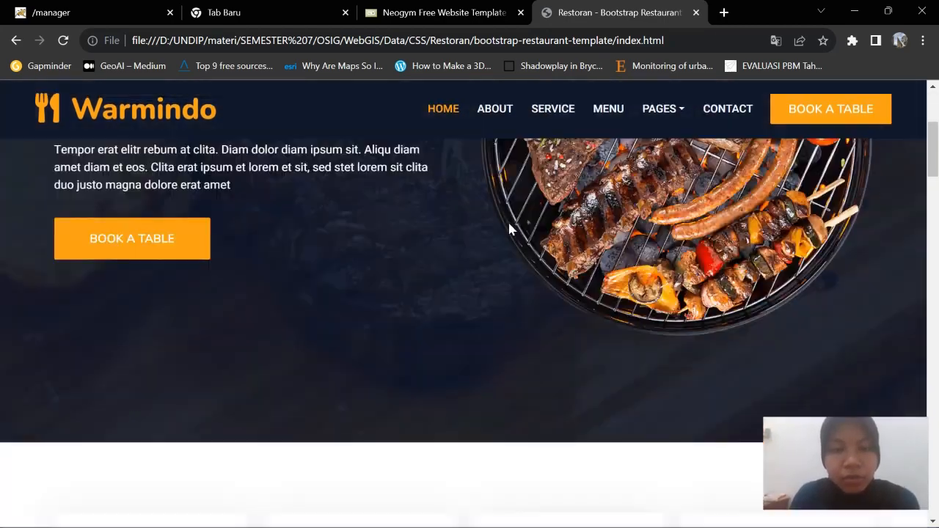
scroll(578, 205, "up", 3)
scroll(526, 202, "up", 2)
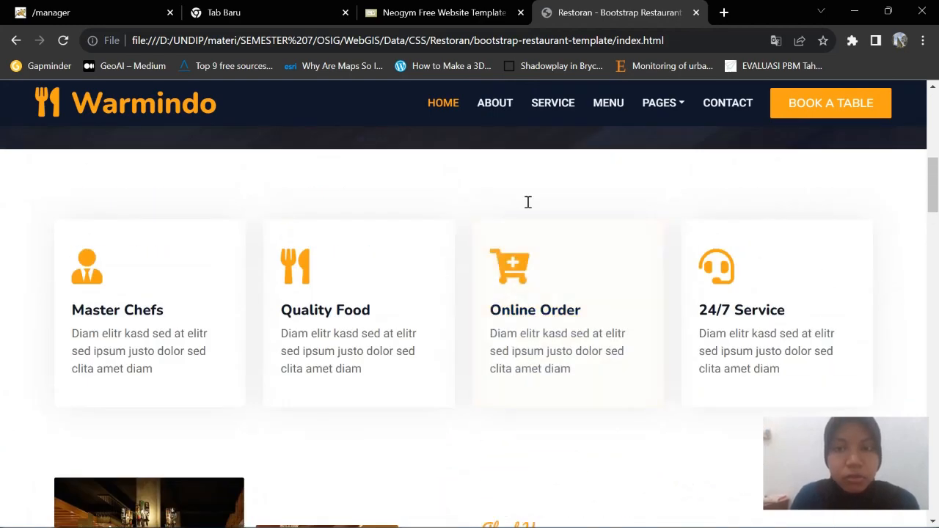
scroll(440, 293, "down", 4)
Check the About, Service and Menu pages of the local site
left_click(509, 115)
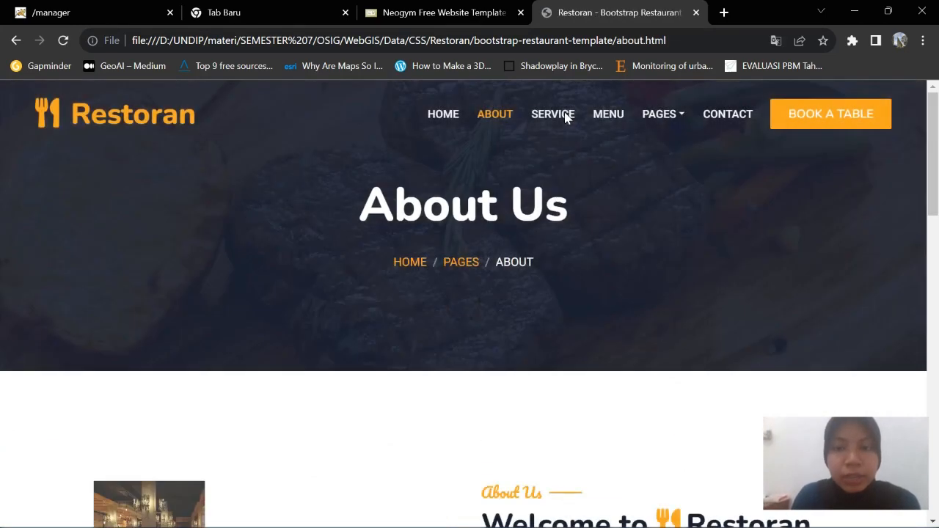
left_click(566, 118)
left_click(596, 116)
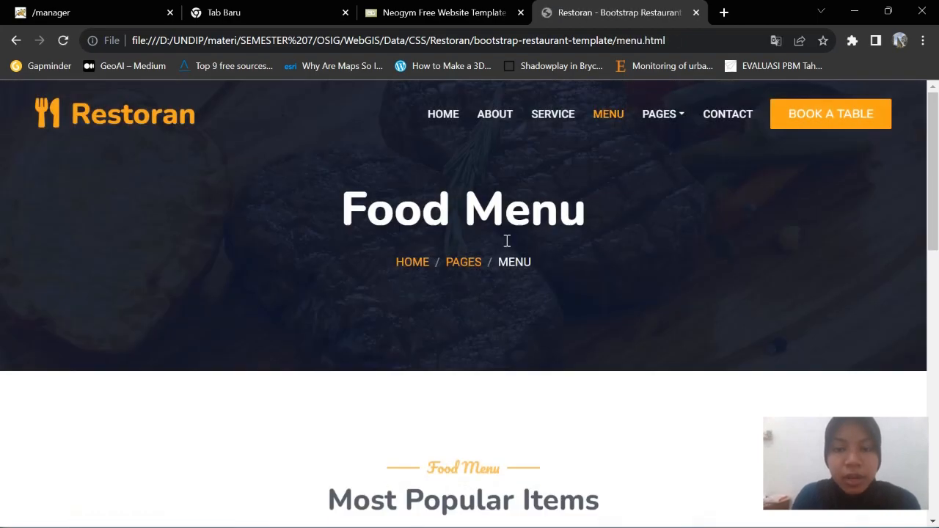
scroll(505, 250, "down", 5)
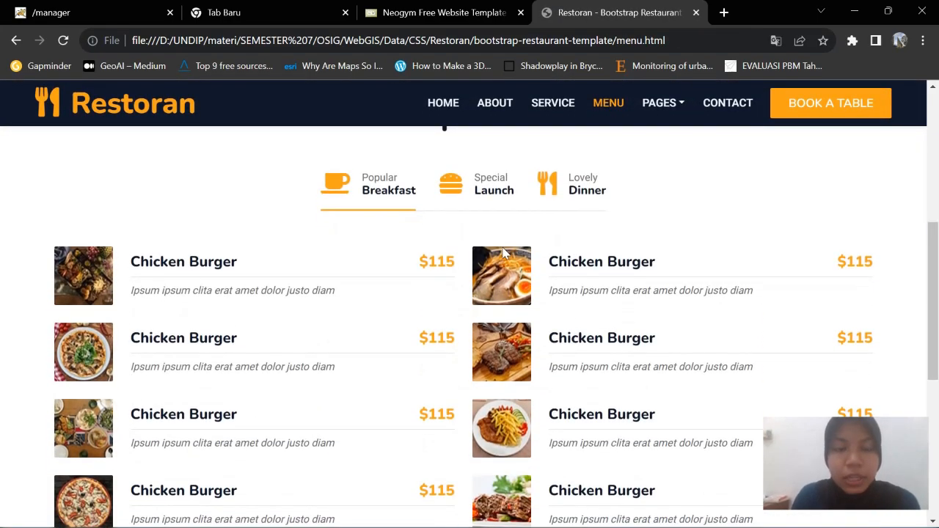
scroll(503, 253, "up", 5)
scroll(503, 253, "down", 10)
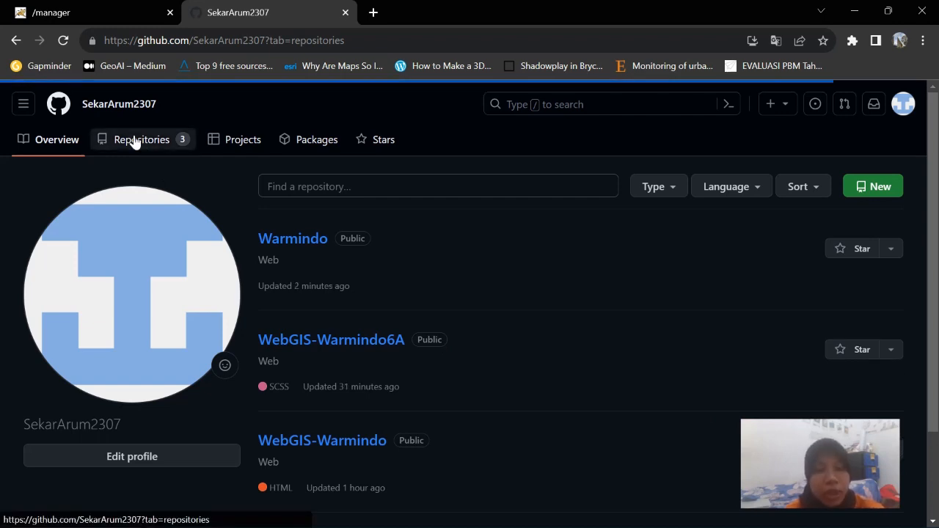
Start a new GitHub repository named Warmindo6A with description Web
left_click(859, 188)
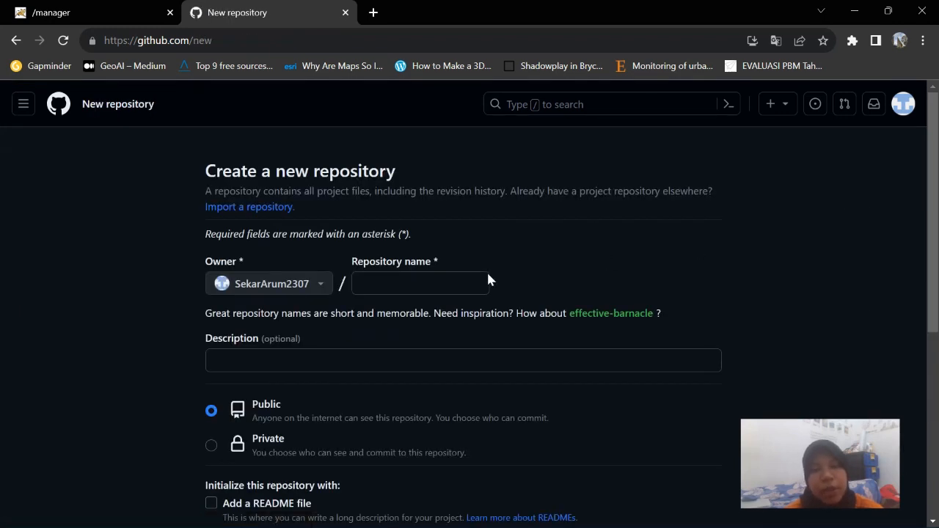
left_click(455, 282)
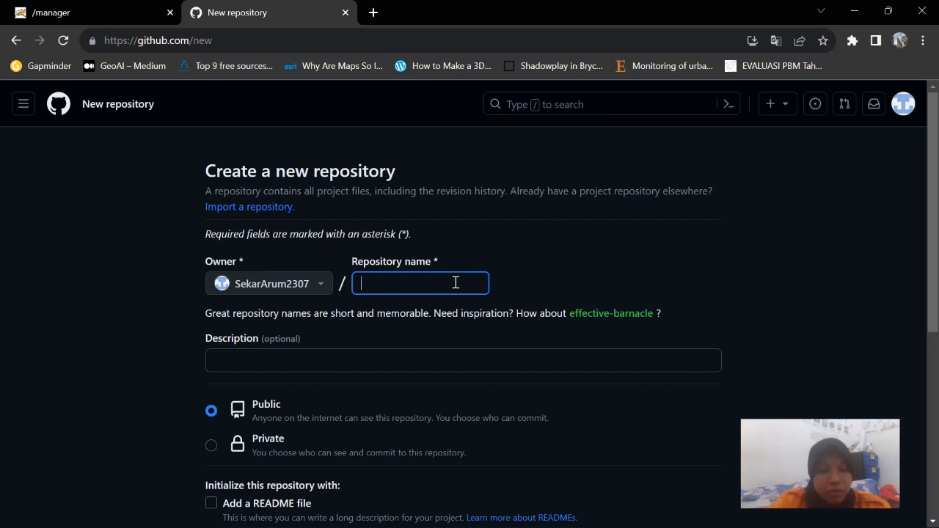
type("Warmin")
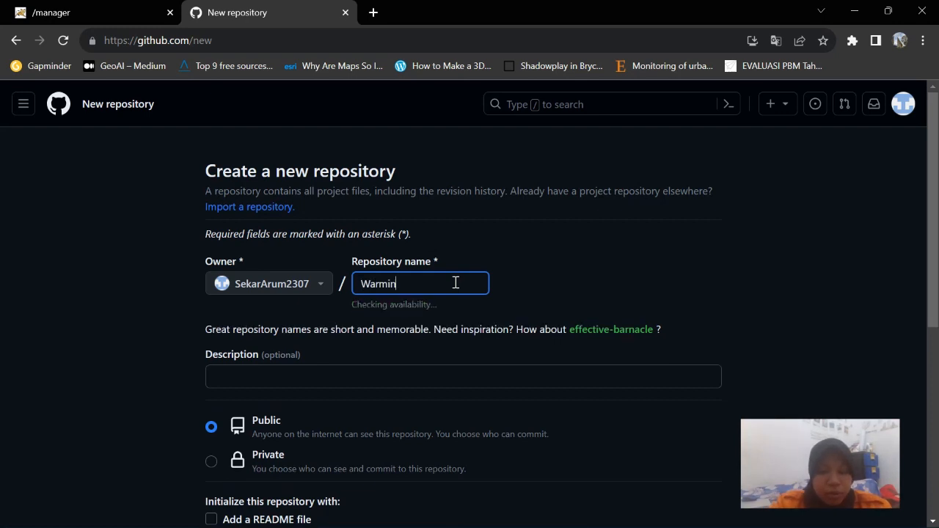
type("do6A")
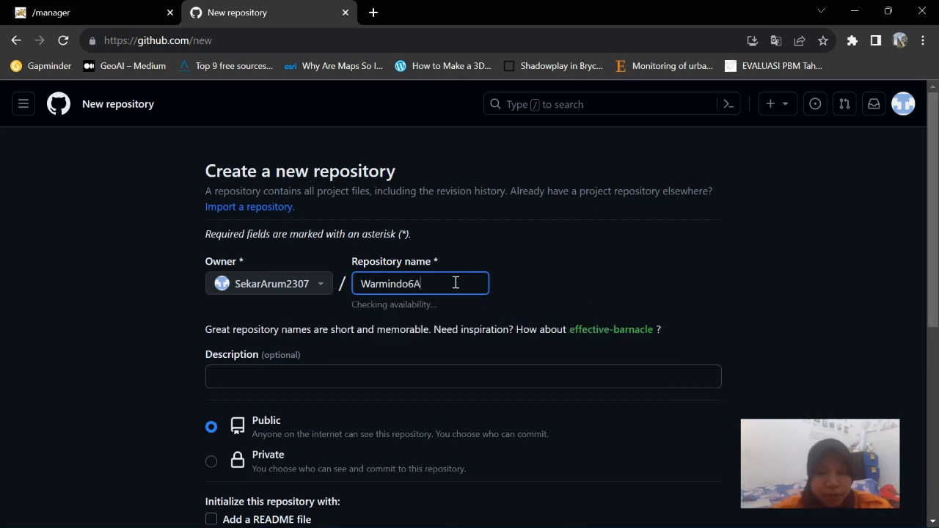
left_click(340, 376)
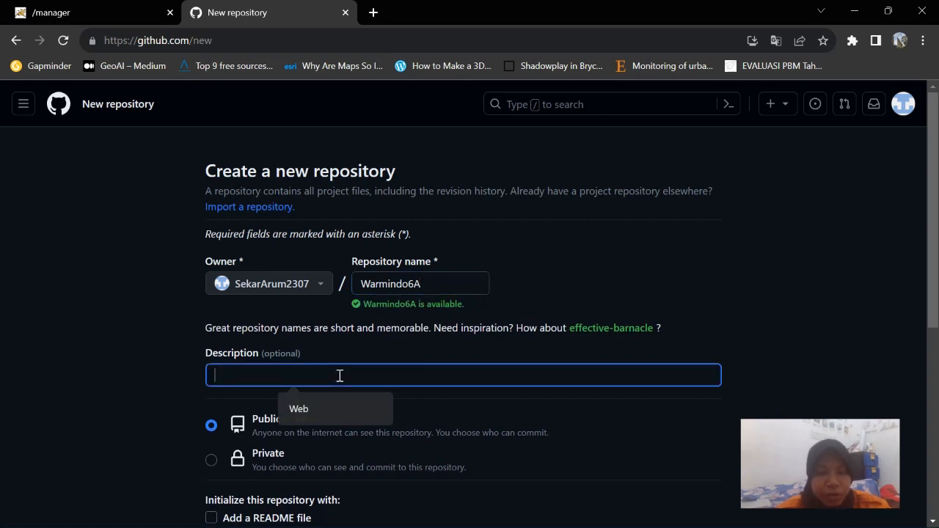
type("Web")
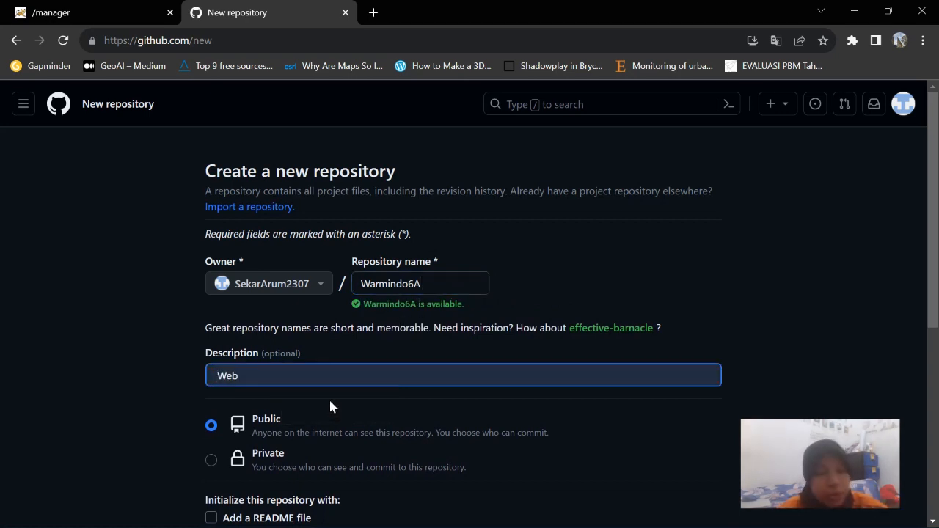
Keep the repository Public, add a README file, and create it
scroll(330, 407, "down", 1)
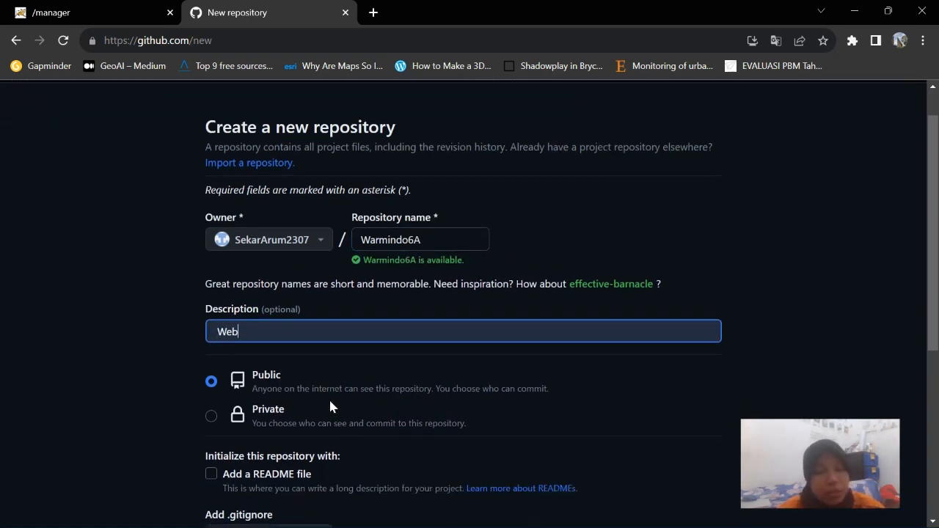
left_click(213, 417)
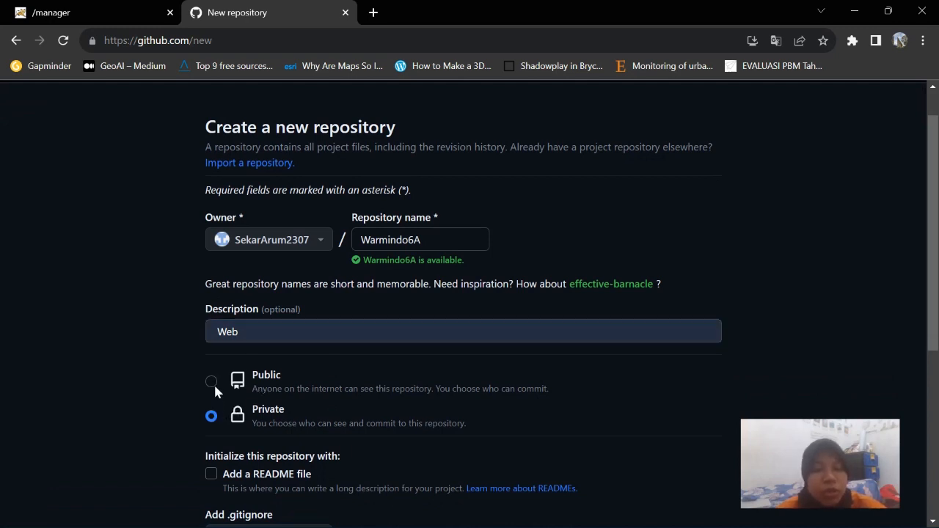
left_click(213, 383)
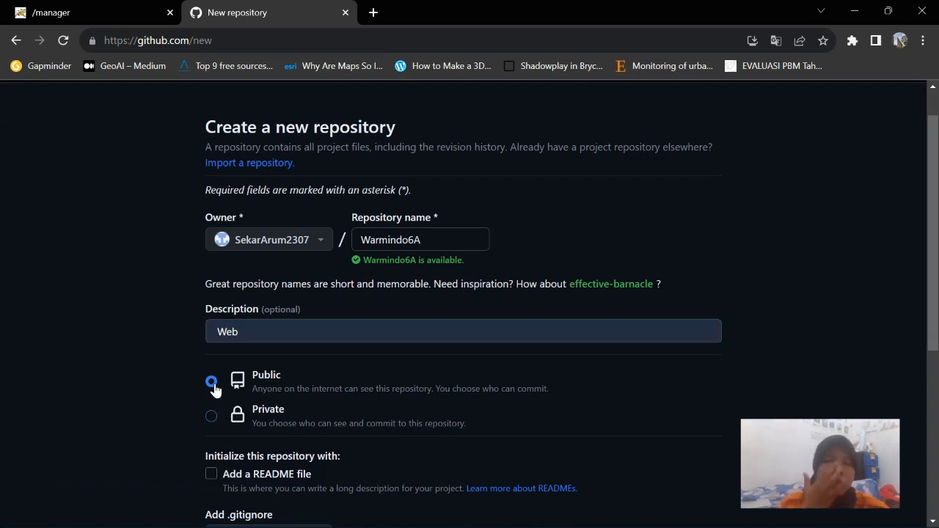
scroll(262, 355, "down", 1)
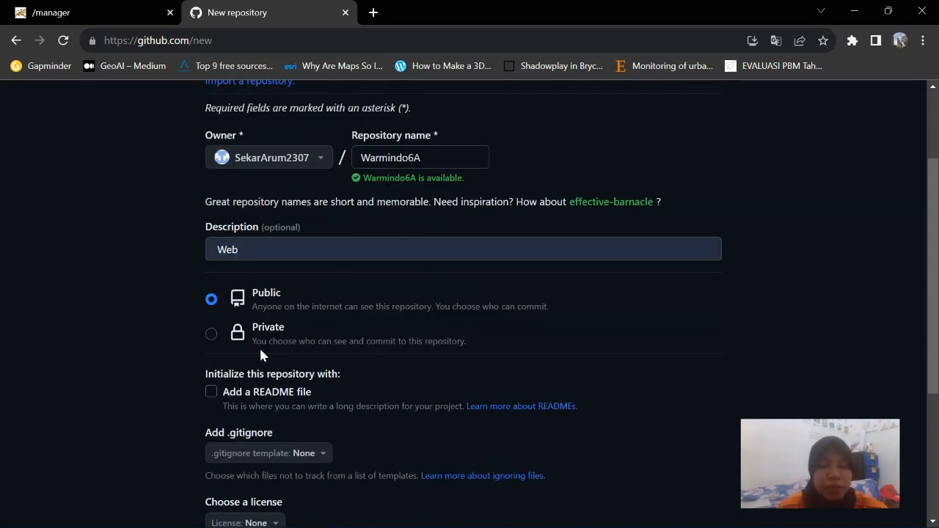
scroll(330, 304, "down", 3)
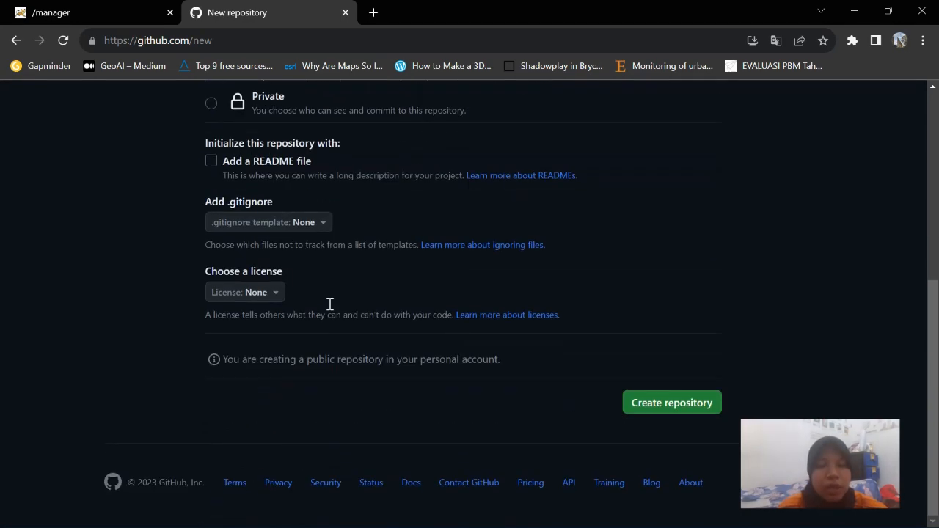
left_click(211, 162)
left_click(647, 427)
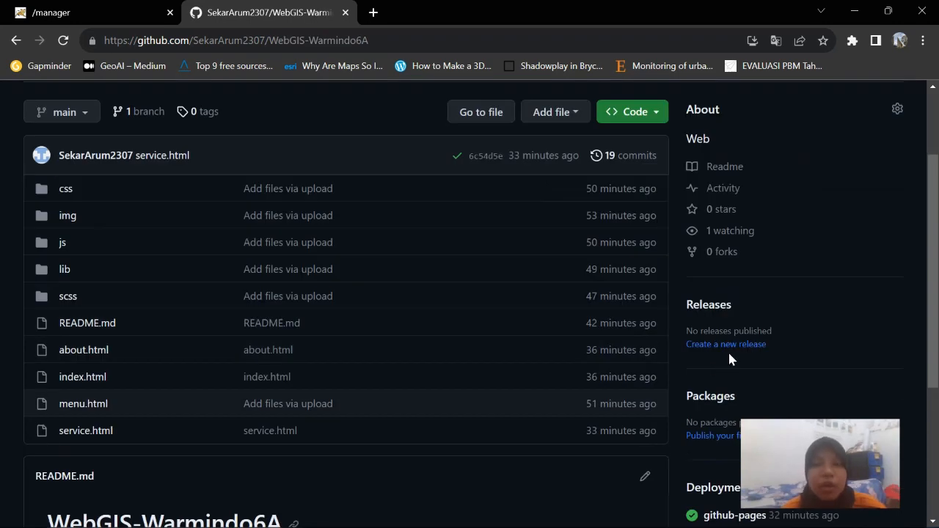
Review the WebGIS-Warmindo6A repository's uploaded site files and open its Settings page
scroll(727, 350, "up", 2)
scroll(728, 352, "down", 2)
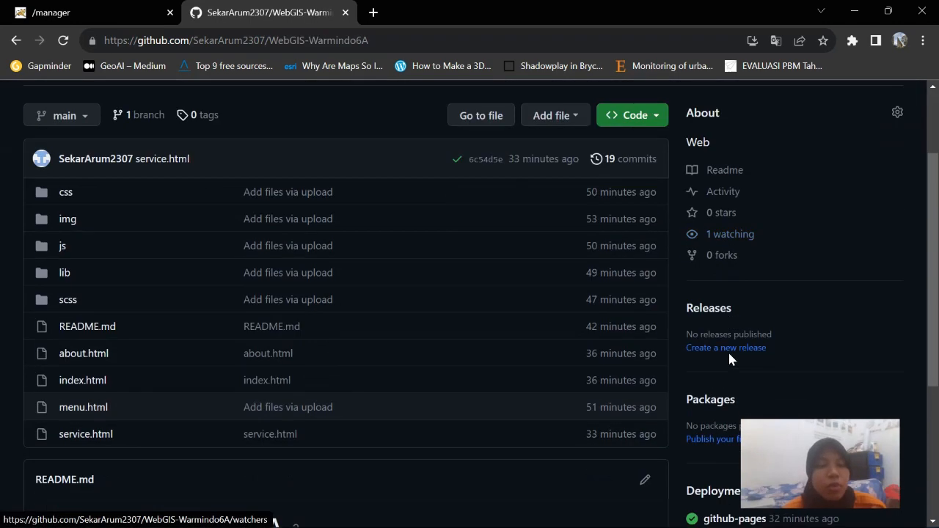
scroll(728, 352, "up", 1)
scroll(351, 350, "down", 1)
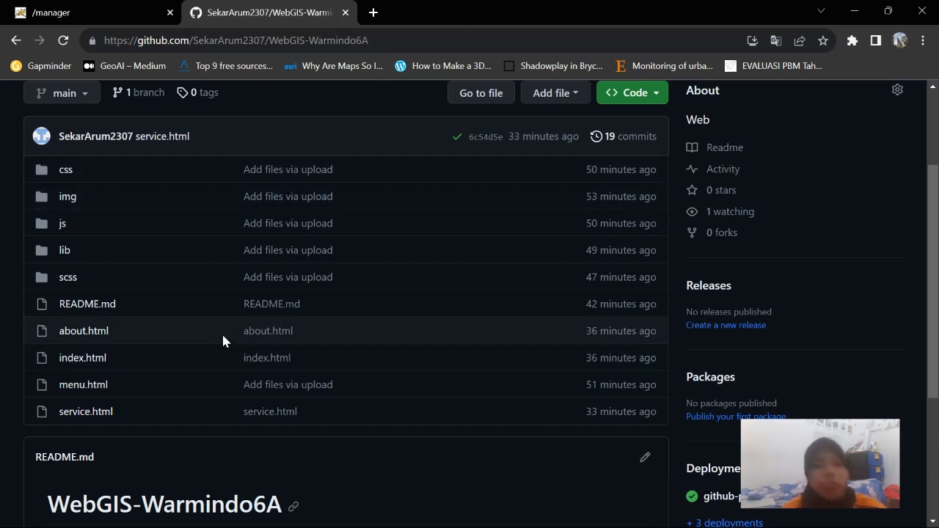
scroll(223, 336, "up", 2)
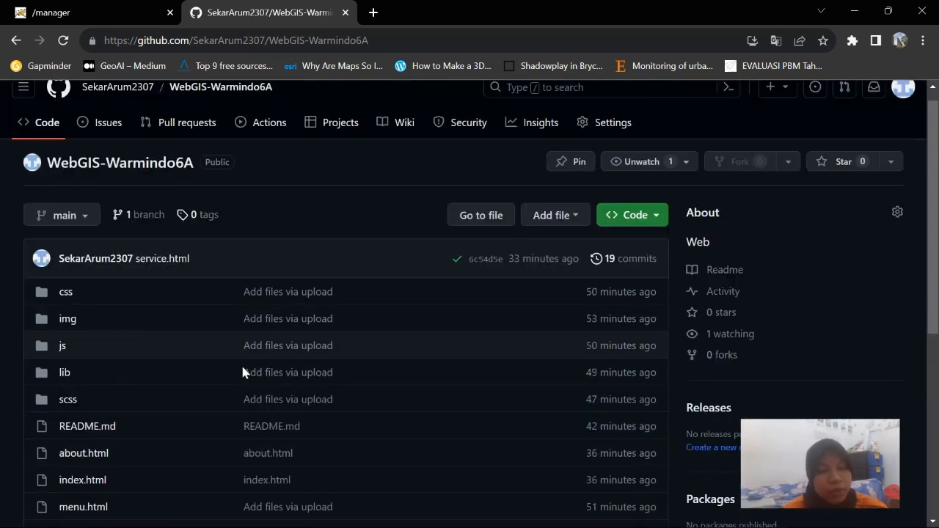
scroll(297, 386, "down", 1)
scroll(296, 387, "down", 1)
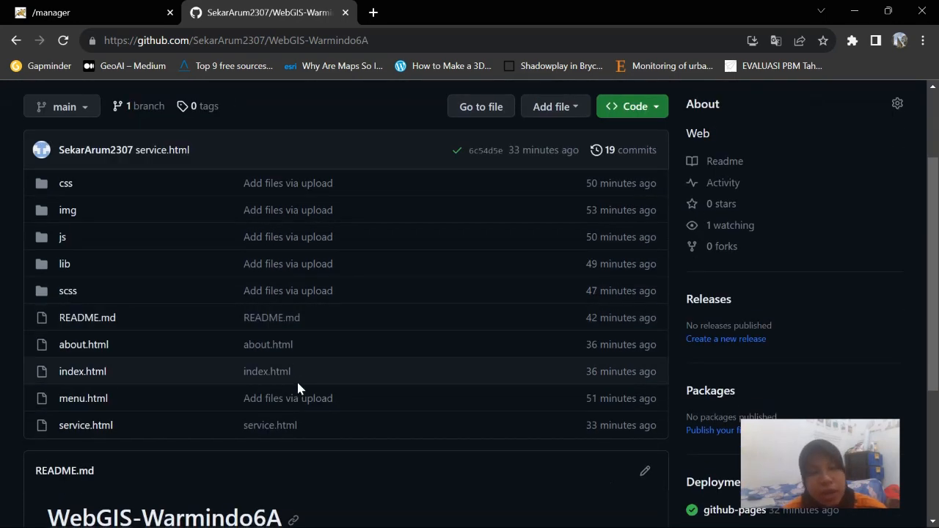
scroll(297, 387, "up", 1)
scroll(297, 386, "down", 2)
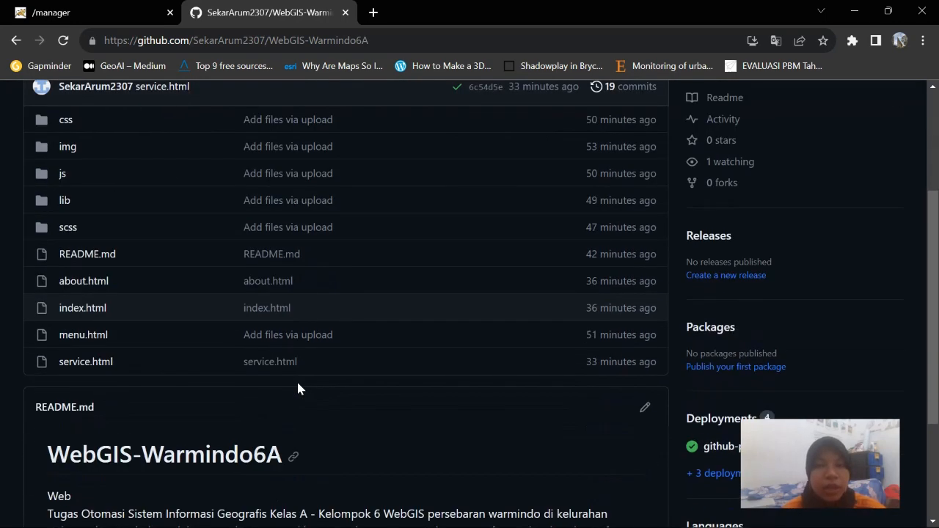
scroll(296, 388, "up", 2)
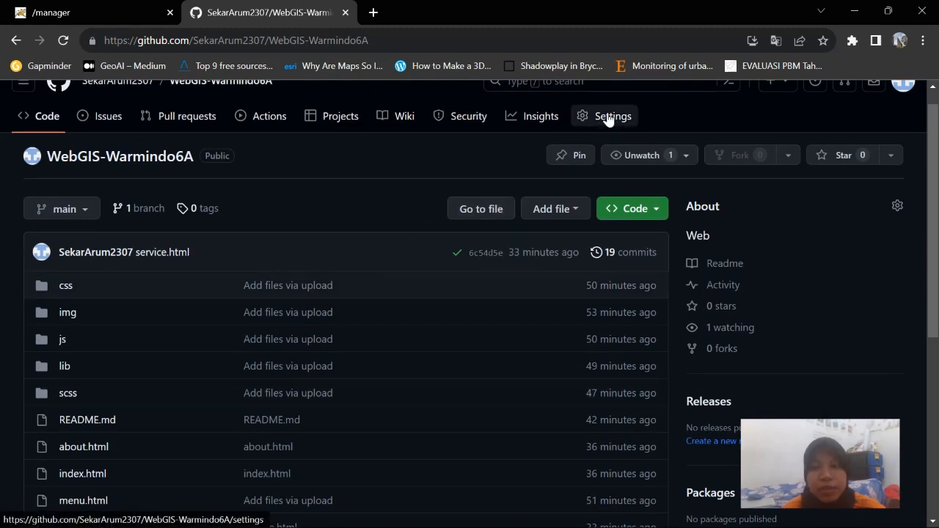
left_click(607, 118)
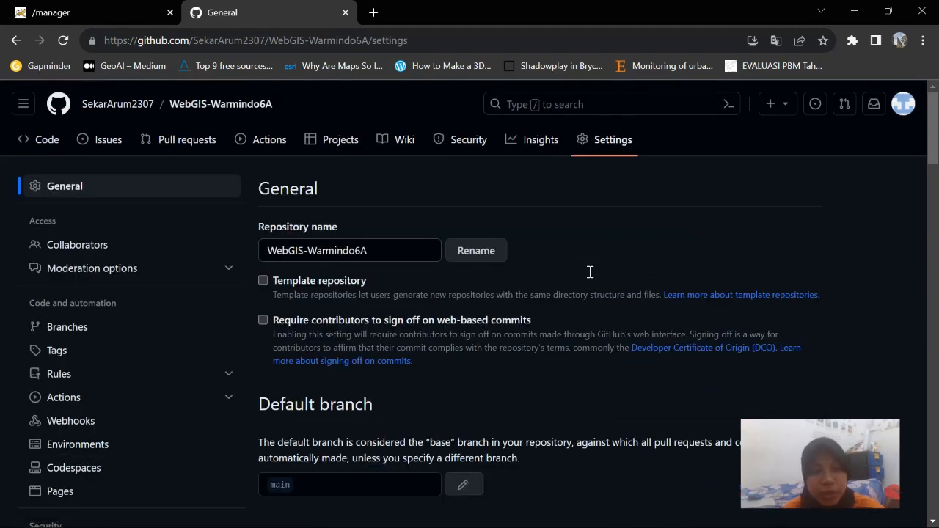
scroll(126, 335, "down", 2)
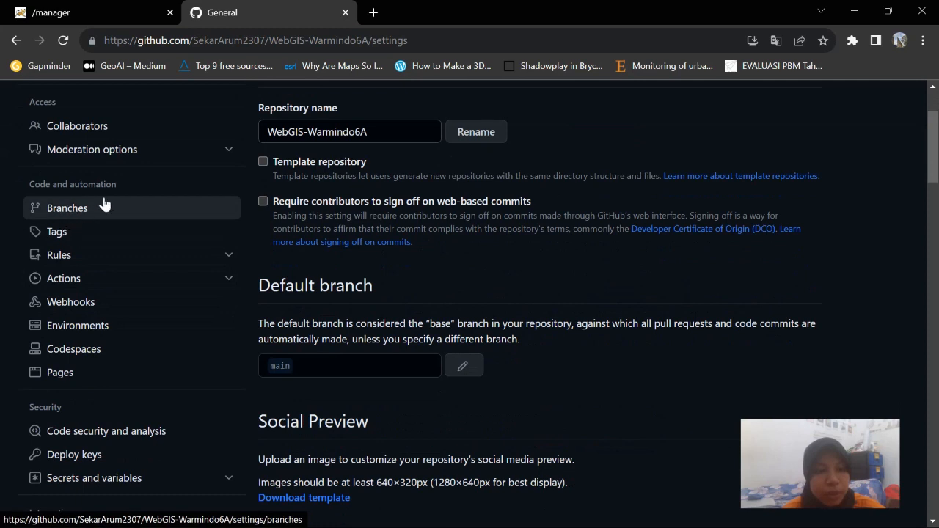
Confirm GitHub Pages deploys WebGIS-Warmindo6A from the main branch and / (root) folder
left_click(70, 377)
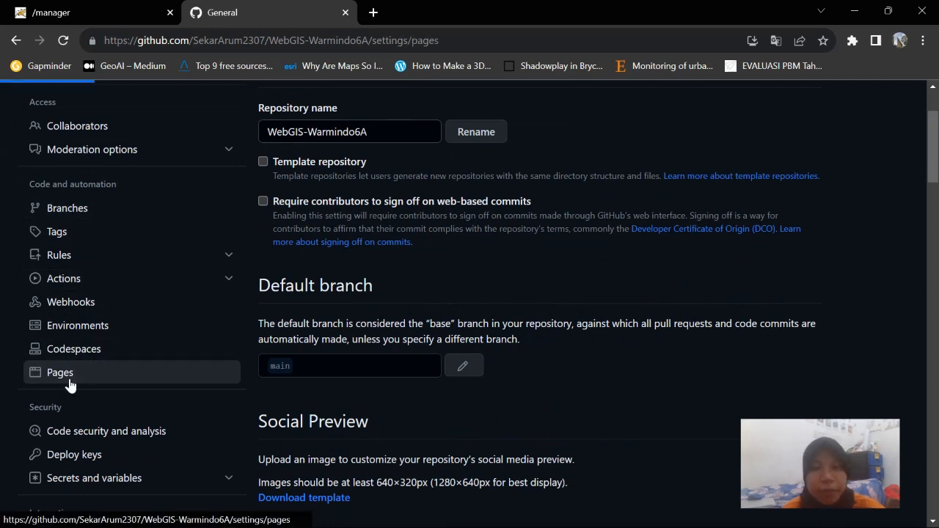
scroll(499, 379, "down", 2)
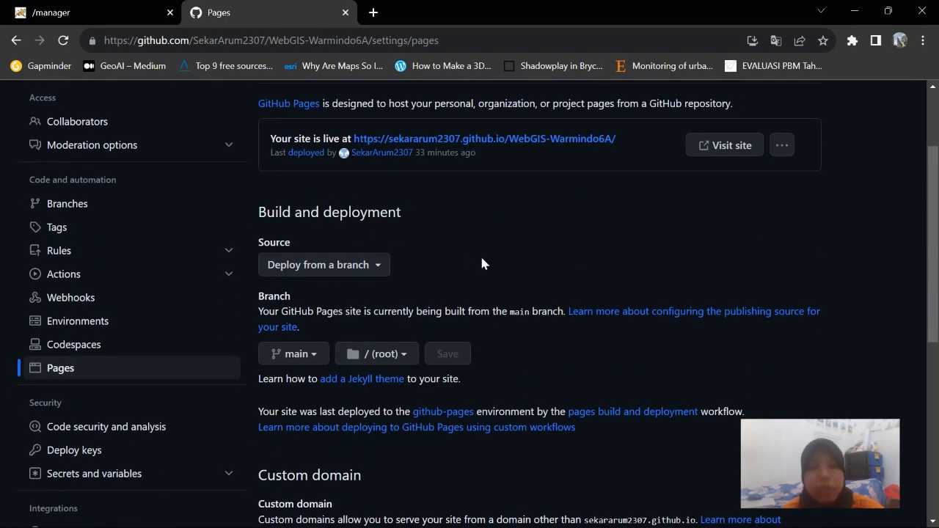
scroll(481, 262, "up", 2)
scroll(482, 262, "down", 1)
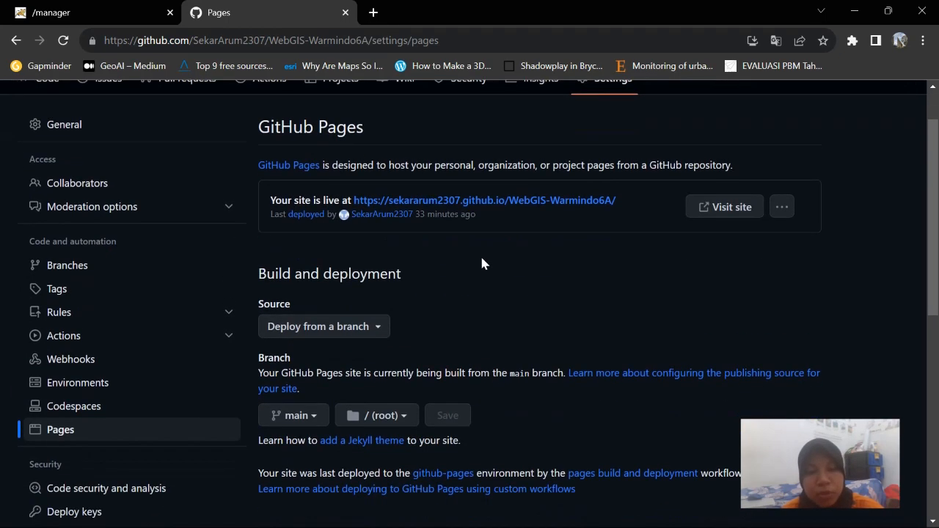
scroll(482, 262, "down", 1)
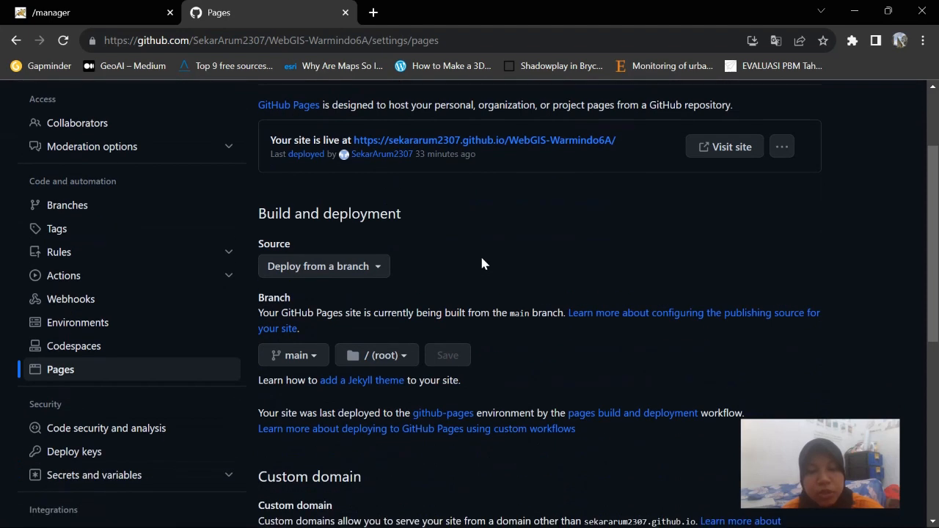
left_click(312, 355)
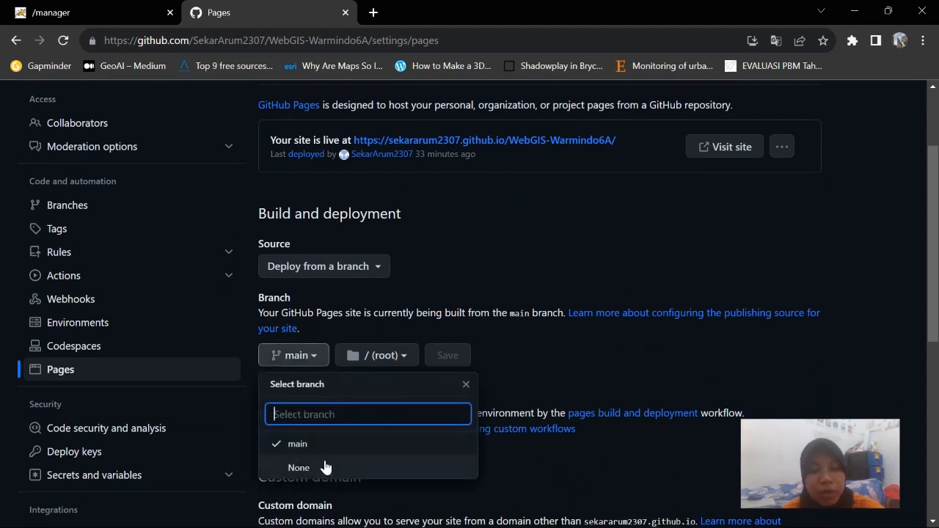
left_click(307, 359)
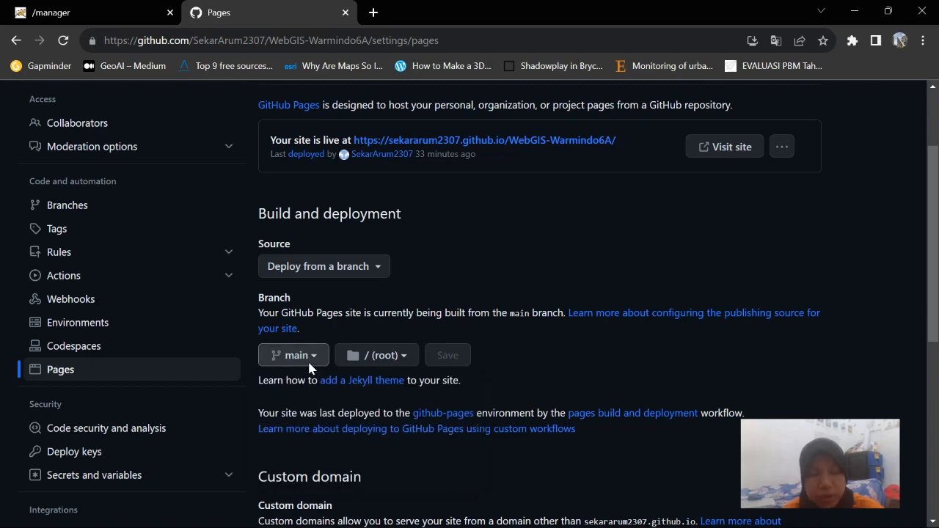
left_click(383, 355)
left_click(446, 294)
scroll(462, 267, "down", 3)
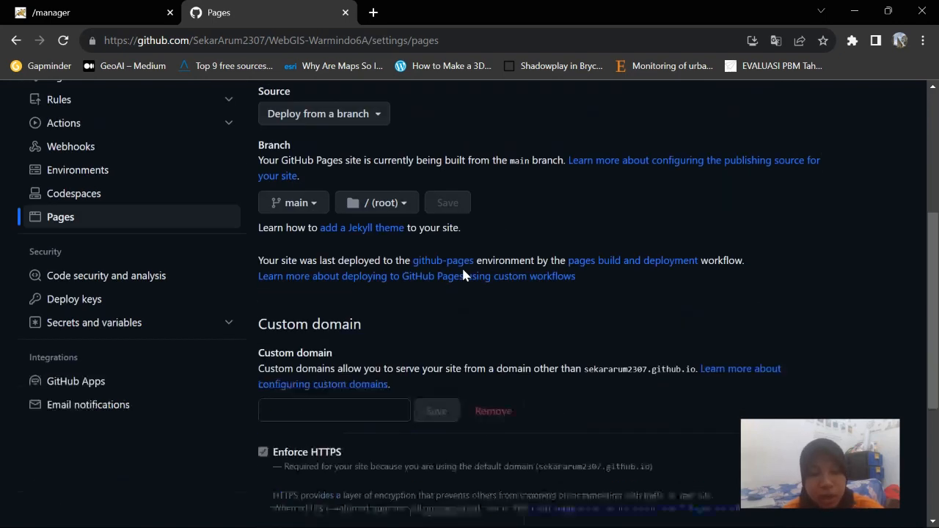
scroll(463, 274, "down", 1)
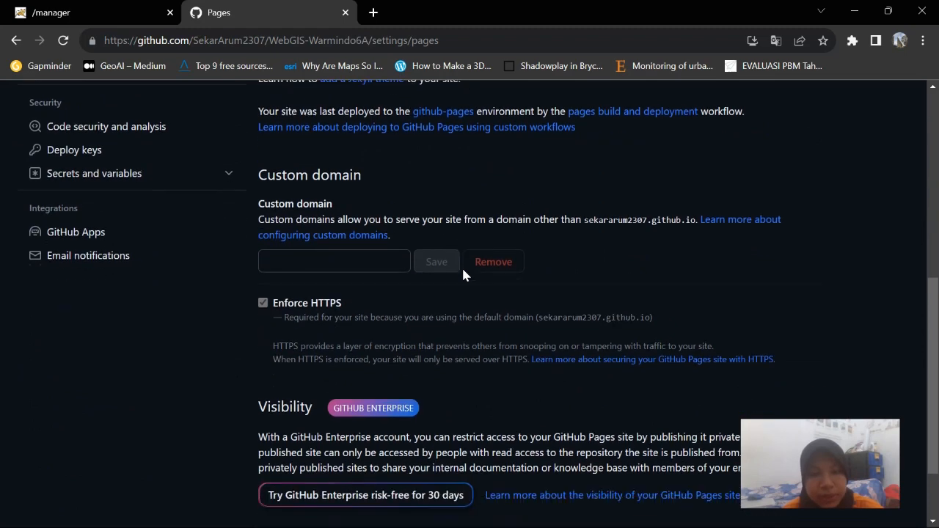
scroll(463, 274, "up", 4)
scroll(463, 274, "down", 2)
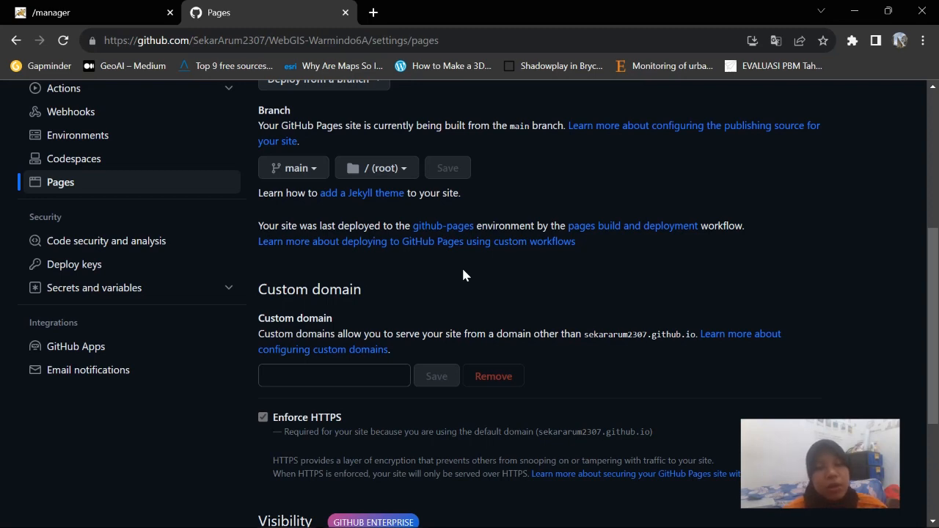
scroll(463, 275, "up", 3)
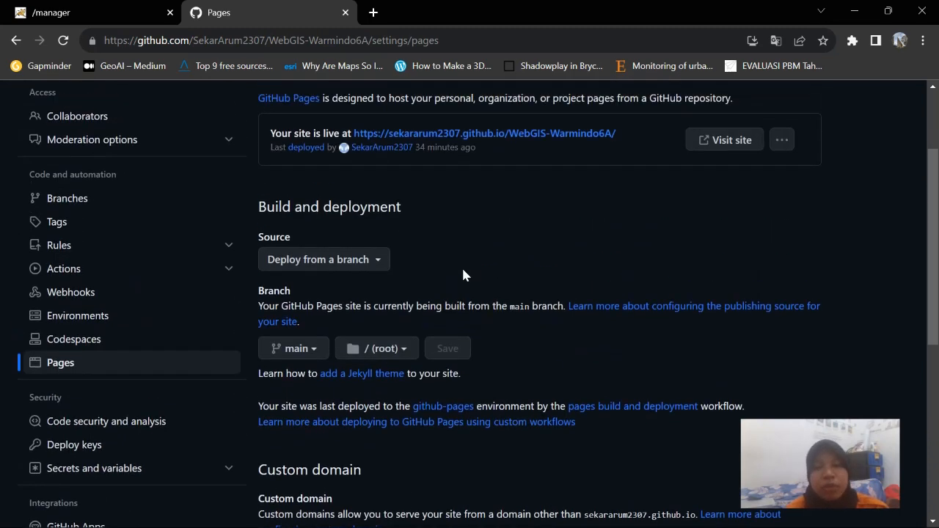
scroll(463, 274, "down", 6)
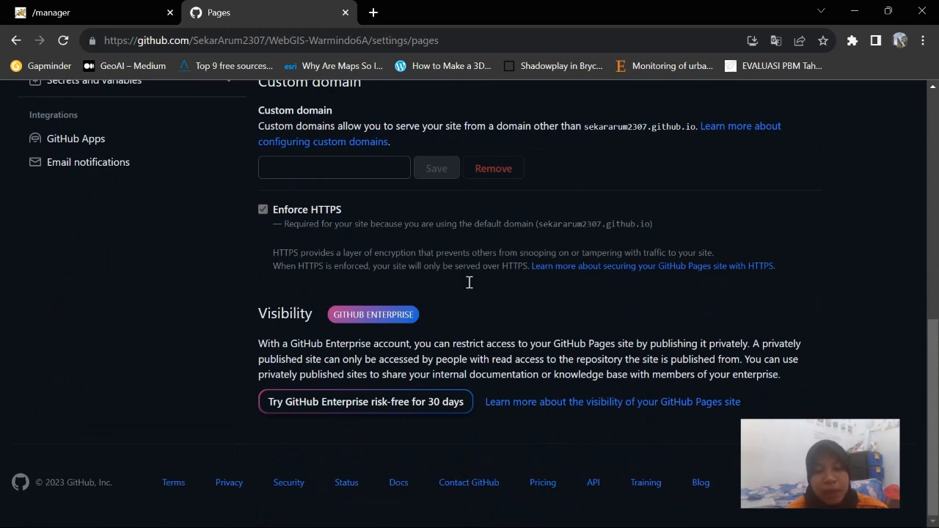
scroll(525, 364, "up", 2)
scroll(525, 364, "down", 1)
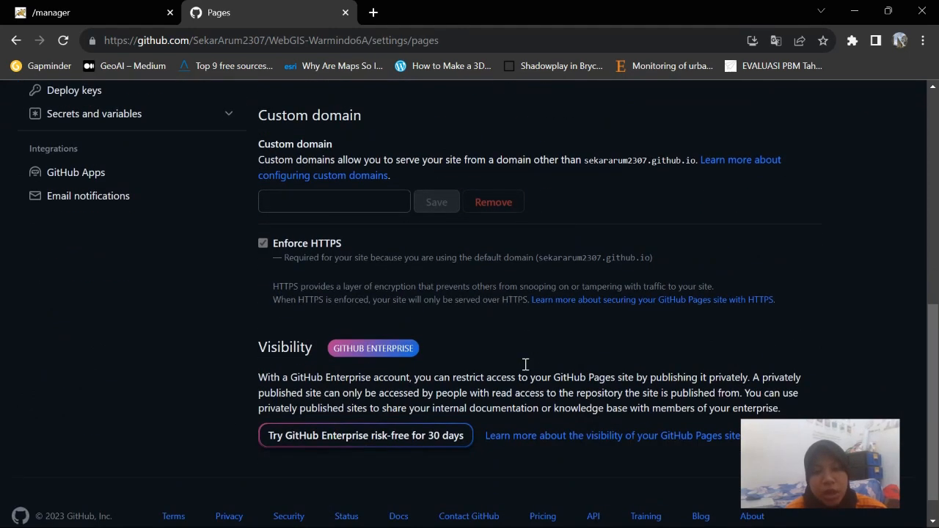
scroll(525, 365, "up", 5)
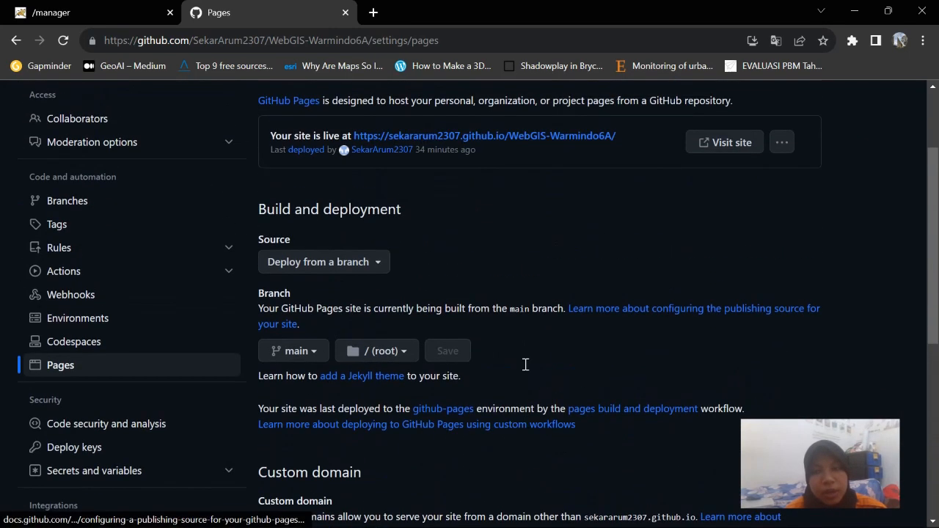
scroll(525, 365, "down", 3)
scroll(513, 378, "down", 2)
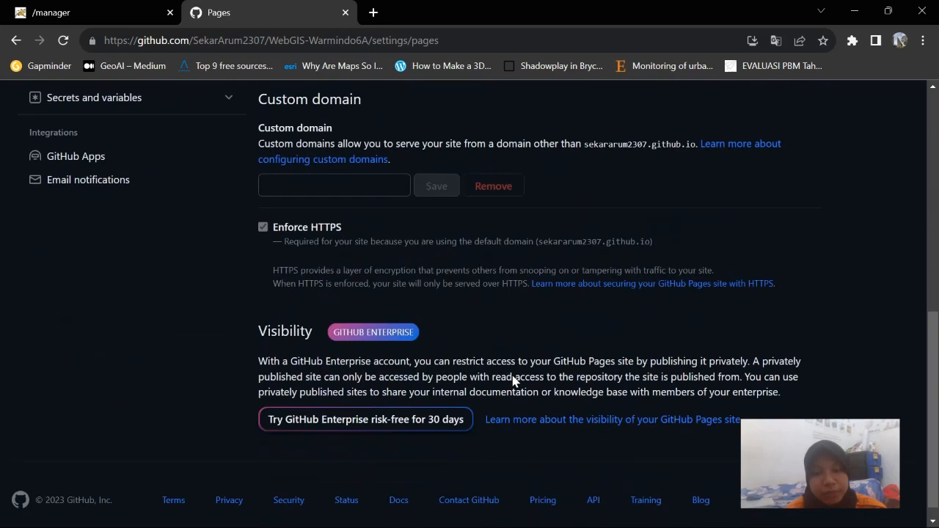
scroll(554, 412, "up", 7)
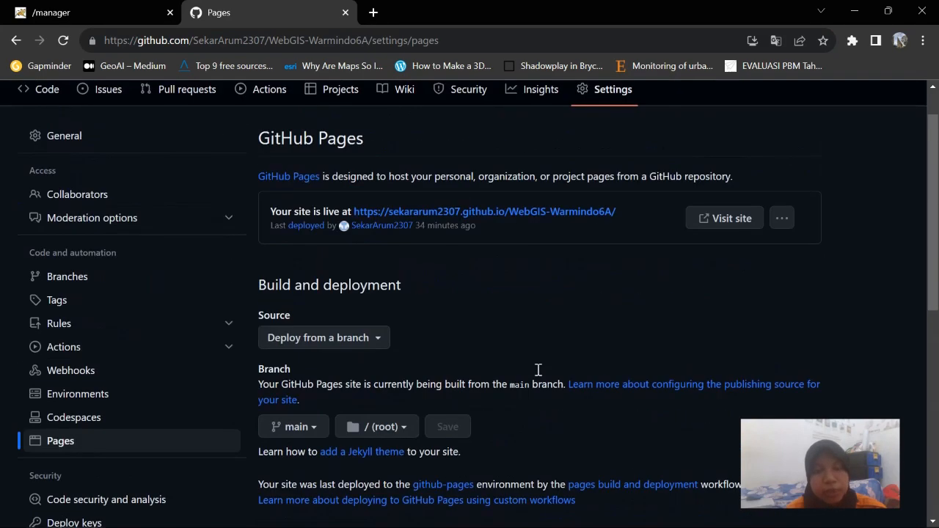
scroll(538, 369, "down", 6)
scroll(290, 254, "up", 5)
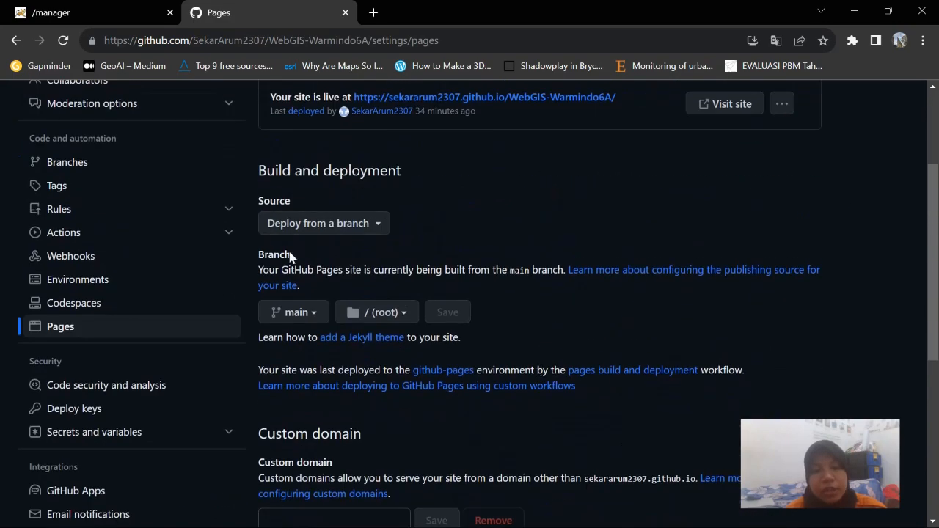
scroll(375, 264, "up", 2)
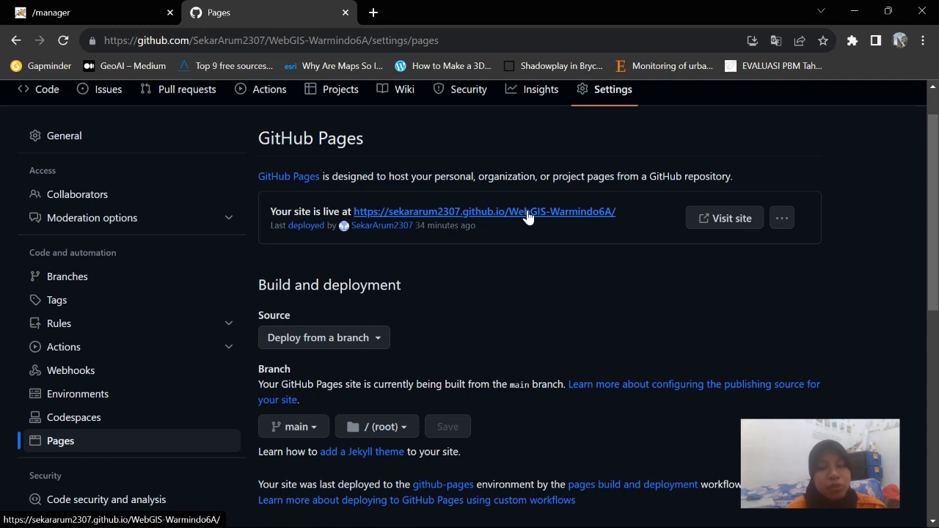
scroll(526, 216, "up", 1)
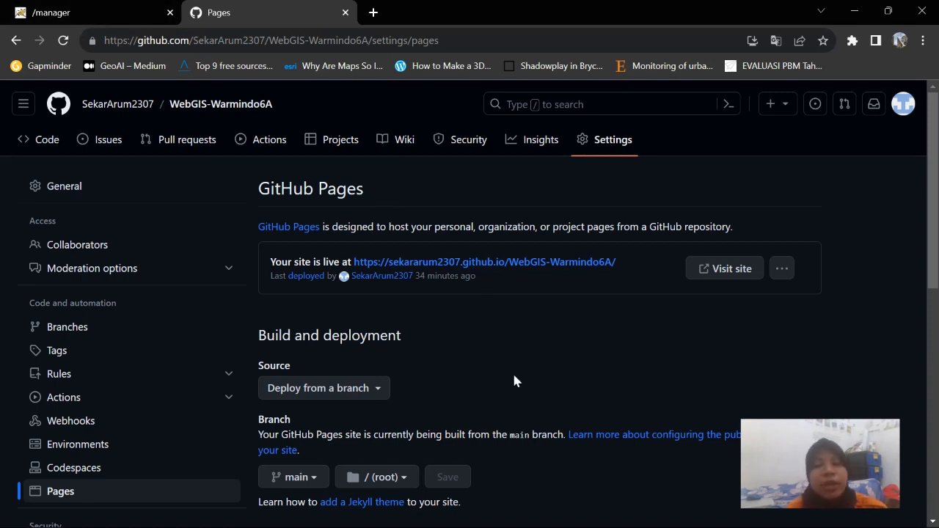
Open the live Warmindo site on GitHub Pages and scroll through its home page
left_click(439, 263)
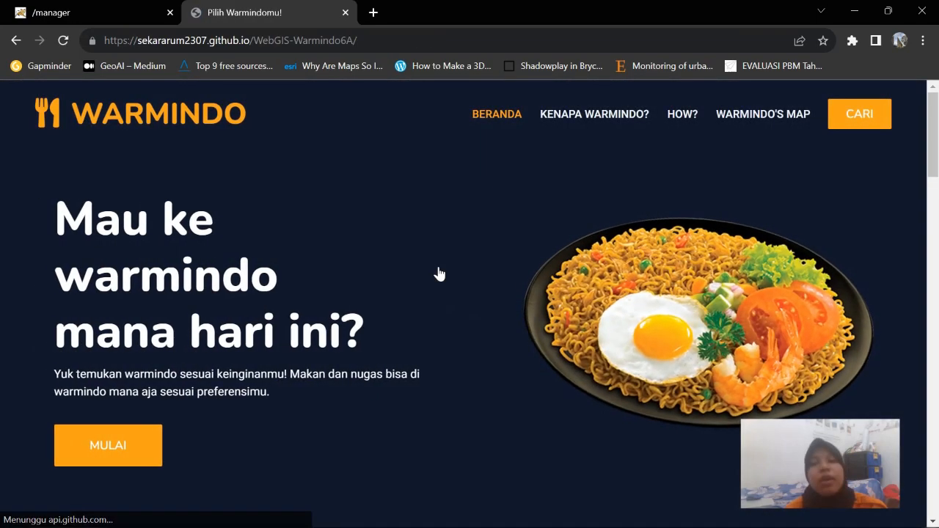
scroll(438, 274, "down", 8)
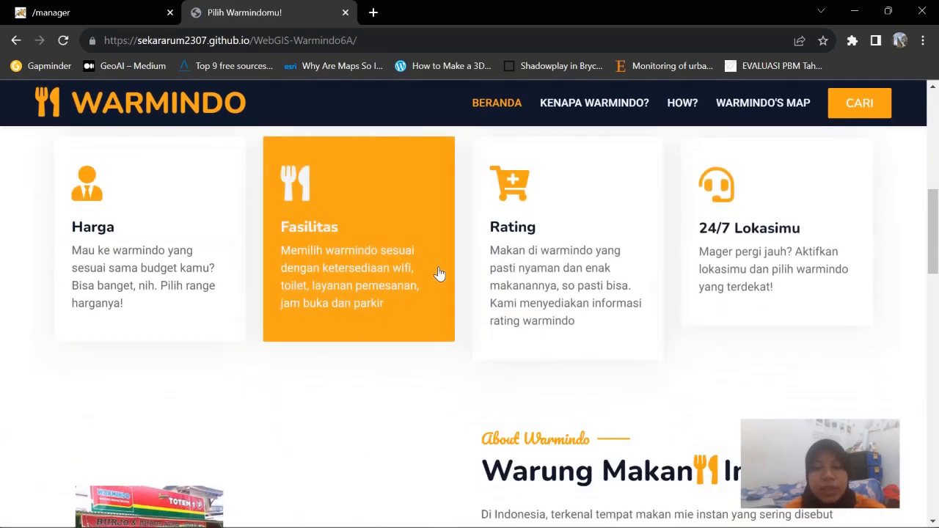
scroll(439, 273, "down", 6)
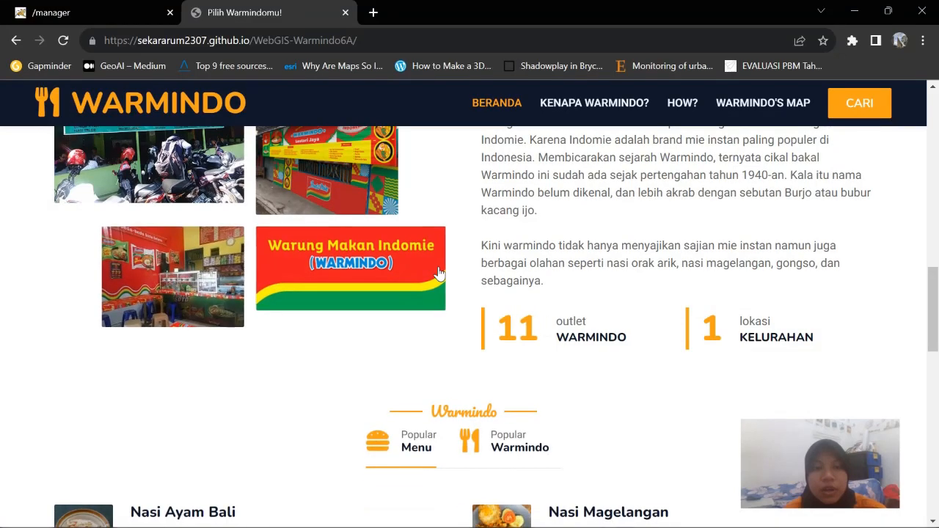
scroll(439, 274, "down", 2)
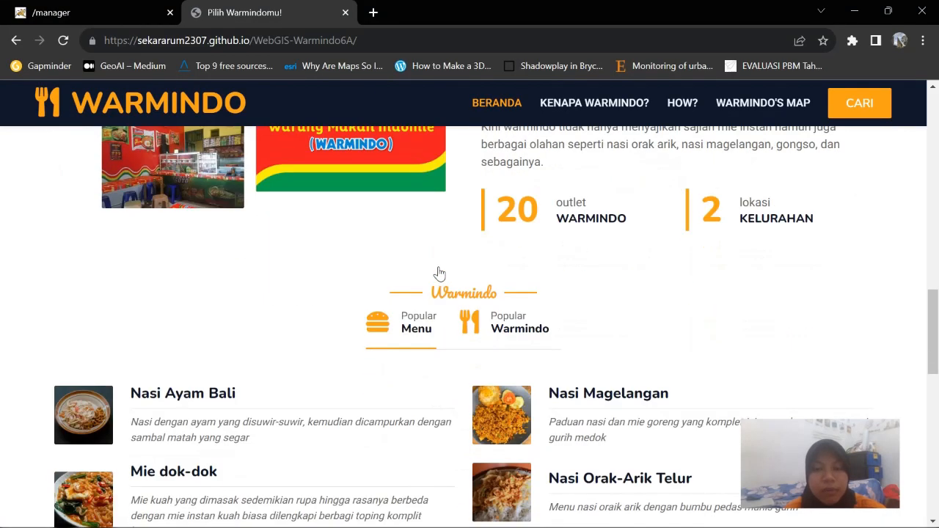
scroll(438, 273, "up", 15)
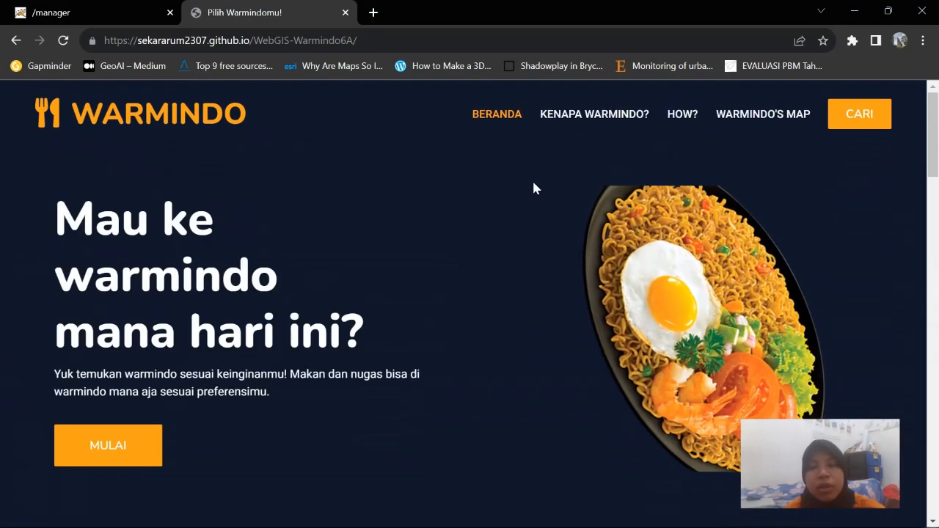
Browse the KENAPA WARMINDO? About page, then move to the HOW? page
left_click(596, 120)
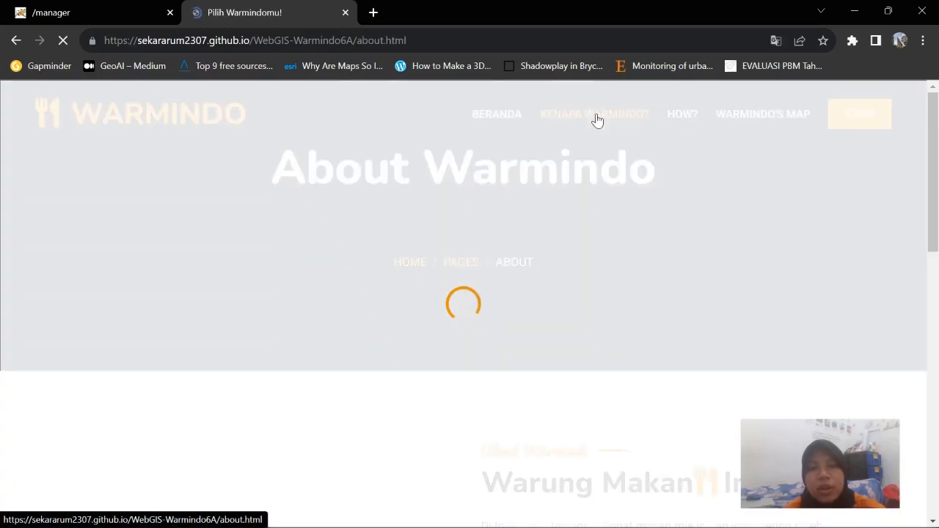
scroll(603, 185, "down", 8)
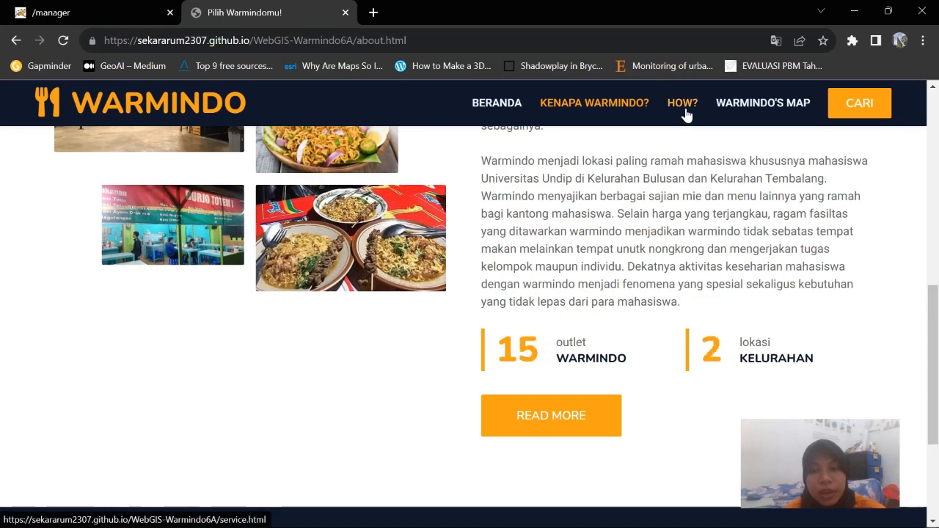
left_click(684, 120)
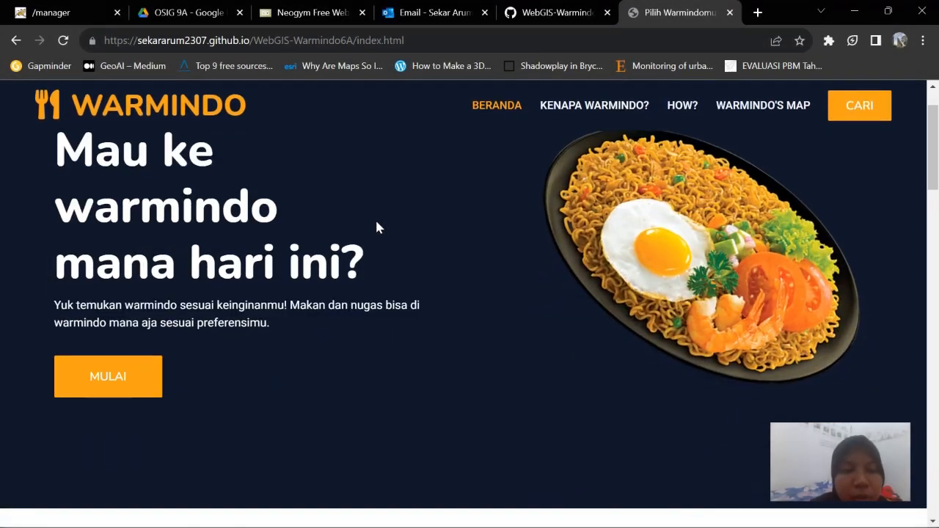
Scroll past the 20-outlet feature cards and About section to dishes like Nasi Ayam Bali and Nasi Magelangan
scroll(376, 228, "down", 2)
scroll(376, 227, "up", 2)
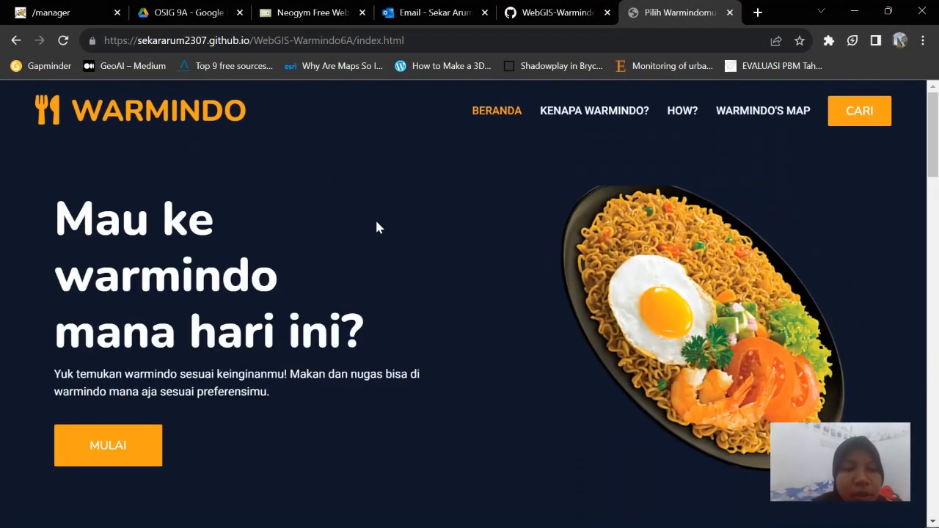
scroll(376, 227, "down", 2)
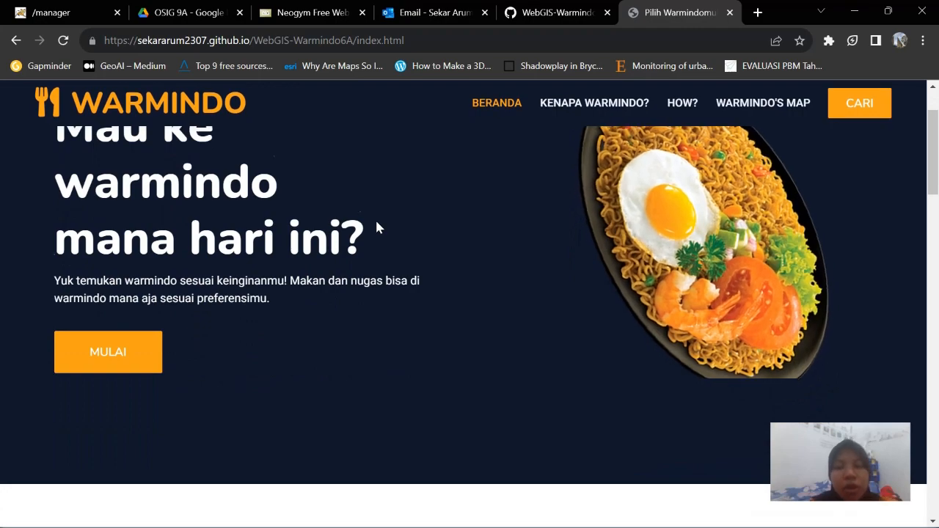
scroll(377, 228, "down", 5)
scroll(377, 228, "up", 5)
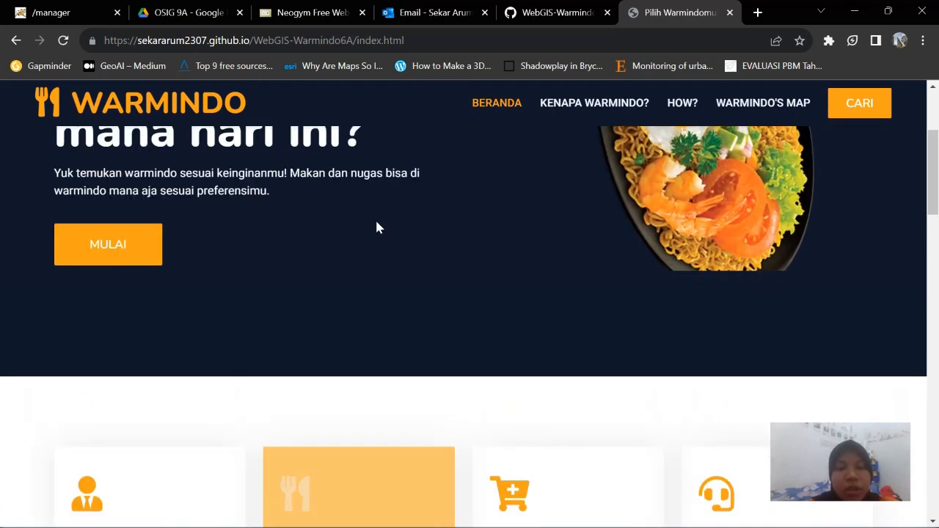
scroll(376, 228, "down", 3)
scroll(376, 228, "down", 2)
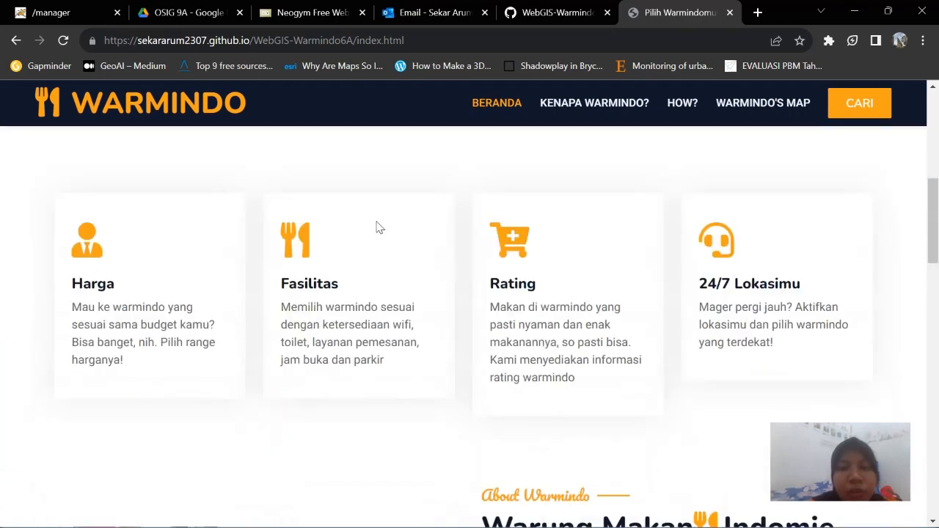
scroll(132, 283, "up", 2)
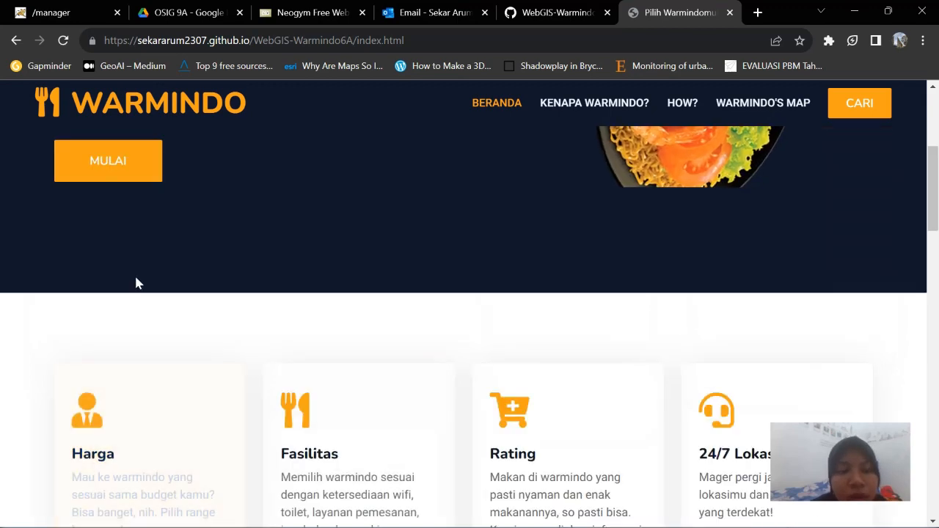
scroll(135, 283, "down", 2)
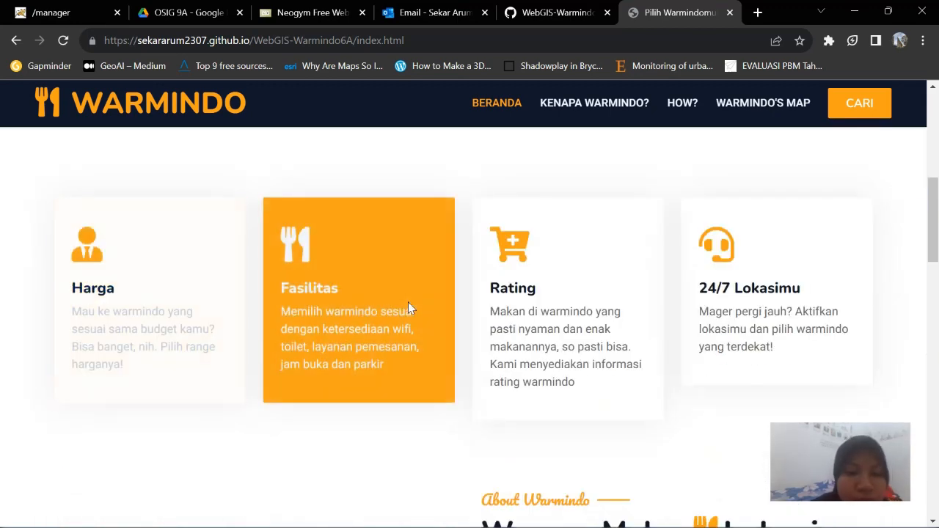
scroll(242, 279, "up", 2)
scroll(246, 279, "up", 3)
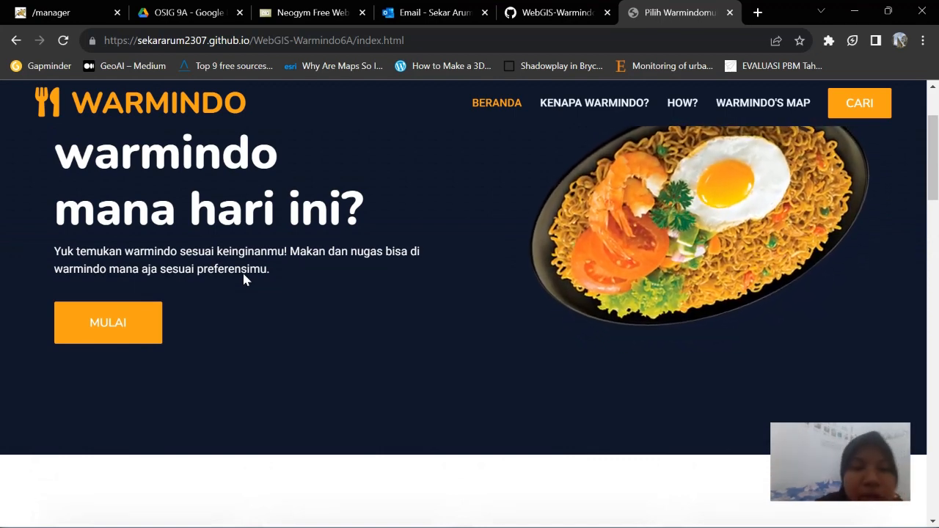
scroll(246, 279, "up", 1)
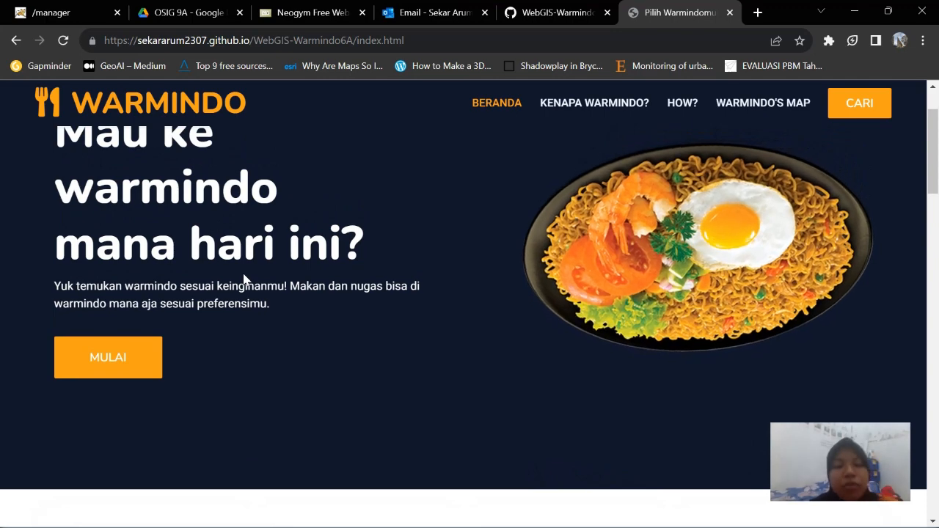
scroll(245, 279, "down", 1)
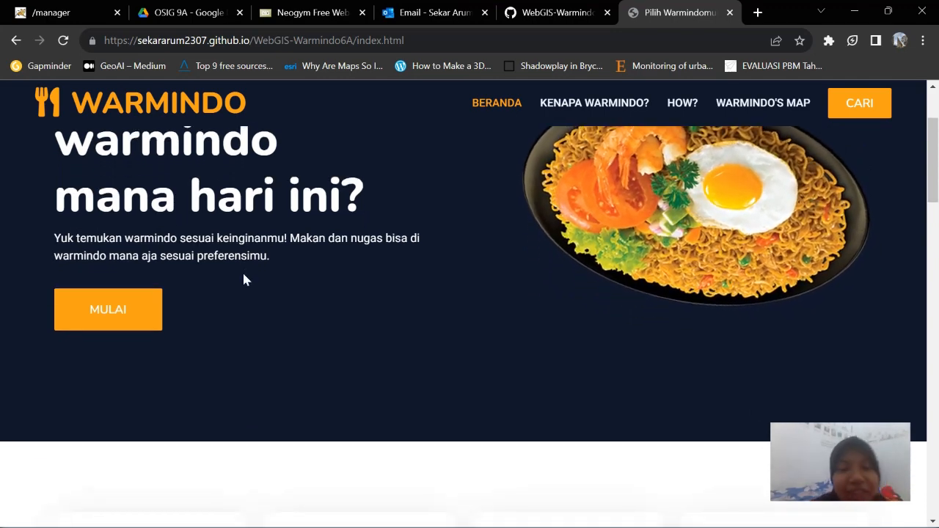
scroll(246, 280, "down", 6)
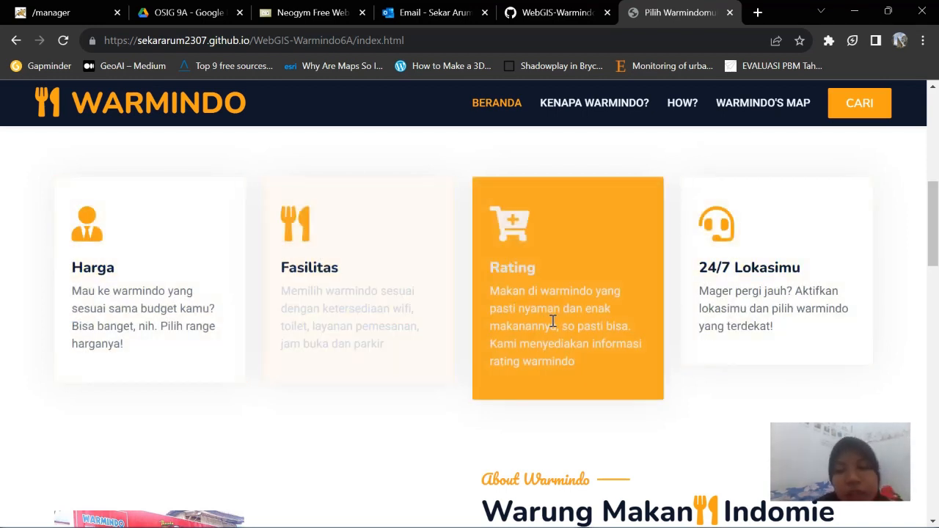
scroll(551, 318, "down", 3)
scroll(550, 318, "down", 1)
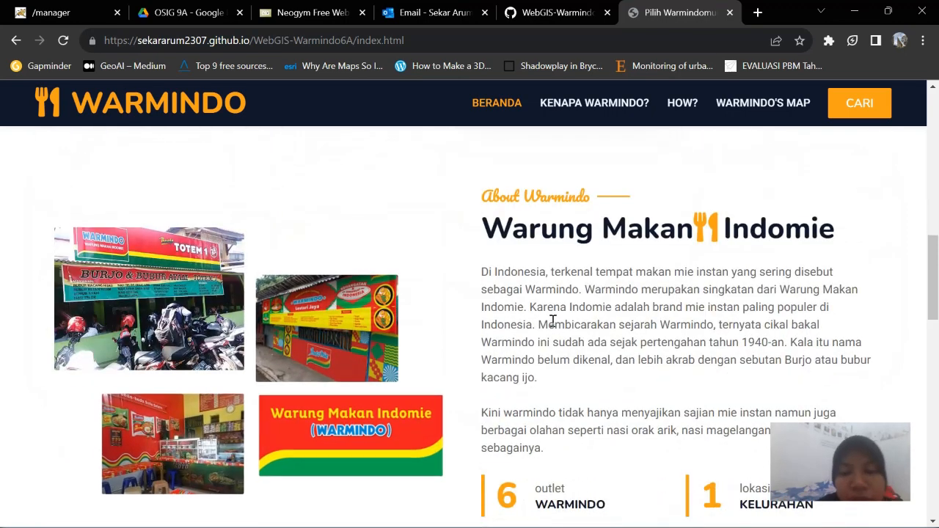
scroll(552, 321, "down", 1)
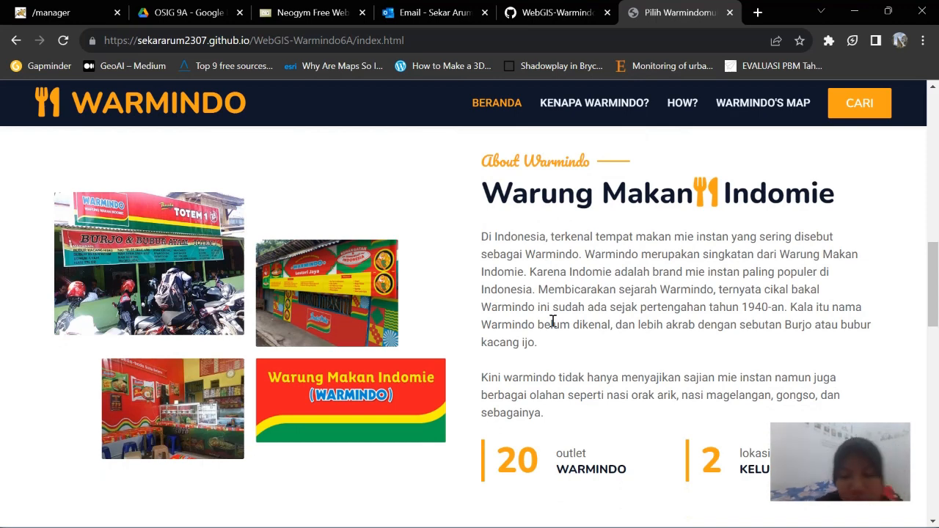
scroll(552, 321, "down", 1)
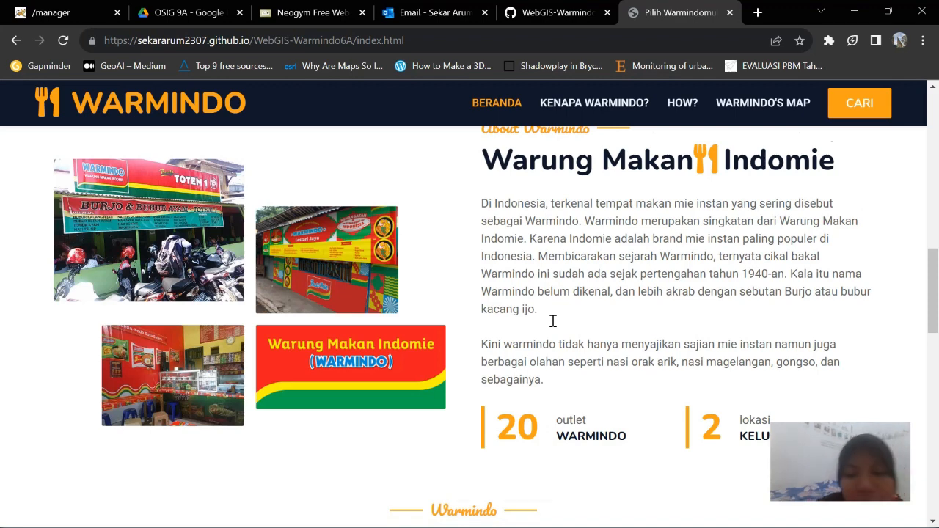
scroll(552, 320, "down", 4)
scroll(551, 281, "up", 2)
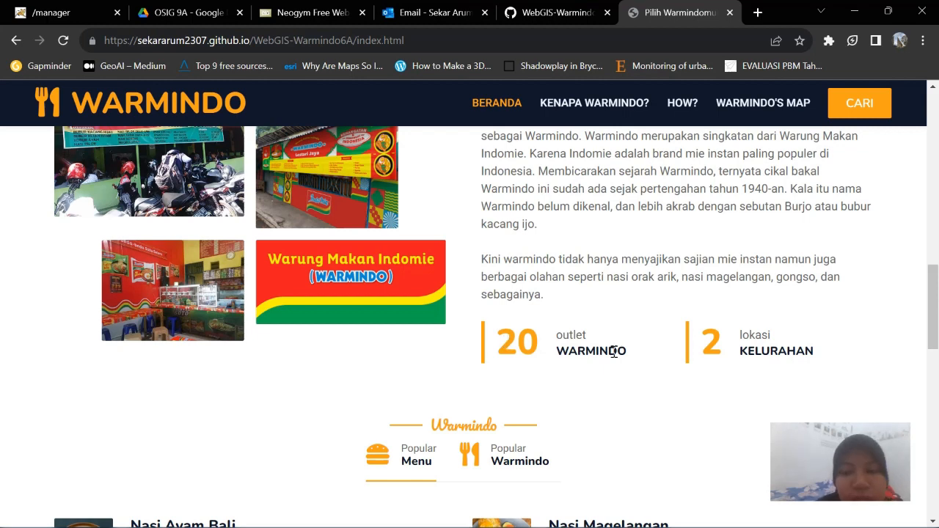
scroll(614, 352, "down", 4)
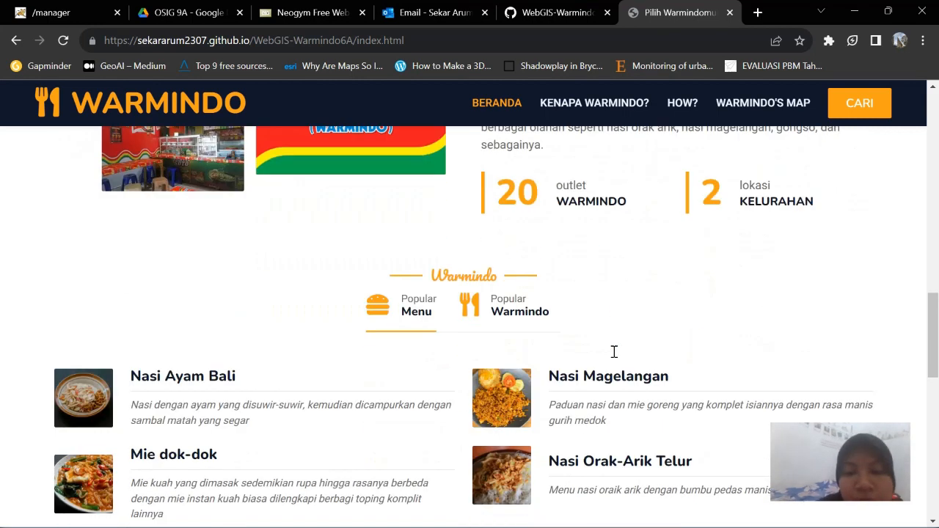
scroll(614, 352, "down", 3)
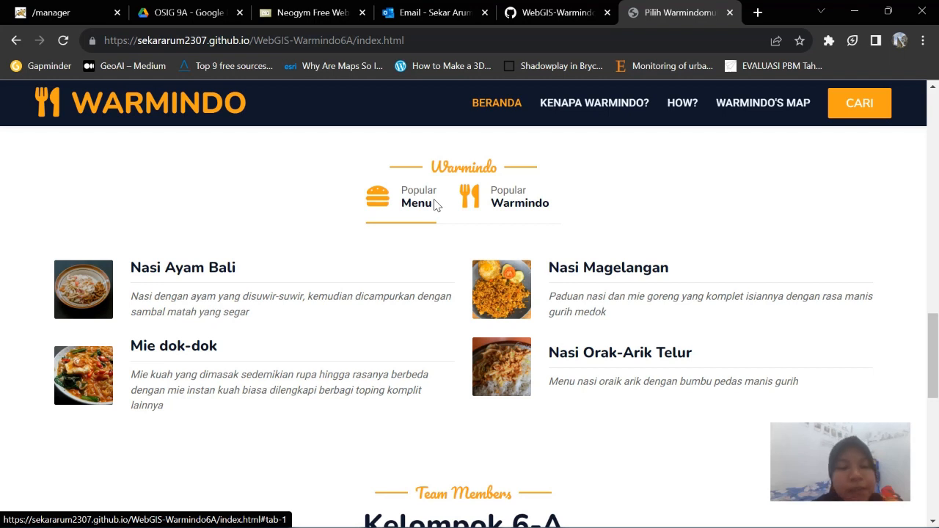
Switch to the Popular Warmindo tab of rated outlets, scroll to the team members, then back up
left_click(496, 206)
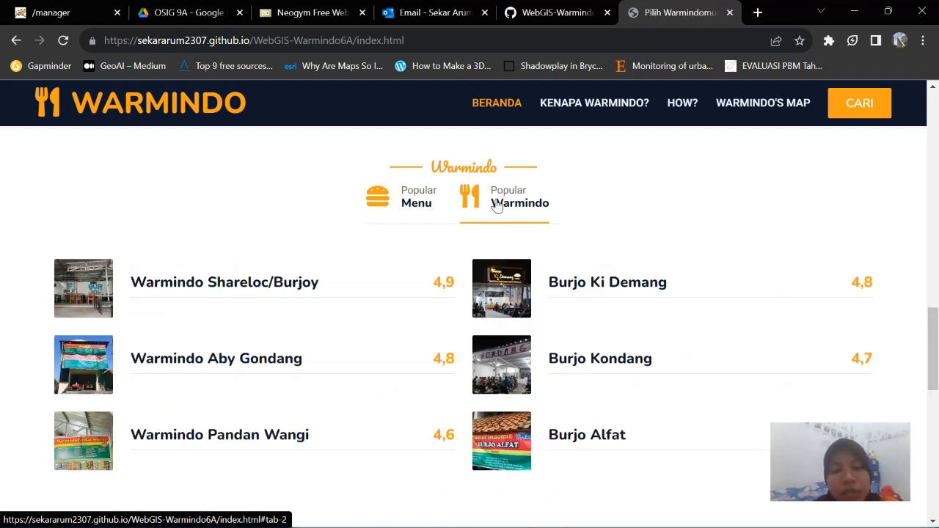
scroll(710, 335, "down", 1)
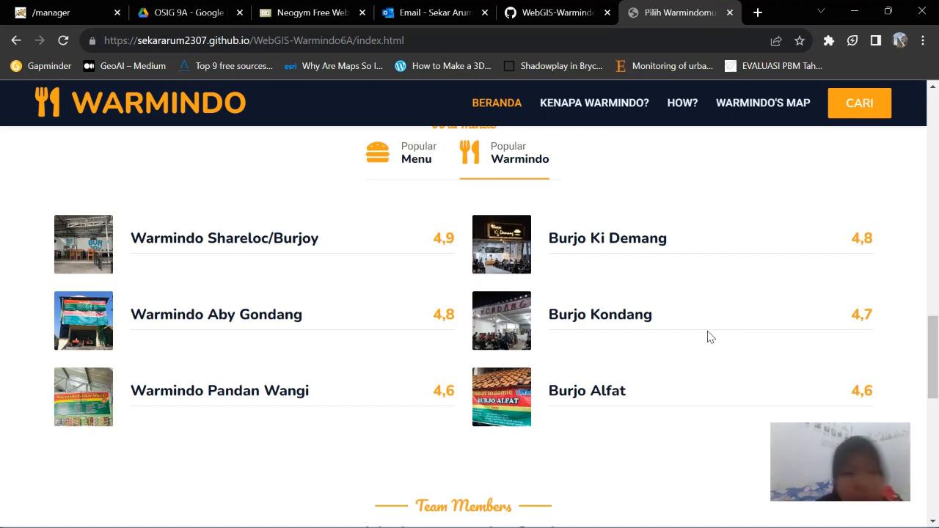
scroll(710, 336, "down", 5)
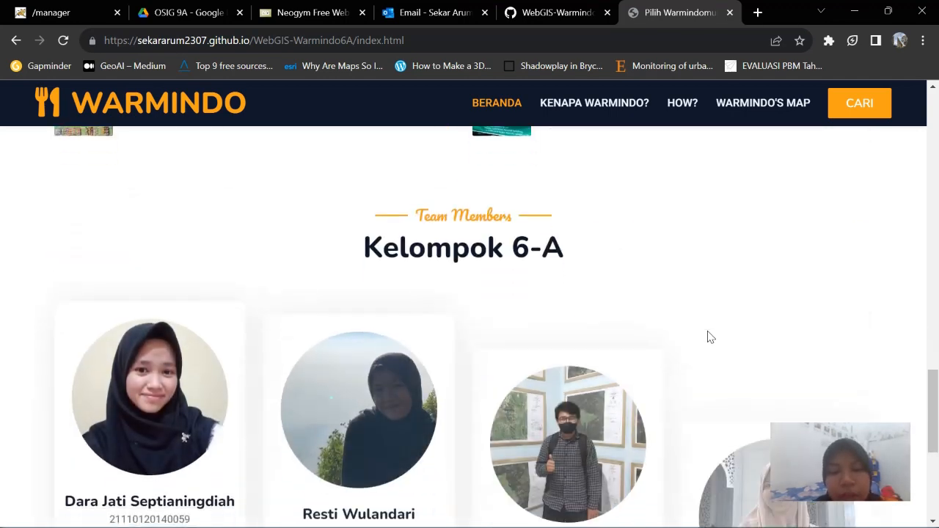
scroll(708, 335, "down", 3)
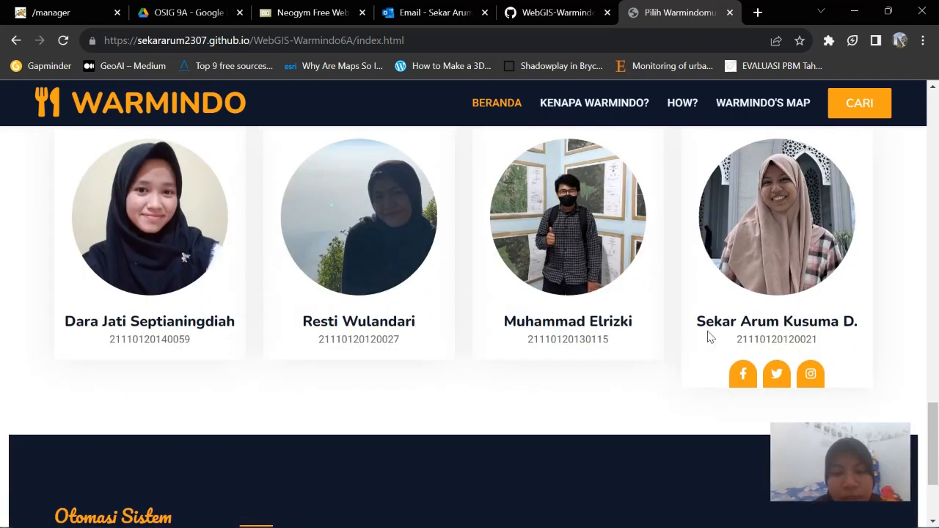
scroll(708, 336, "up", 20)
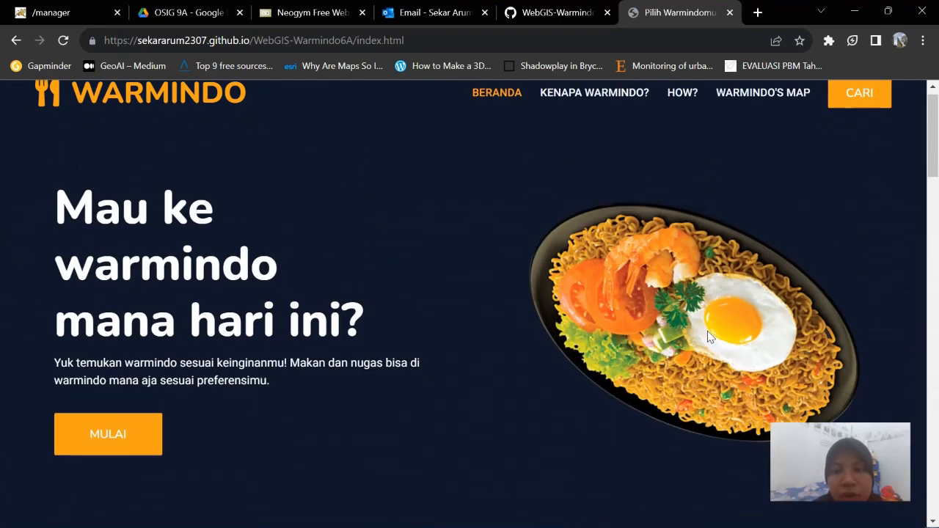
Read through the KENAPA WARMINDO? About page, then go to the How page
left_click(596, 97)
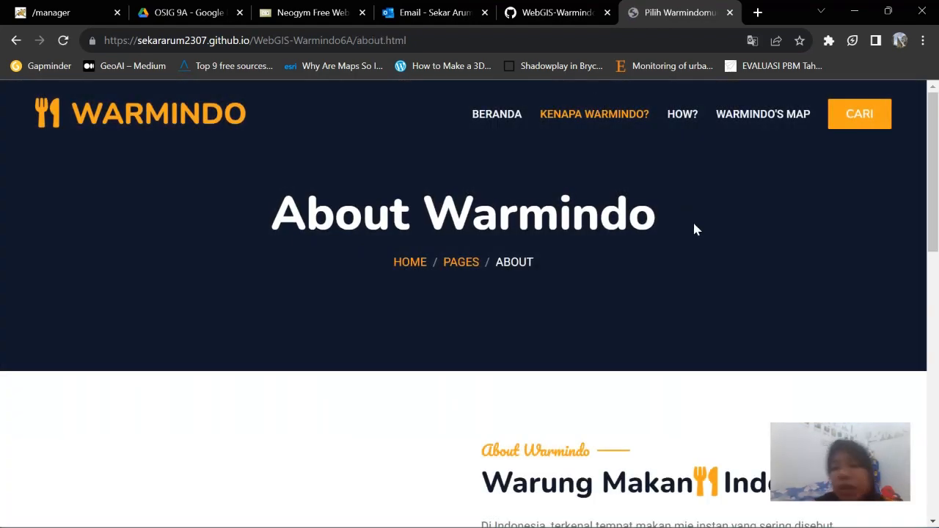
scroll(695, 229, "down", 2)
scroll(696, 229, "down", 2)
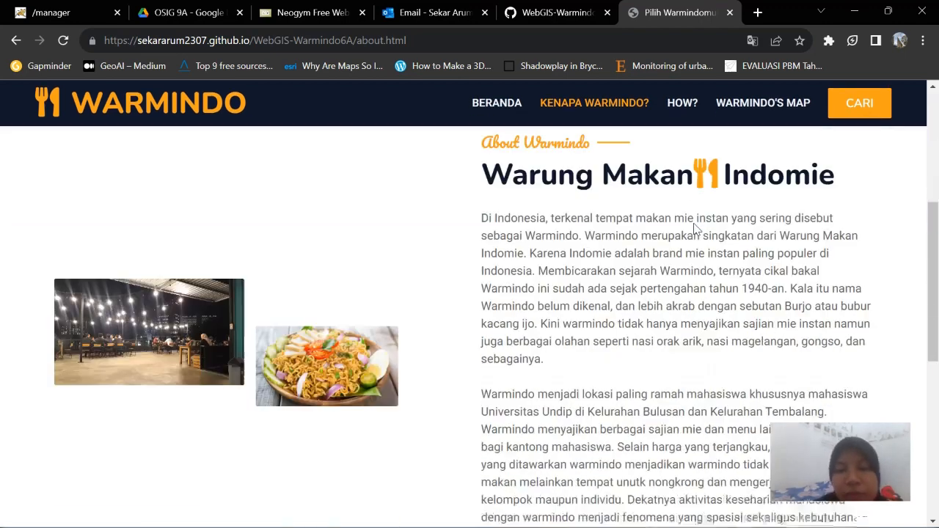
scroll(696, 230, "down", 1)
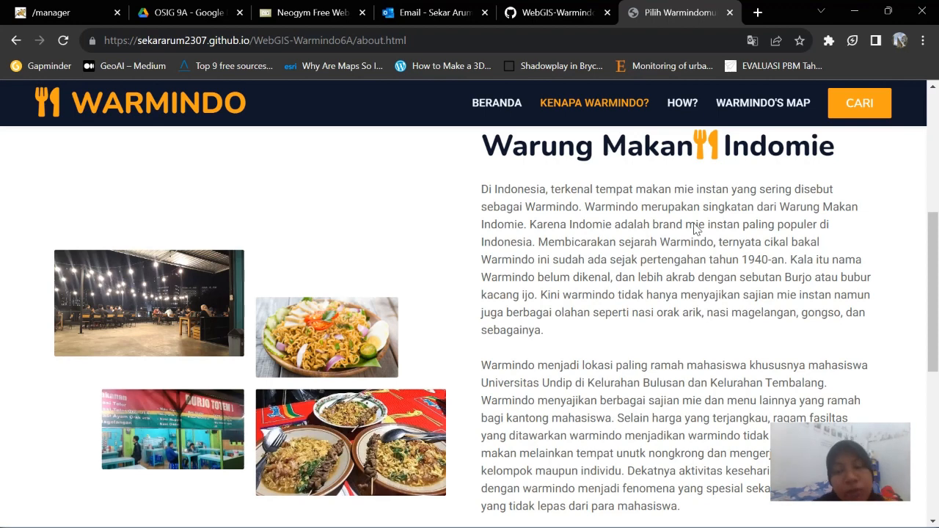
scroll(695, 230, "down", 3)
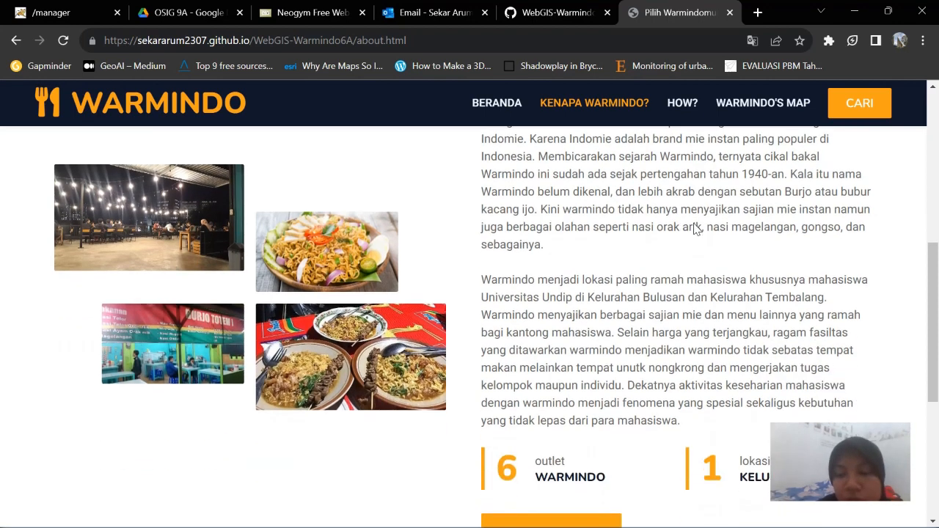
scroll(695, 230, "up", 2)
scroll(695, 229, "up", 2)
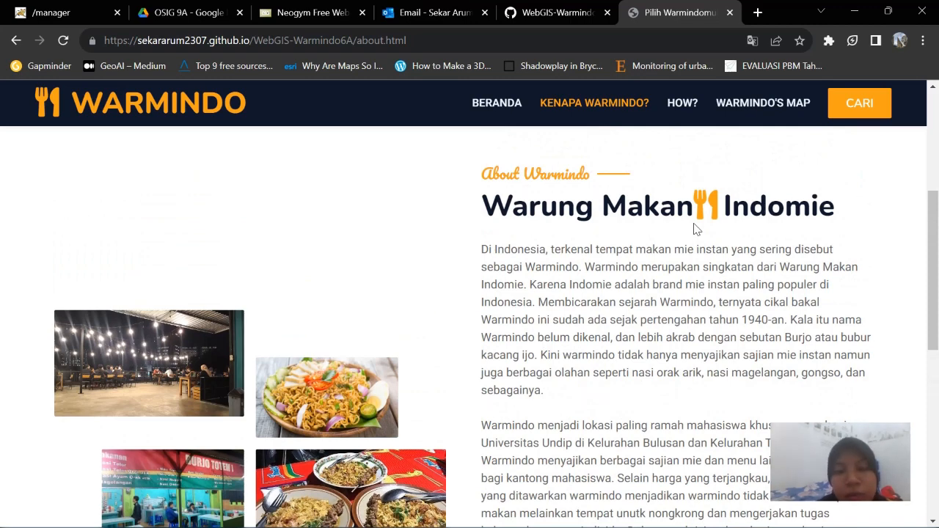
scroll(696, 230, "down", 3)
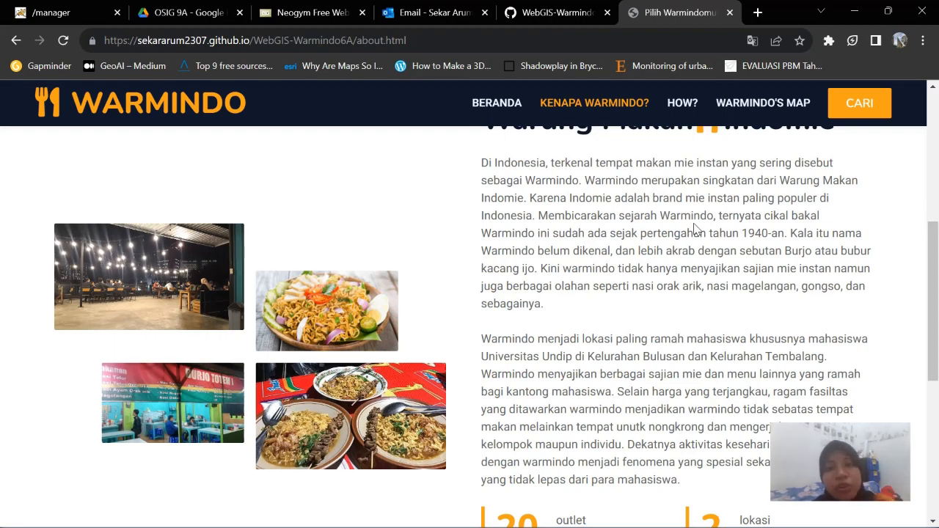
scroll(695, 230, "down", 5)
scroll(695, 230, "up", 10)
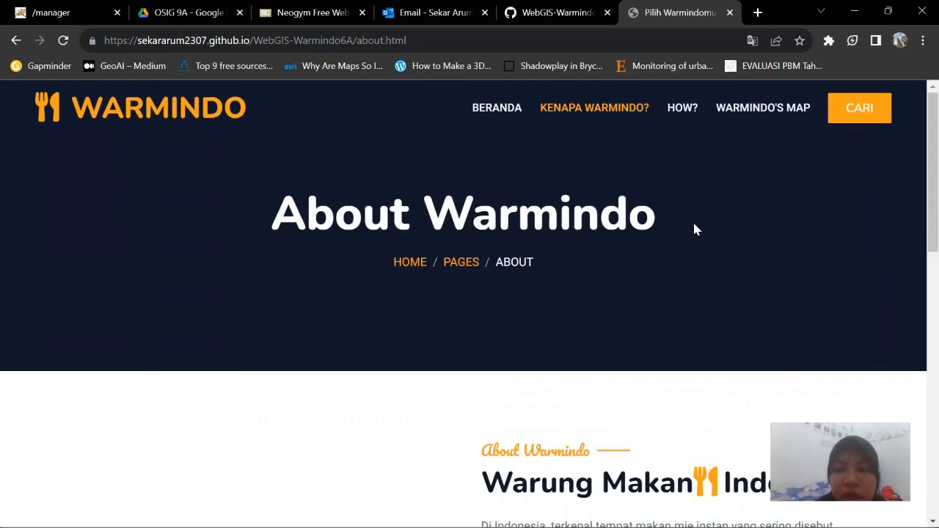
left_click(687, 115)
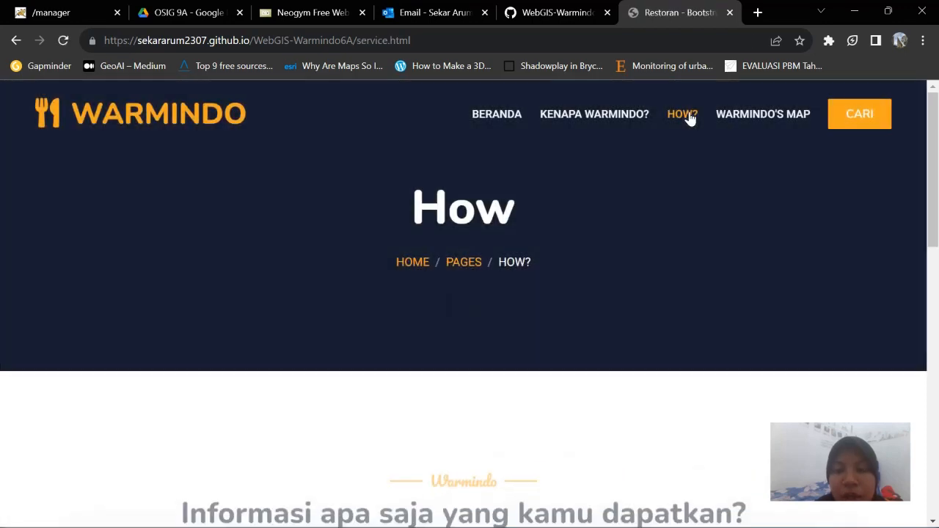
Review the How page's information cards such as Bayar parkir, then go to WARMINDO'S MAP
scroll(712, 217, "down", 1)
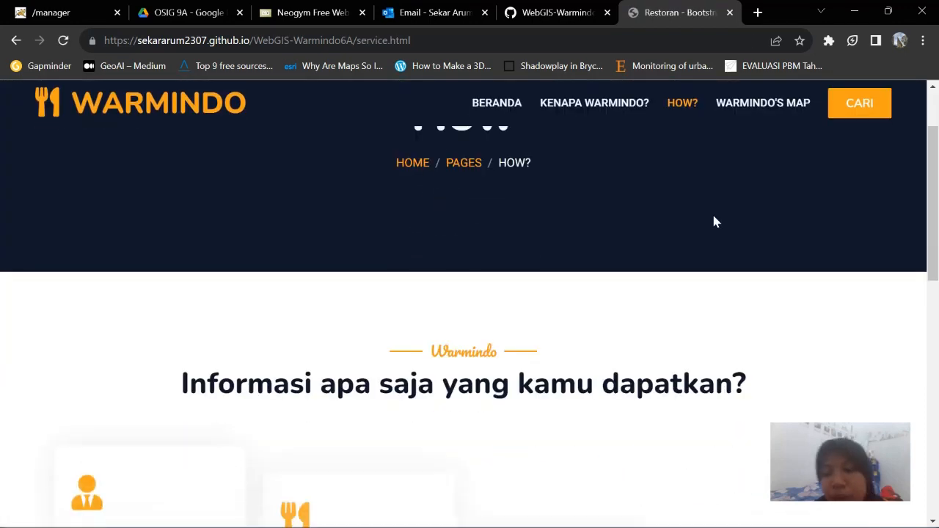
scroll(716, 221, "down", 2)
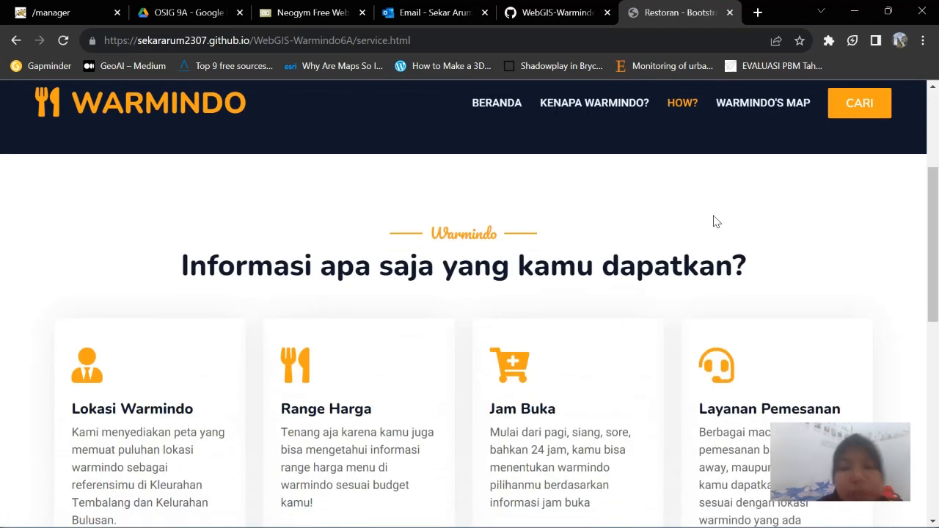
scroll(714, 219, "down", 1)
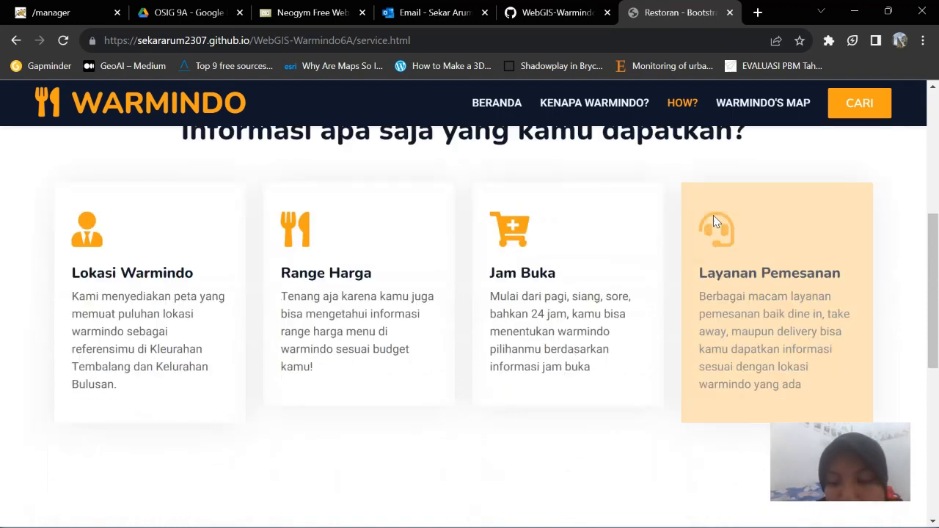
scroll(713, 217, "down", 2)
scroll(713, 215, "up", 2)
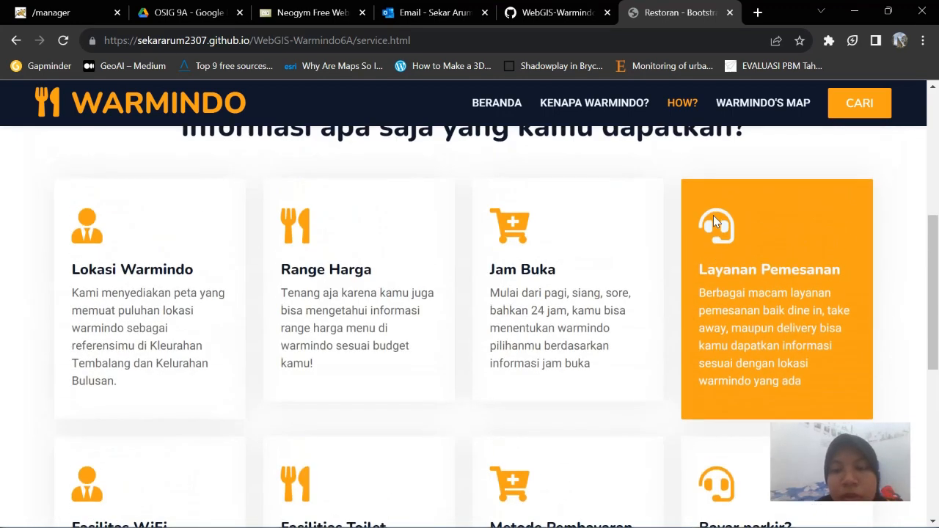
scroll(712, 215, "down", 2)
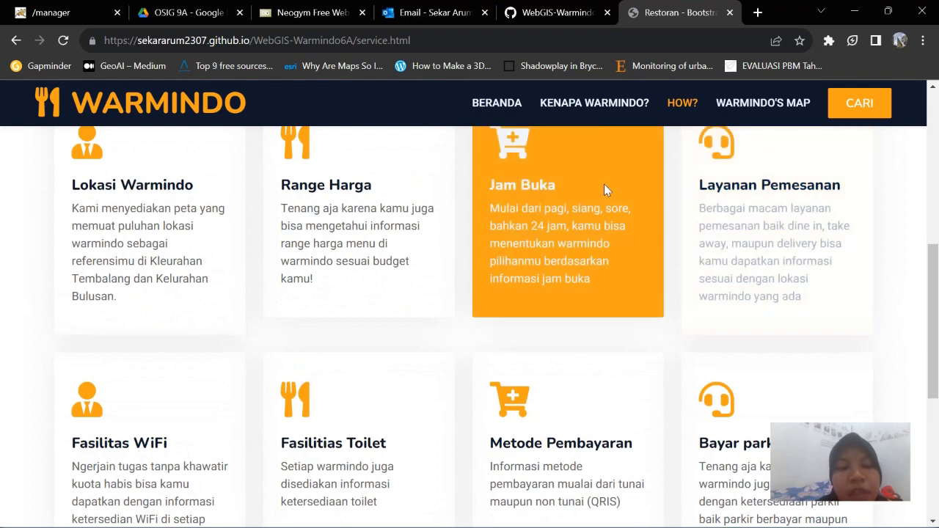
scroll(604, 189, "down", 1)
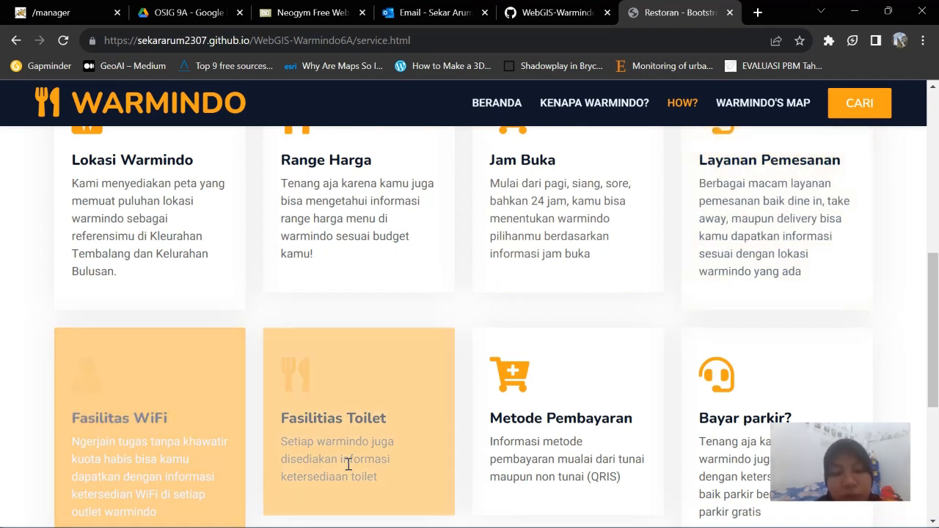
scroll(347, 464, "down", 2)
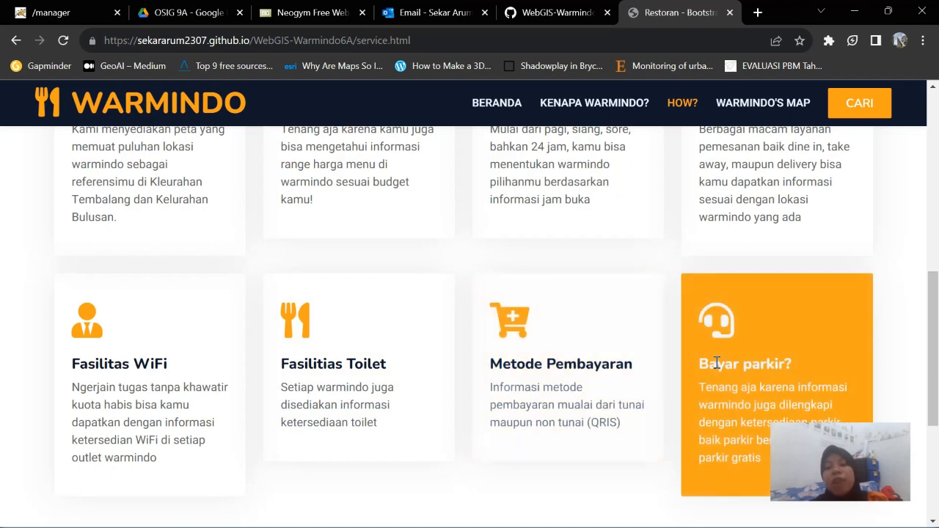
scroll(716, 362, "down", 1)
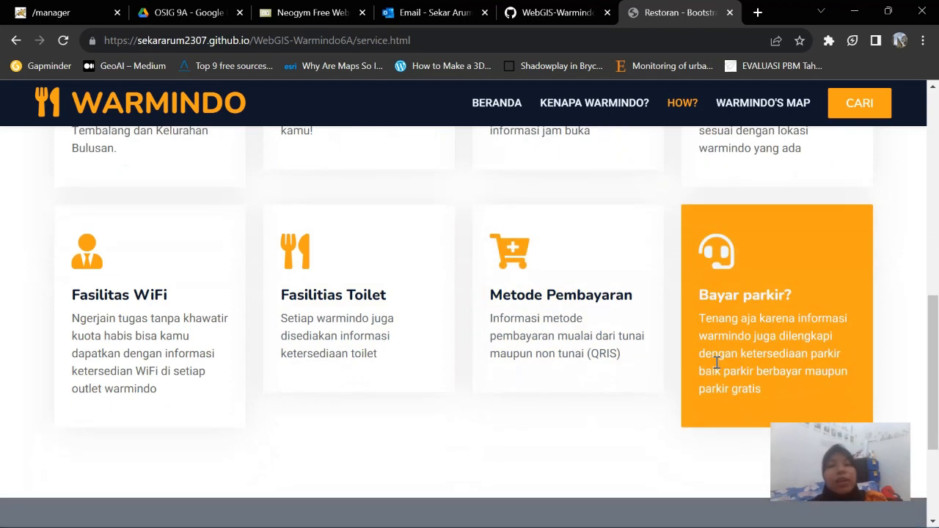
scroll(717, 362, "down", 2)
scroll(716, 362, "up", 1)
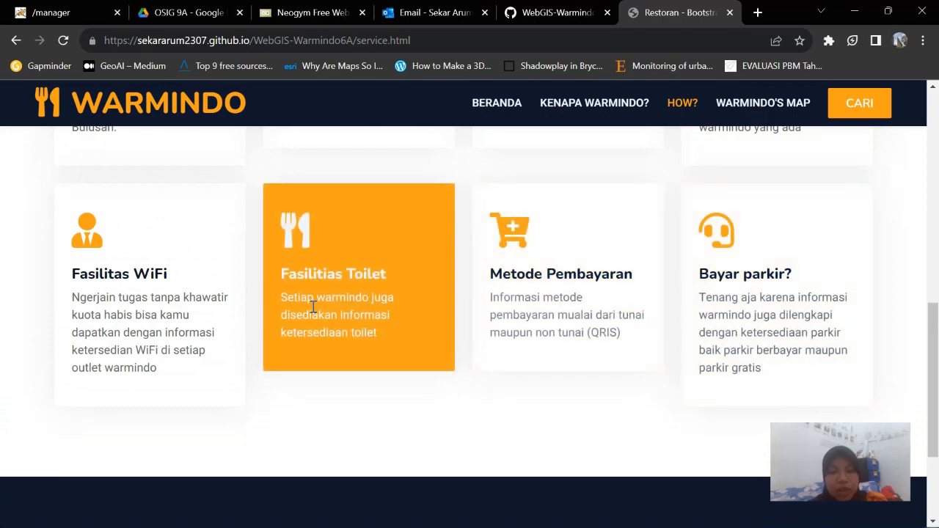
scroll(171, 283, "up", 1)
scroll(173, 285, "up", 1)
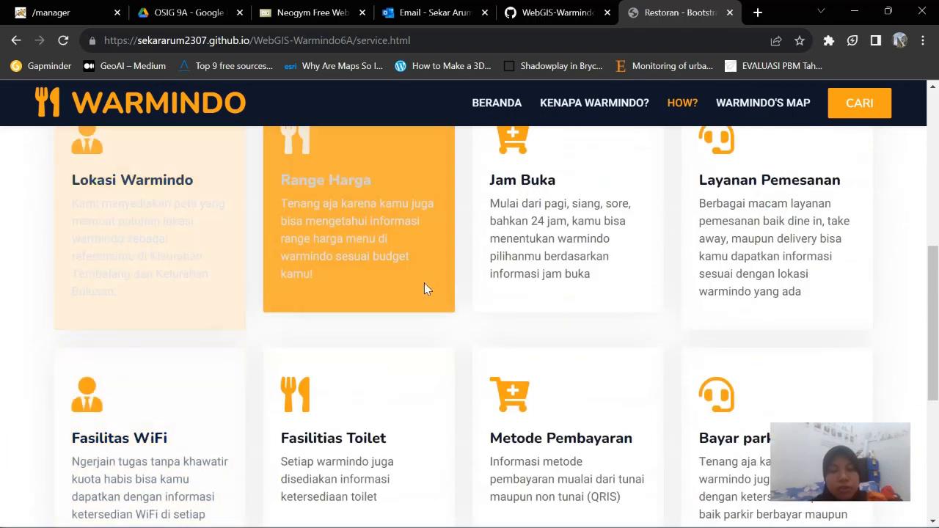
scroll(424, 286, "up", 6)
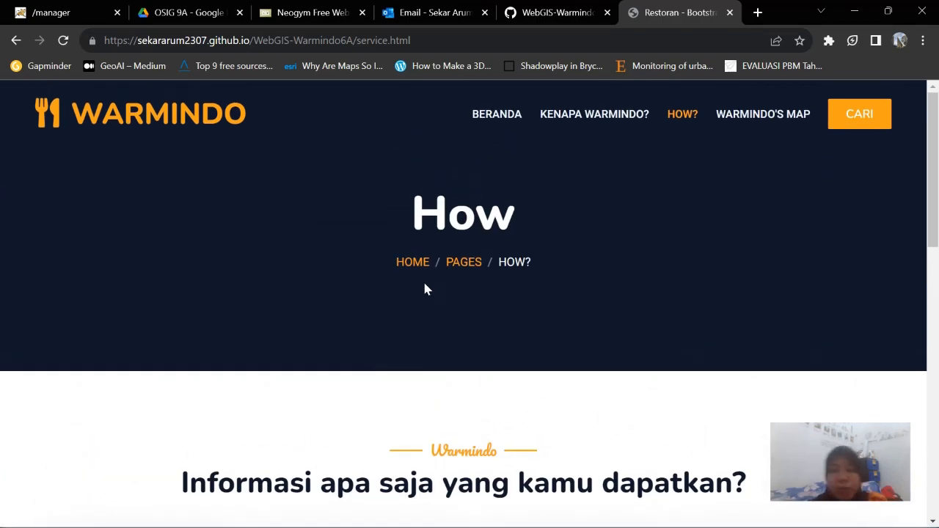
left_click(787, 125)
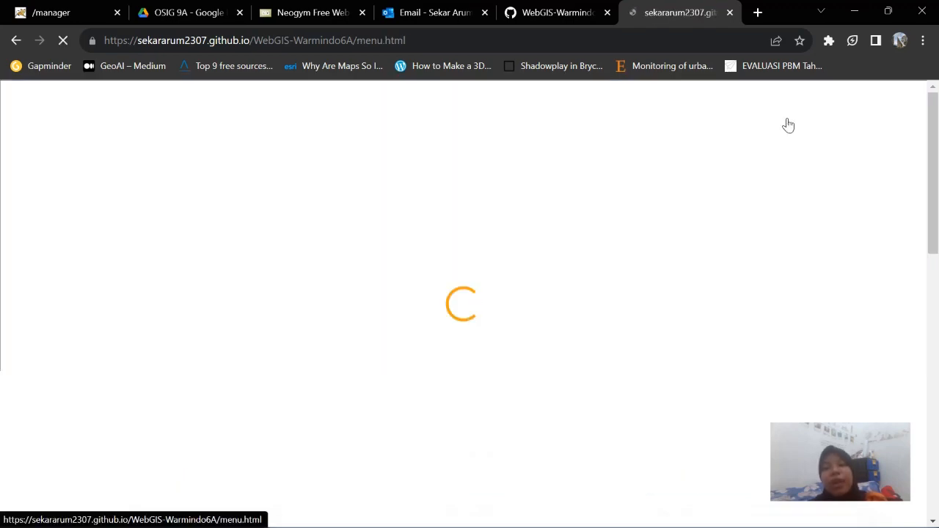
Scroll down the menu.html map page to the embedded Peta_Warmindo map
scroll(739, 225, "down", 1)
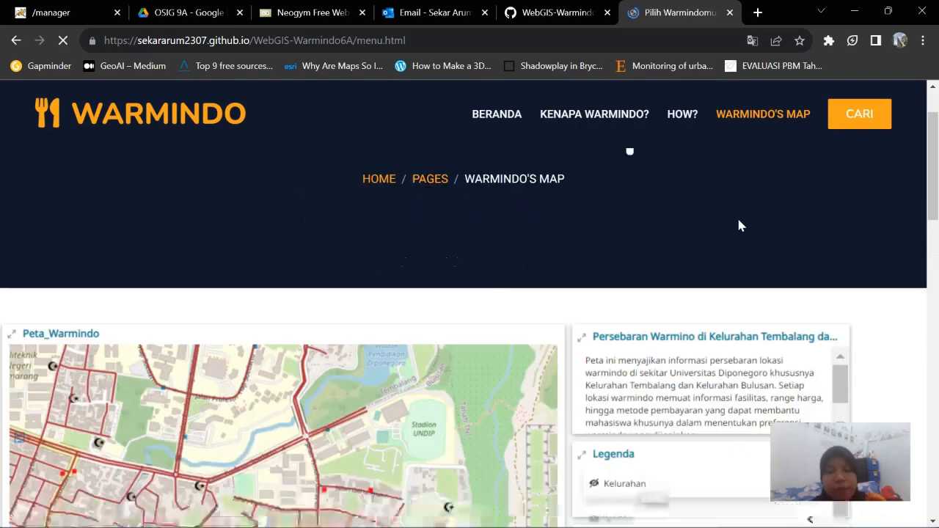
scroll(739, 226, "down", 2)
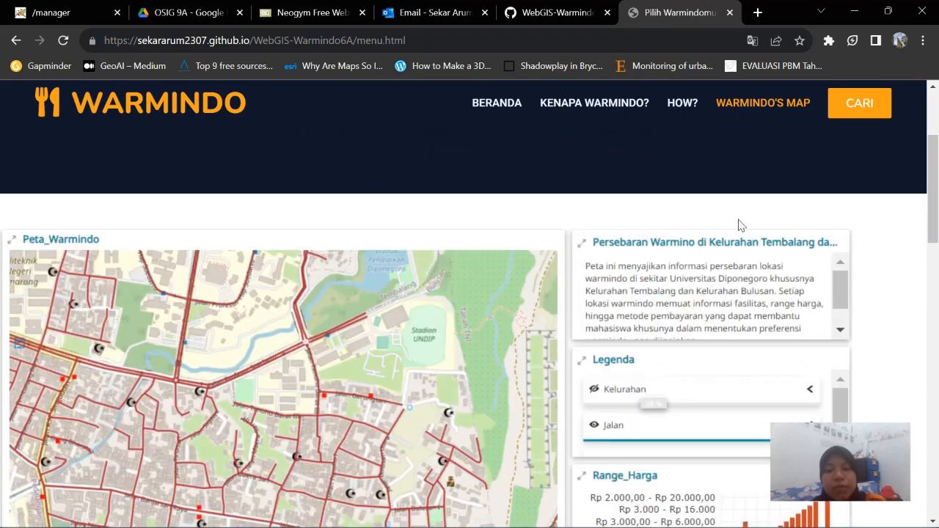
scroll(739, 225, "down", 2)
scroll(738, 225, "down", 2)
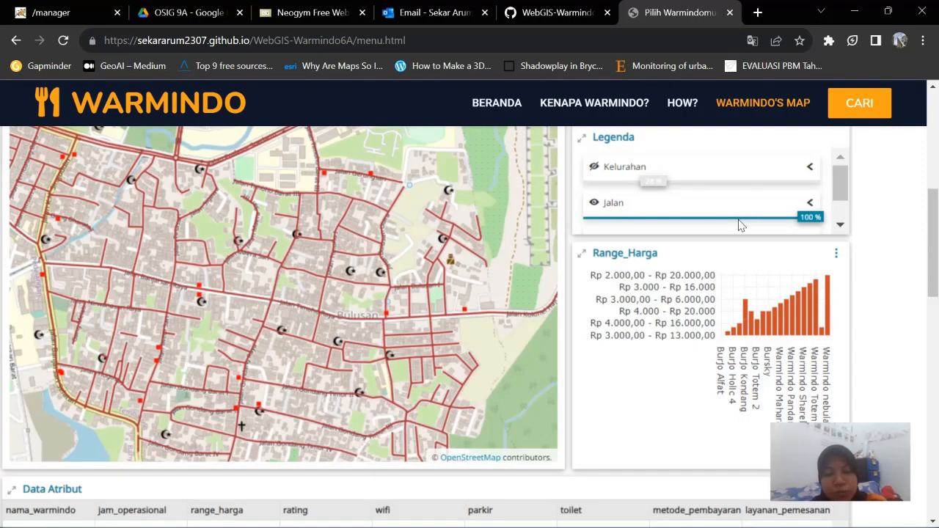
scroll(739, 225, "down", 2)
scroll(738, 226, "up", 2)
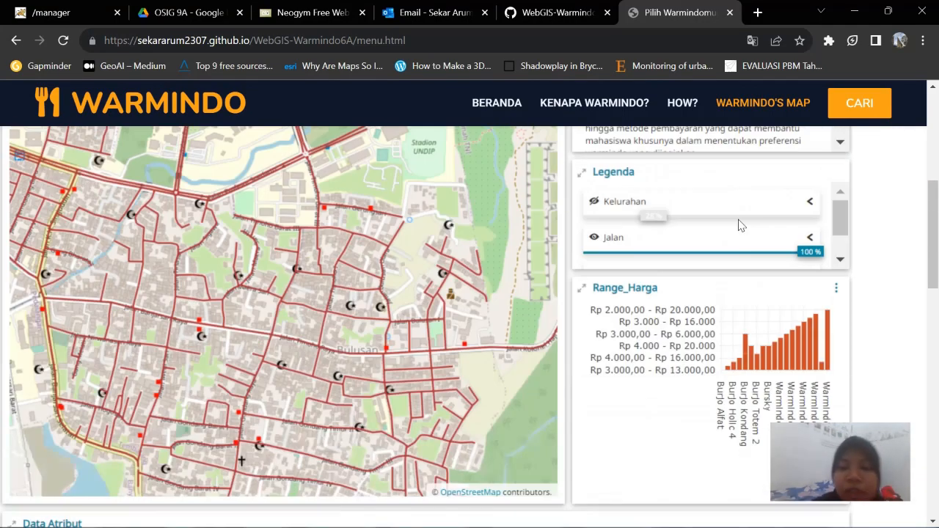
scroll(740, 226, "down", 8)
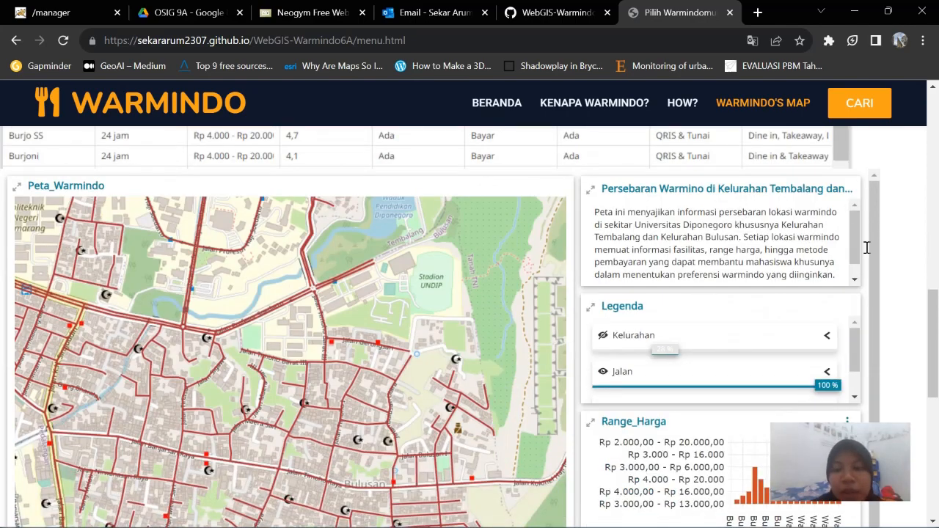
scroll(921, 257, "down", 2)
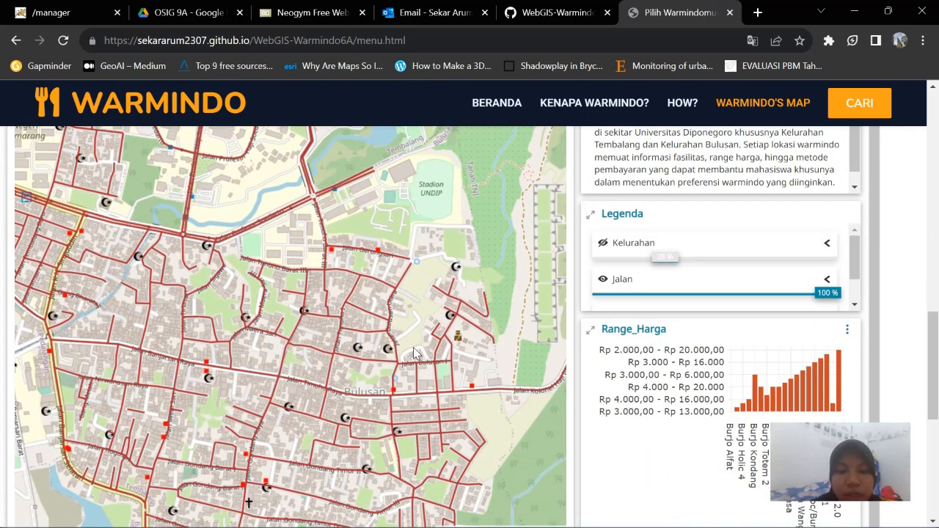
Pan and zoom the map to frame the warmindo markers around Balai Kelurahan Bulusan
left_click_drag(424, 338, 444, 248)
scroll(443, 248, "down", 3)
scroll(443, 251, "up", 3)
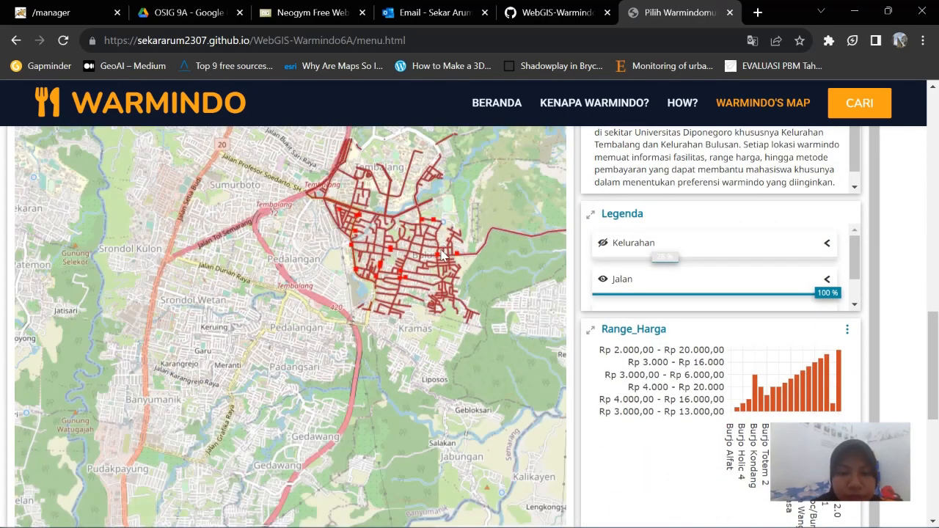
scroll(442, 255, "down", 3)
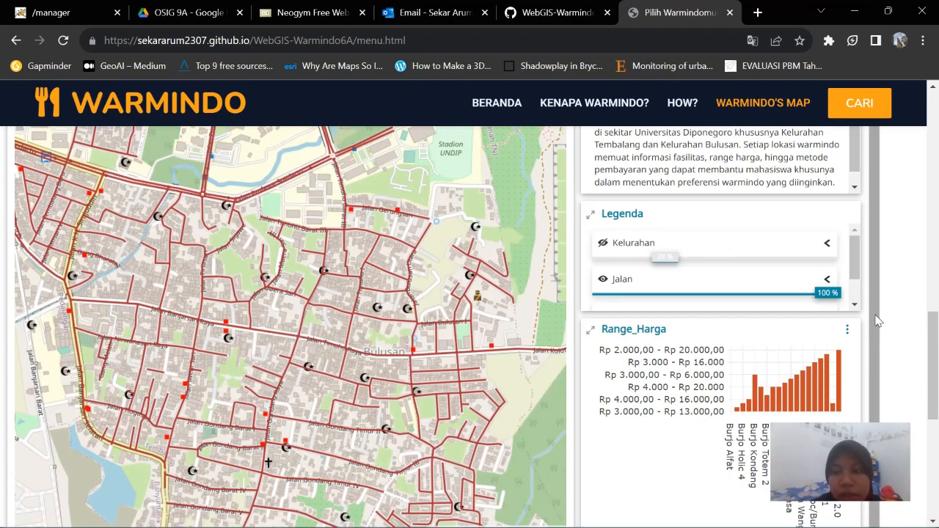
scroll(542, 235, "up", 3)
scroll(854, 220, "up", 1)
mouse_move(854, 221)
left_mouse_down()
mouse_move(853, 233)
mouse_move(853, 195)
mouse_move(858, 216)
left_mouse_up()
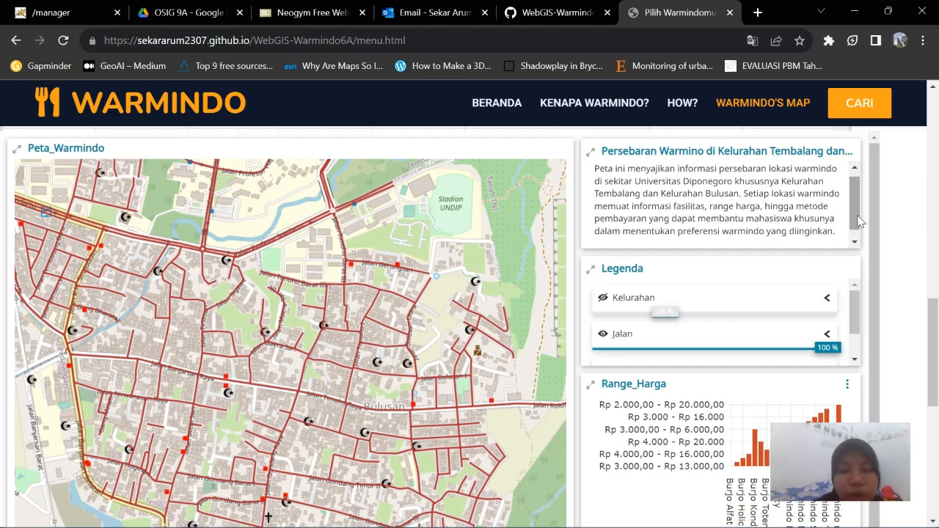
left_click_drag(314, 302, 391, 276)
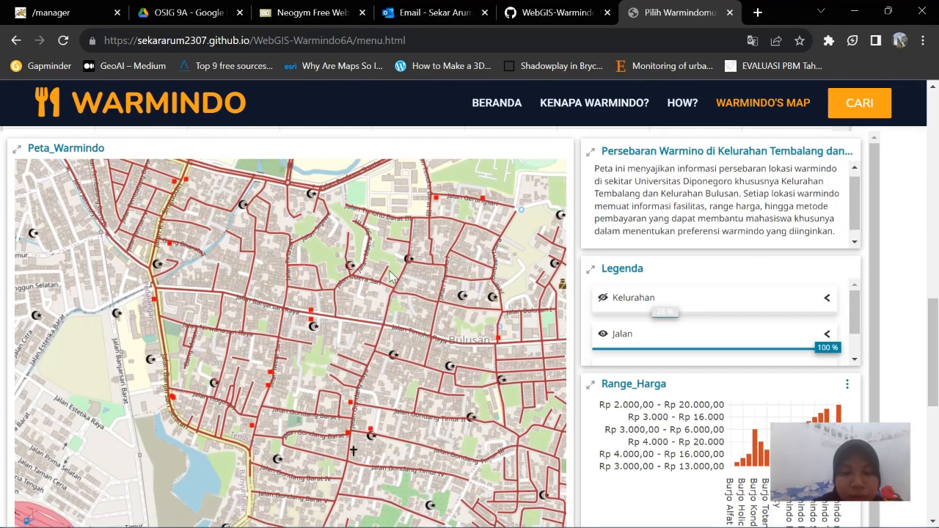
scroll(391, 292, "up", 1)
left_click_drag(413, 342, 360, 378)
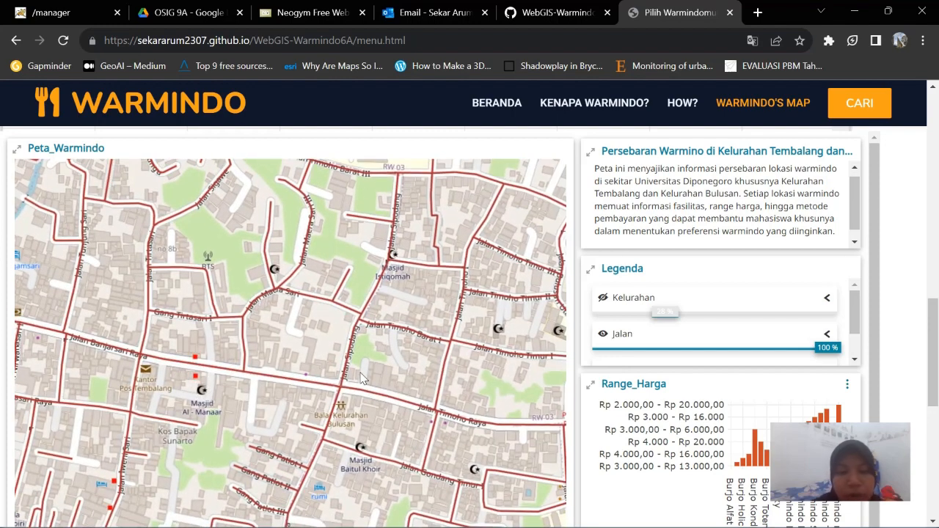
Open Burjo Totem 2's marker popup and look through its attributes and the Range_Harga chart
left_click(194, 360)
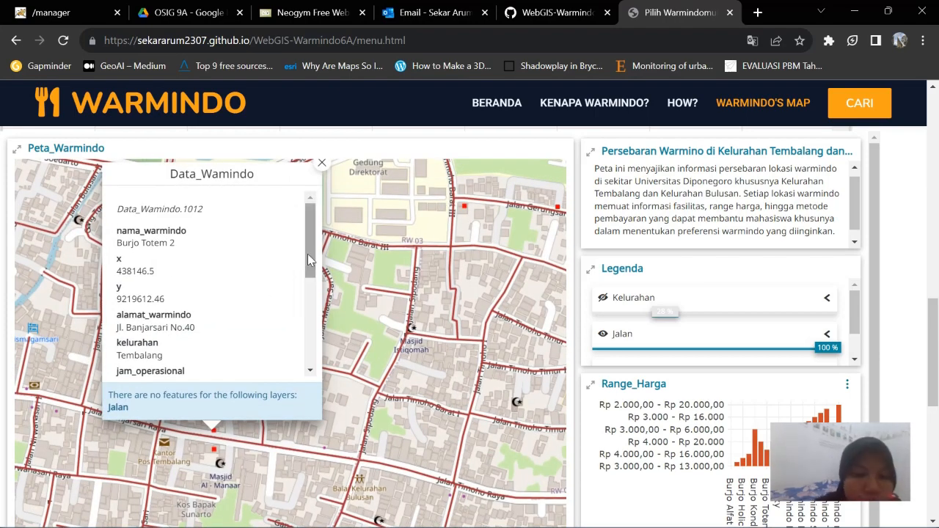
left_click_drag(307, 254, 314, 347)
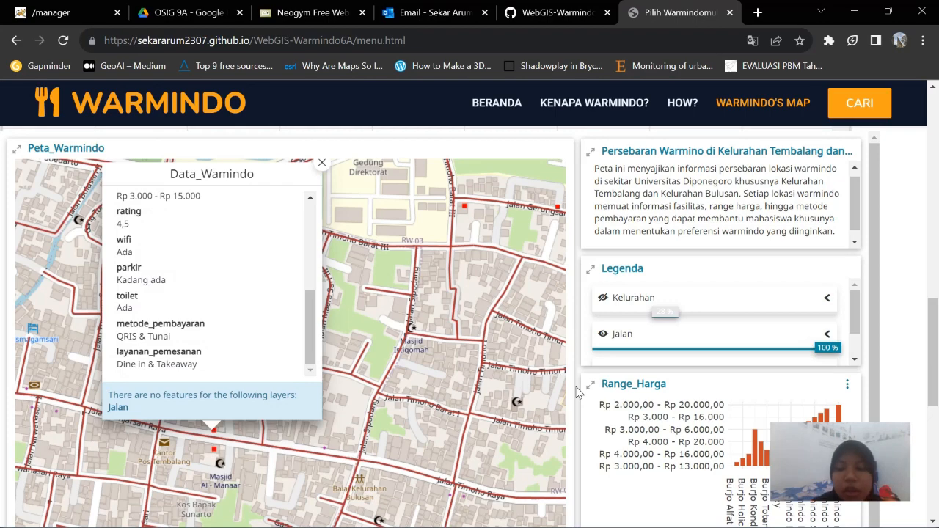
scroll(580, 392, "down", 2)
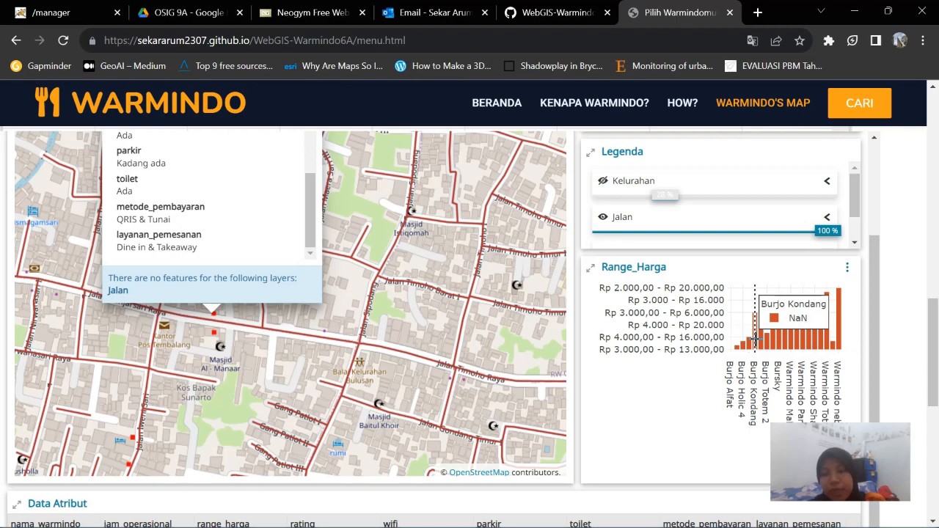
scroll(701, 383, "down", 1)
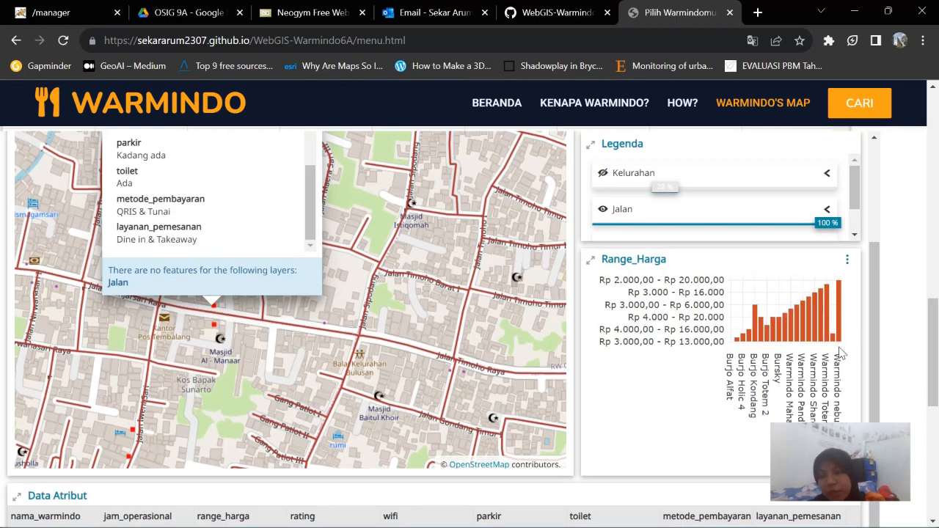
scroll(847, 417, "down", 2)
scroll(731, 442, "down", 3)
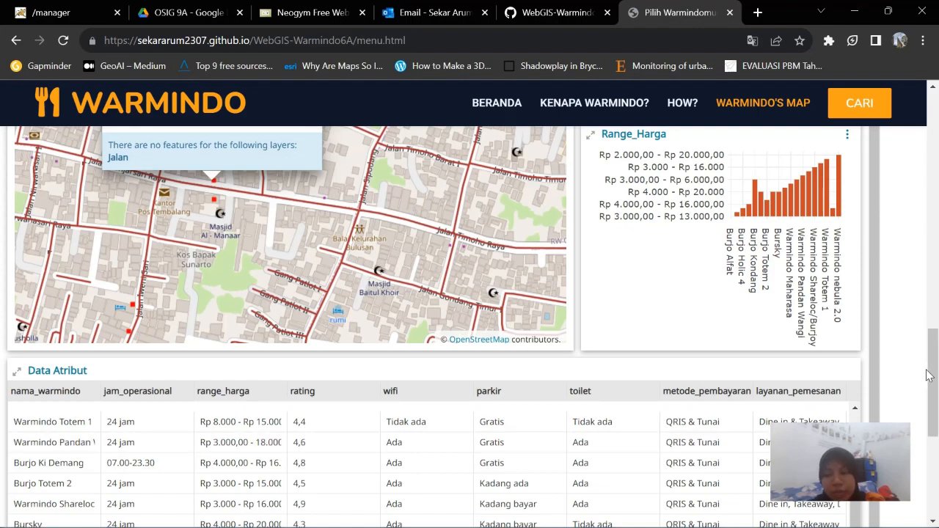
Check the 20-item Data Atribut table, then return to the BERANDA home page
left_click_drag(929, 375, 928, 420)
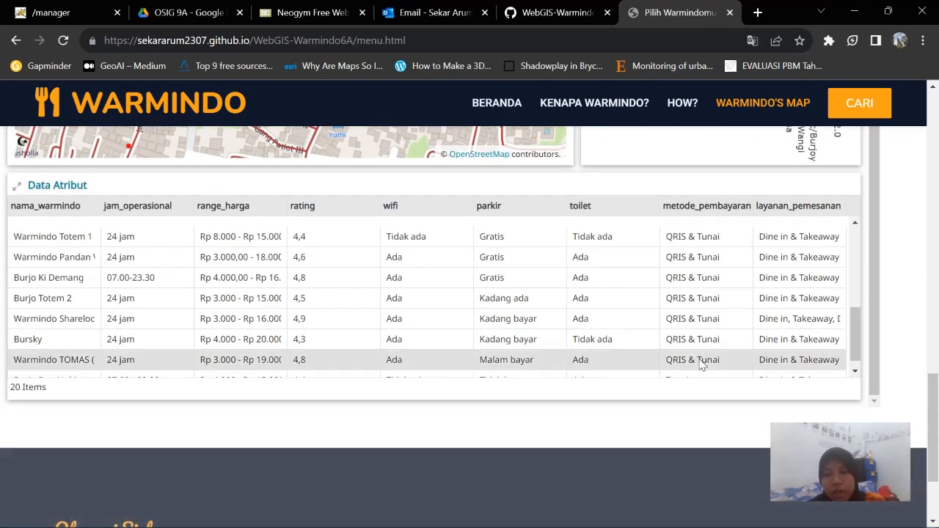
scroll(645, 321, "up", 5)
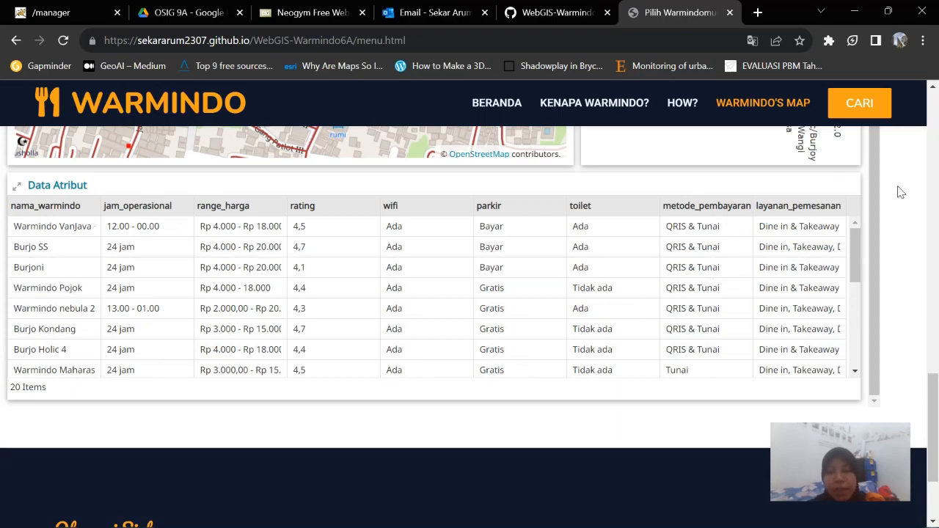
scroll(901, 192, "up", 4)
scroll(901, 192, "down", 4)
left_click(496, 116)
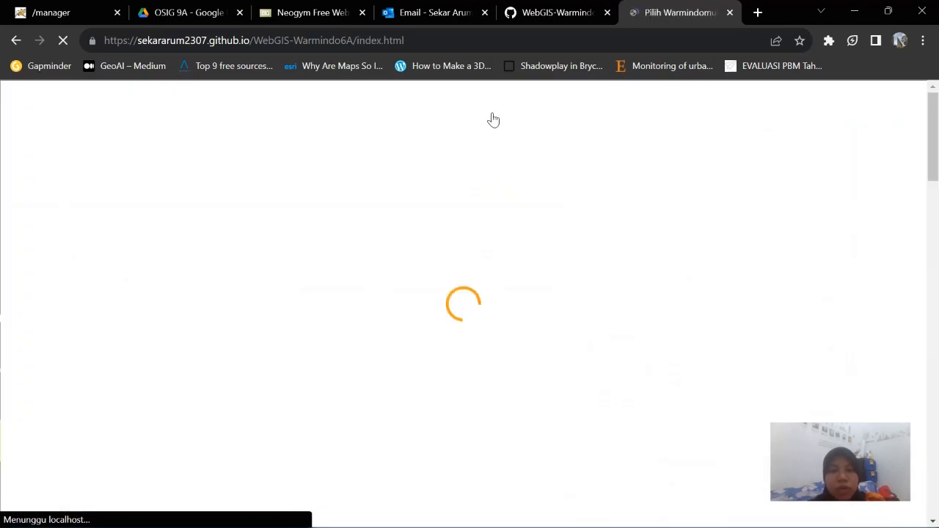